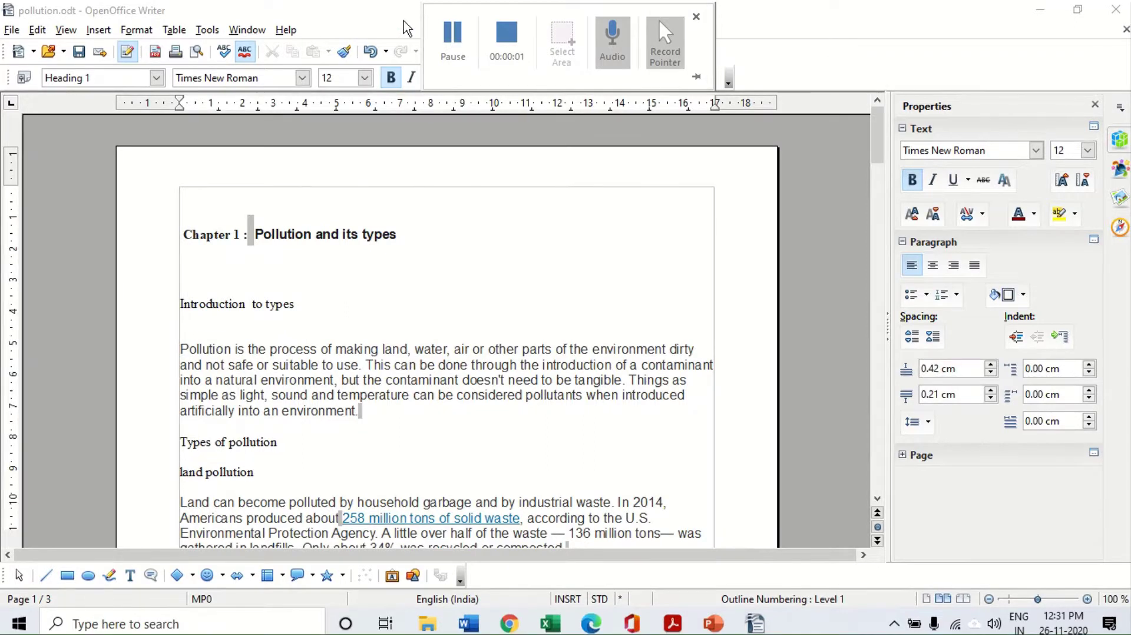
Insert an empty paragraph above the Chapter 1 title at the start of the document
click(198, 206)
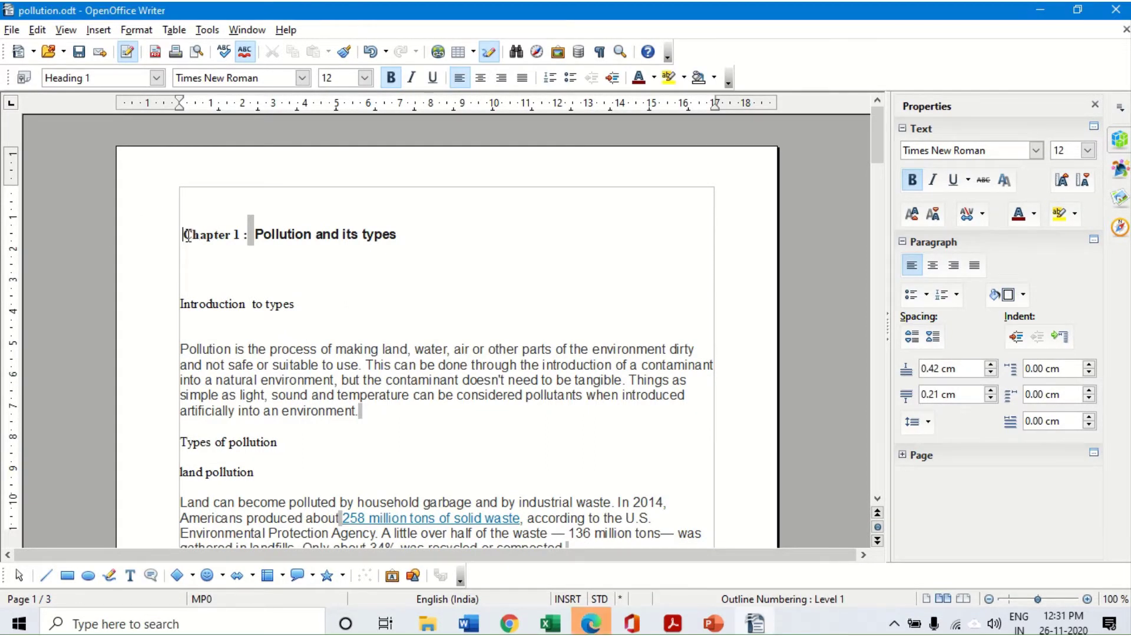
key(Return)
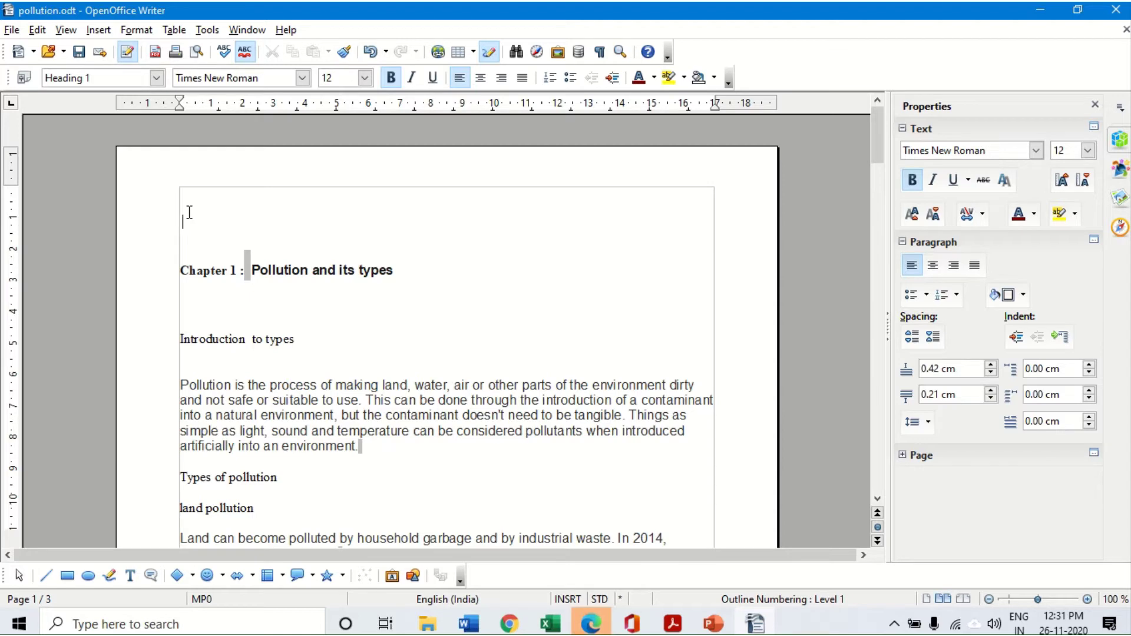
click(190, 213)
Review the chapter titles, subheadings and body text of the pollution document across its three chapters
scroll(235, 221, down, 10)
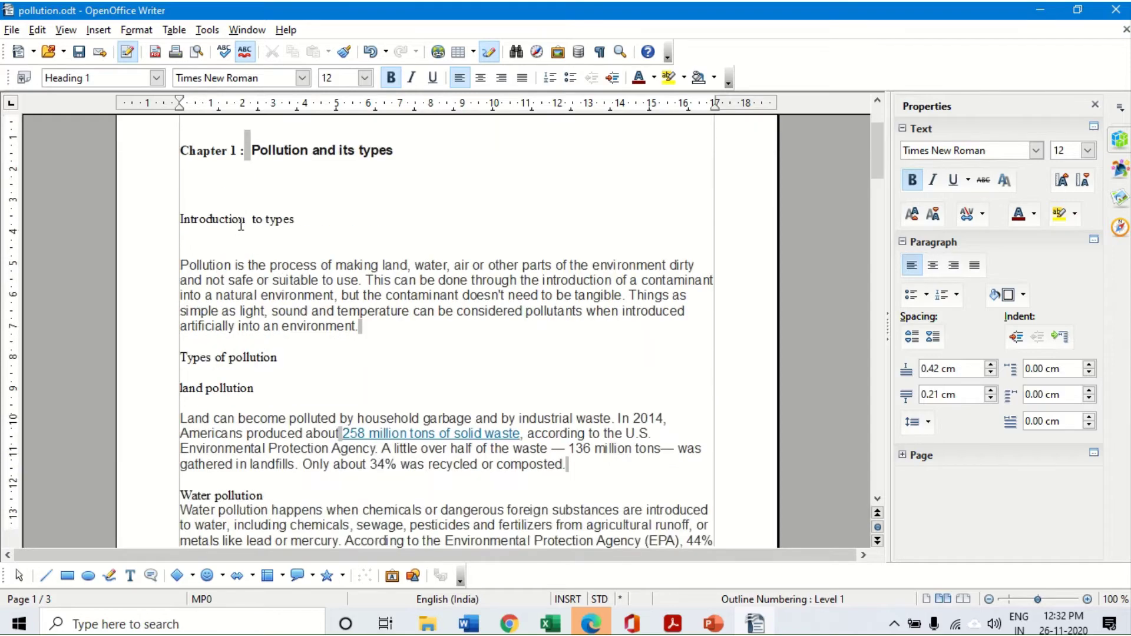
scroll(241, 224, down, 10)
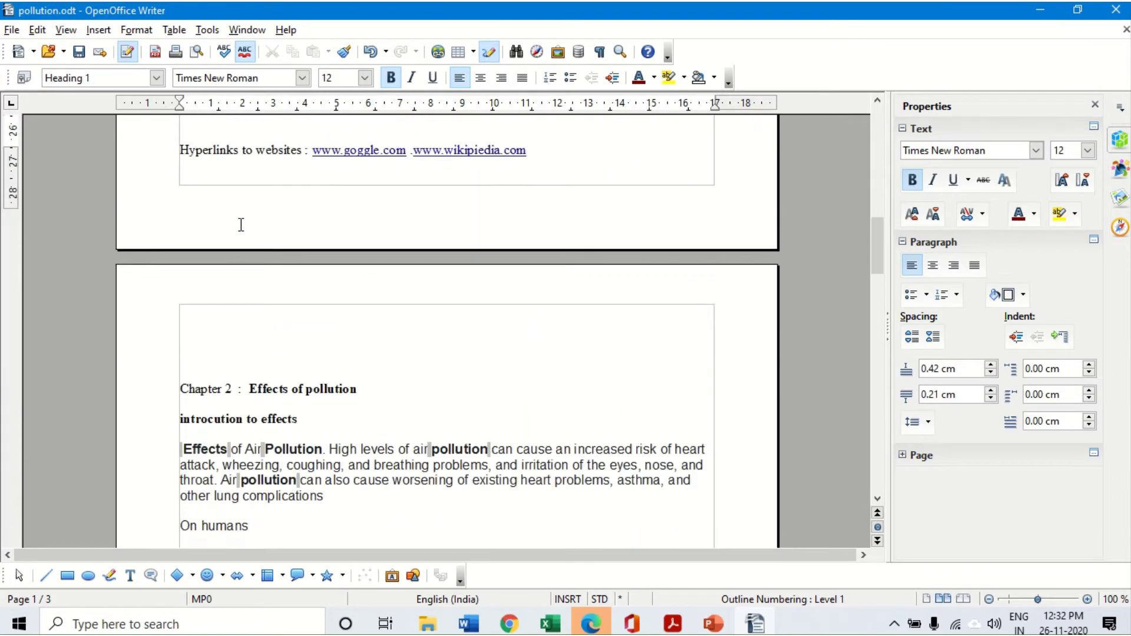
scroll(240, 225, up, 10)
scroll(241, 225, up, 12)
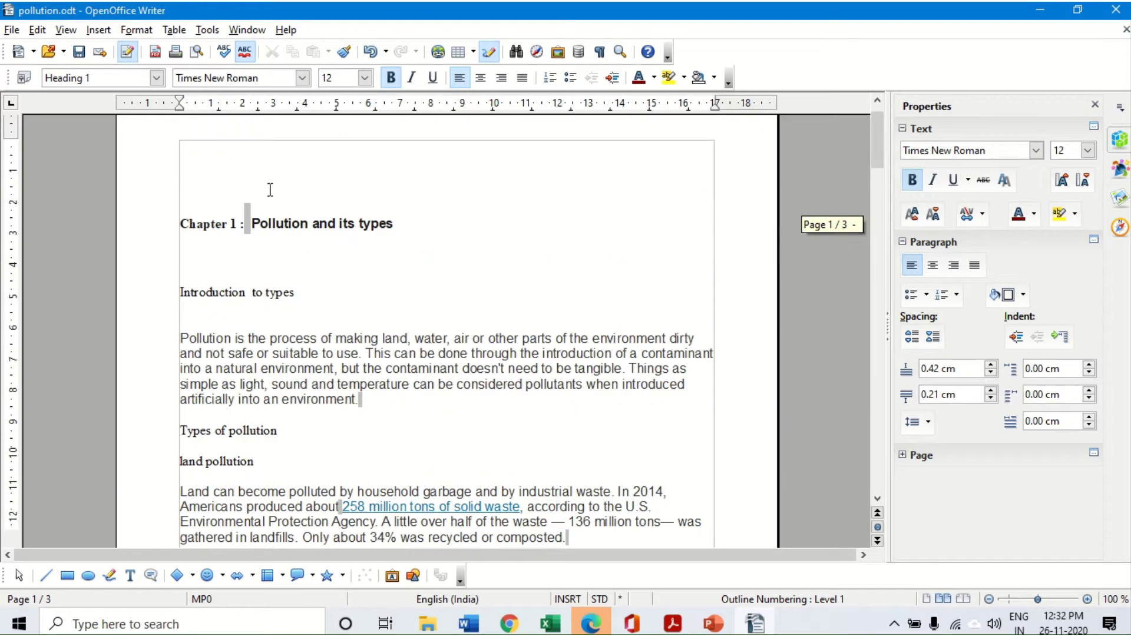
click(252, 234)
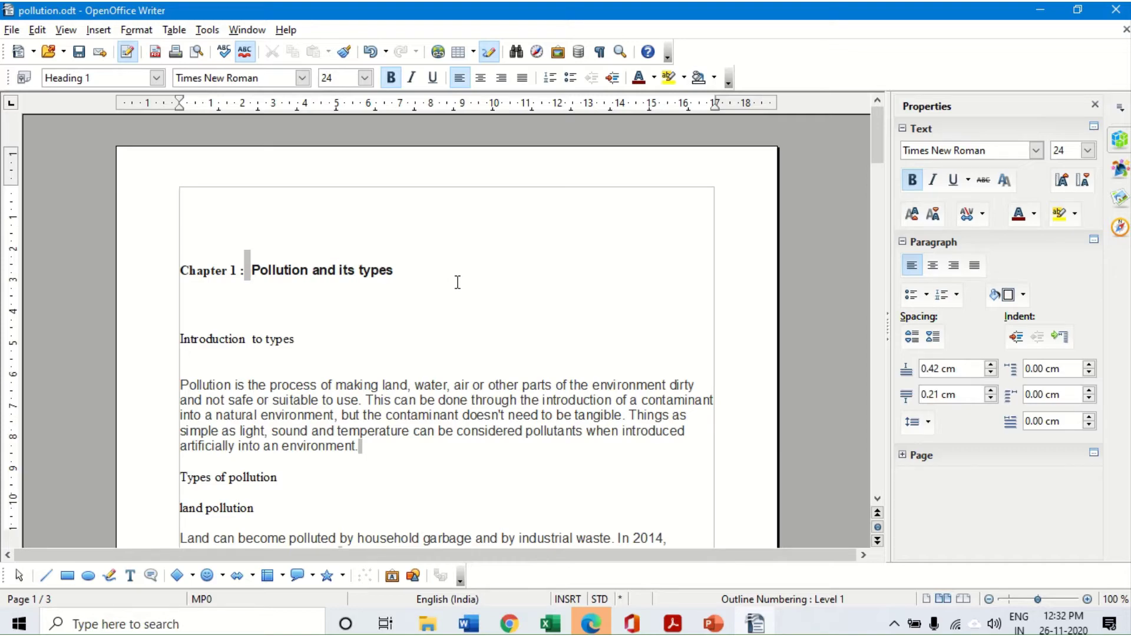
scroll(458, 283, down, 3)
scroll(458, 283, down, 20)
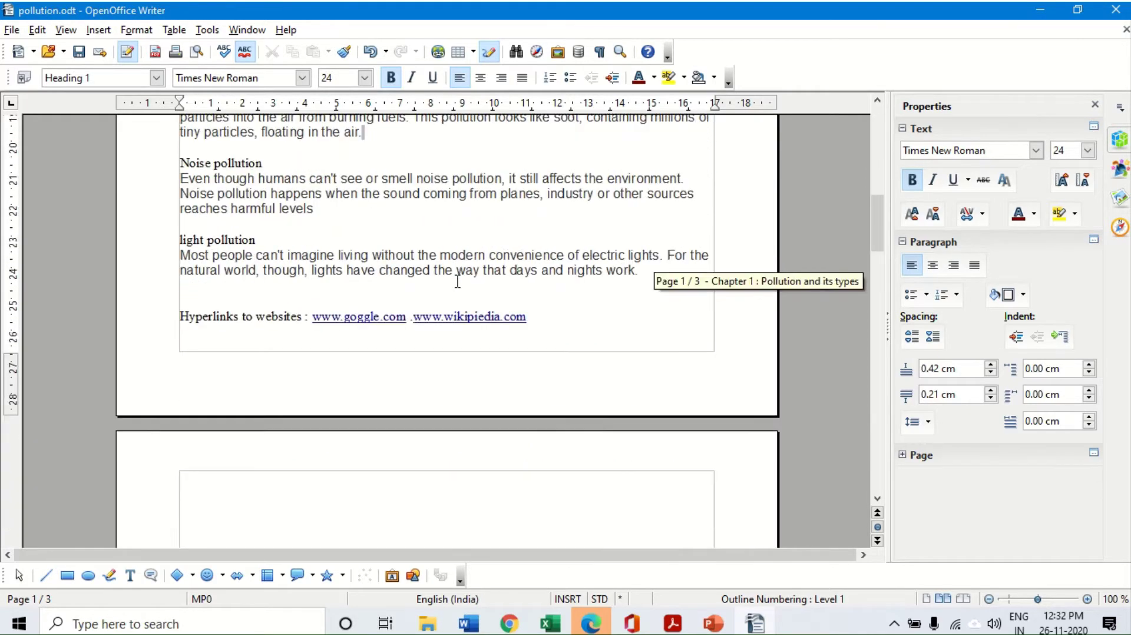
scroll(457, 282, down, 20)
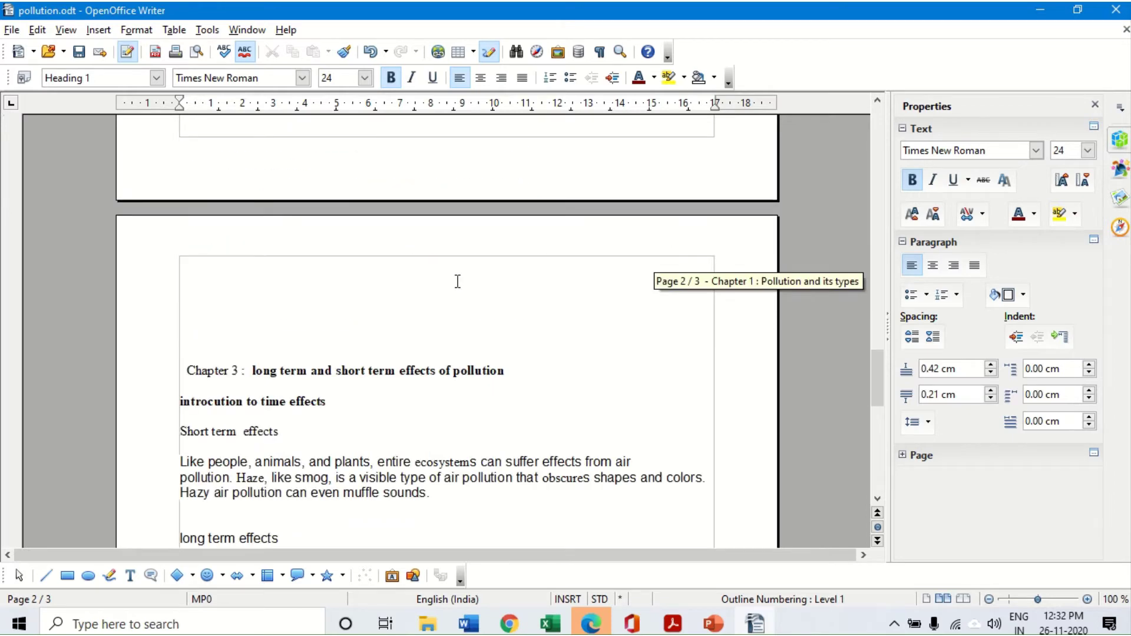
scroll(457, 282, up, 20)
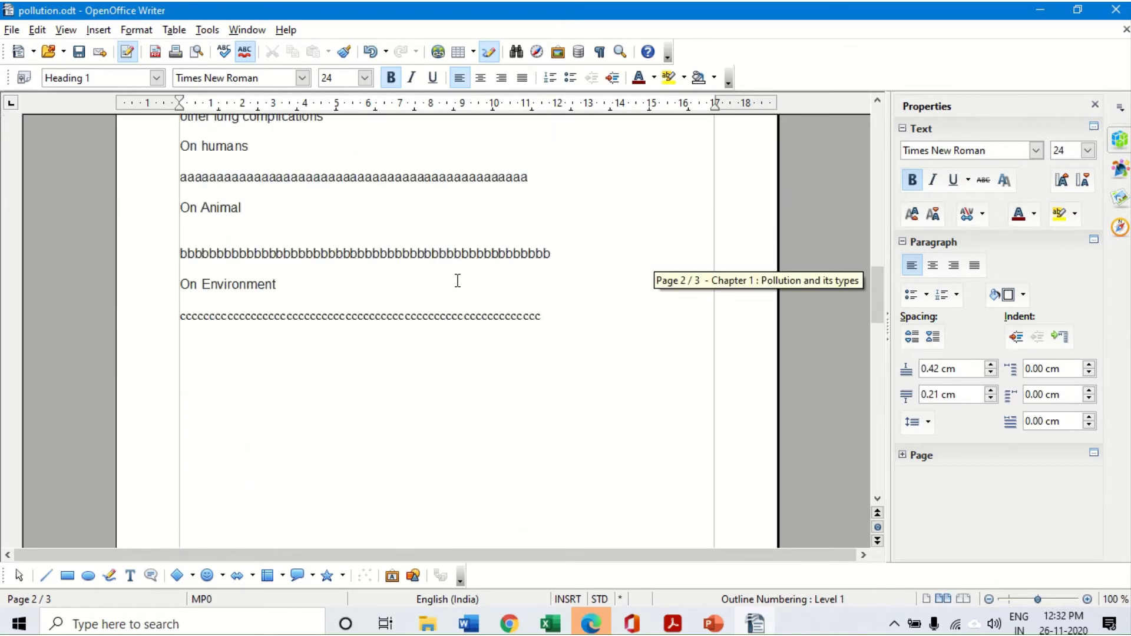
scroll(458, 282, up, 15)
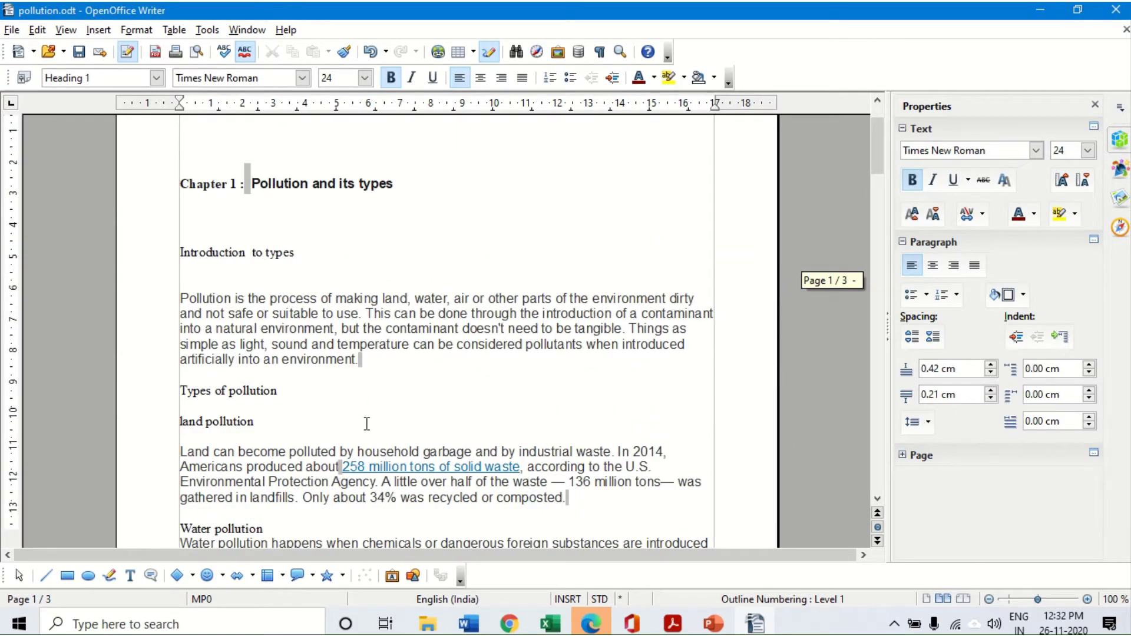
scroll(371, 415, down, 1)
scroll(407, 395, down, 4)
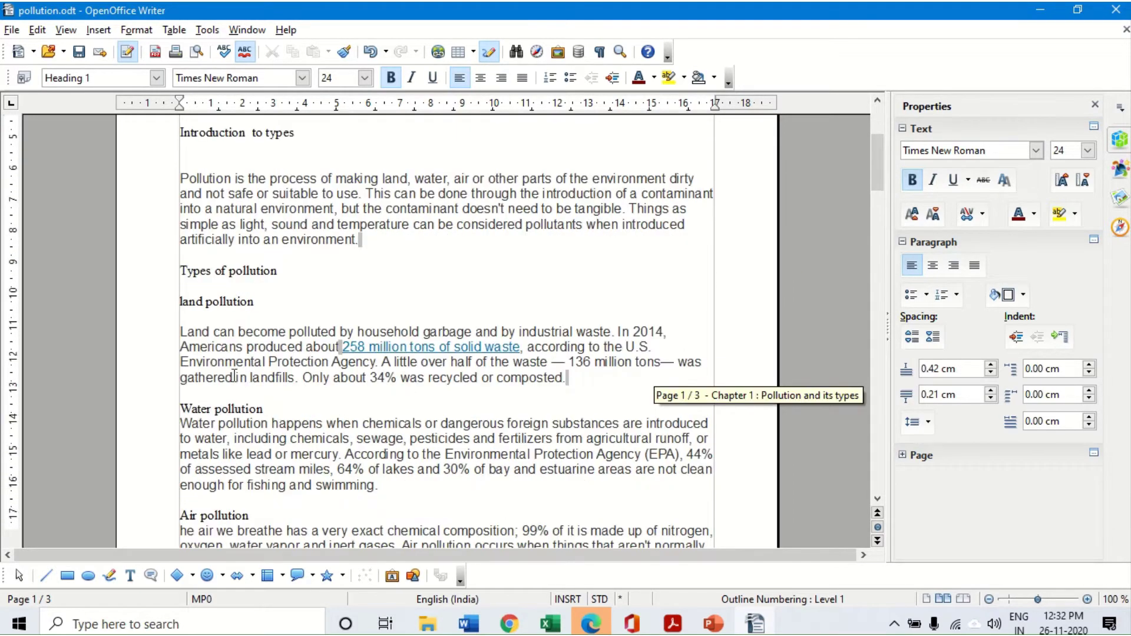
scroll(250, 401, down, 3)
scroll(250, 400, down, 3)
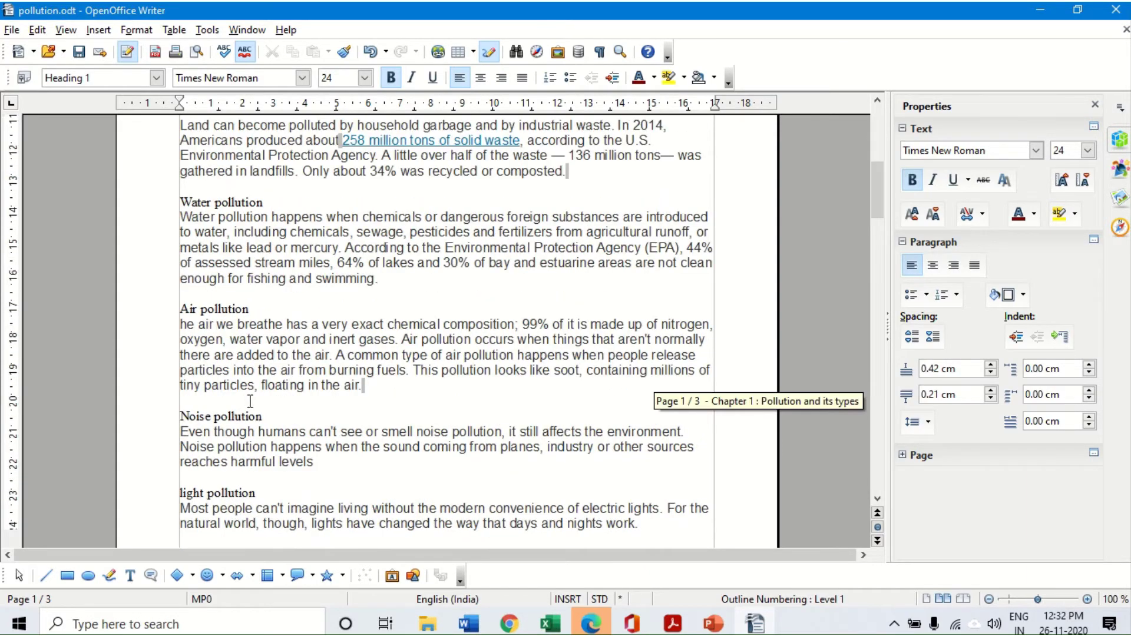
scroll(250, 401, down, 10)
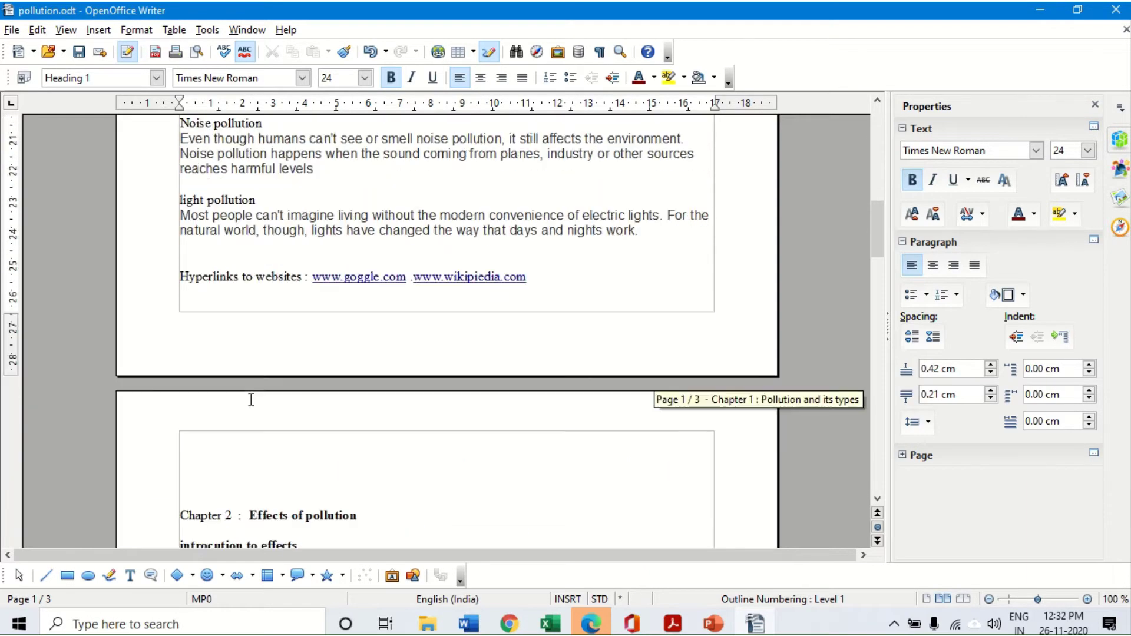
scroll(251, 399, down, 5)
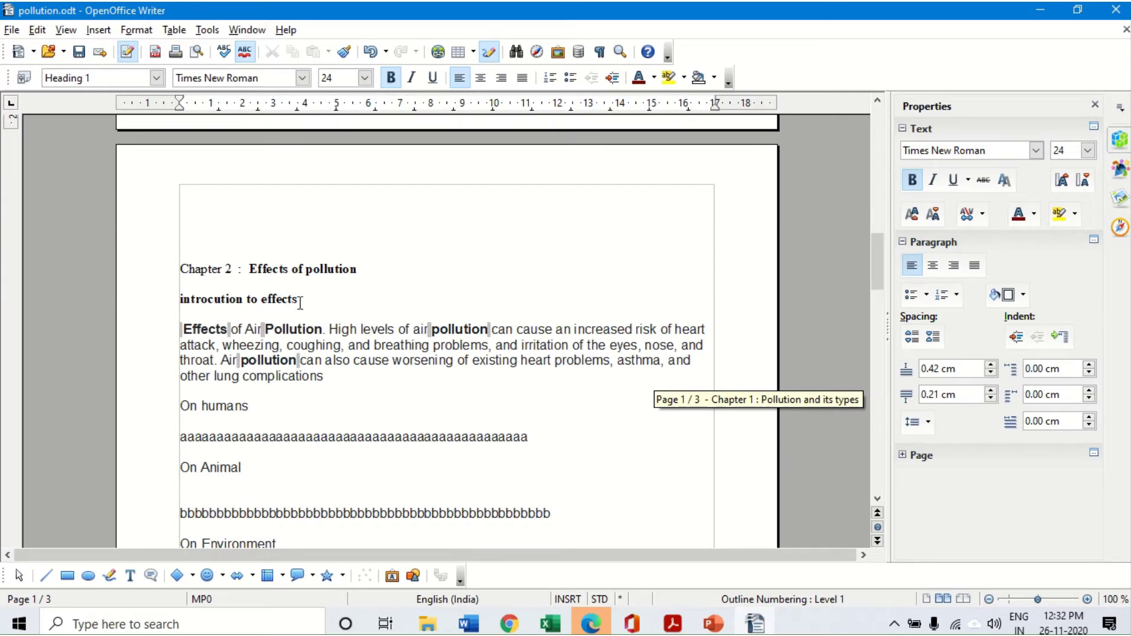
Add the word "effect" in front of the Chapter 2 subheadings "On humans", "On Animal" and "On Environment"
scroll(324, 397, down, 3)
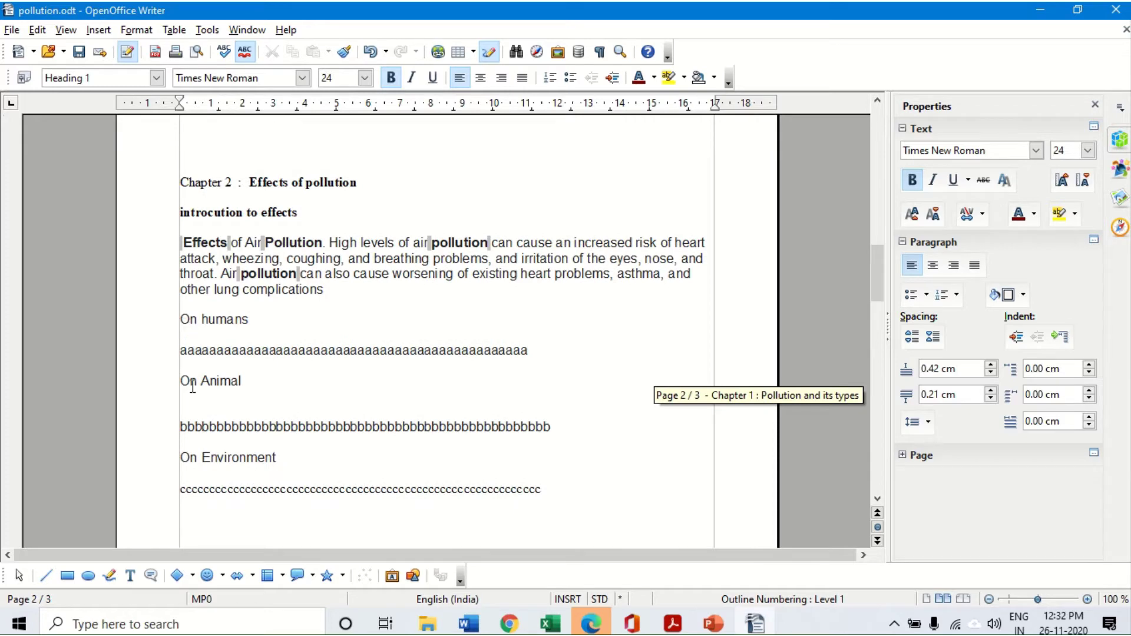
click(204, 334)
text(effect)
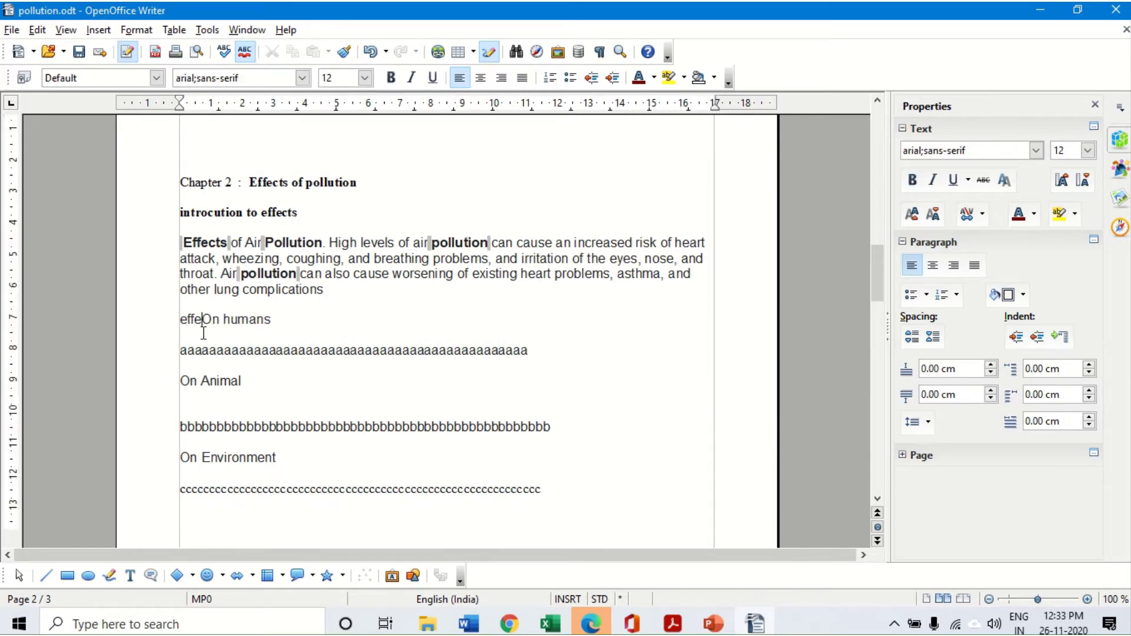
click(181, 381)
text(effect)
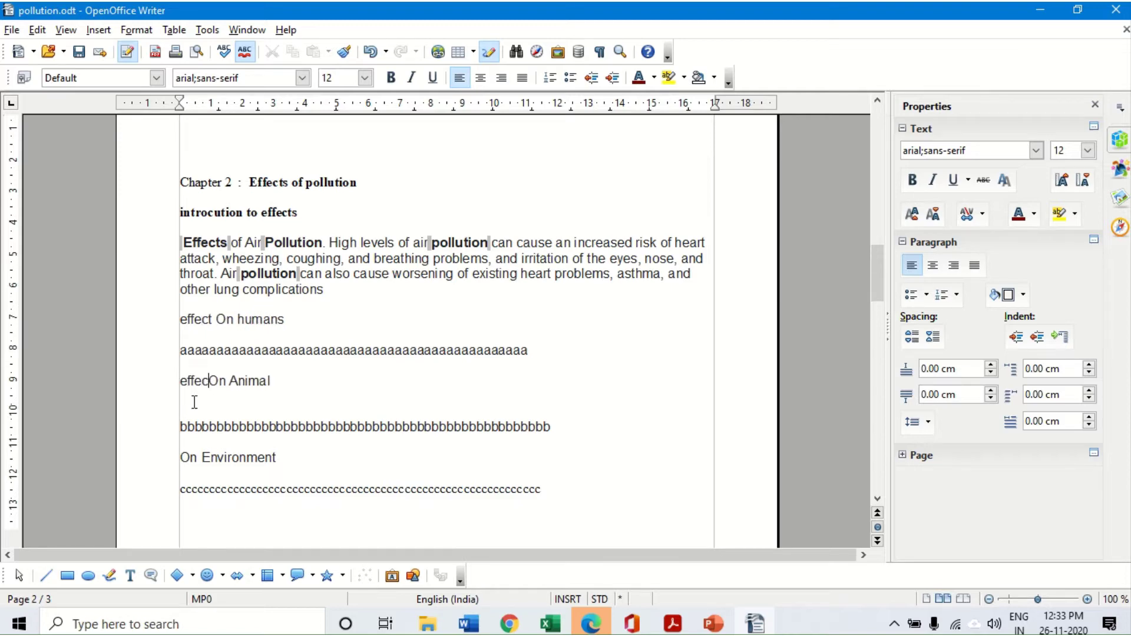
click(177, 459)
text(effect)
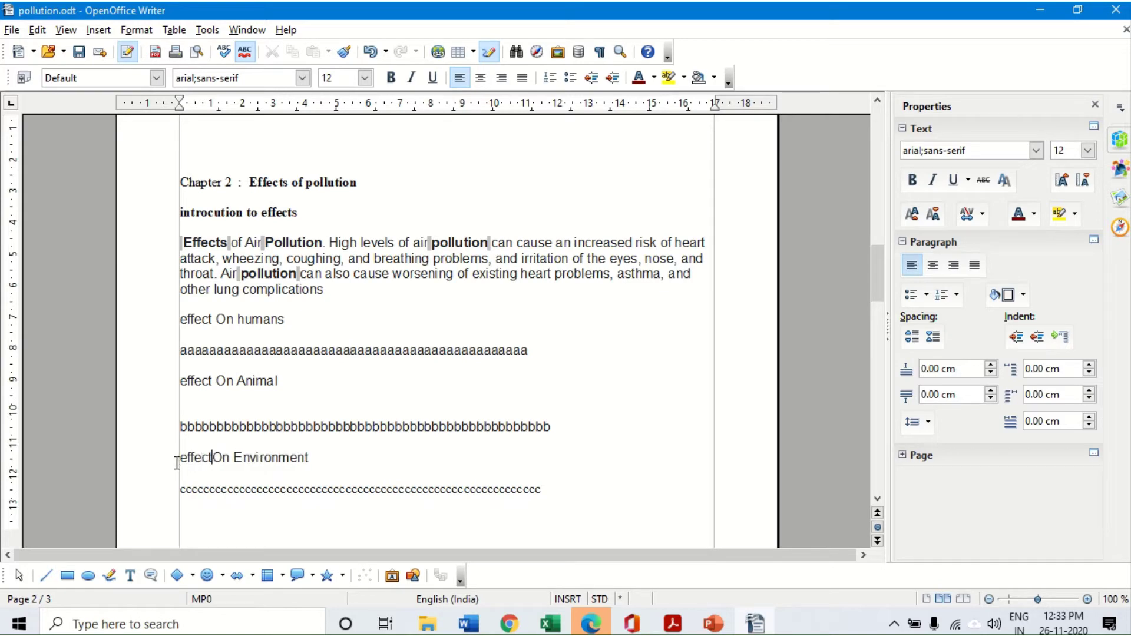
Apply the Heading 1 paragraph style to the "Chapter 1 : Pollution and its types" line and the empty paragraph below it
scroll(214, 446, down, 20)
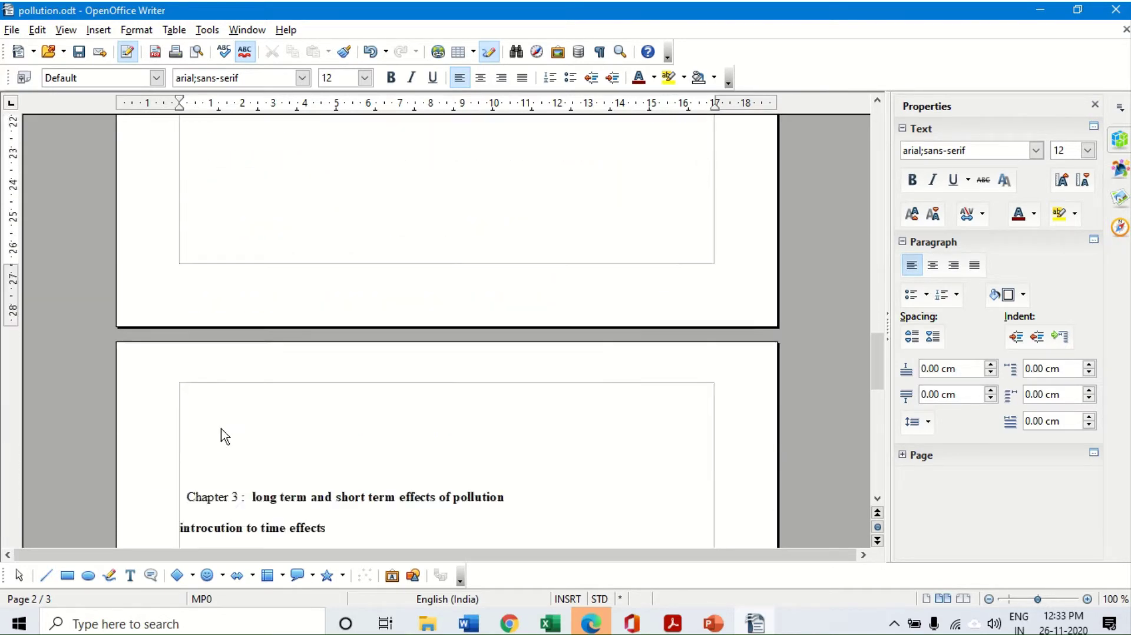
scroll(205, 411, down, 3)
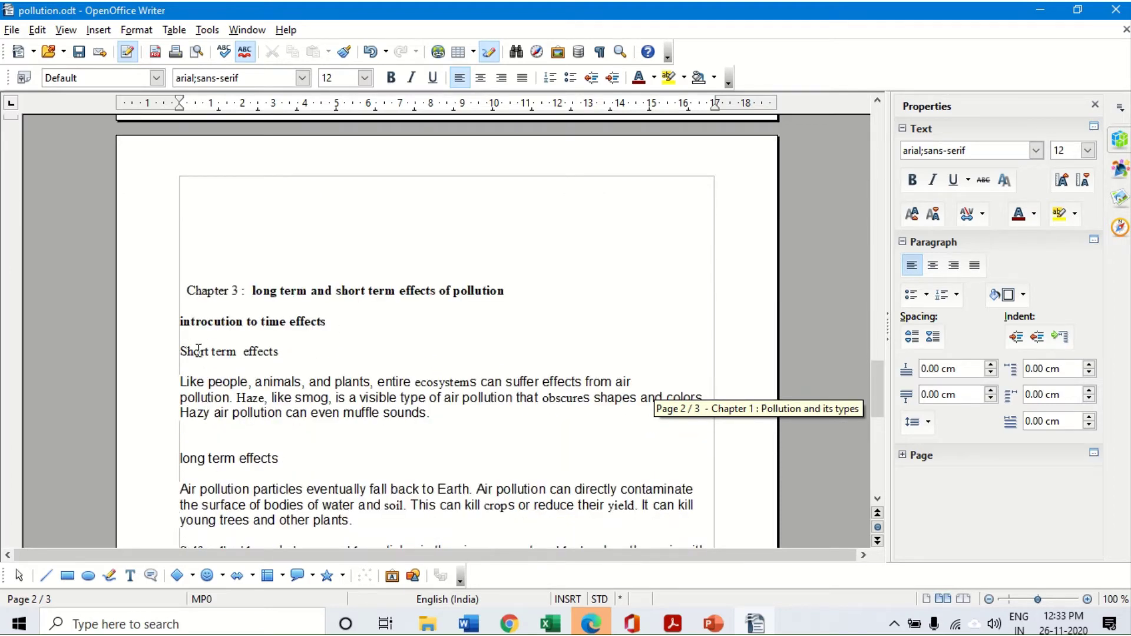
scroll(413, 423, up, 15)
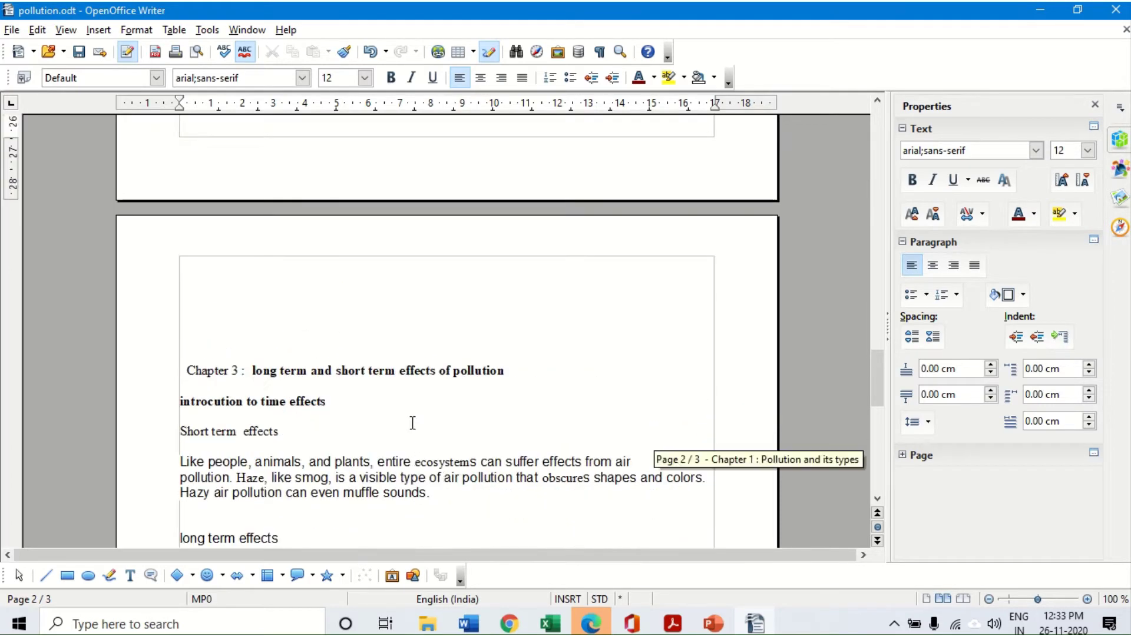
scroll(413, 423, up, 15)
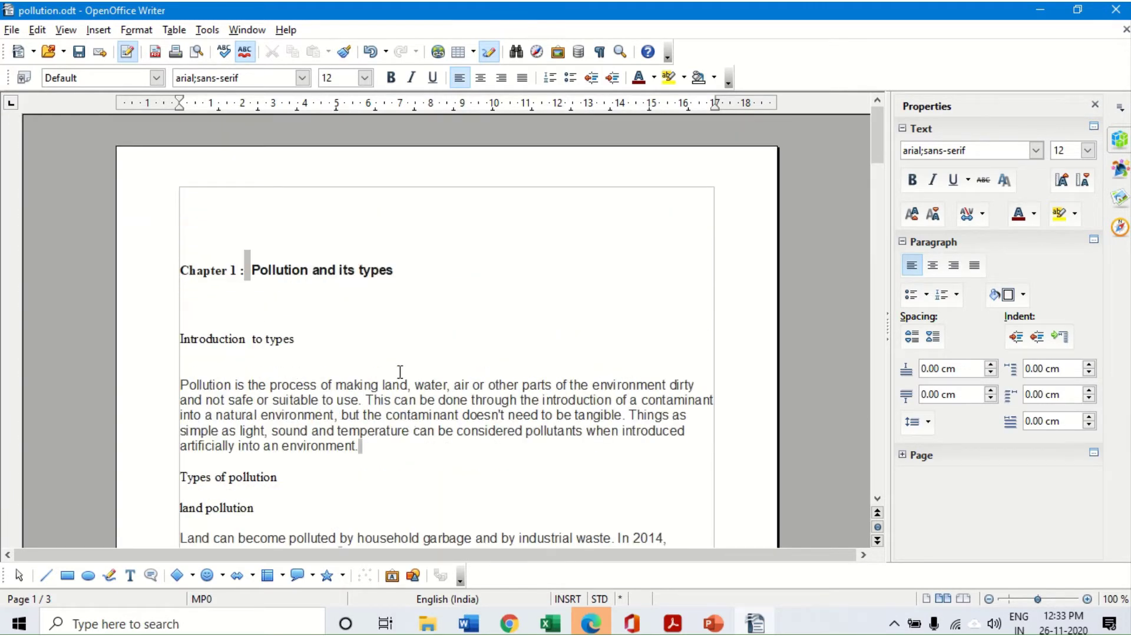
click(209, 210)
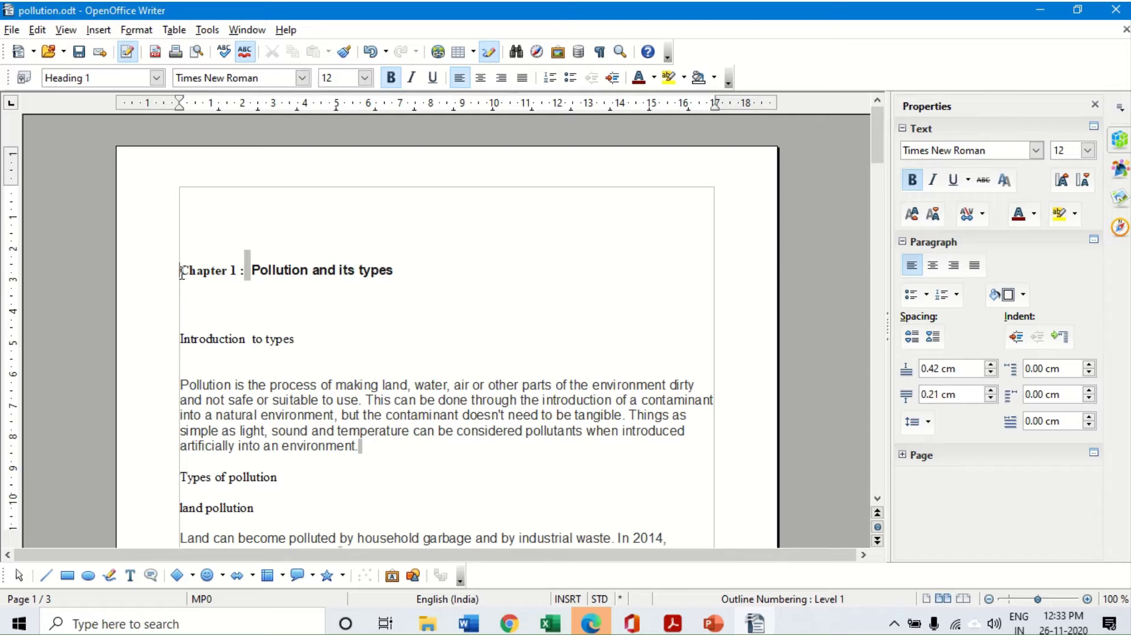
drag(182, 272, 390, 283)
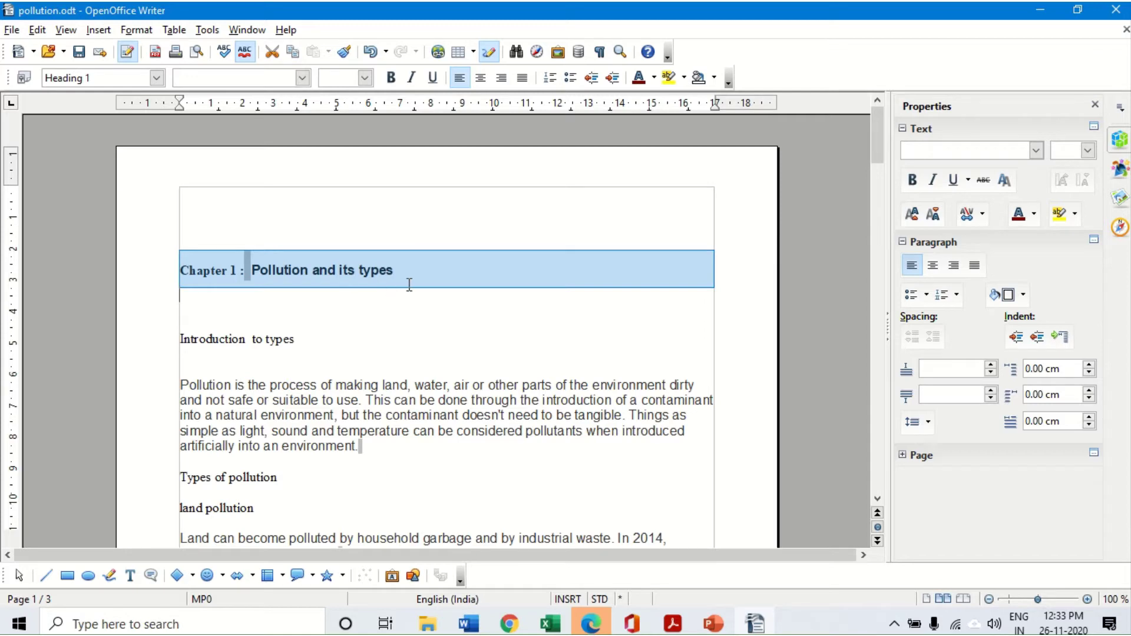
click(157, 77)
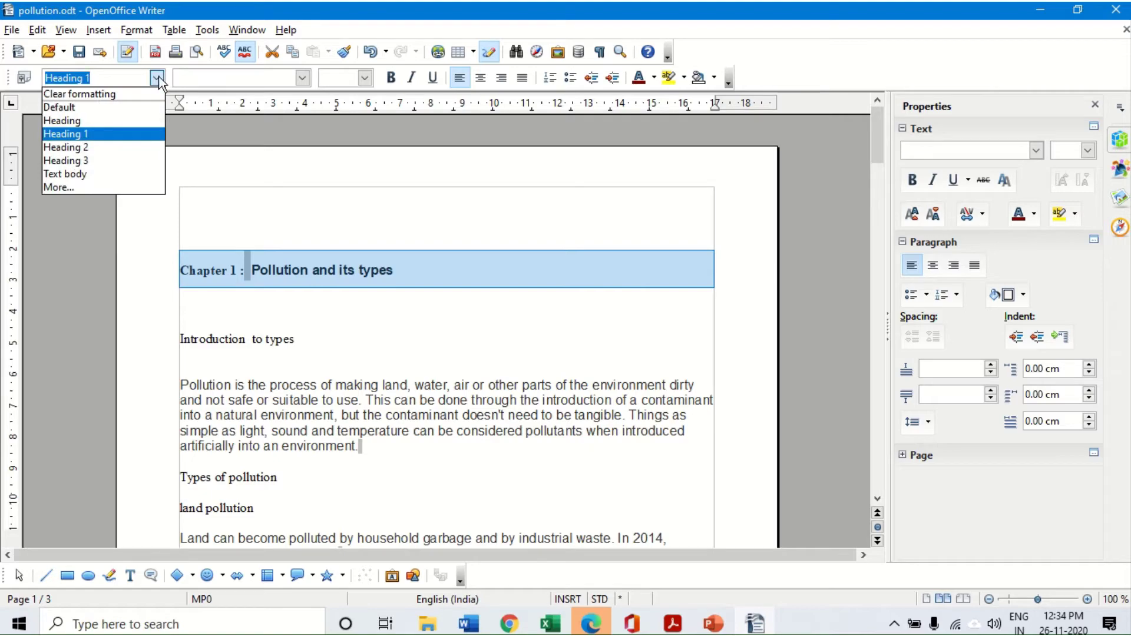
click(82, 134)
Apply the Heading 1 paragraph style to the "Chapter 2 : Effects of pollution" title
scroll(366, 336, down, 18)
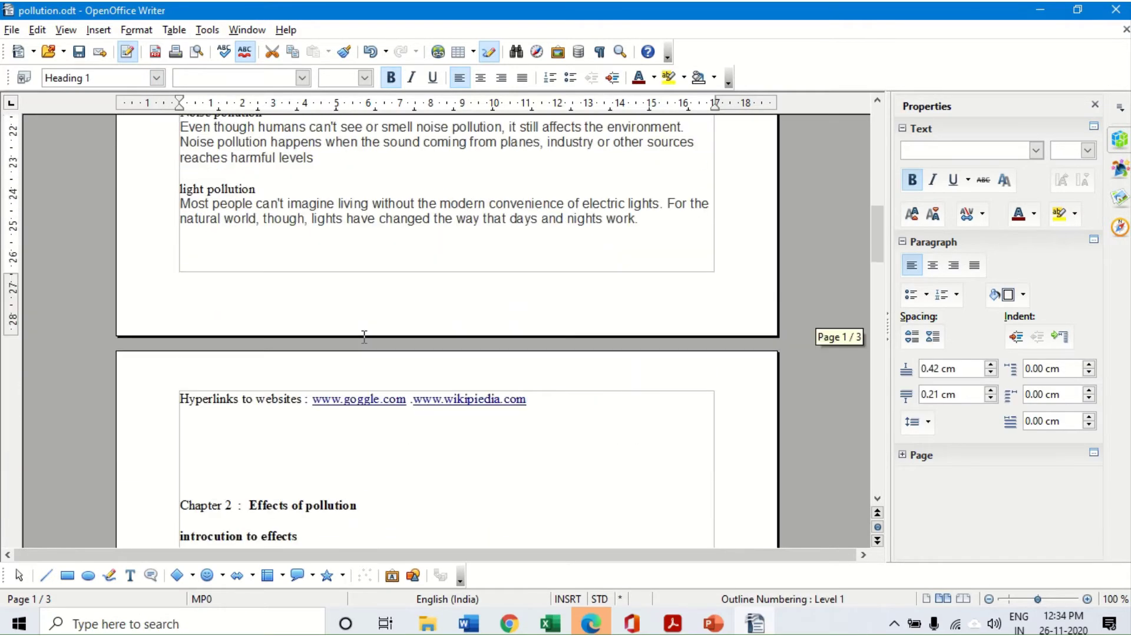
scroll(364, 336, down, 3)
drag(181, 379, 350, 380)
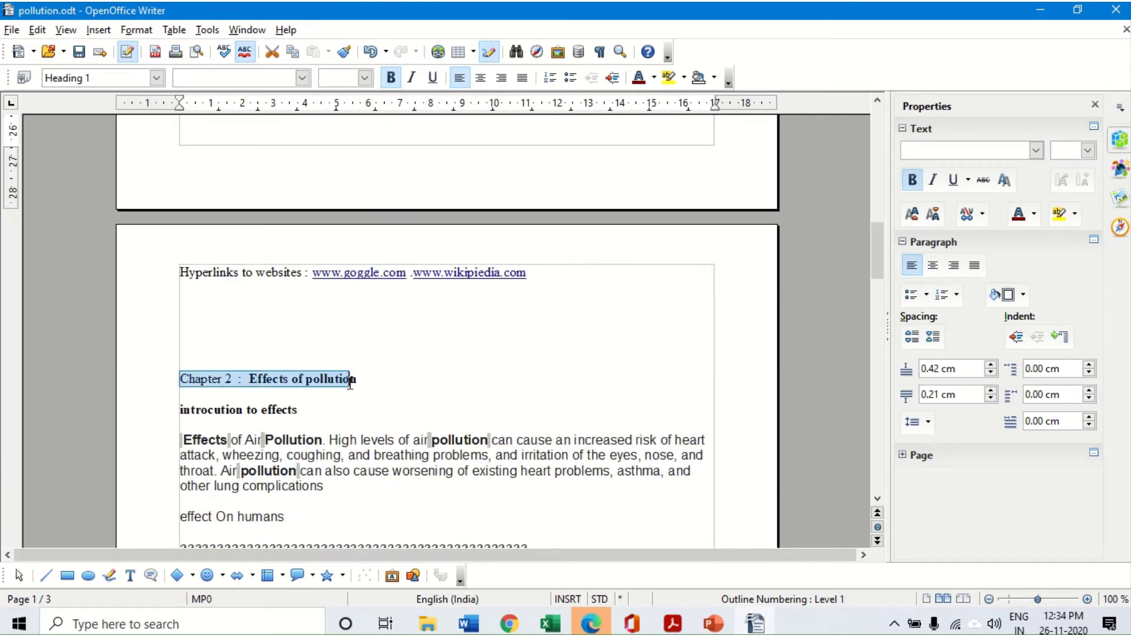
click(134, 77)
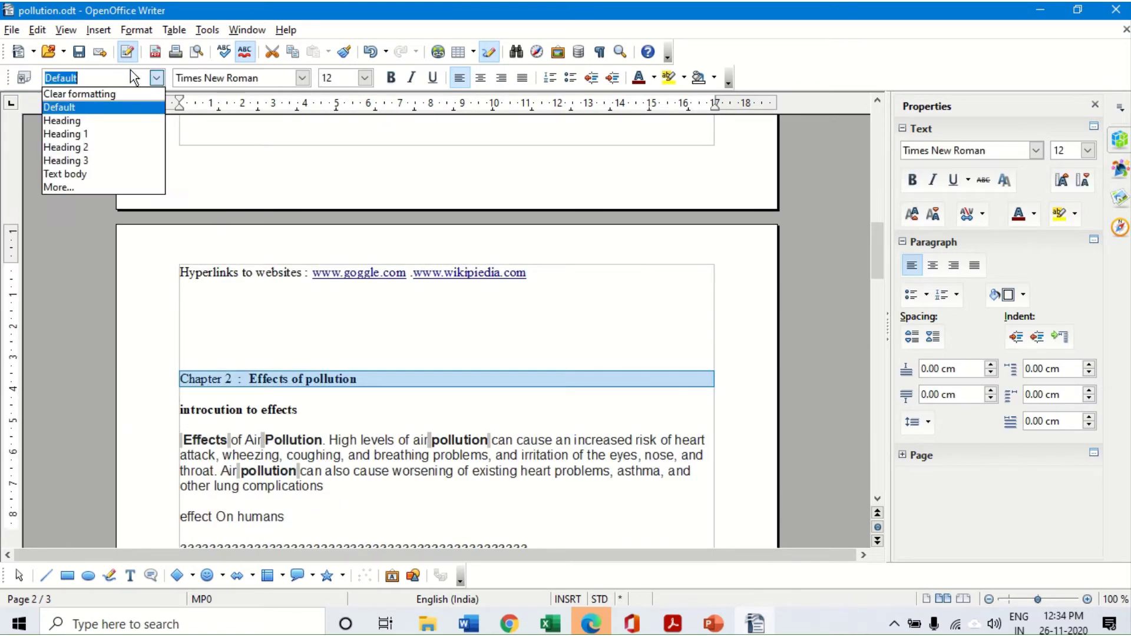
click(73, 133)
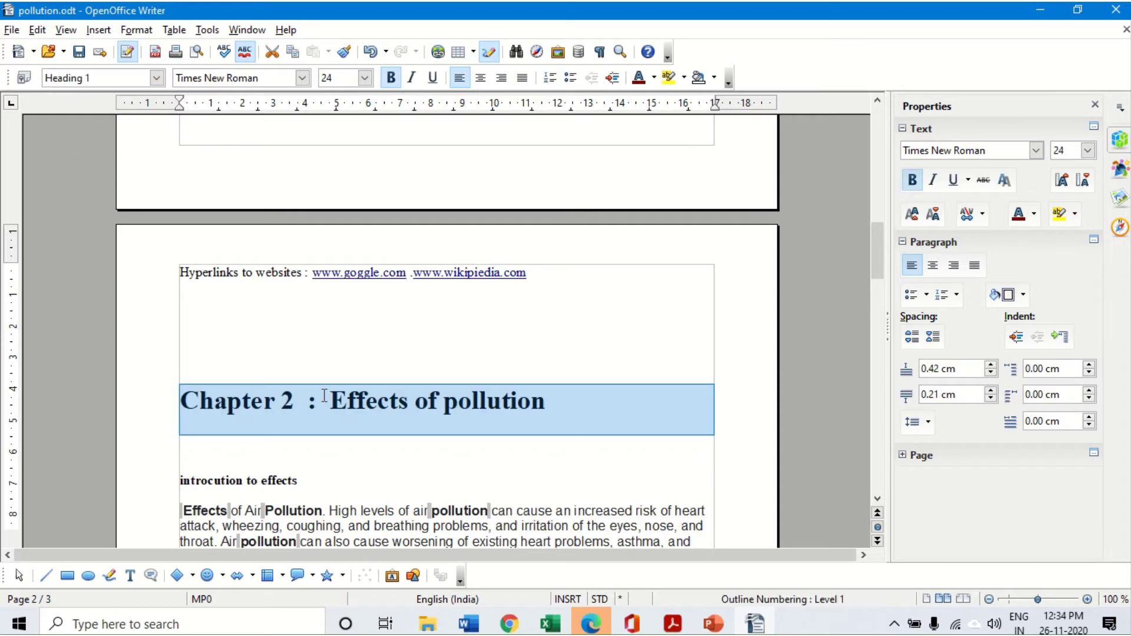
Reapply the Heading 1 style to the Chapter 1 title with only its text selected, then clear the selection
scroll(317, 370, up, 12)
scroll(317, 370, up, 5)
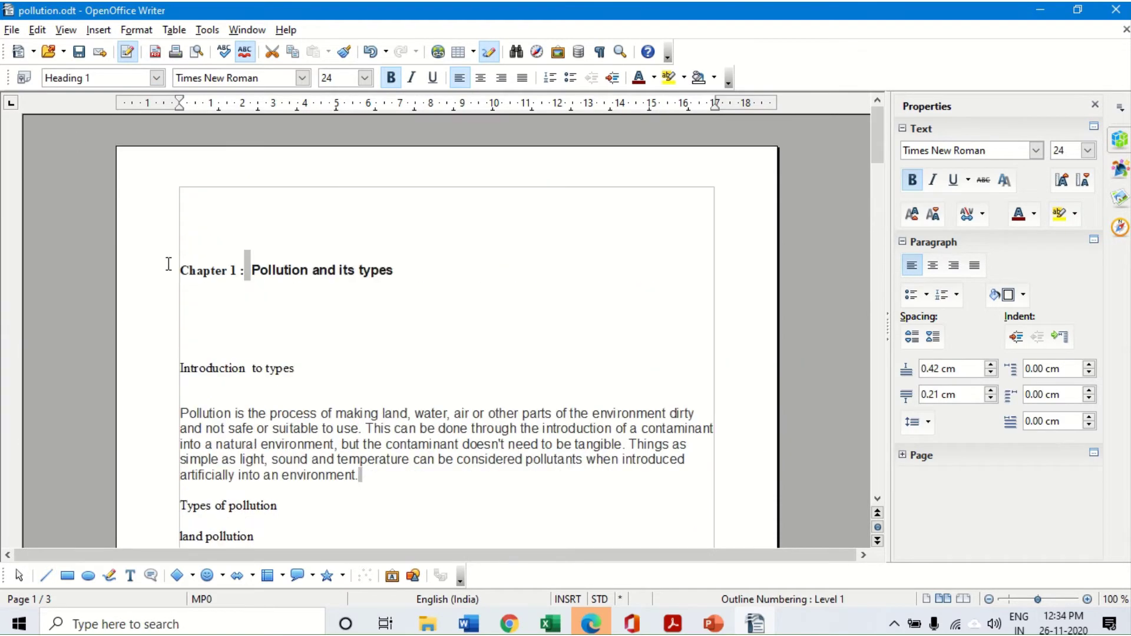
drag(177, 268, 493, 279)
click(156, 78)
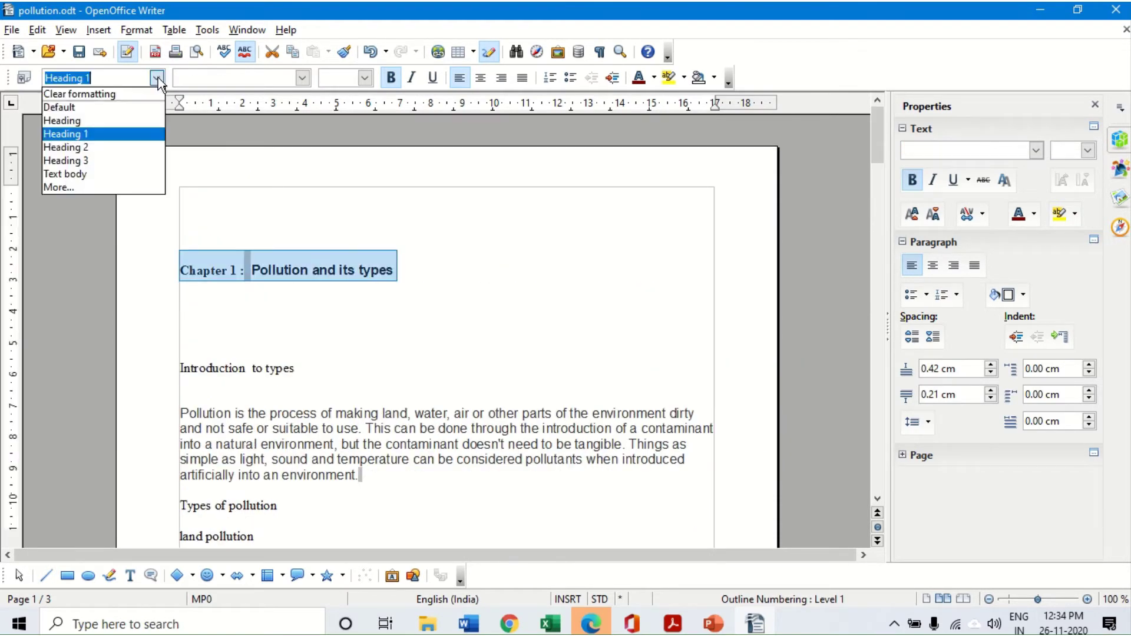
click(83, 136)
click(498, 240)
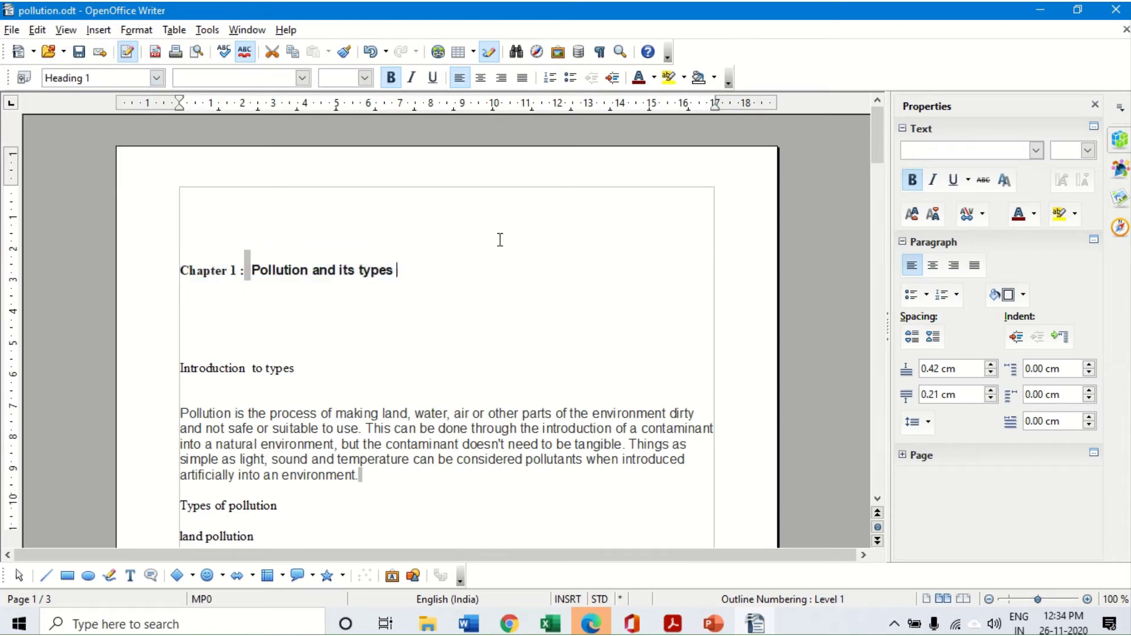
Apply the Heading 1 paragraph style to the "Chapter 3 : long term and short term effects of pollution" title
scroll(274, 277, down, 9)
scroll(274, 273, down, 20)
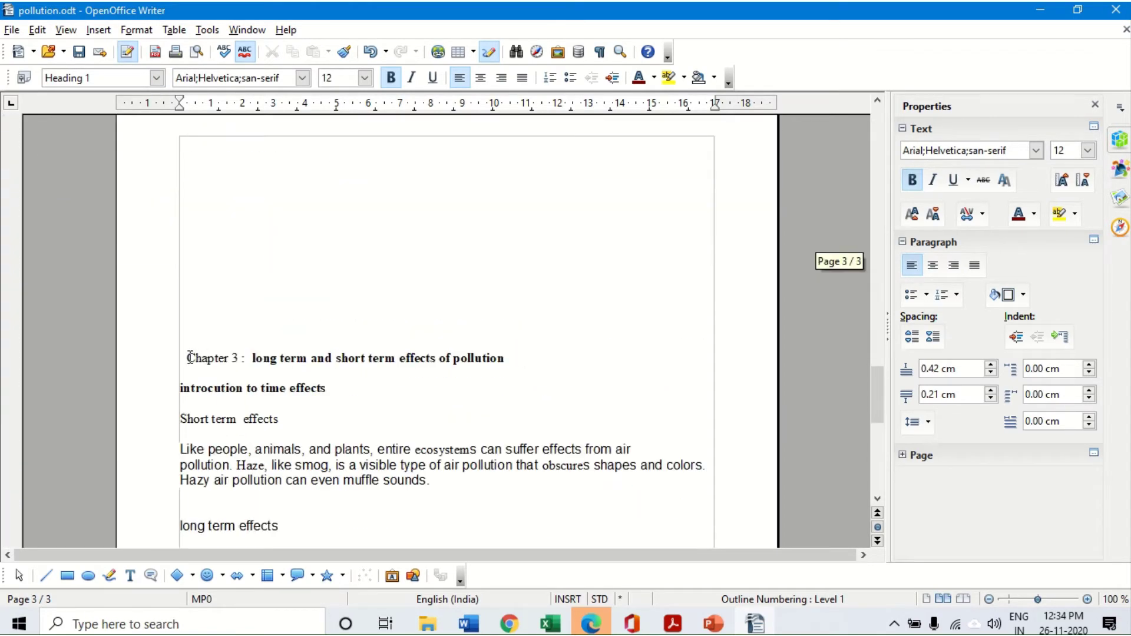
drag(188, 358, 576, 364)
click(155, 77)
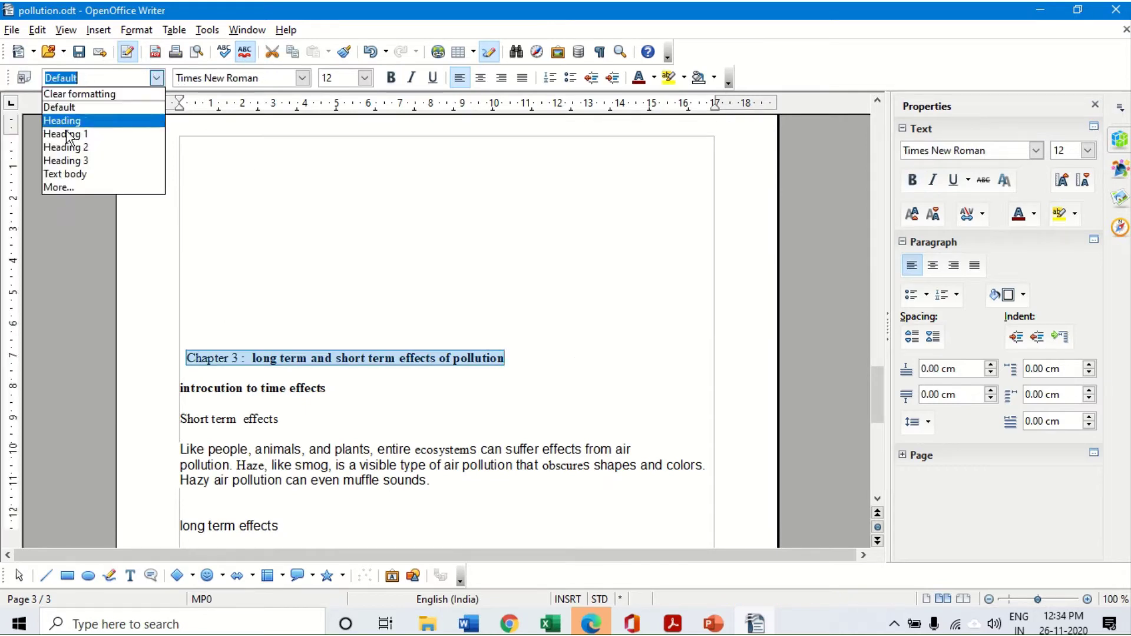
click(66, 135)
scroll(348, 243, up, 5)
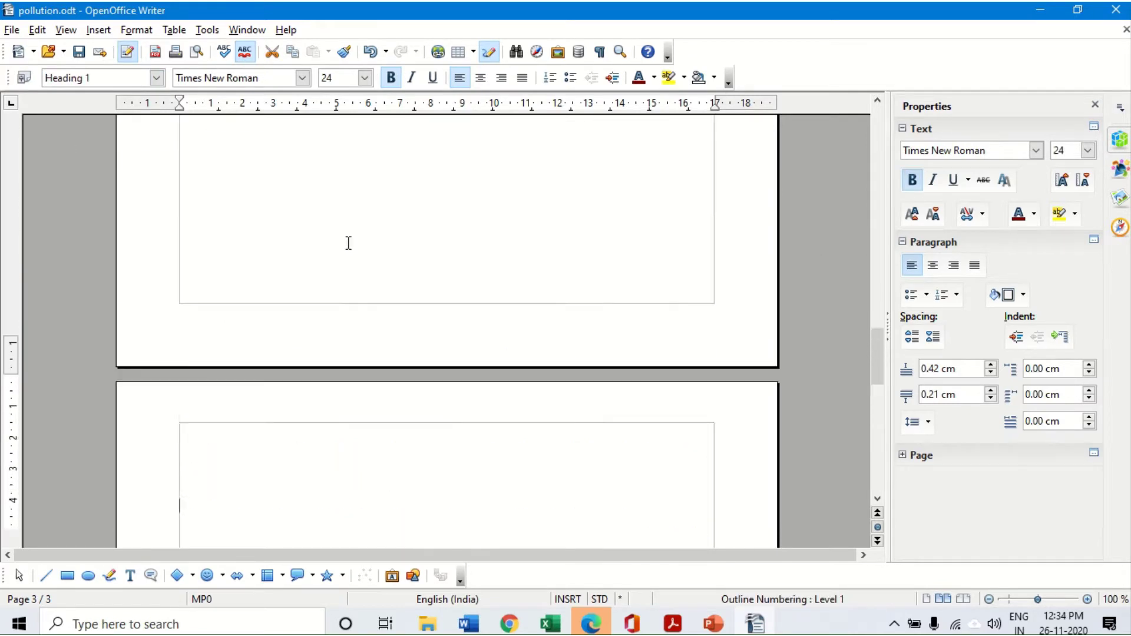
Remove the empty space above the Chapter 1 title, keeping the initial "C" of "Chapter" in place
scroll(348, 242, up, 20)
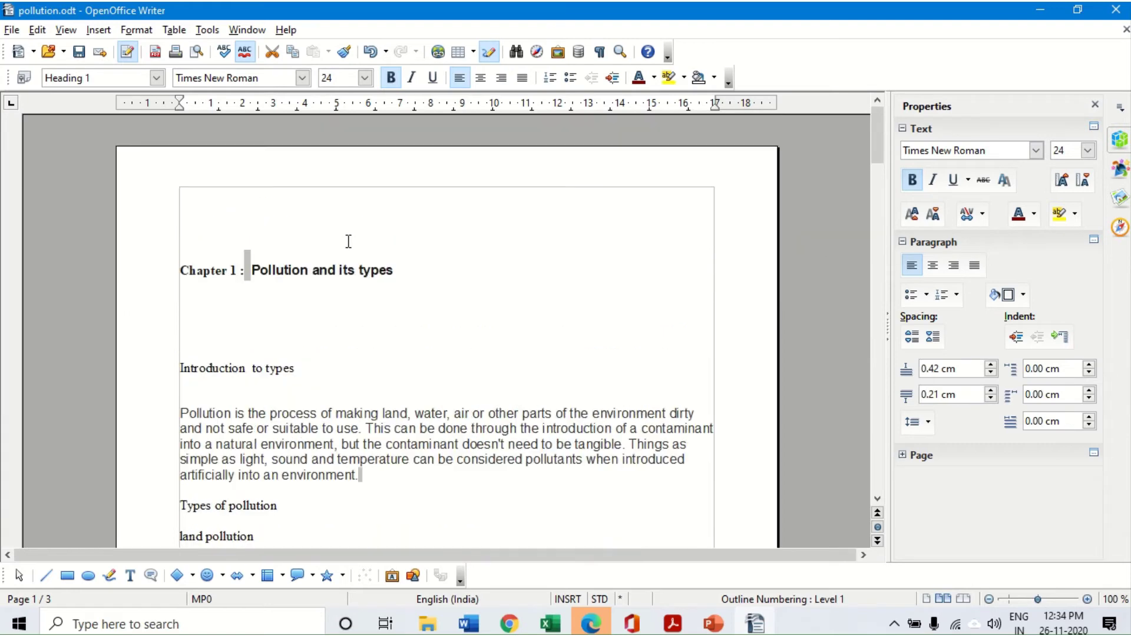
click(222, 285)
click(236, 223)
key(Delete)
key(Delete)
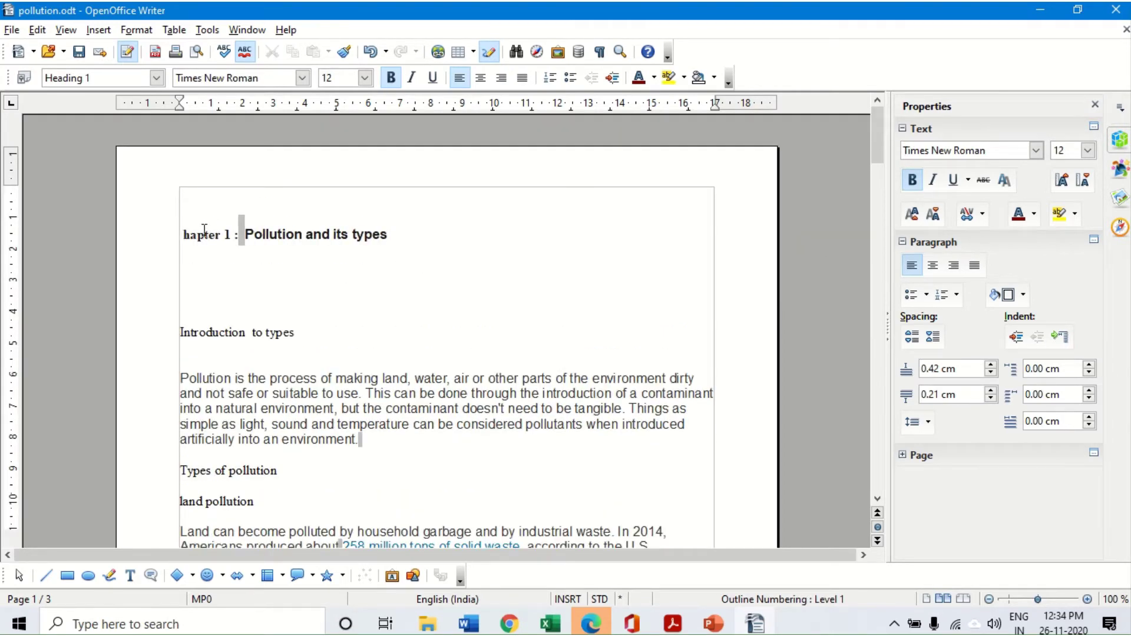
text(C)
click(268, 239)
click(252, 235)
click(247, 234)
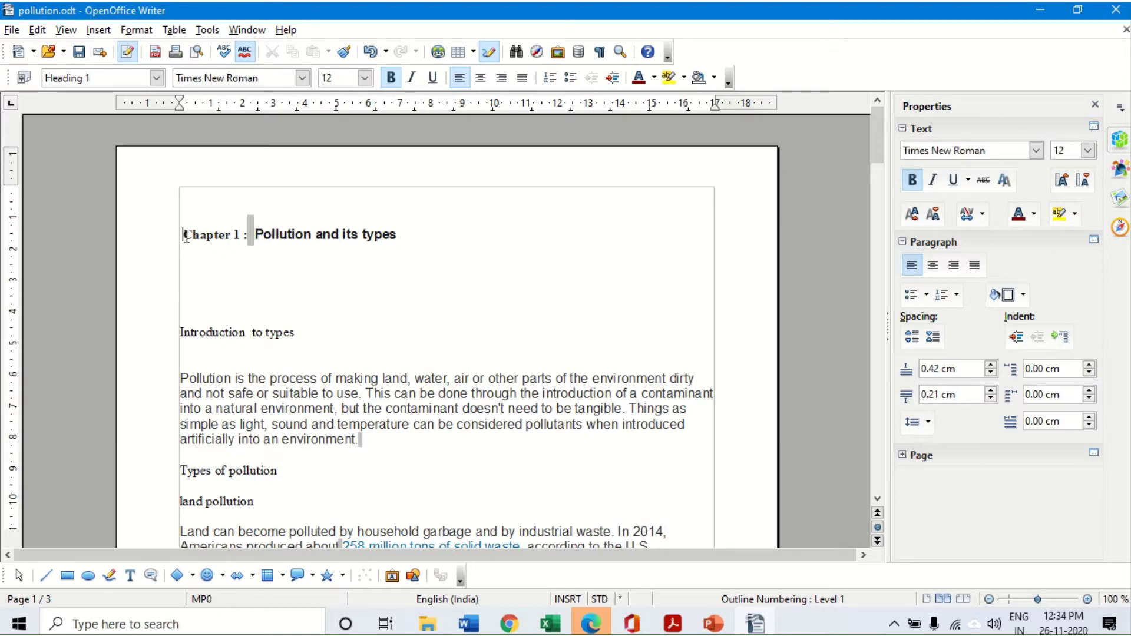
Replace the Chapter 1 title and the blank lines below it with the text "Chpter 1 :pollution and its types"
drag(182, 234, 338, 254)
key(Delete)
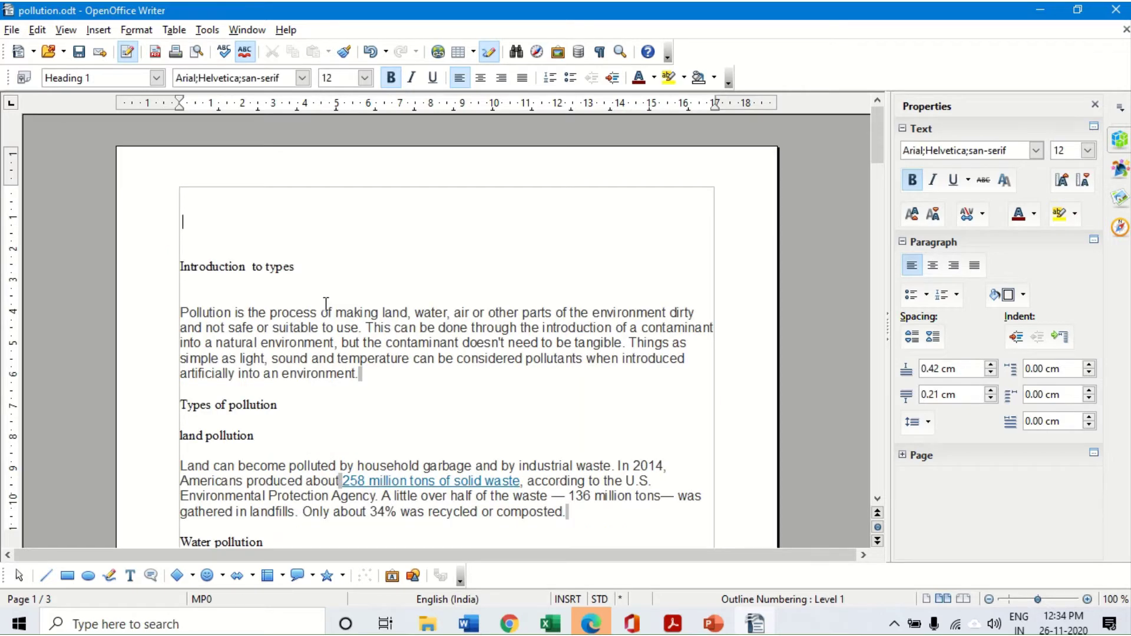
text(Cht)
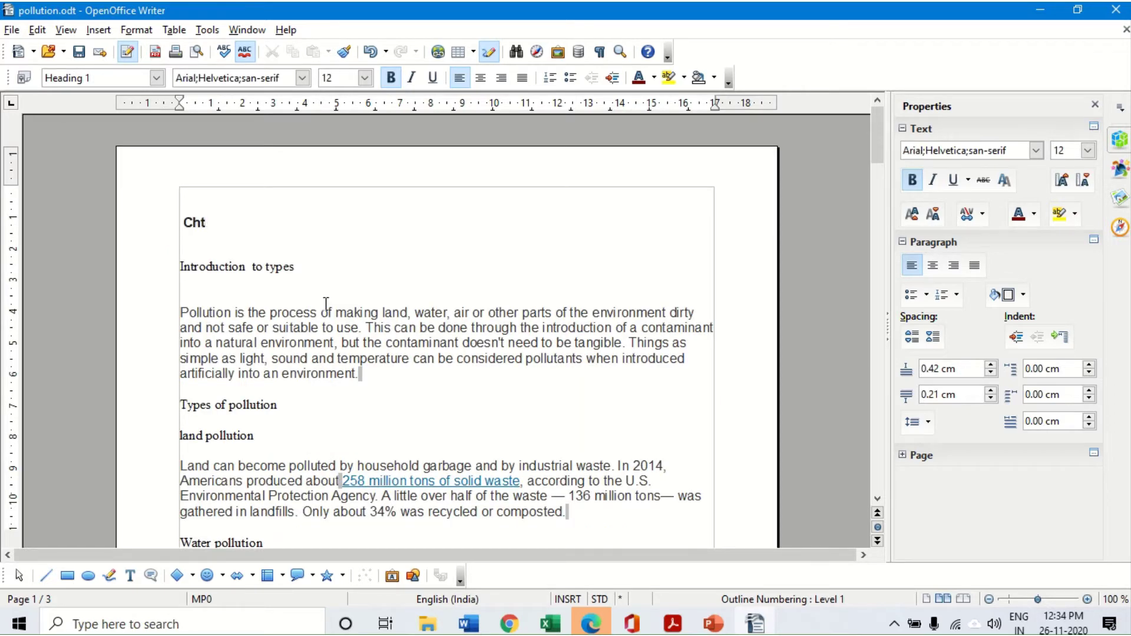
key(BackSpace)
text(pter 1 :pollution abd)
key(BackSpace)
key(BackSpace)
text(nd o)
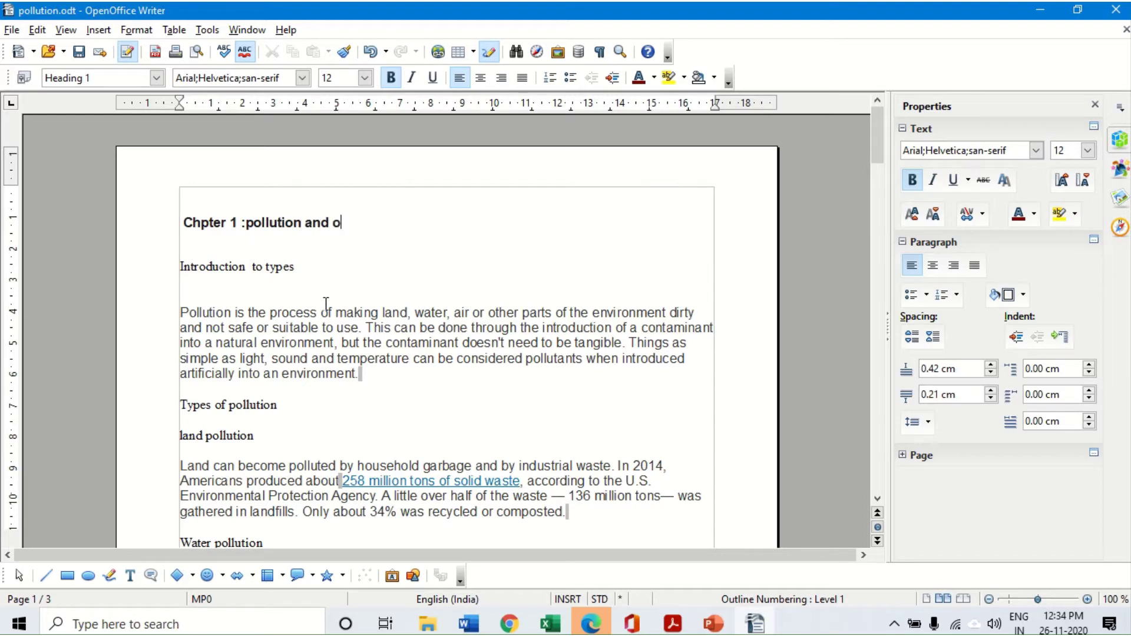
text(i)
key(BackSpace)
key(BackSpace)
text(its ty)
Apply Heading 1 to the retyped Chapter 1 title, switching it to the Heading style and back to Heading 1
triple_click(464, 225)
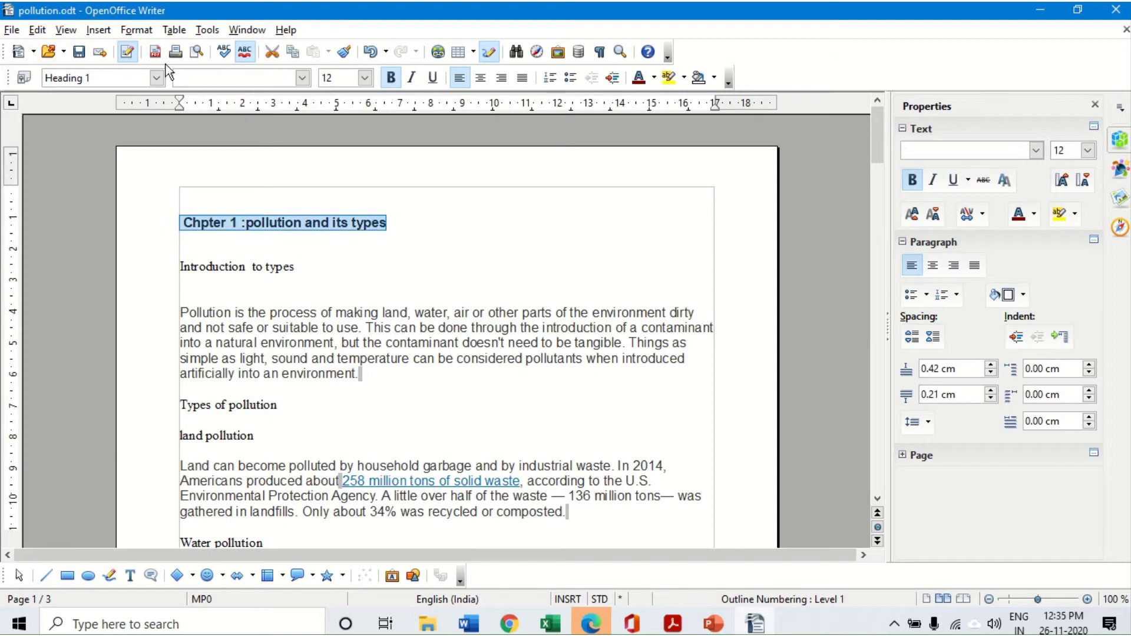
click(156, 78)
click(91, 133)
click(157, 77)
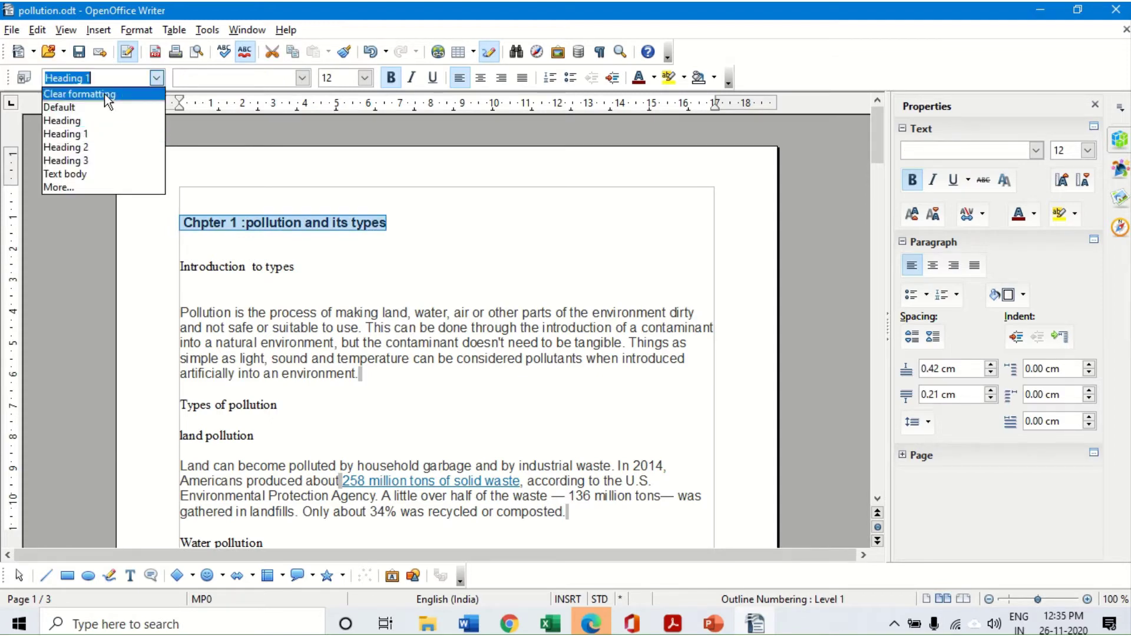
click(69, 134)
click(157, 79)
click(51, 108)
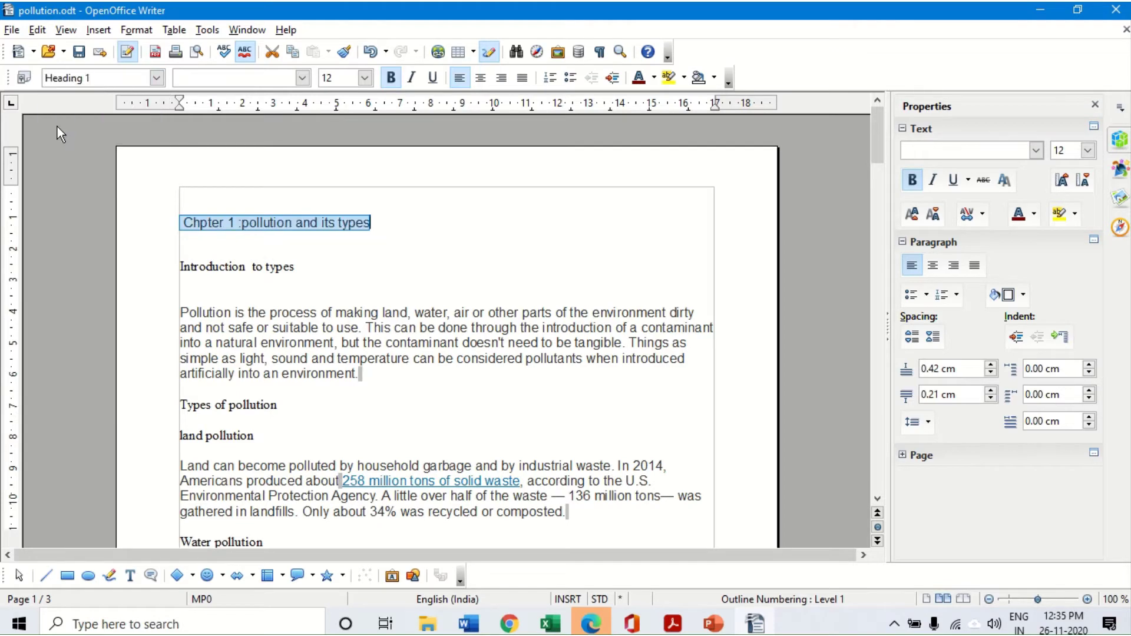
click(156, 78)
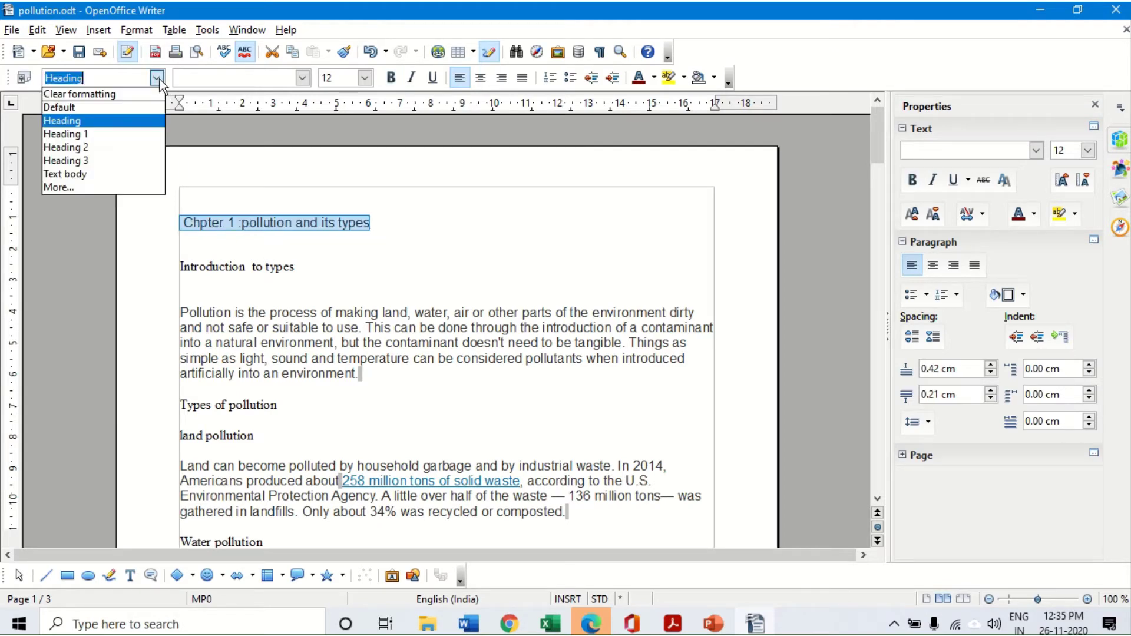
click(91, 136)
click(527, 287)
Apply the Heading 2 paragraph style to the "Introduction to types" subheading in Chapter 1
scroll(310, 250, down, 1)
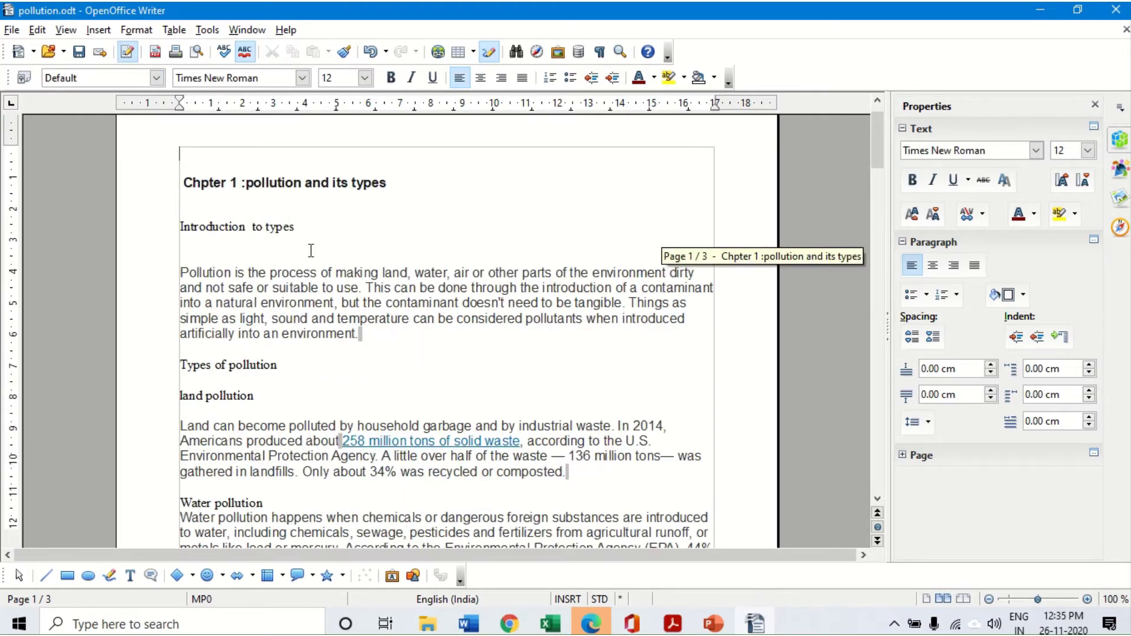
drag(182, 226, 297, 227)
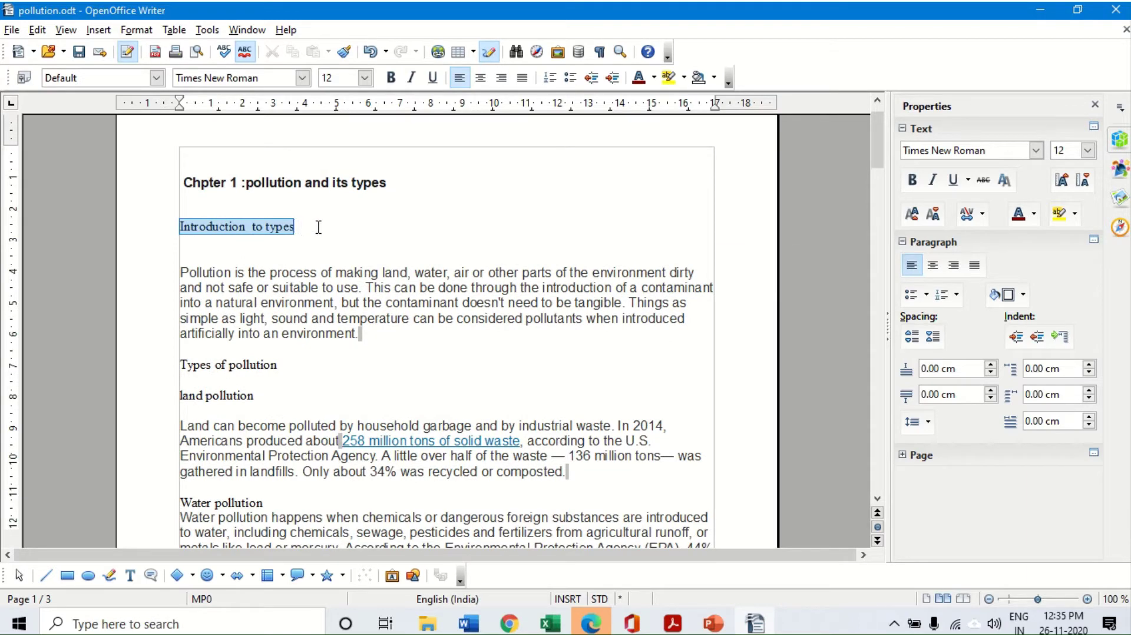
click(156, 78)
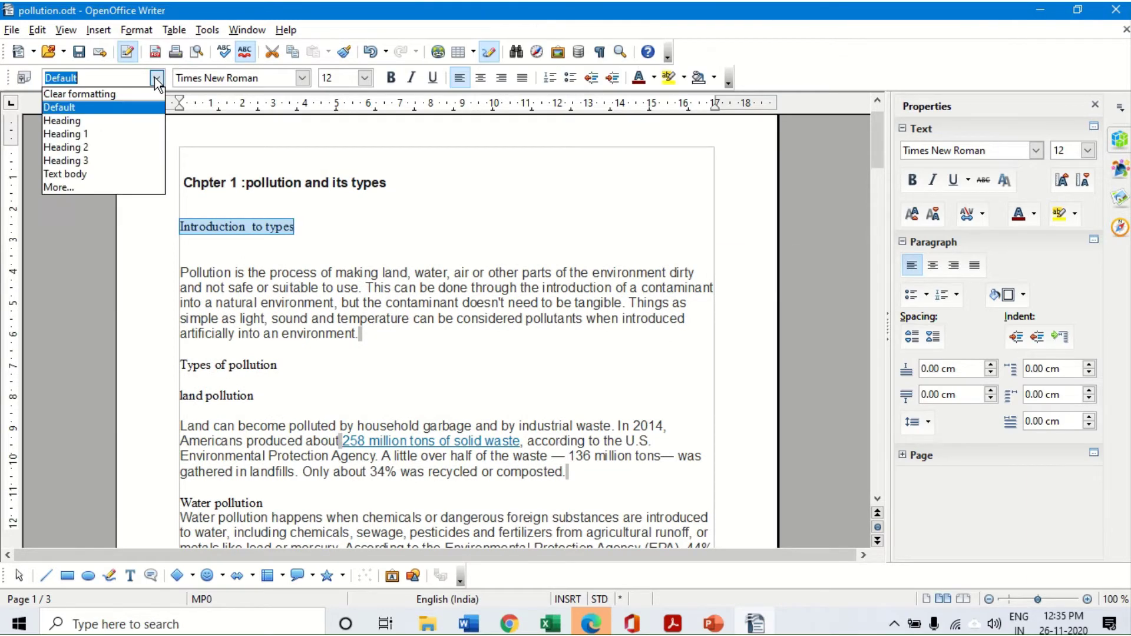
click(82, 148)
Apply the Heading 2 paragraph style to the "introcution to effects" subheading in Chapter 2
scroll(361, 262, down, 20)
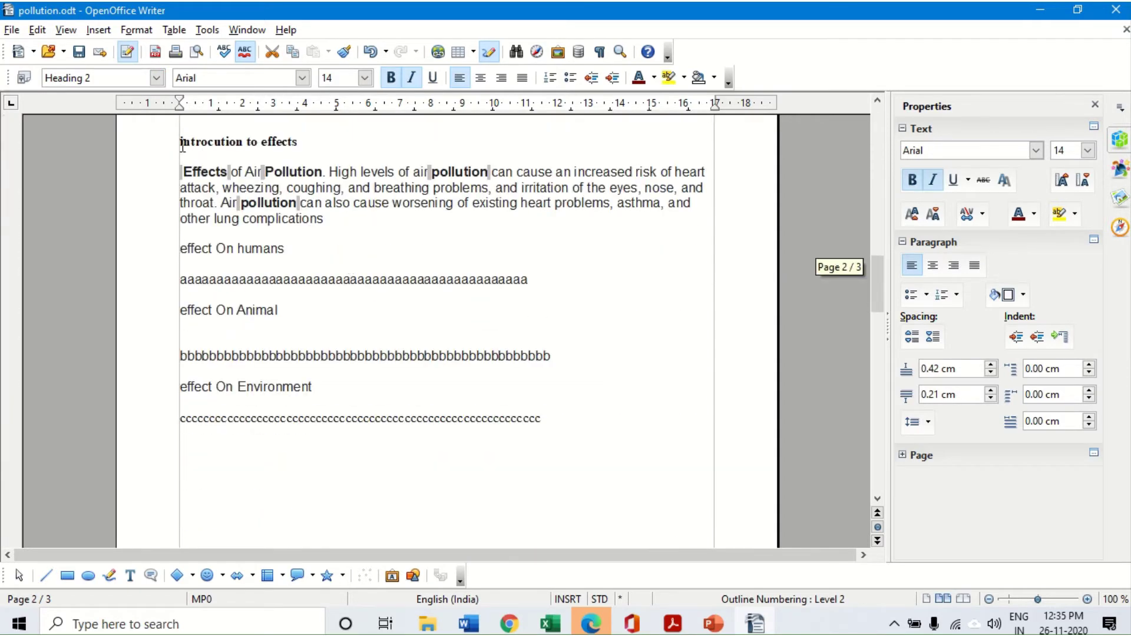
drag(182, 142, 339, 142)
click(157, 78)
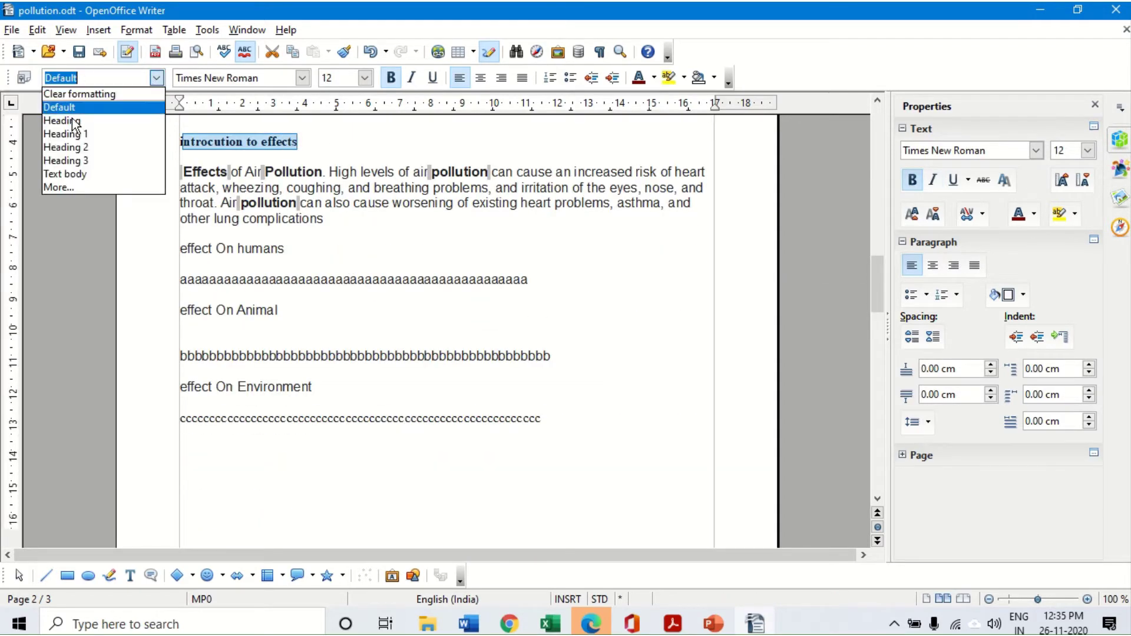
click(66, 147)
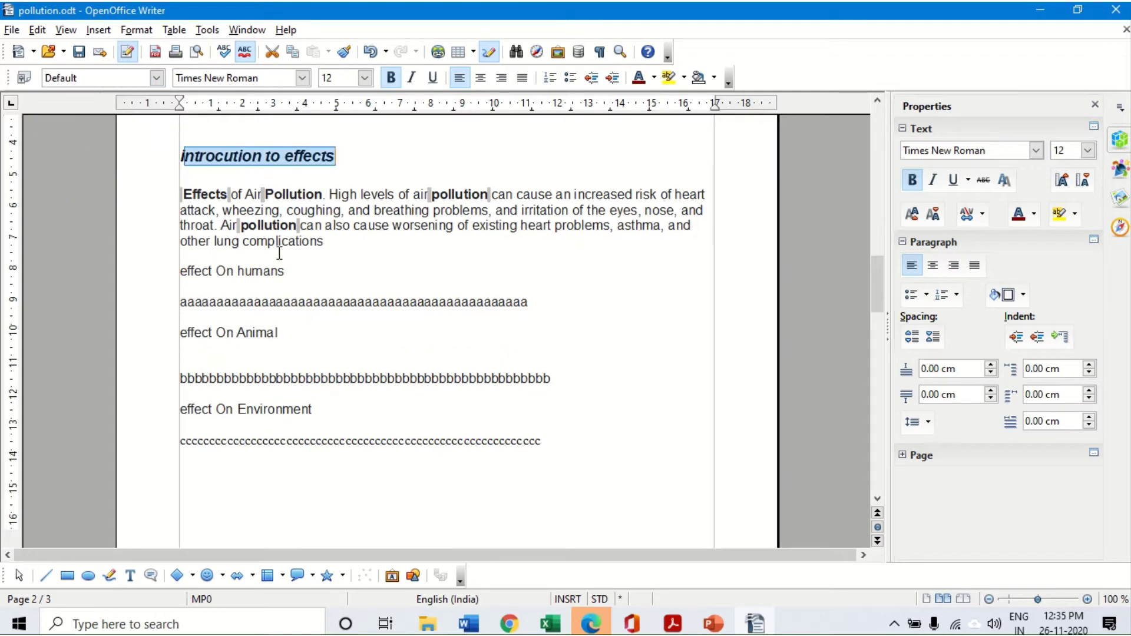
Apply the Heading 2 paragraph style to the "introcution to time effects" subheading in Chapter 3
scroll(280, 253, down, 15)
drag(182, 248, 328, 252)
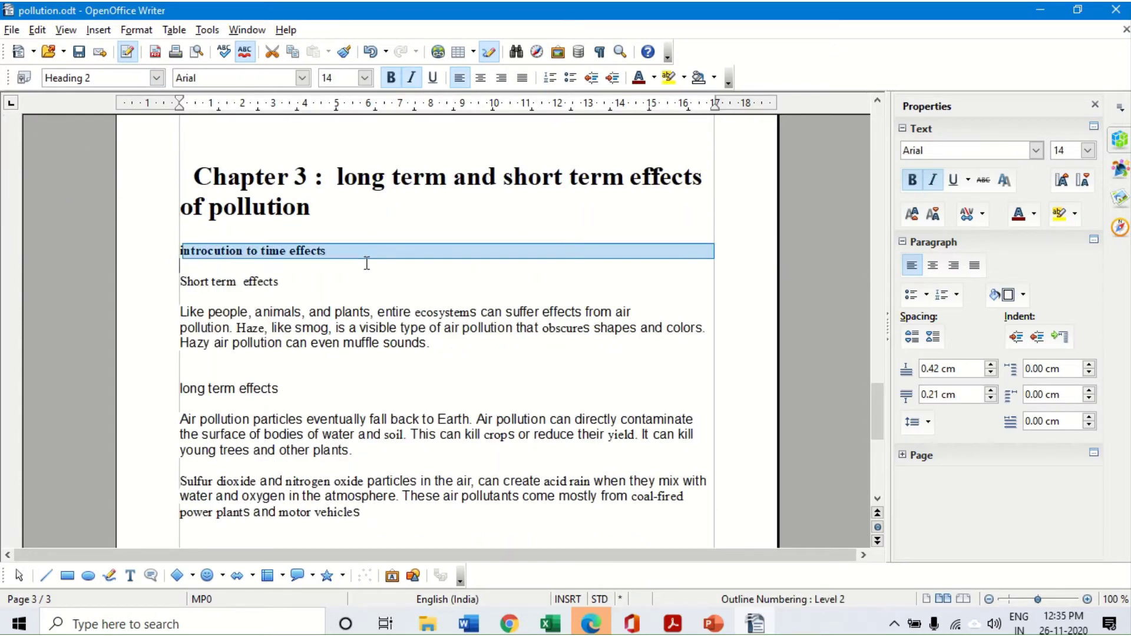
click(164, 77)
click(83, 150)
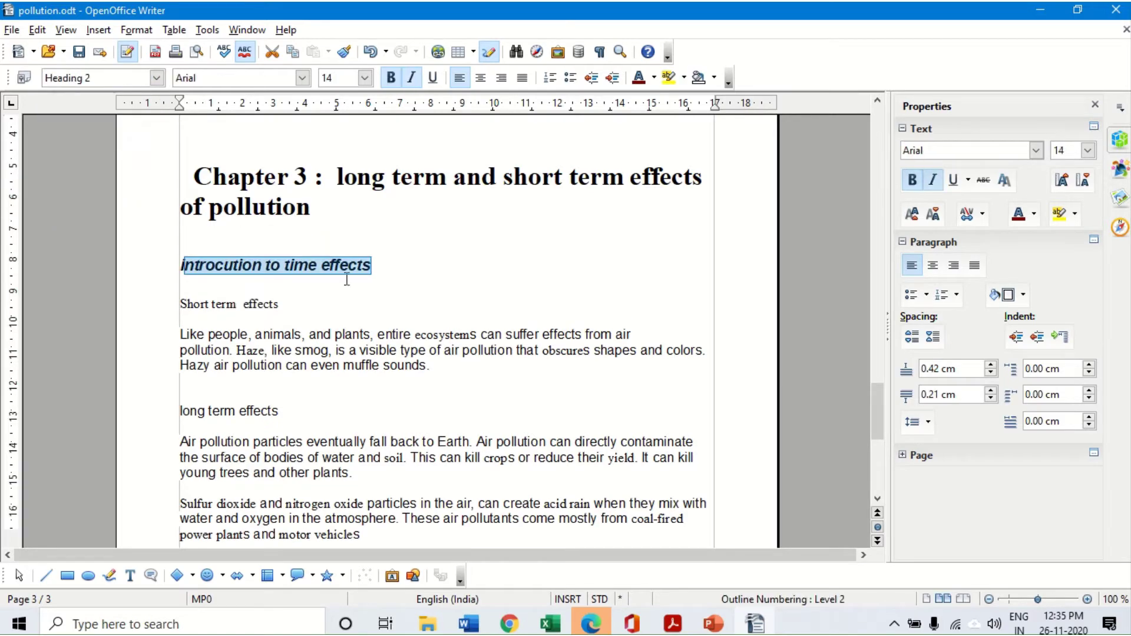
Apply the Heading 3 paragraph style to the "Types of pollution" subheading in Chapter 1
scroll(373, 282, up, 20)
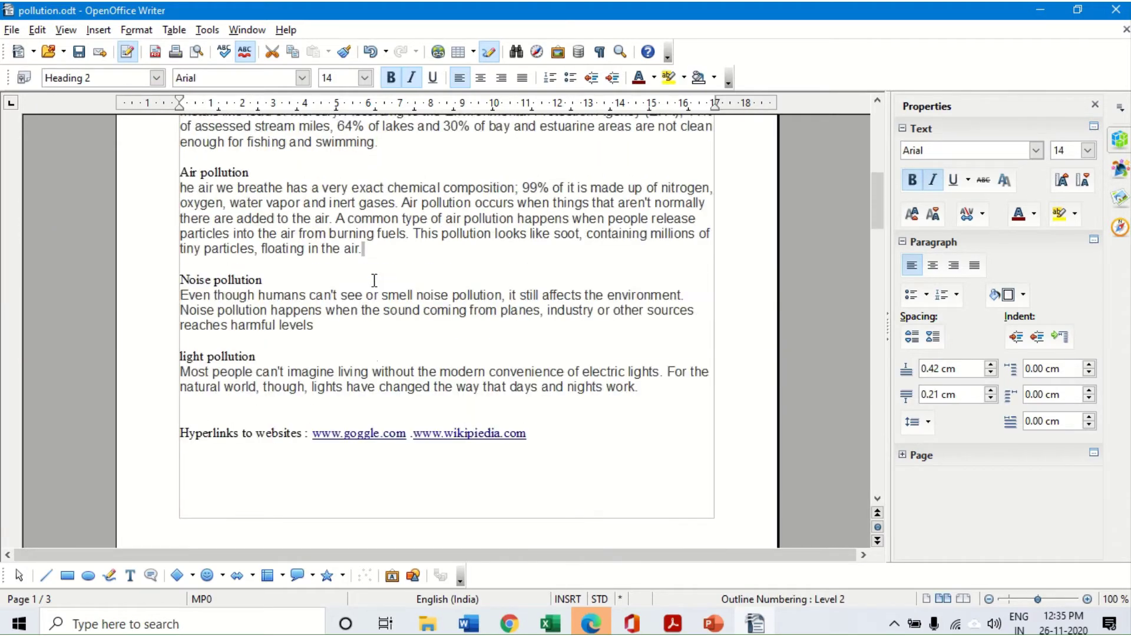
scroll(374, 280, up, 10)
drag(182, 260, 292, 260)
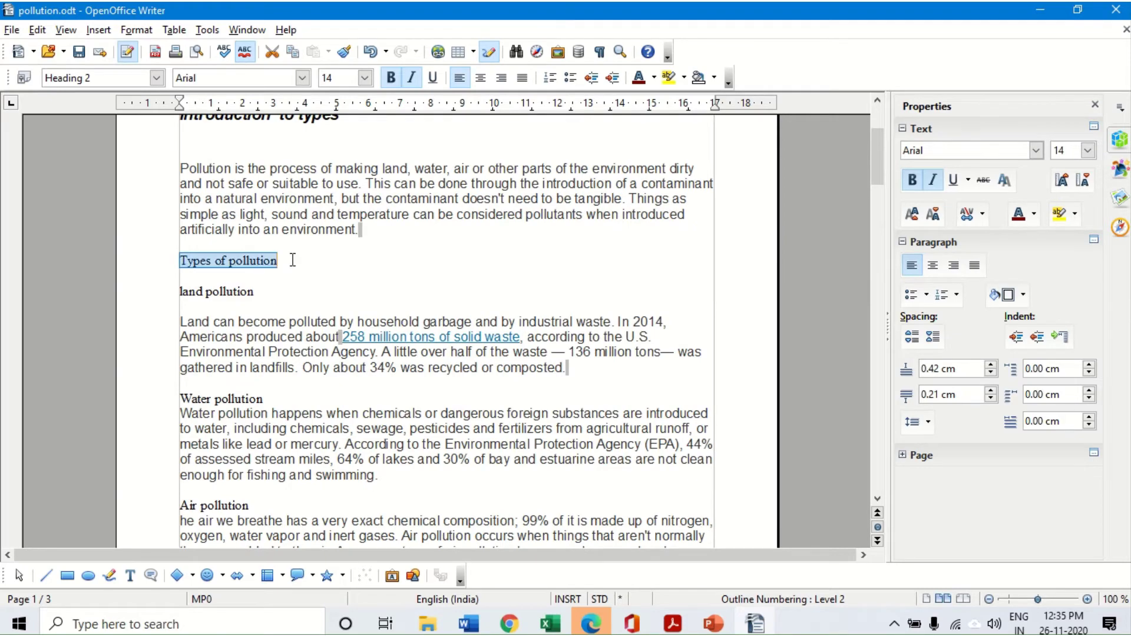
click(156, 78)
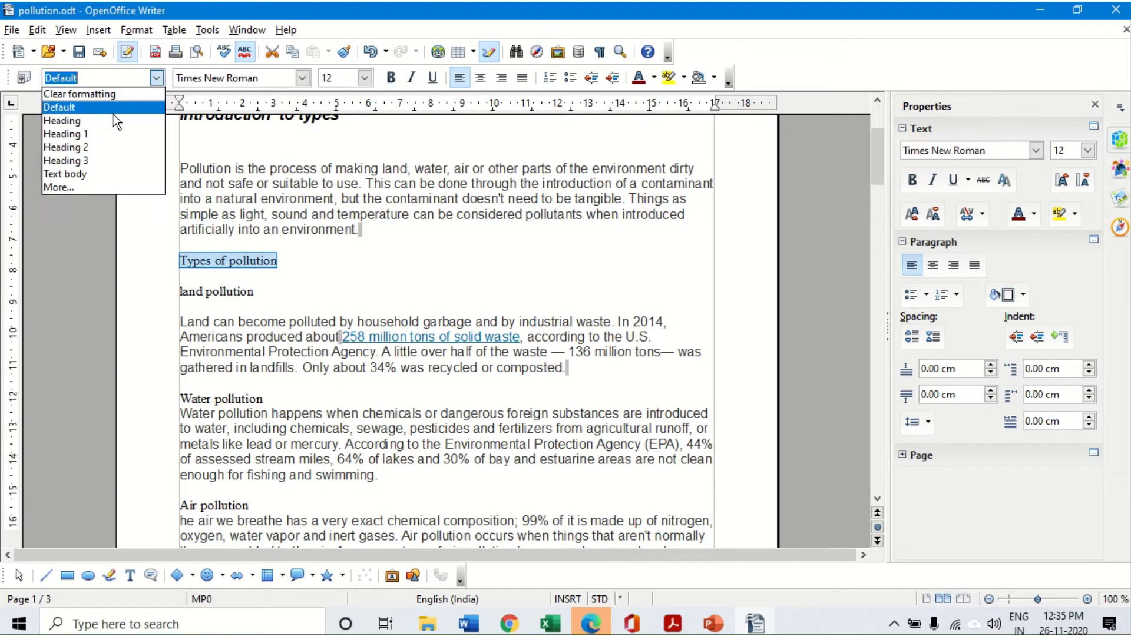
click(85, 161)
Apply the Heading 3 paragraph style to the "effect On humans" subheading in Chapter 2
scroll(245, 252, down, 20)
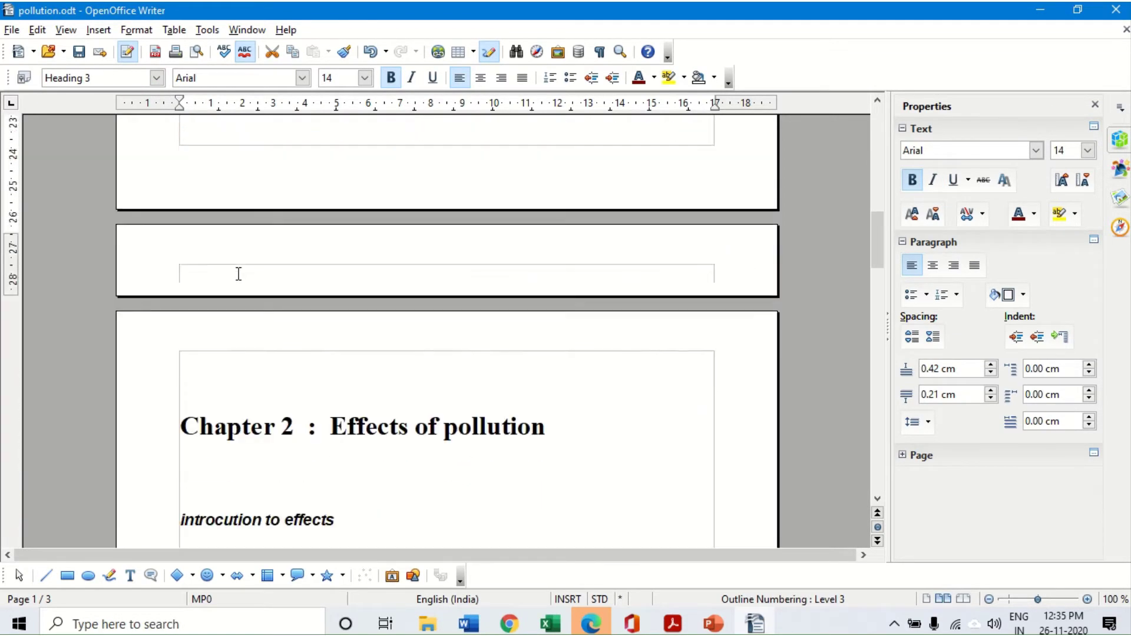
scroll(197, 276, down, 1)
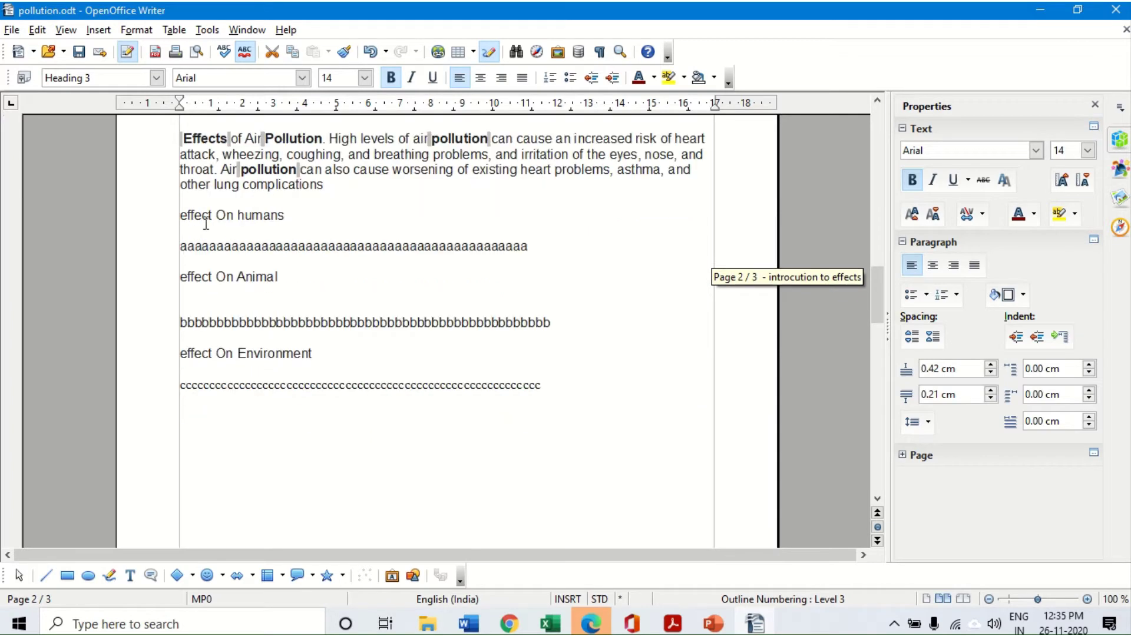
drag(184, 216, 303, 217)
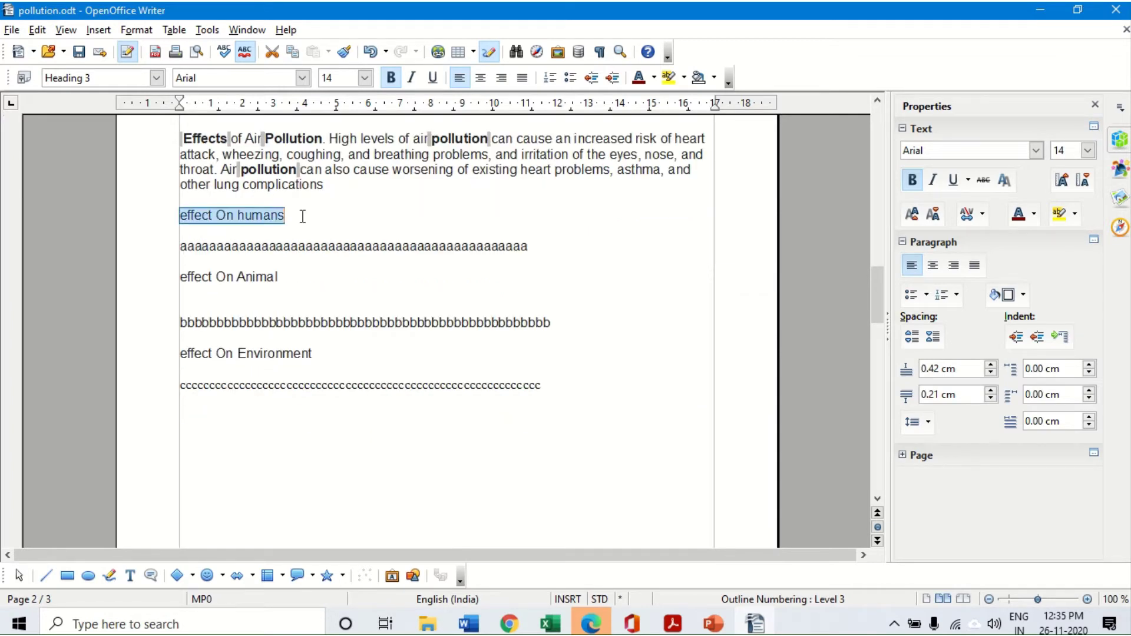
click(156, 78)
click(79, 159)
Apply the Heading 3 paragraph style to the "effect On Animal" and "effect On Environment" subheadings in Chapter 2
drag(188, 300, 281, 309)
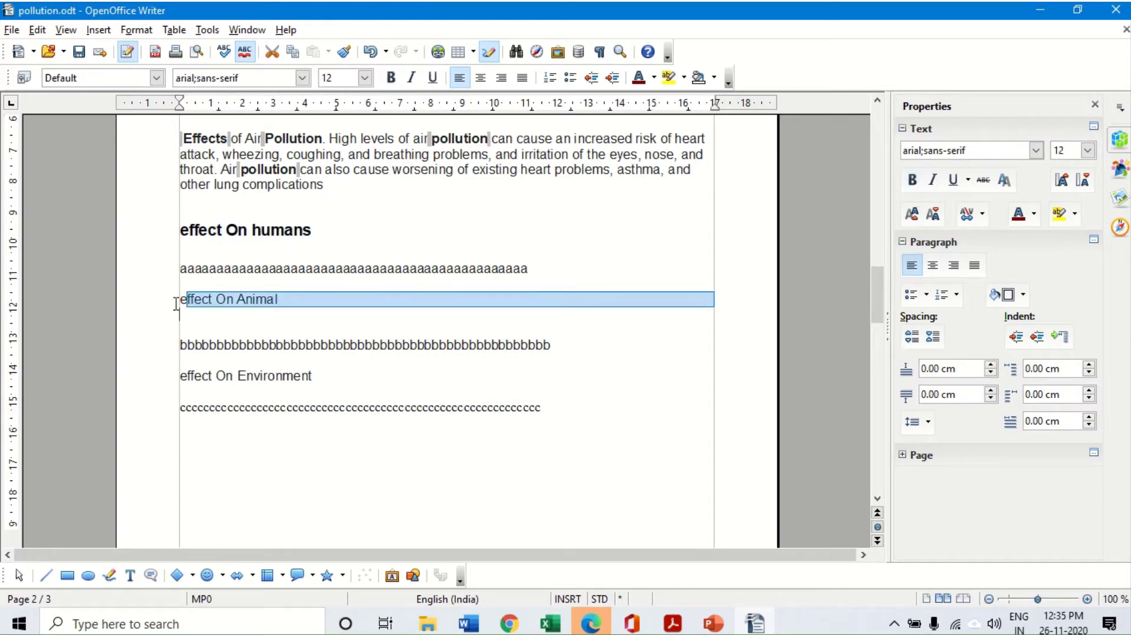
drag(178, 301, 335, 304)
click(157, 77)
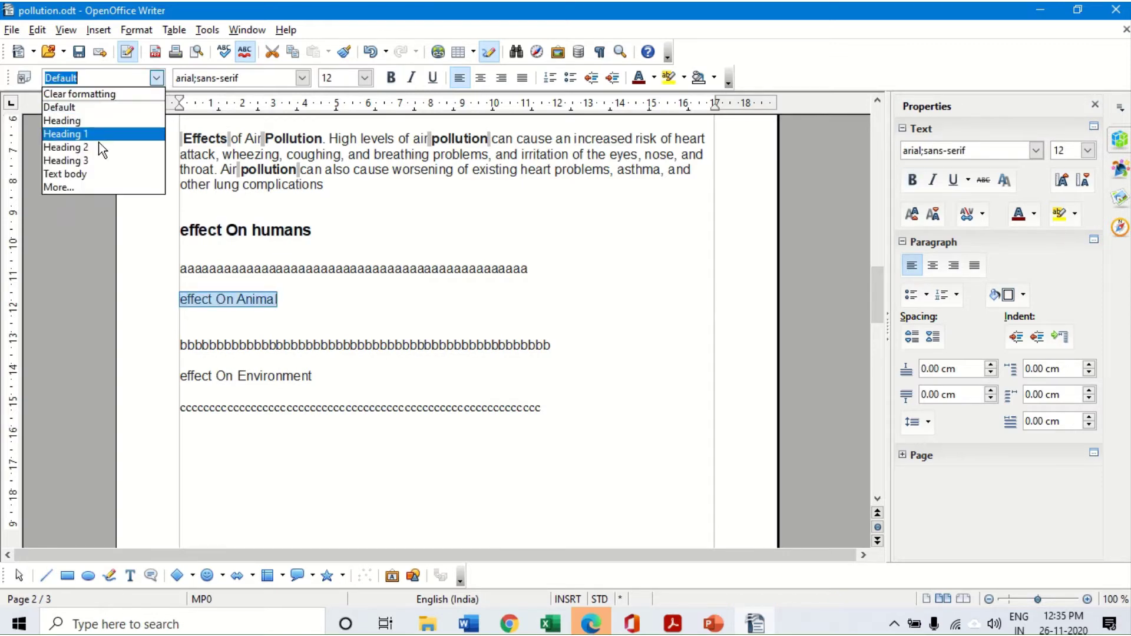
click(86, 163)
drag(179, 398, 313, 398)
click(156, 78)
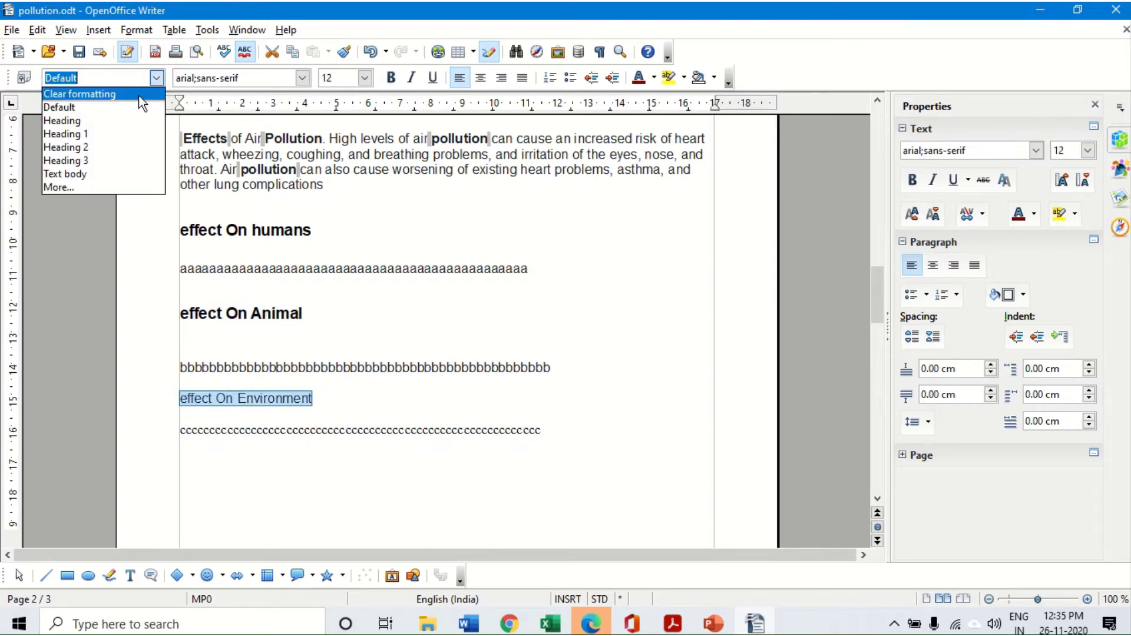
click(73, 163)
Apply the Heading 3 paragraph style to the "Short term effects" subheading in Chapter 3
scroll(308, 395, down, 2)
scroll(307, 395, down, 10)
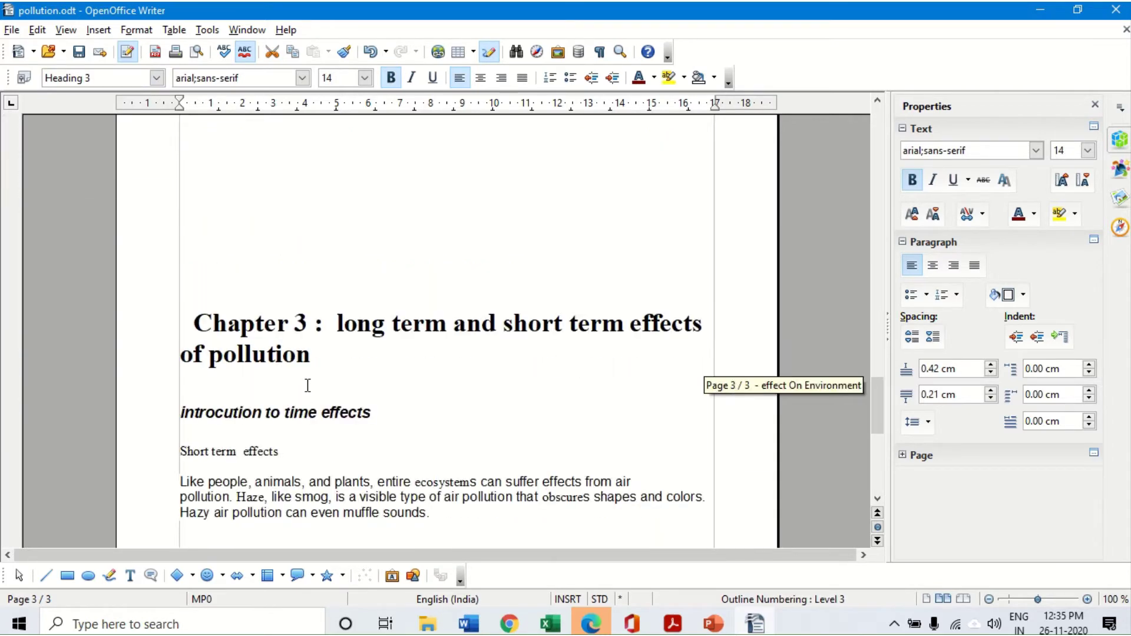
drag(183, 324, 279, 326)
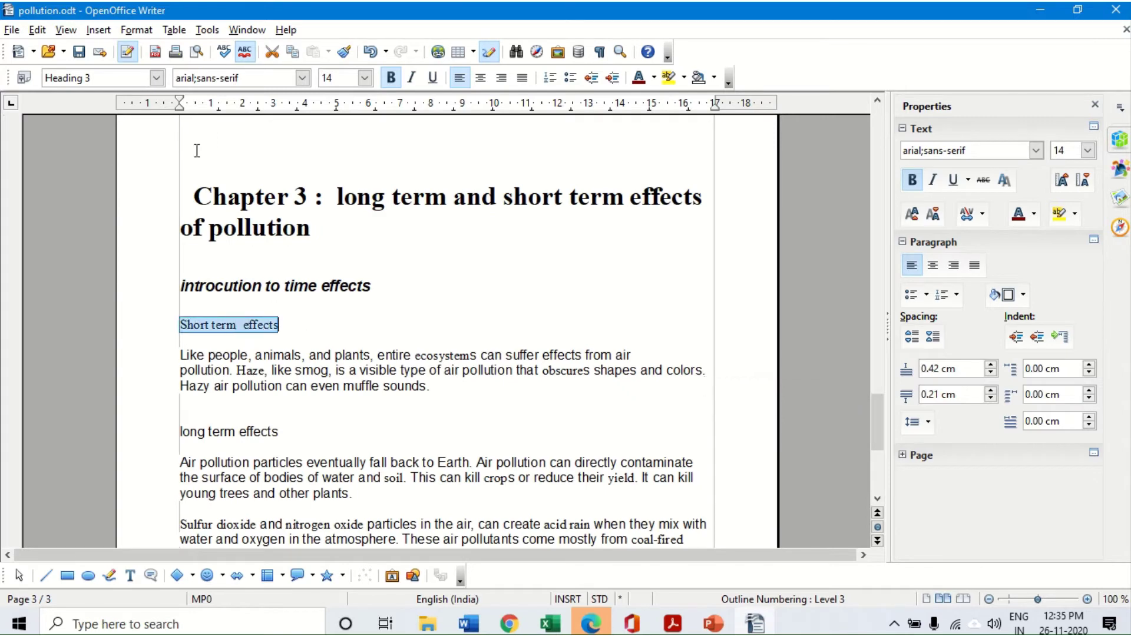
click(157, 78)
click(91, 166)
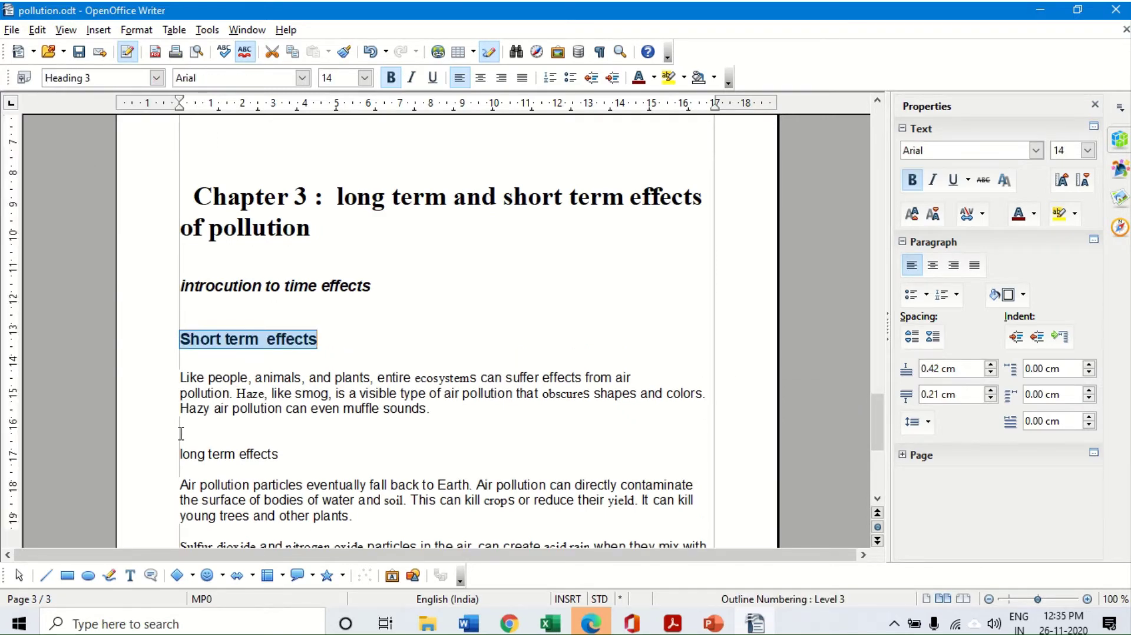
Apply the Heading 3 paragraph style to the "long term effects" subheading and remove the gap in front of its text
drag(181, 454, 279, 455)
click(157, 77)
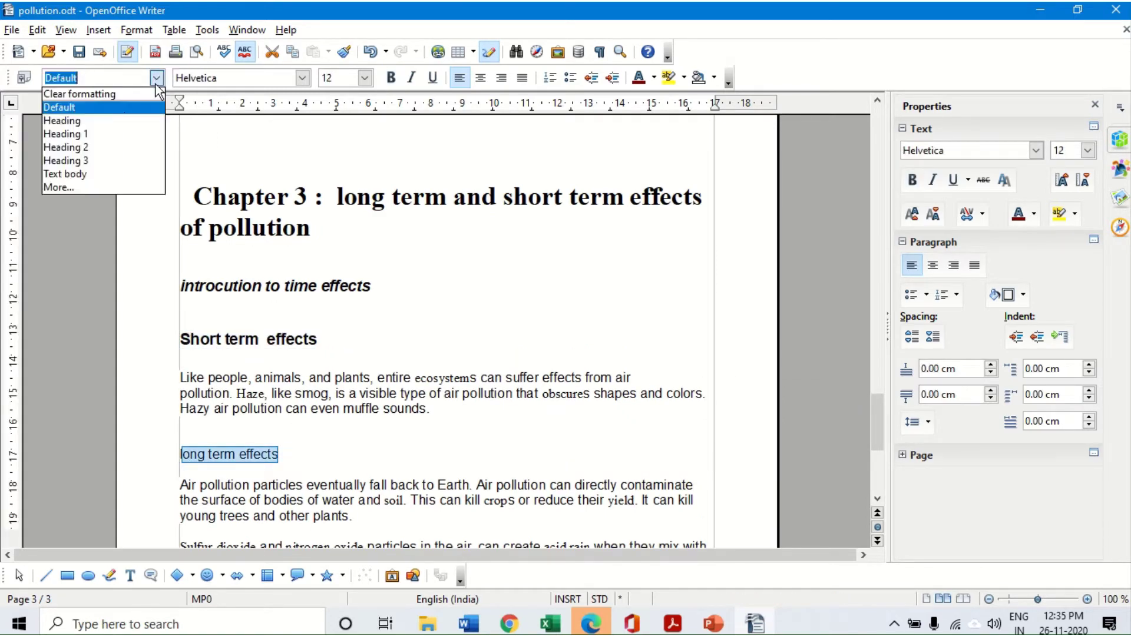
click(93, 160)
scroll(323, 317, up, 4)
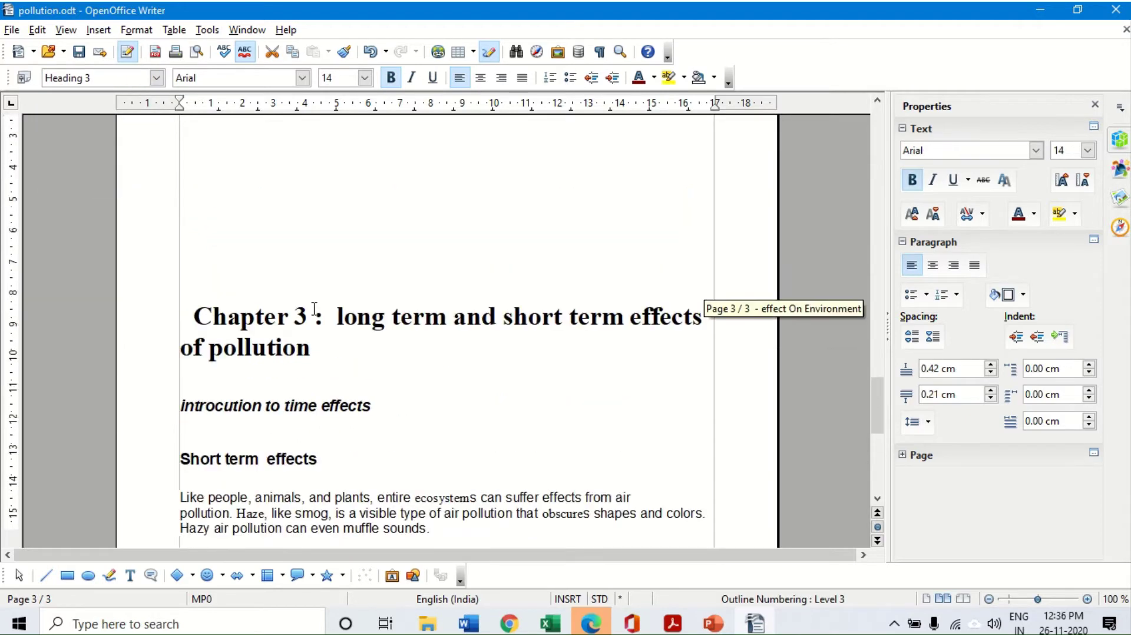
scroll(282, 342, down, 8)
click(220, 352)
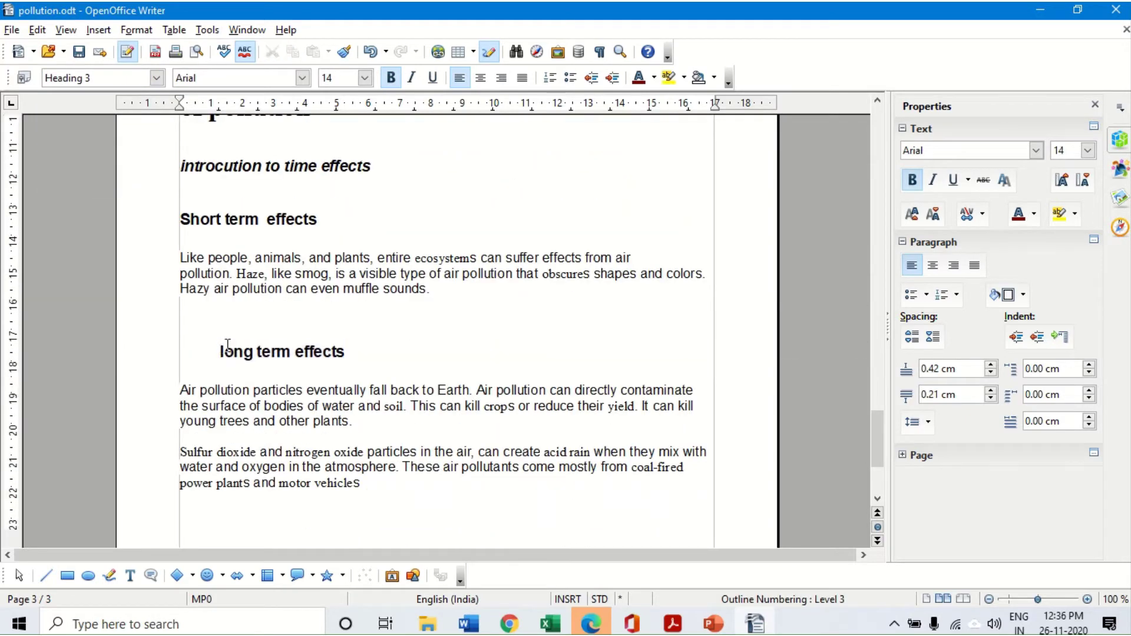
key(BackSpace)
Apply the Heading 4 paragraph style to the "land pollution" subheading in Chapter 1
scroll(237, 341, up, 8)
scroll(237, 340, up, 15)
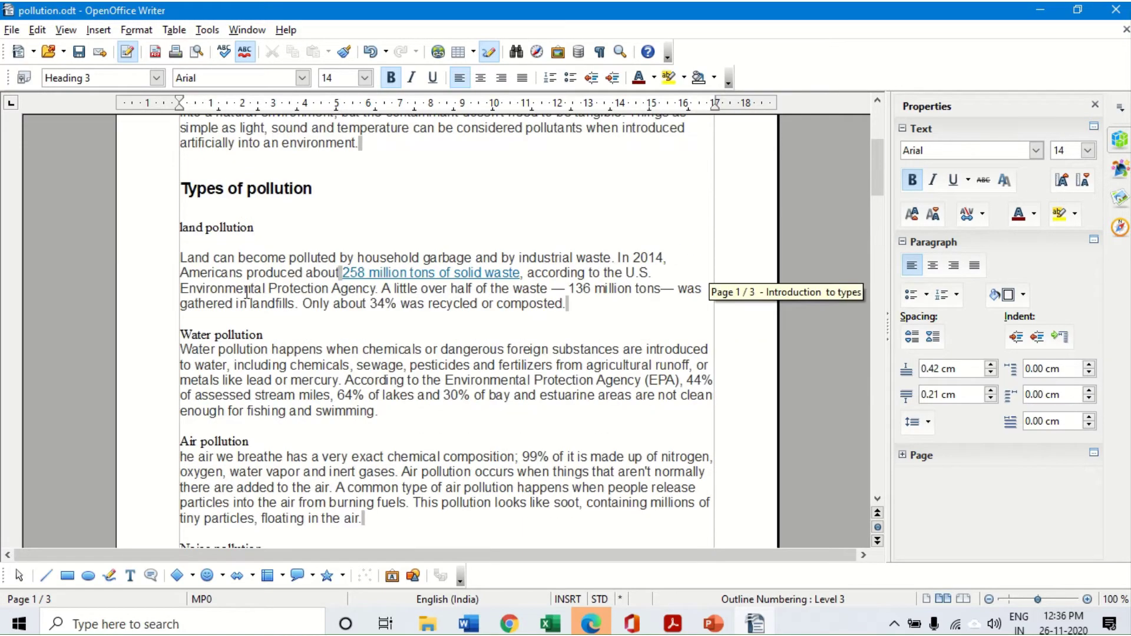
scroll(247, 292, up, 3)
drag(179, 315, 277, 314)
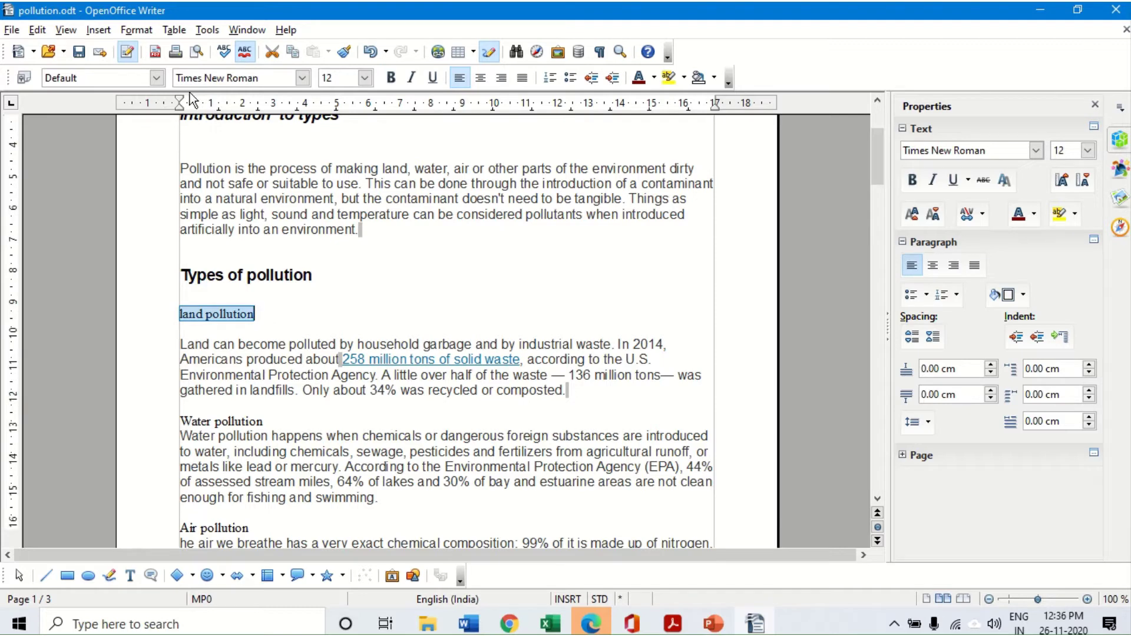
click(157, 79)
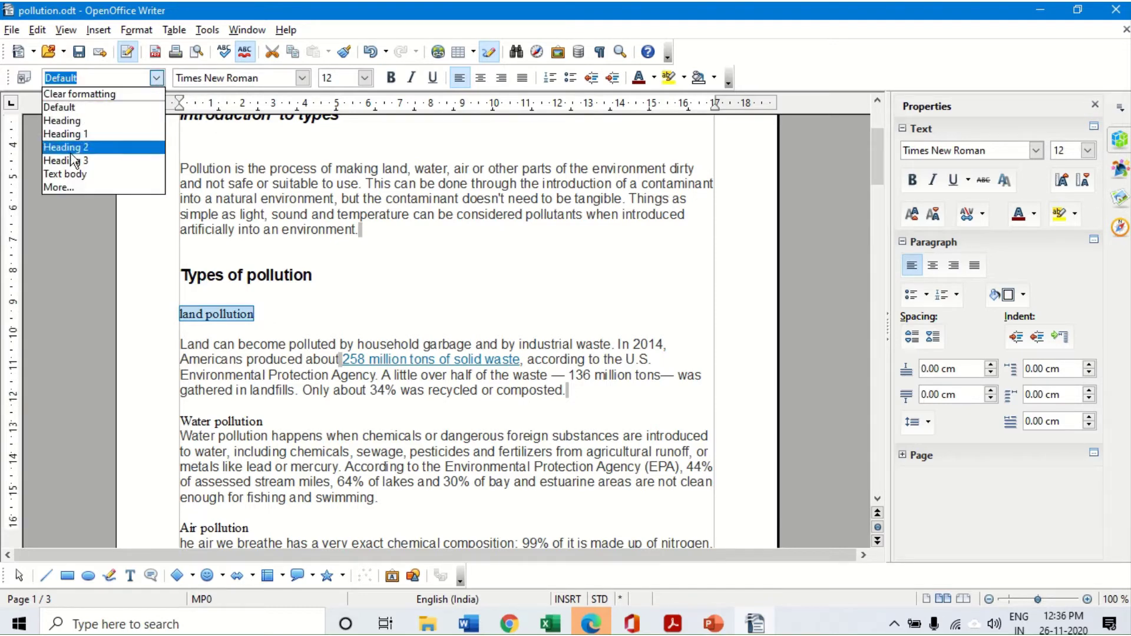
click(55, 188)
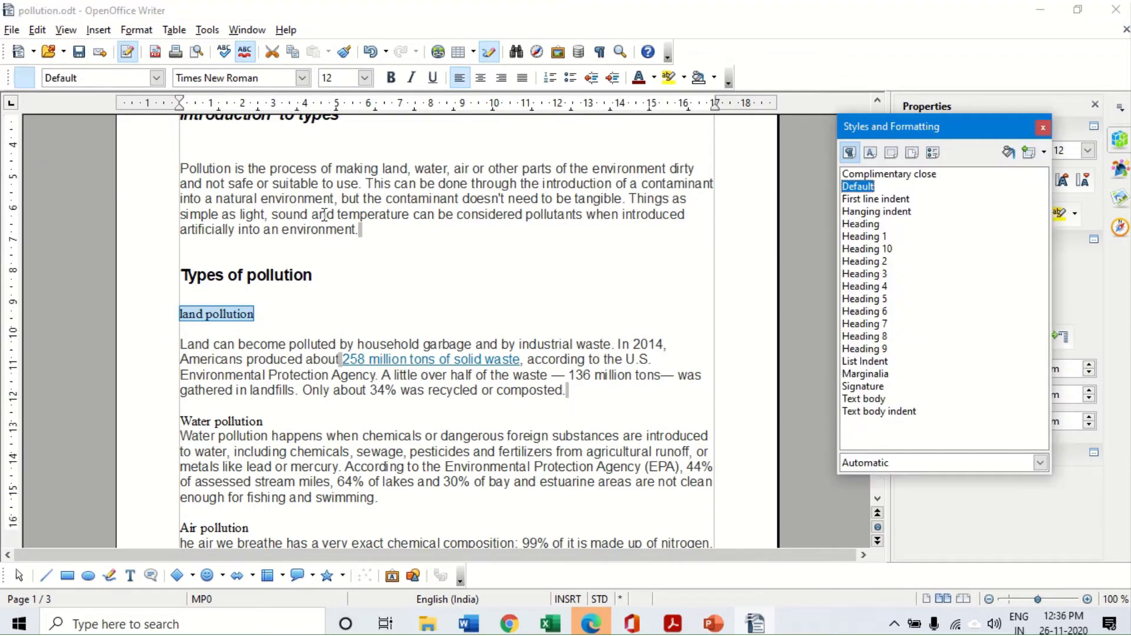
double_click(863, 286)
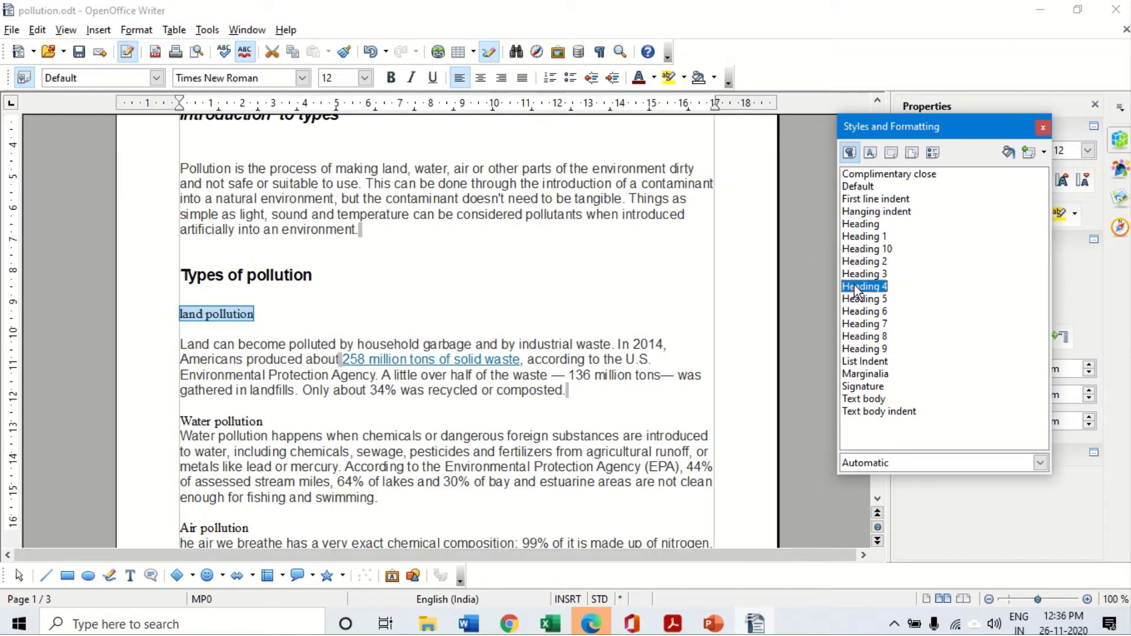
Apply the Heading 4 paragraph style to the "Water pollution" and "Air pollution" subheadings
drag(180, 441, 296, 442)
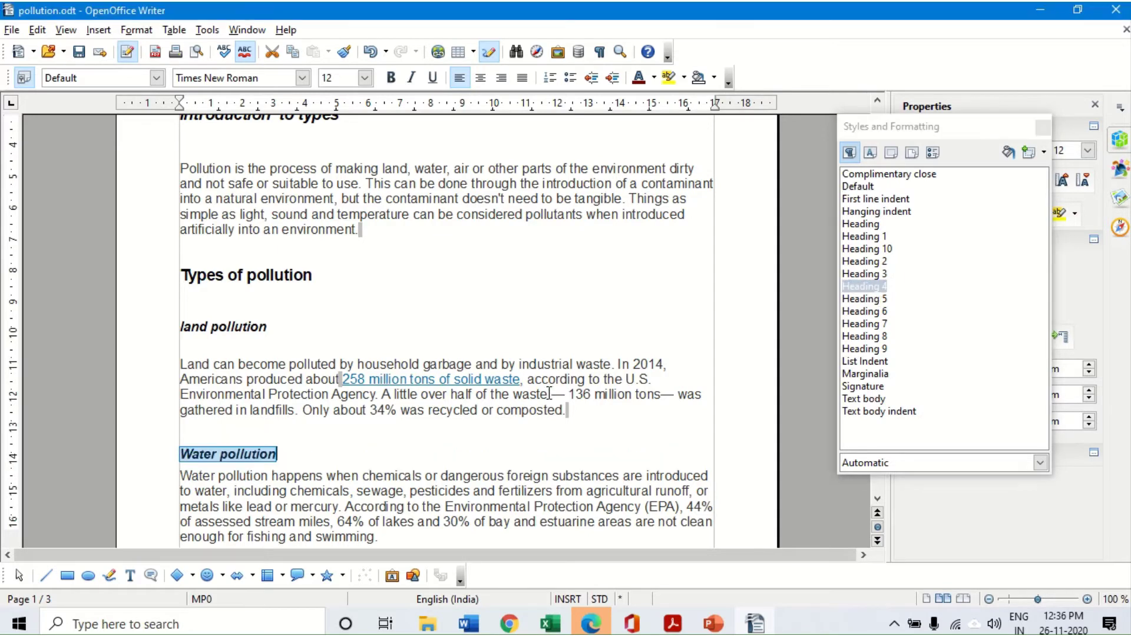
double_click(871, 287)
scroll(281, 403, down, 5)
drag(180, 402, 248, 403)
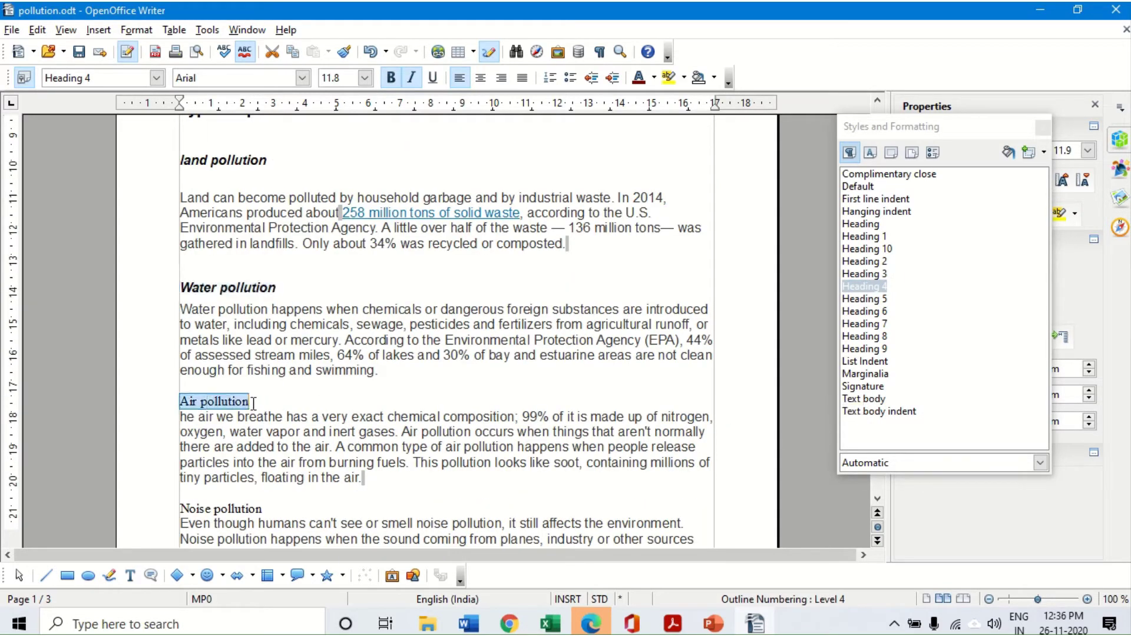
click(864, 288)
double_click(864, 287)
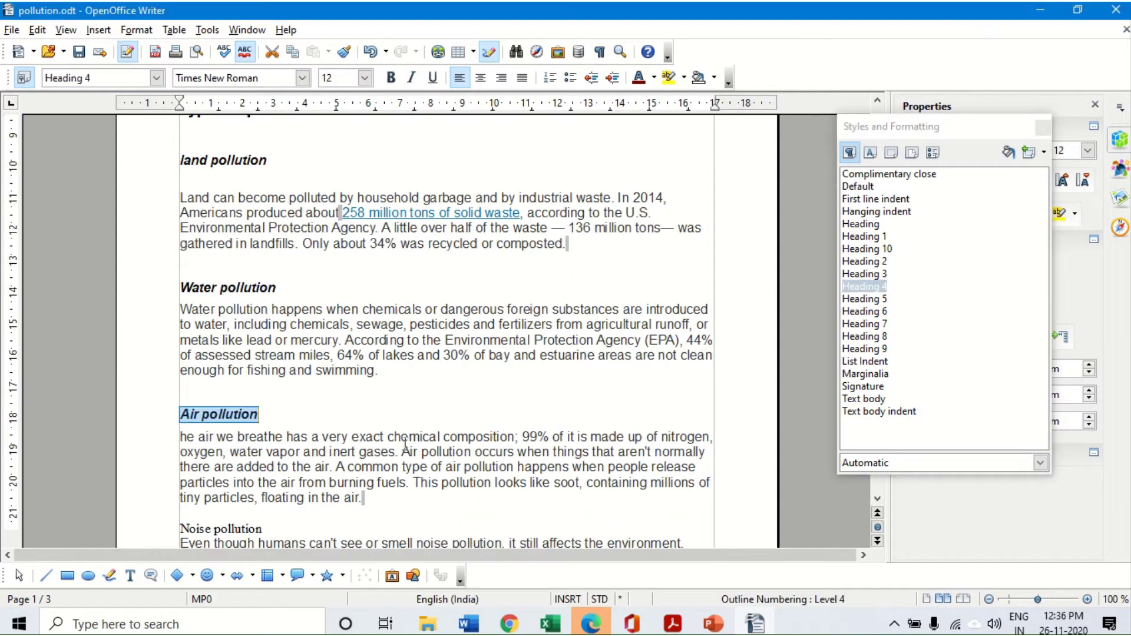
Apply the Heading 4 paragraph style to the "Noise pollution" and "light pollution" subheadings
scroll(159, 458, down, 2)
click(189, 449)
triple_click(206, 451)
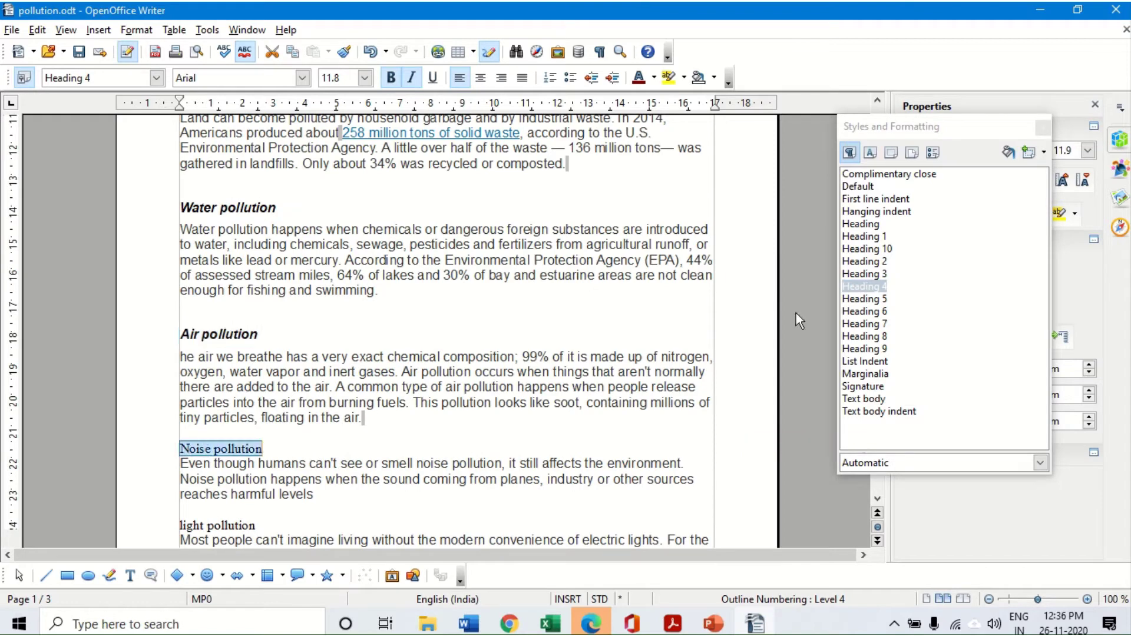
click(872, 287)
double_click(872, 287)
scroll(307, 469, down, 2)
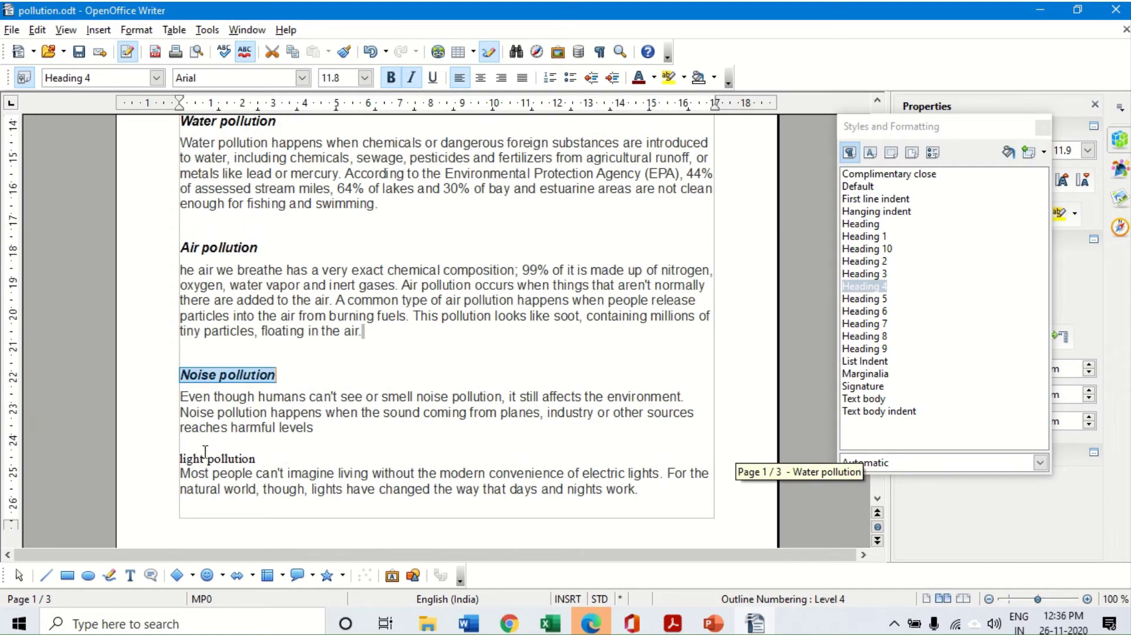
drag(178, 459, 281, 458)
click(869, 287)
double_click(869, 287)
Review the heading styles applied to the titles and subheadings of Chapters 1 and 2
scroll(277, 393, up, 7)
scroll(276, 394, up, 3)
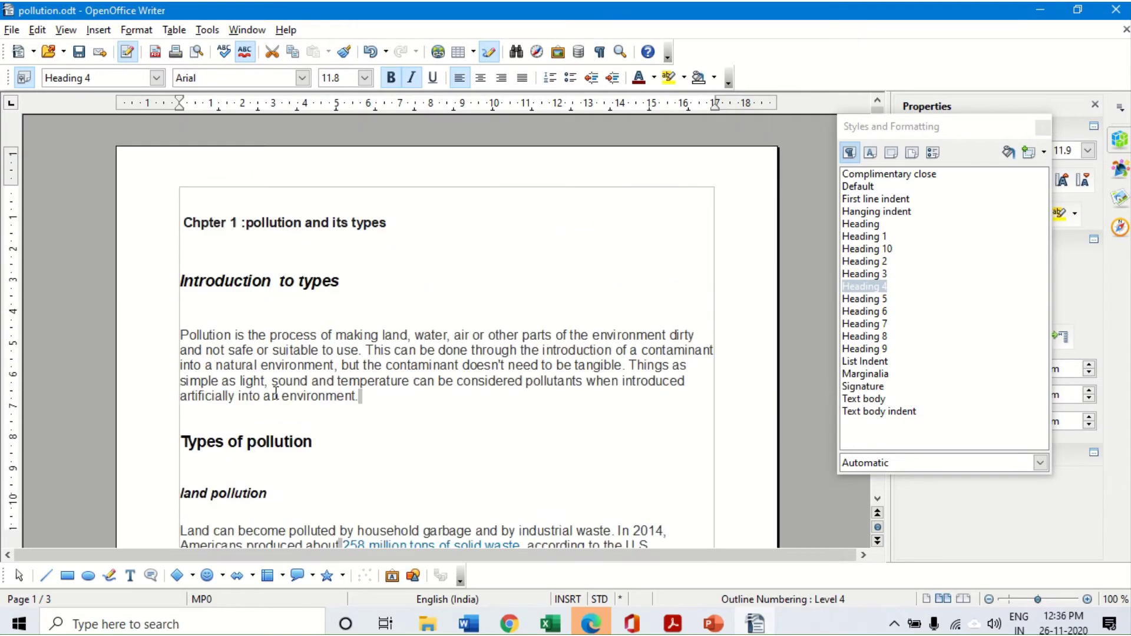
scroll(412, 342, down, 20)
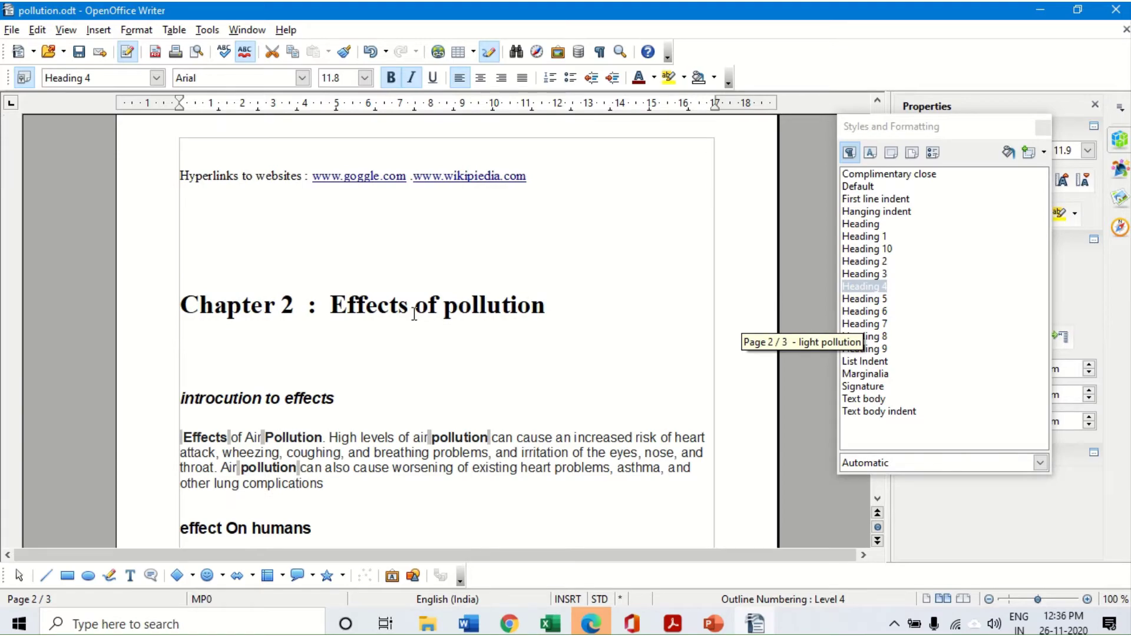
click(412, 315)
scroll(412, 316, down, 3)
click(241, 448)
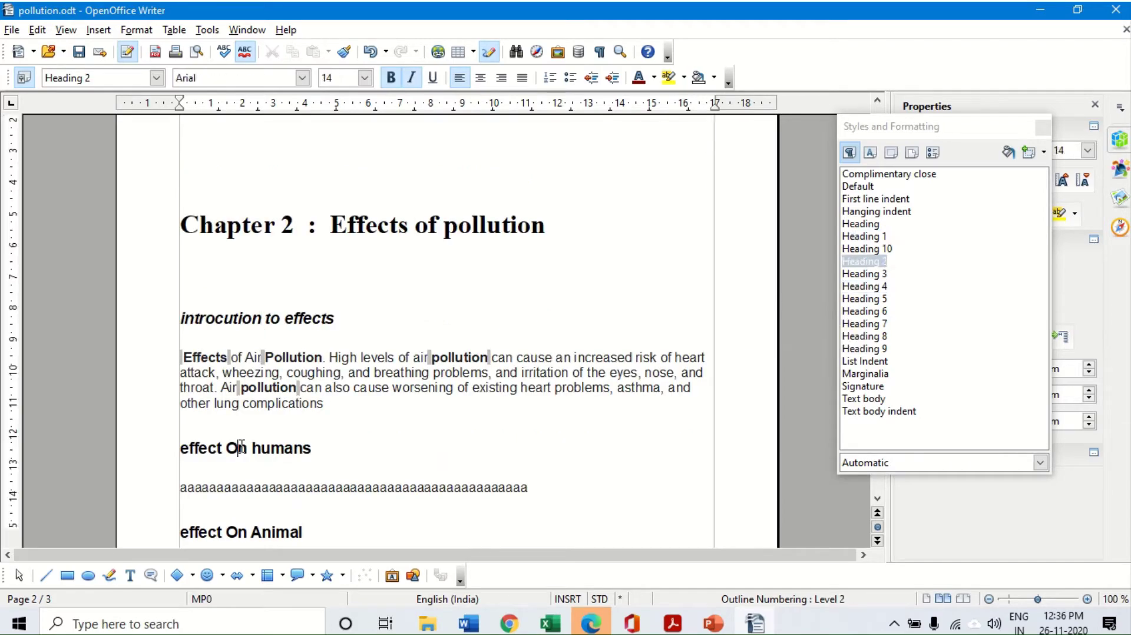
scroll(241, 447, down, 3)
click(248, 457)
scroll(251, 457, up, 20)
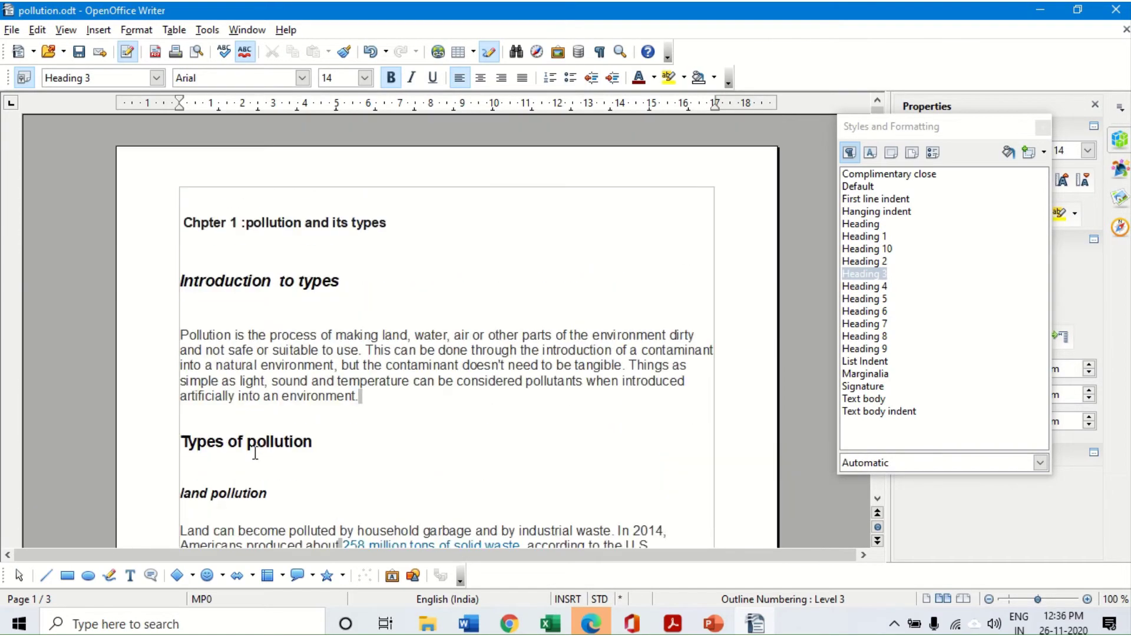
Insert blank lines above the Chapter 1 title until it moves to page 2, leaving the first page empty
click(182, 201)
key(Return)
key(Return)
key(Return)
key(Return)
key(Return)
key(Return)
key(Return)
key(Return)
key(Return)
key(Return)
key(Return)
key(Return)
key(Return)
key(Return)
key(Return)
key(Return)
key(Return)
key(Return)
key(Return)
key(Return)
key(Return)
key(Return)
key(Return)
key(Return)
key(Return)
key(Return)
key(Return)
key(Return)
key(Return)
key(Return)
key(Return)
key(Return)
key(Return)
key(Return)
key(Return)
key(Return)
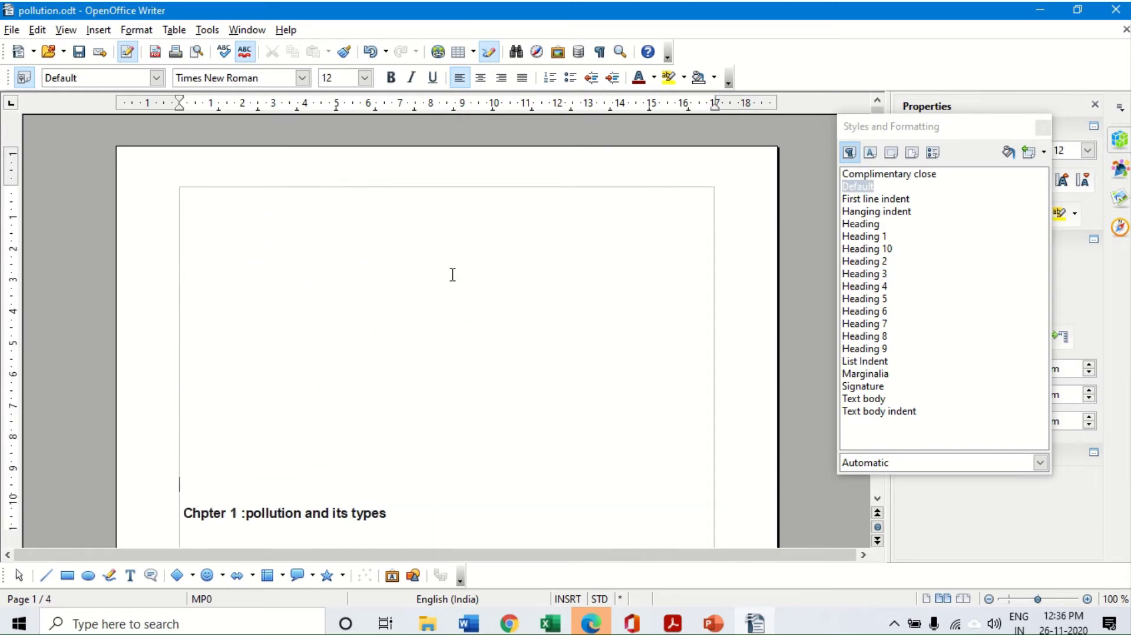
key(Return)
key(Return)
key(Return)
key(Return)
key(Return)
key(Return)
key(Return)
key(Return)
key(Return)
key(Return)
key(Return)
key(Return)
key(Return)
key(Return)
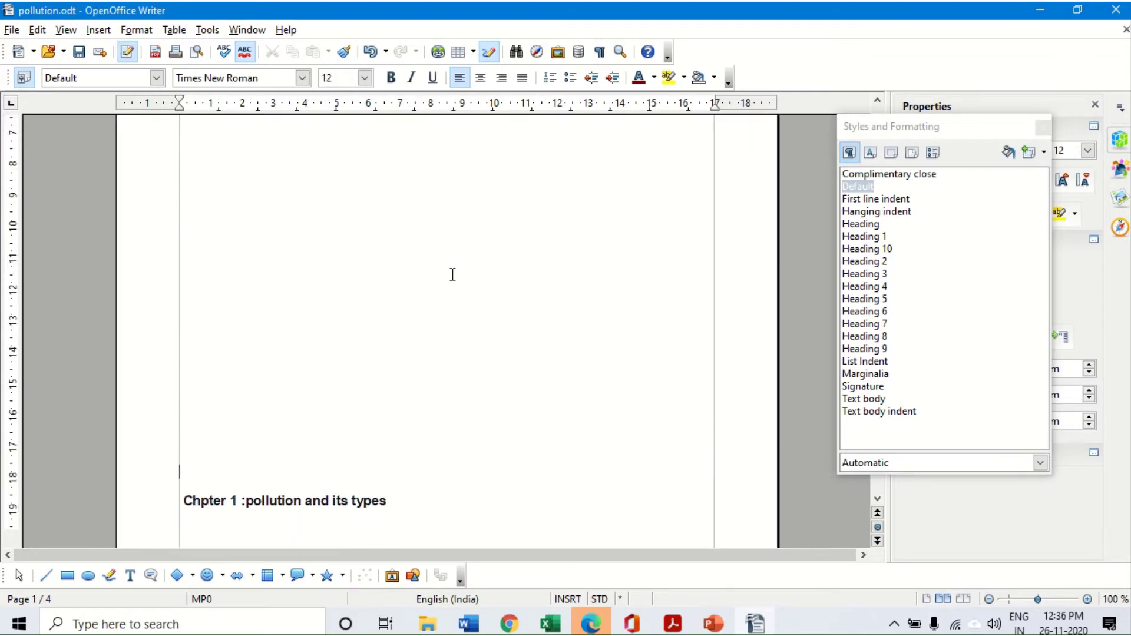
key(Return)
key(Return)
key(Return)
key(Return)
key(Return)
key(Return)
key(Return)
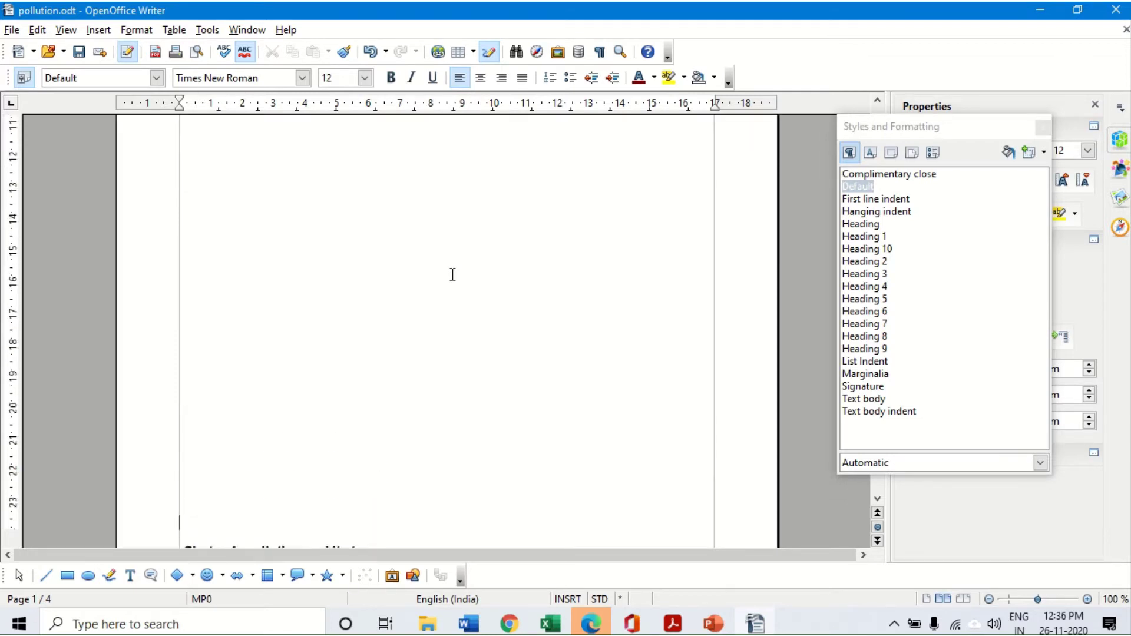
key(Return)
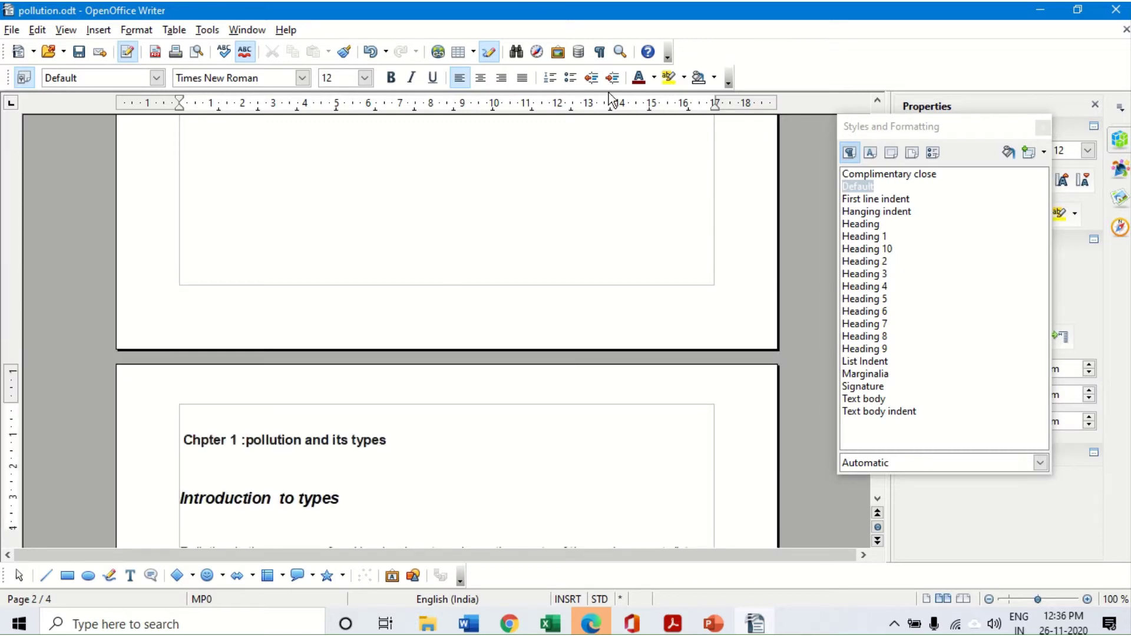
Start inserting an index or table at the very beginning of the document and look through its entries, styles, columns and background settings
key(ctrl+Home)
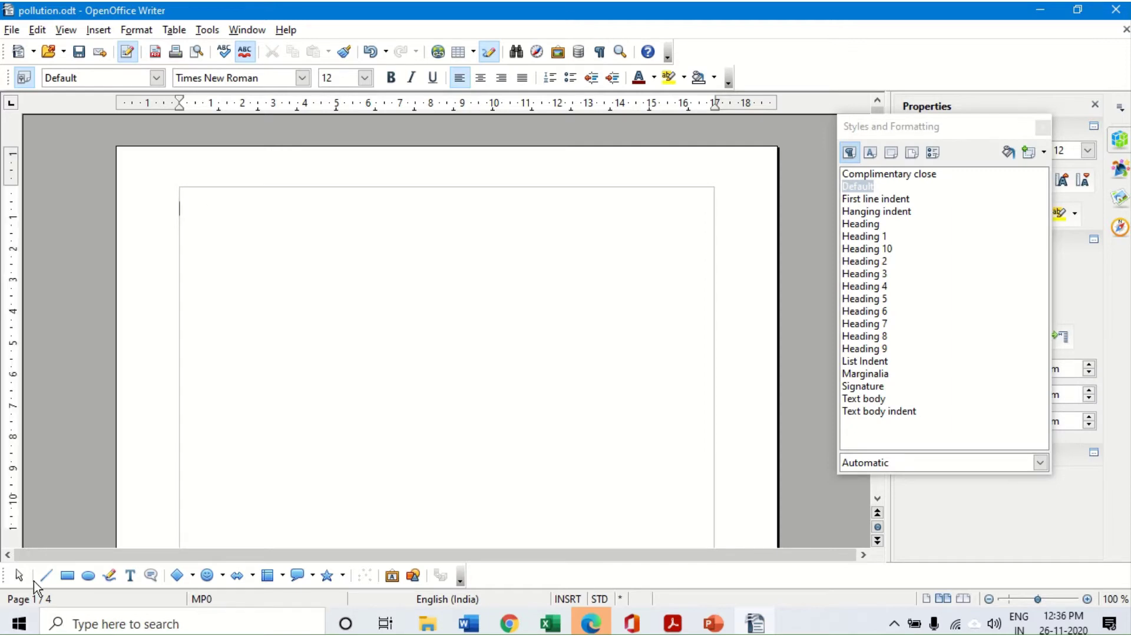
click(101, 32)
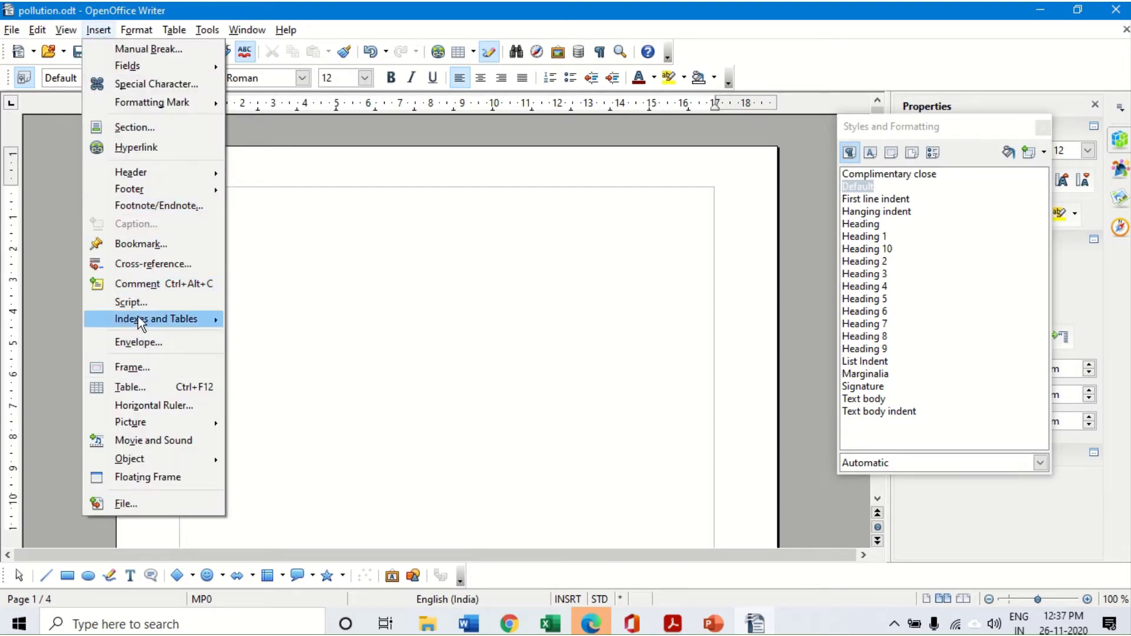
mouse_move(138, 316)
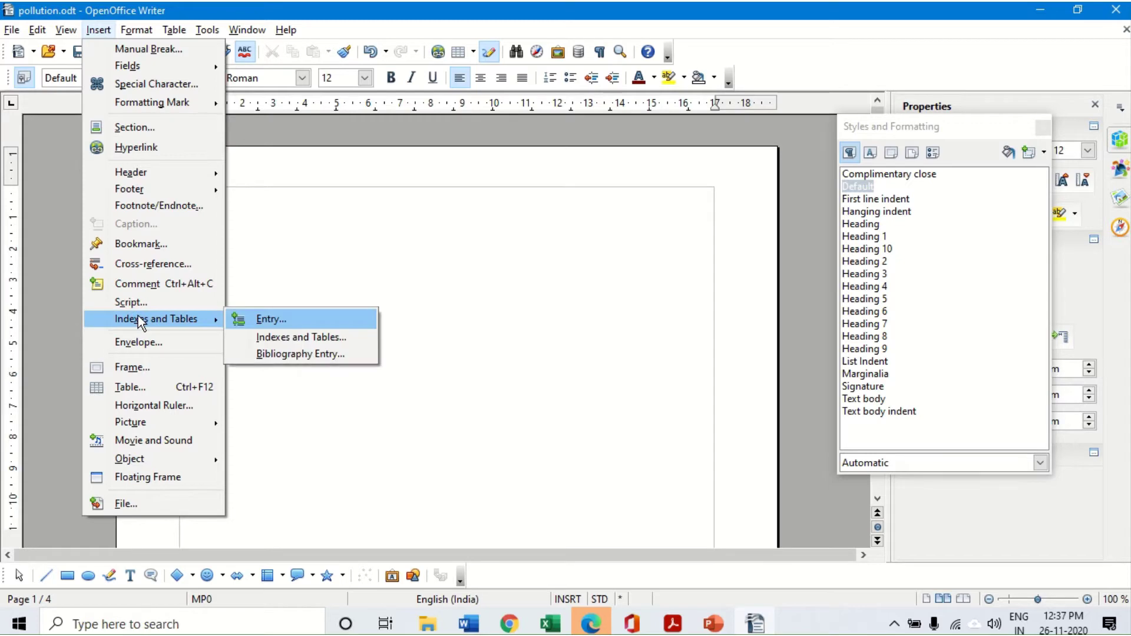
click(293, 339)
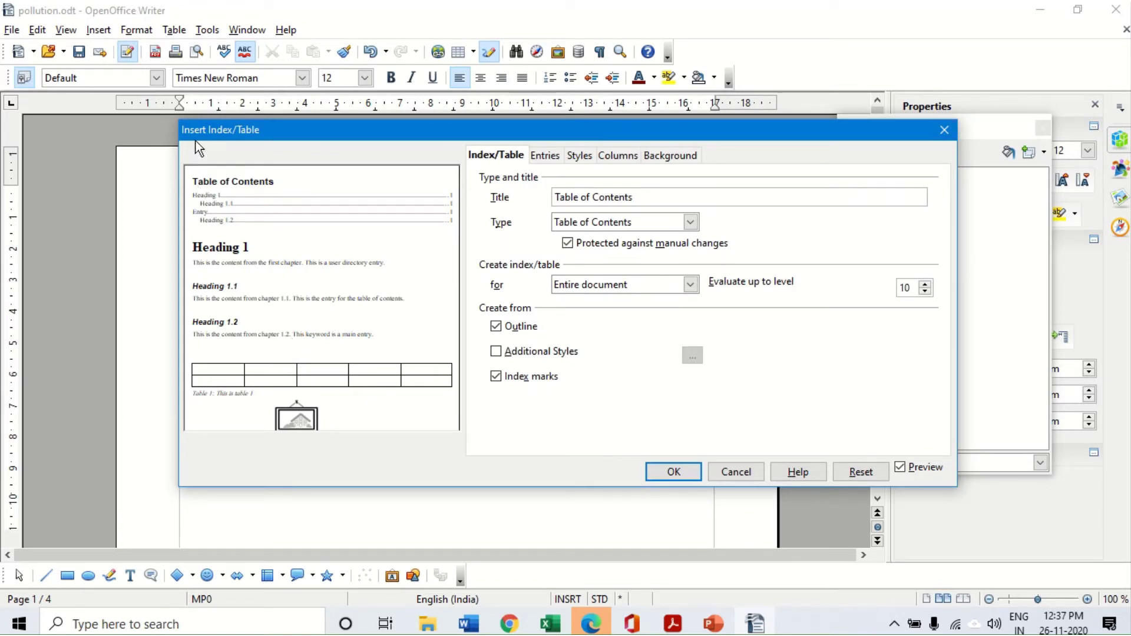
click(553, 160)
click(584, 160)
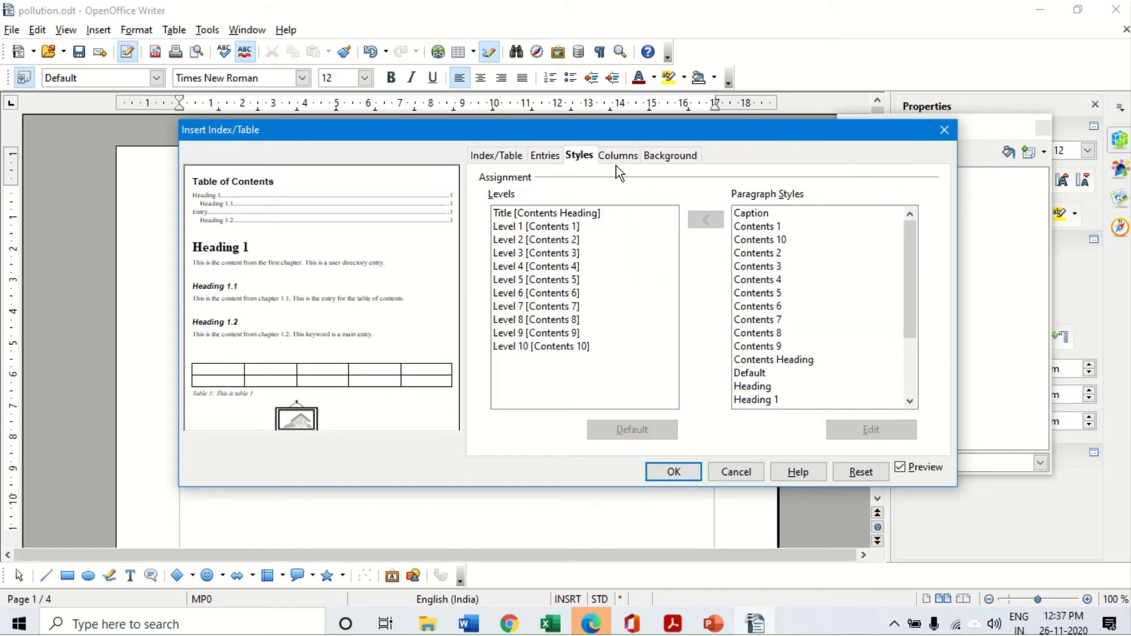
click(618, 158)
click(677, 160)
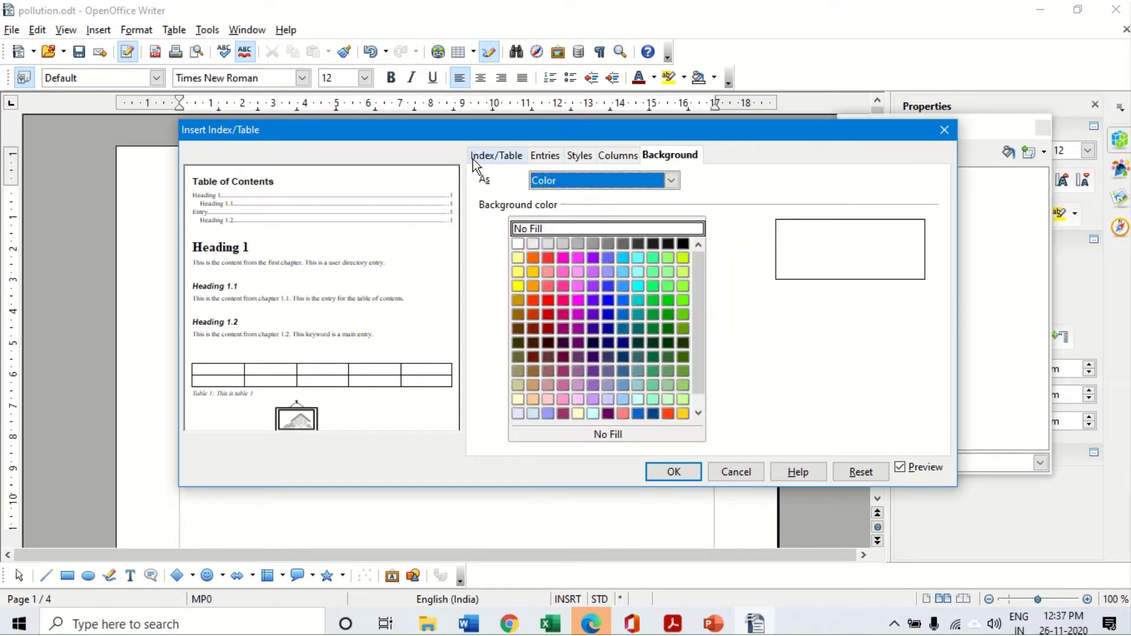
click(498, 157)
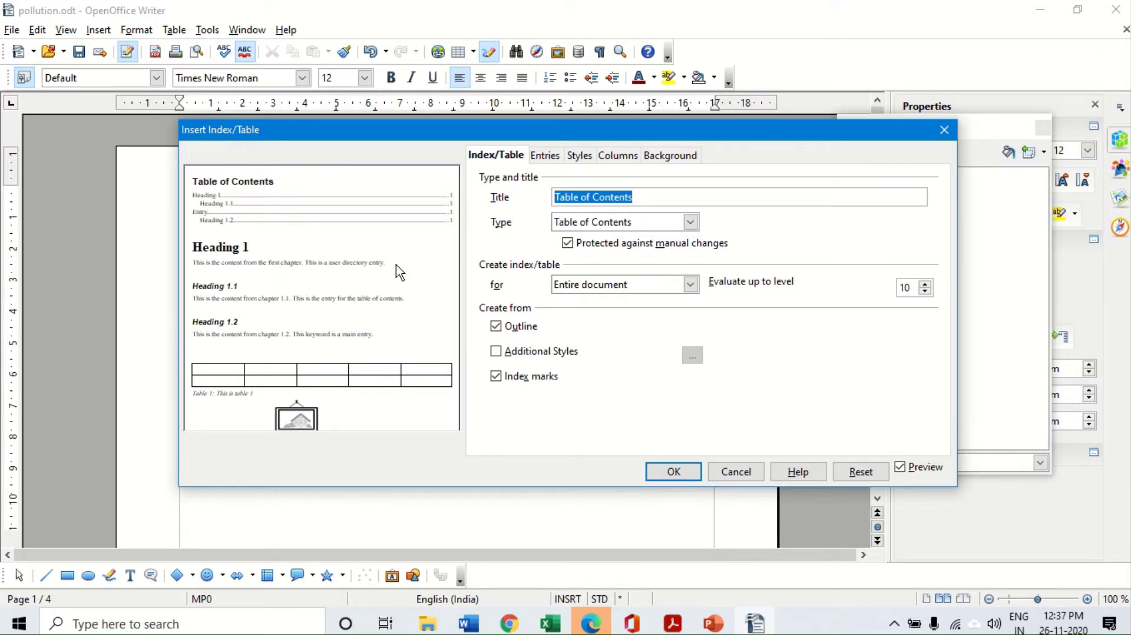
Set the table's title to "pollution index"
click(653, 197)
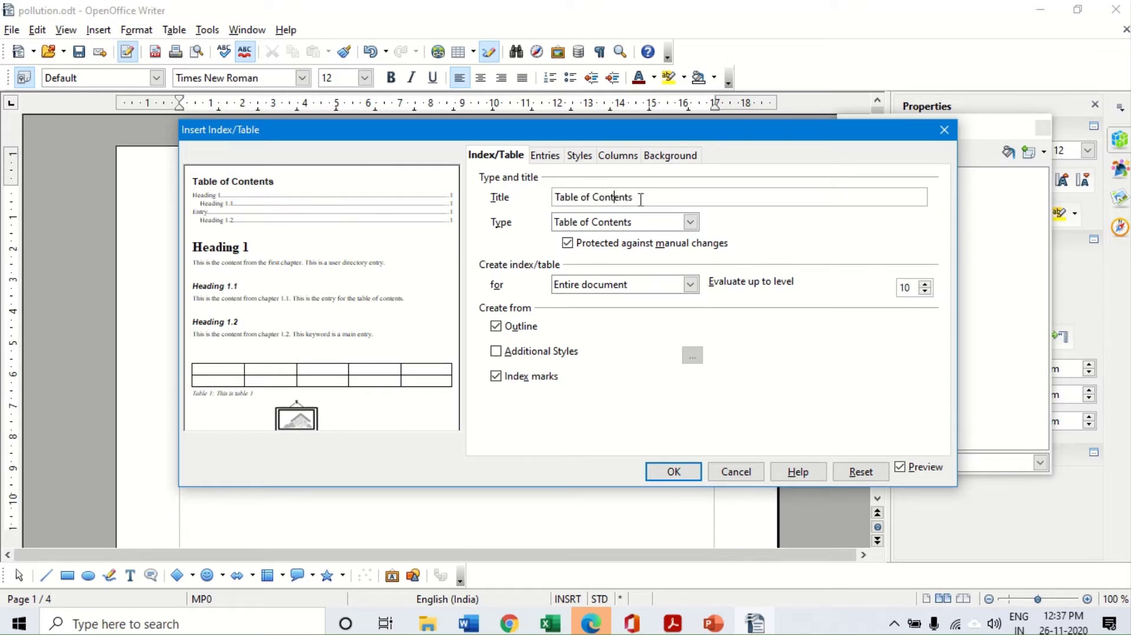
key(BackSpace)
key(BackSpace)
key(BackSpace)
key(BackSpace)
key(BackSpace)
key(BackSpace)
key(BackSpace)
key(BackSpace)
key(BackSpace)
key(BackSpace)
key(BackSpace)
key(BackSpace)
key(BackSpace)
key(BackSpace)
key(BackSpace)
key(BackSpace)
key(BackSpace)
text(p)
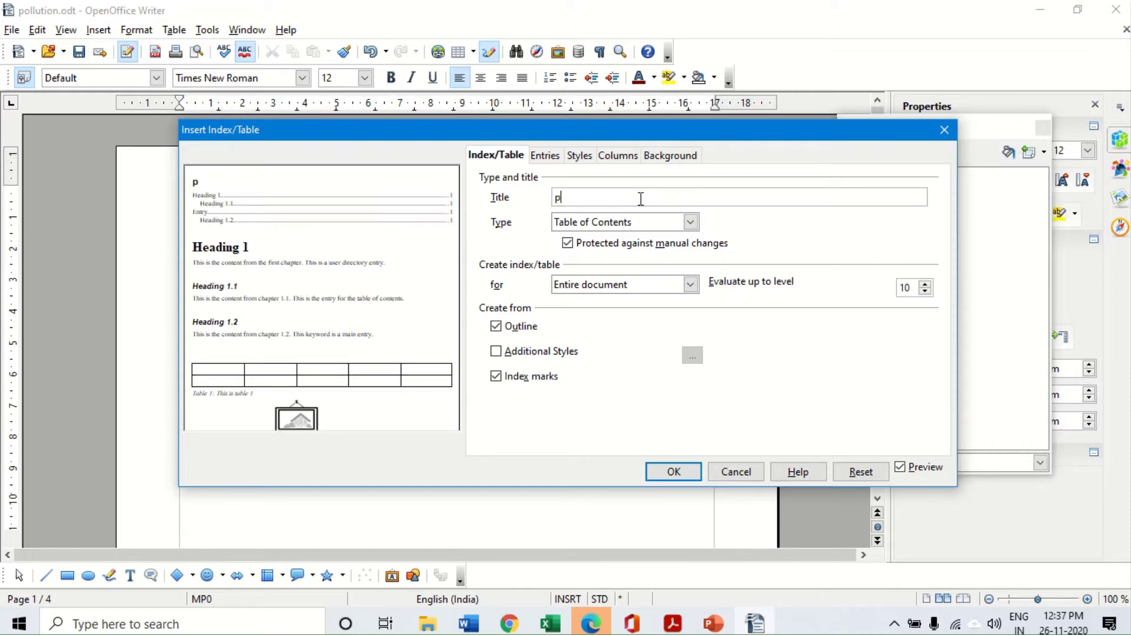
text(ollution index)
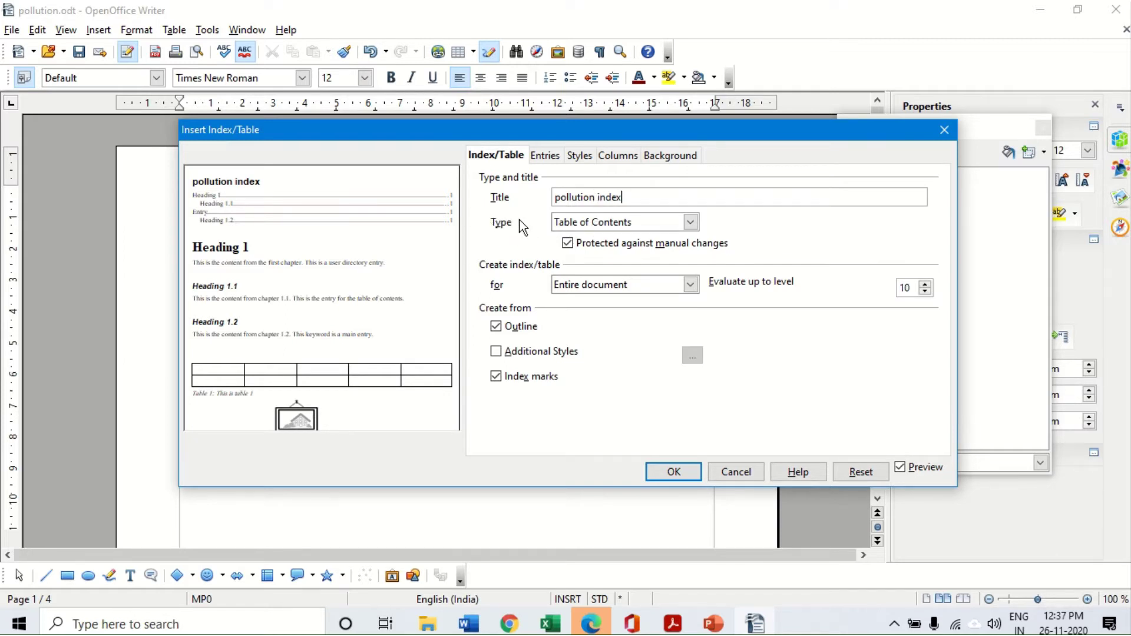
Choose Table of Contents as the index type and have it created for the entire document
click(694, 223)
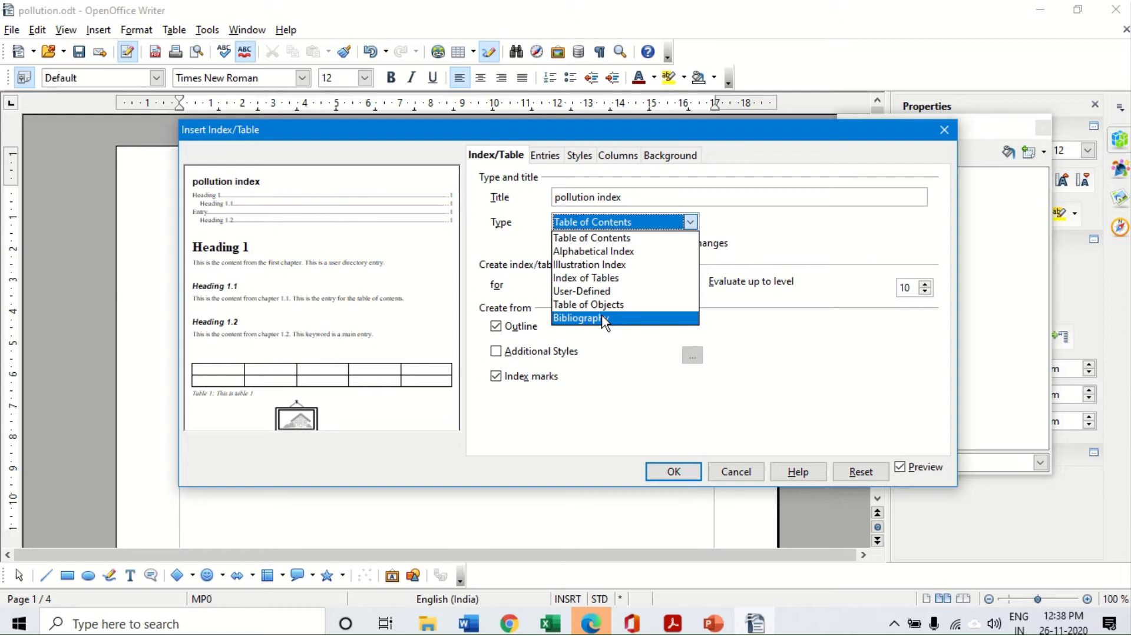
click(603, 226)
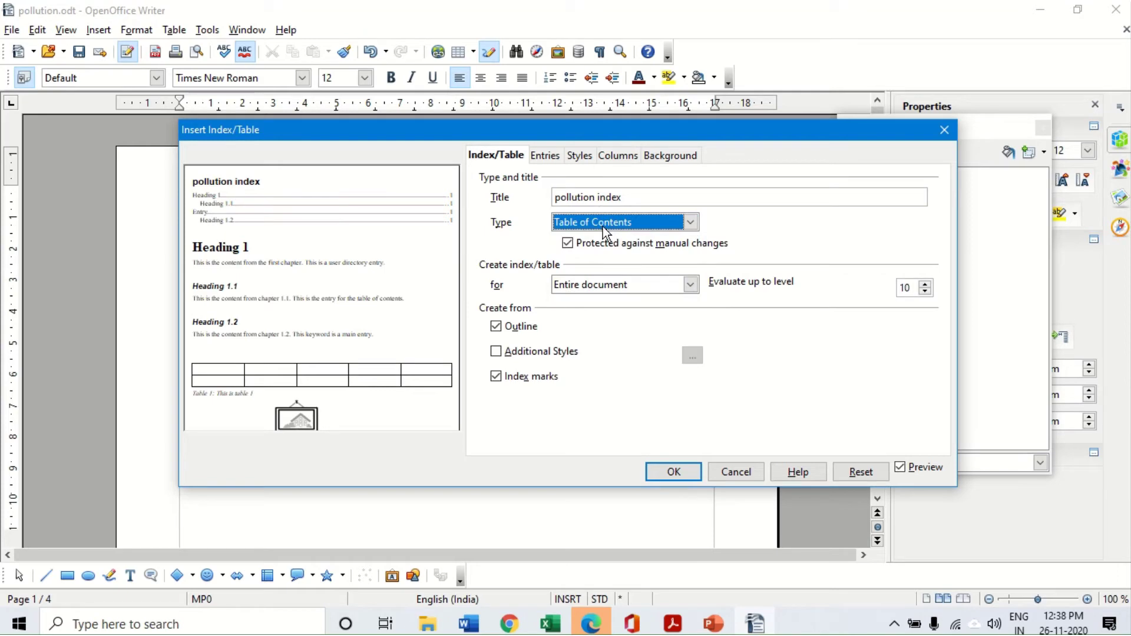
click(692, 222)
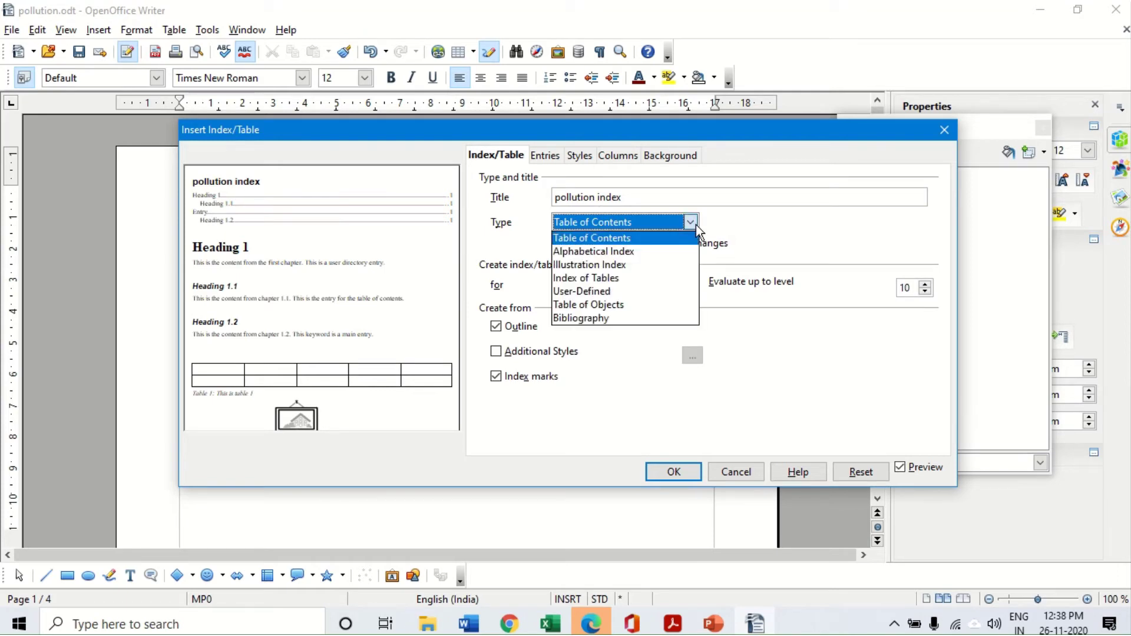
click(651, 239)
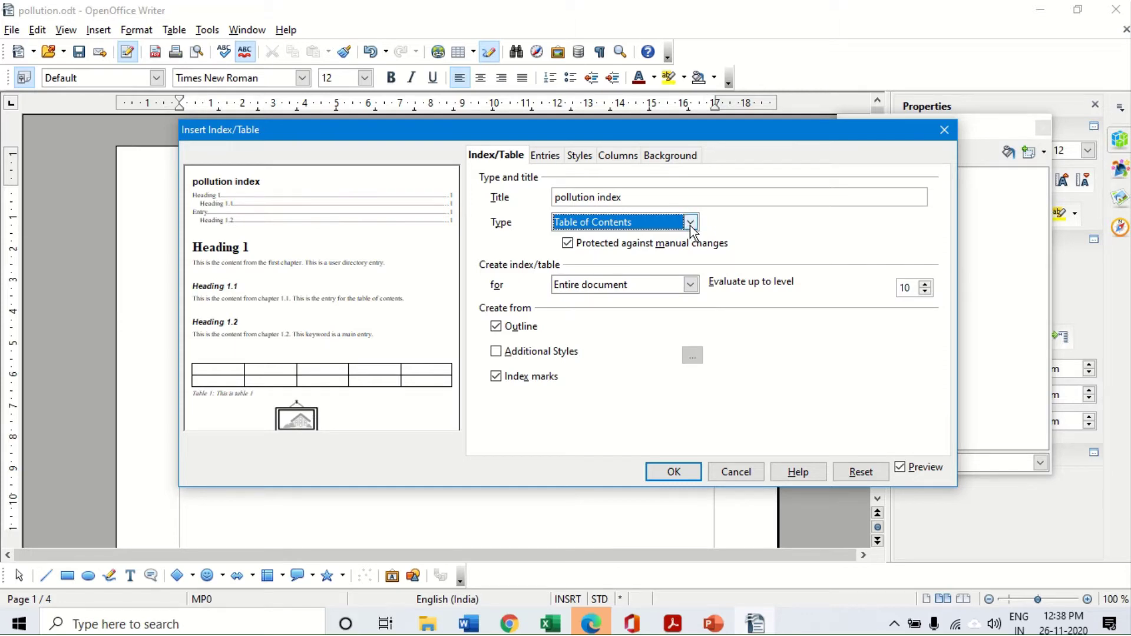
click(691, 223)
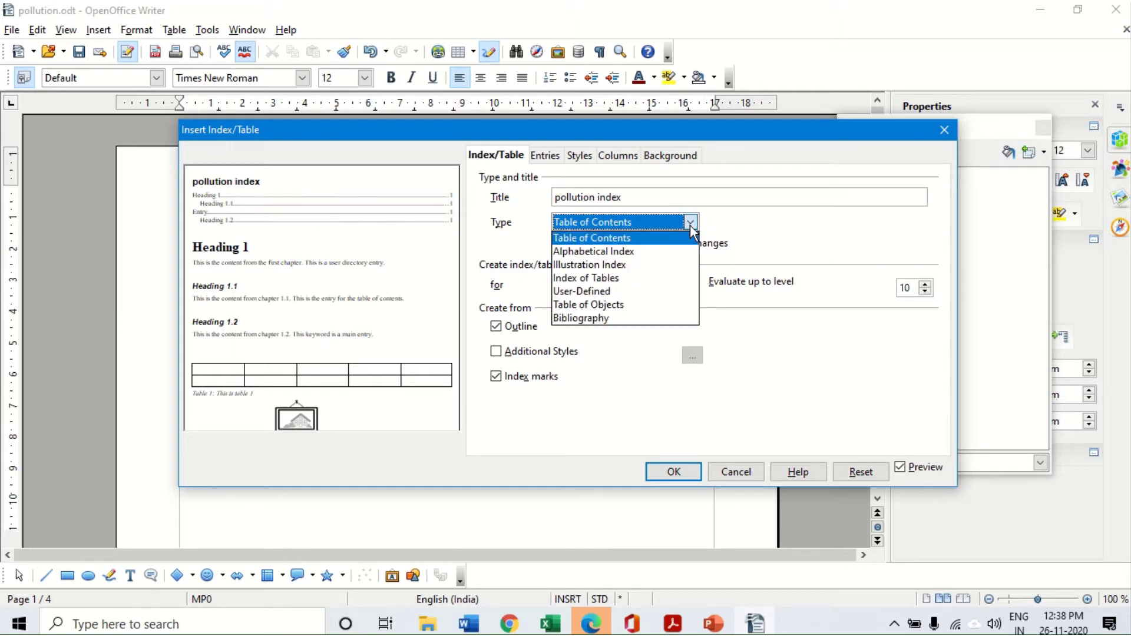
click(633, 242)
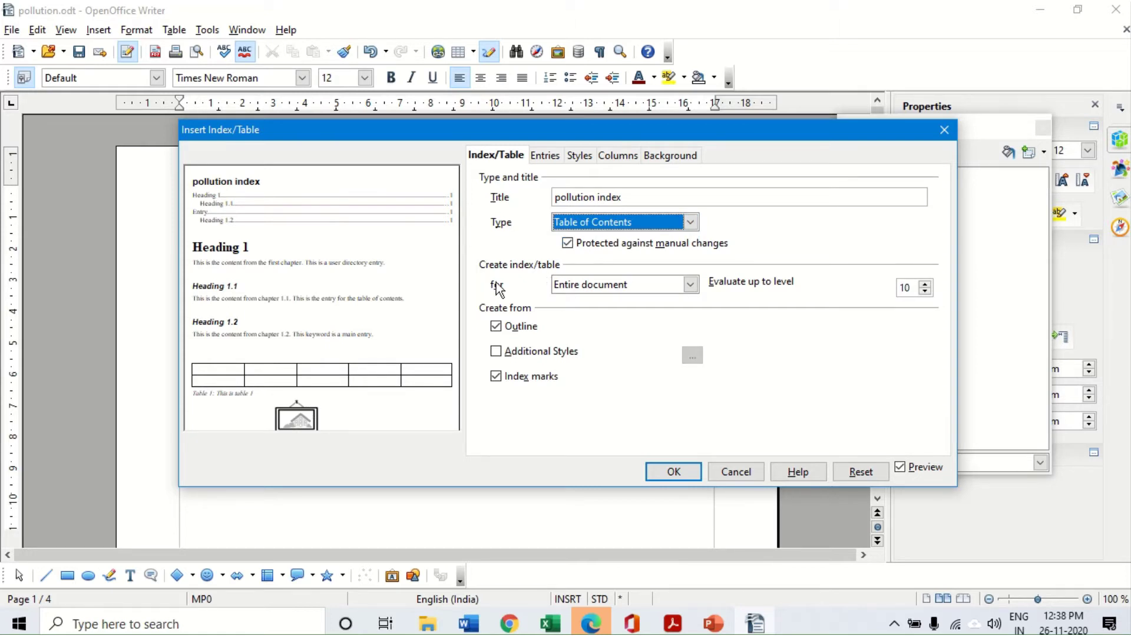
click(690, 286)
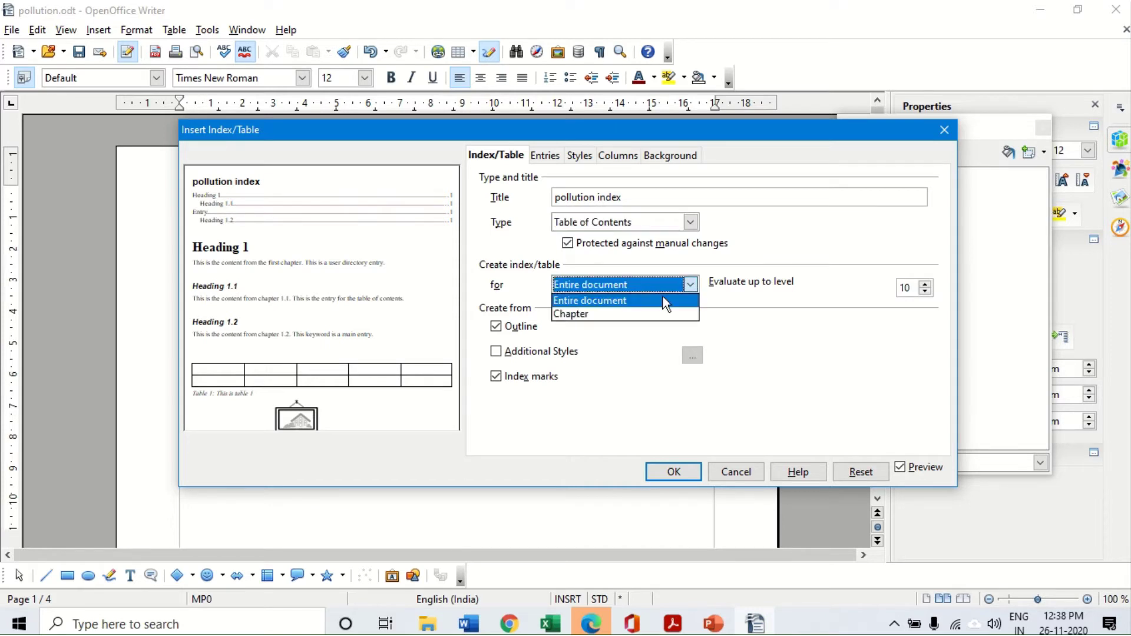
click(605, 302)
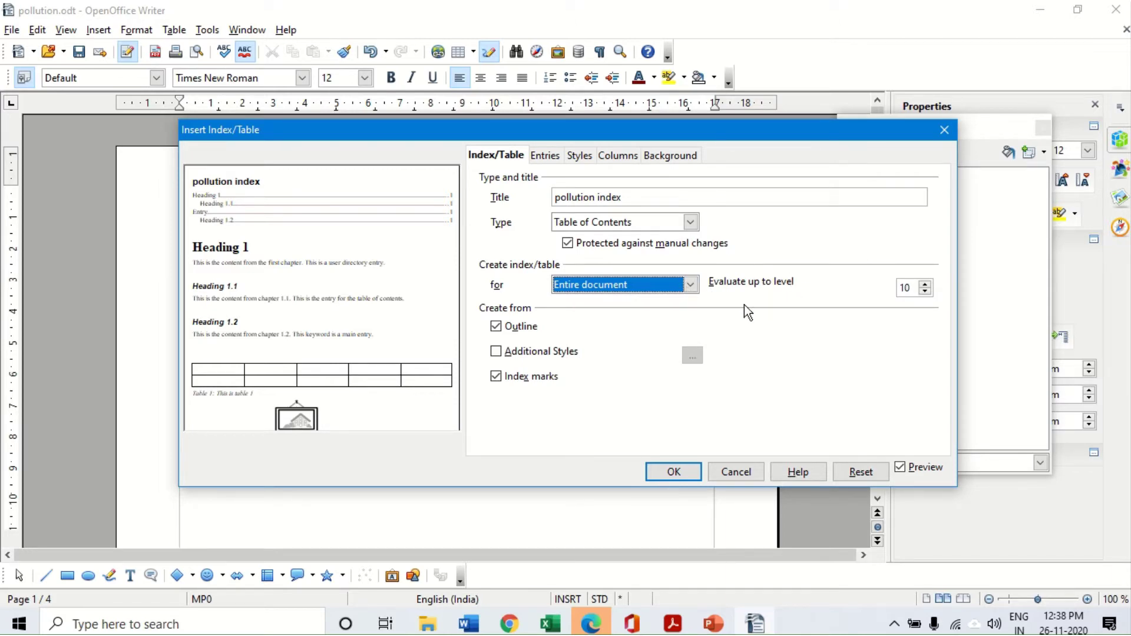
Set the table of contents to evaluate up to level 4
click(925, 286)
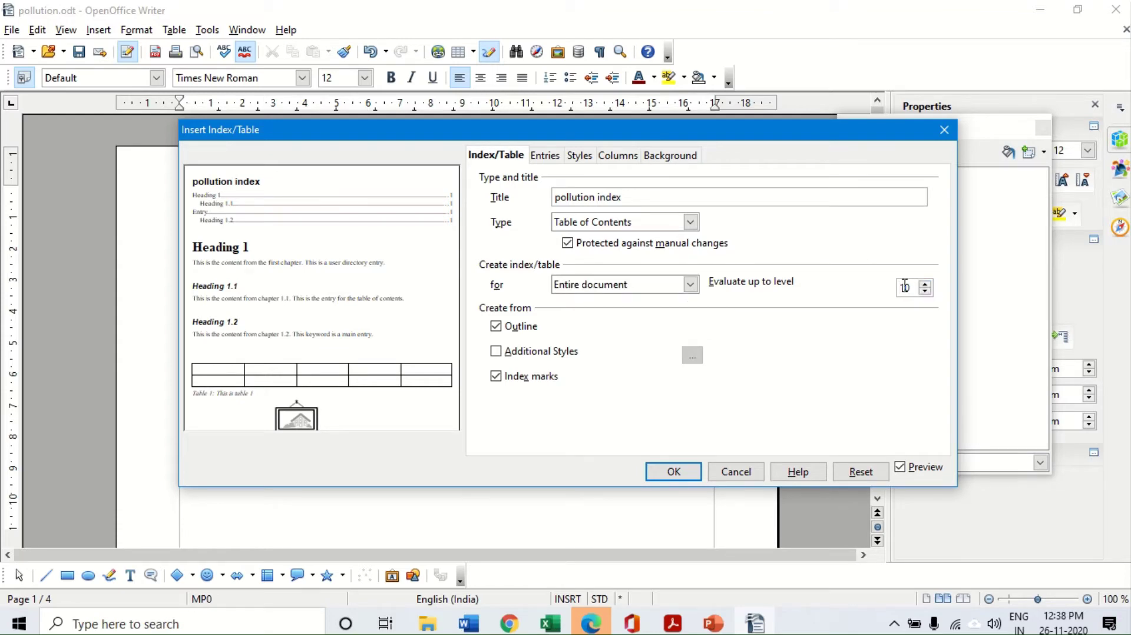
double_click(906, 289)
text(4)
Build the table of contents from the outline only, with index marks excluded, and insert it
click(503, 331)
click(499, 328)
click(497, 380)
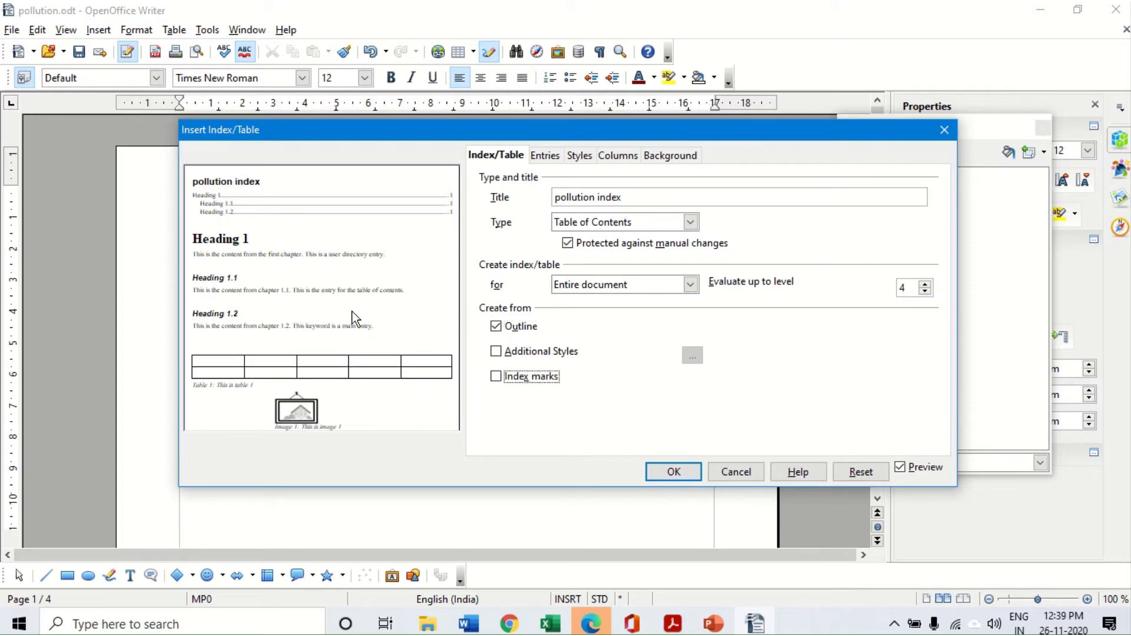
click(497, 378)
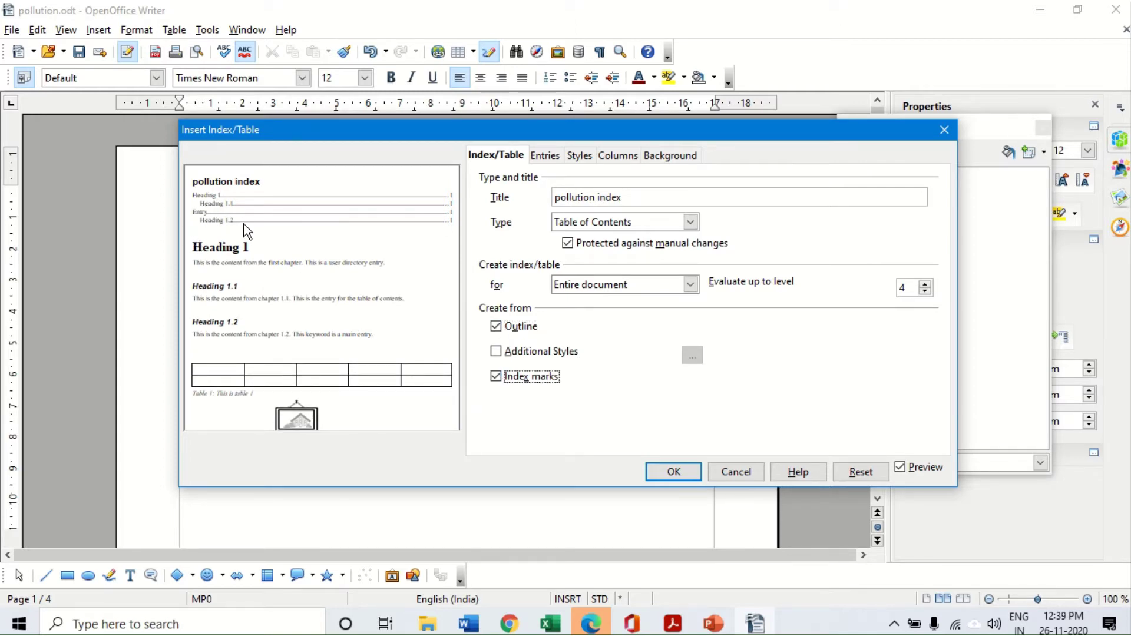
click(500, 380)
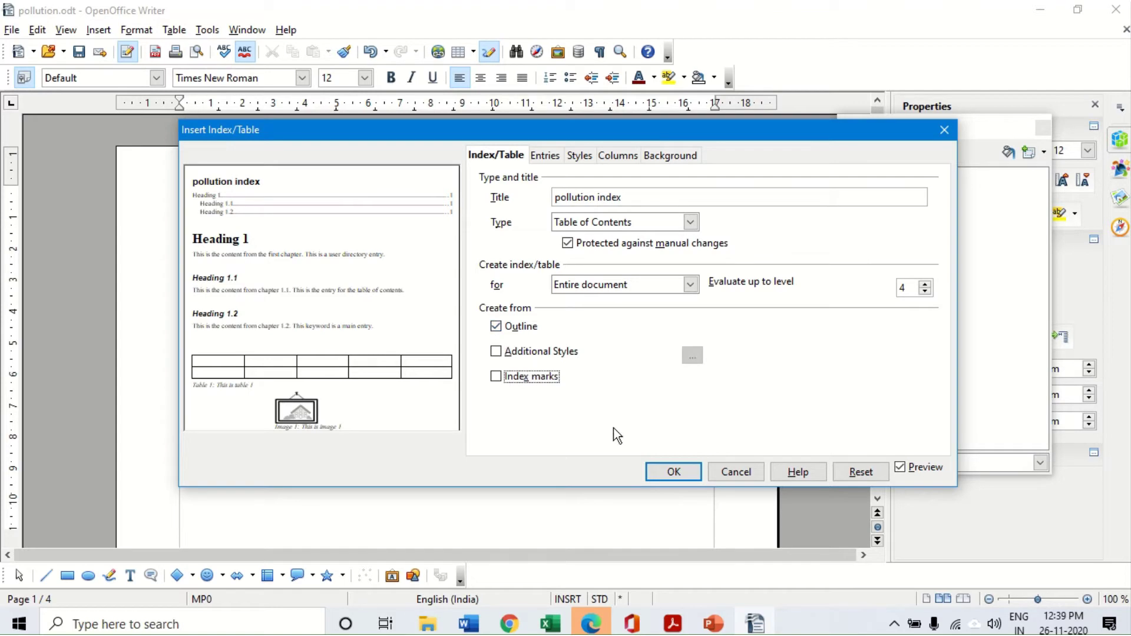
click(676, 472)
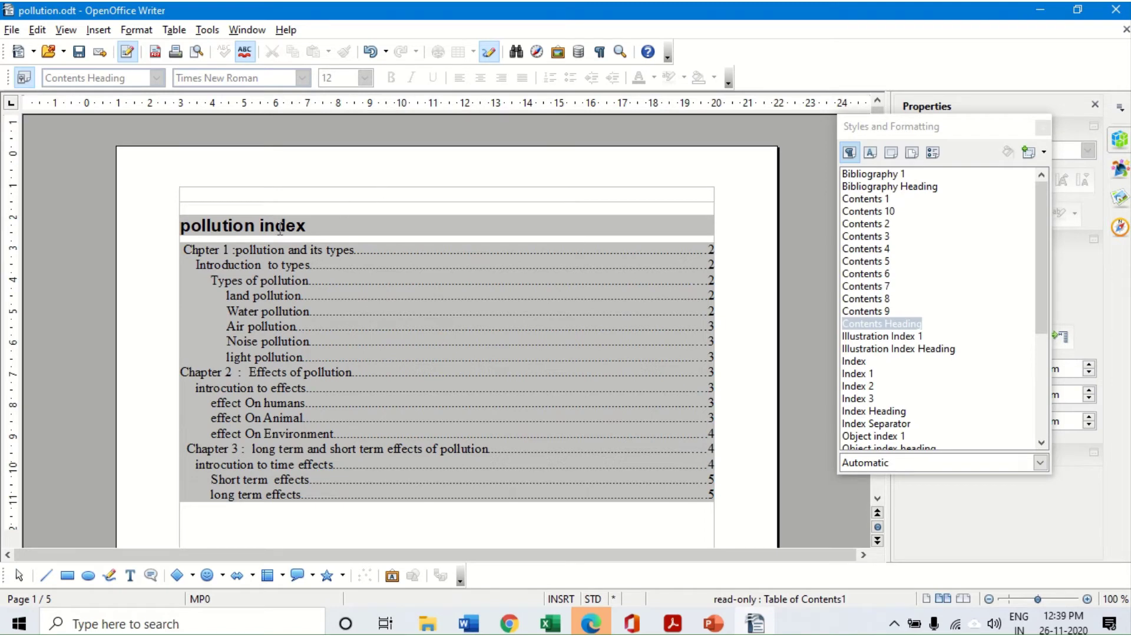
Check the levels of the chapter, introduction and subtopic entries in the index, and close the Styles and Formatting window
click(187, 248)
click(187, 450)
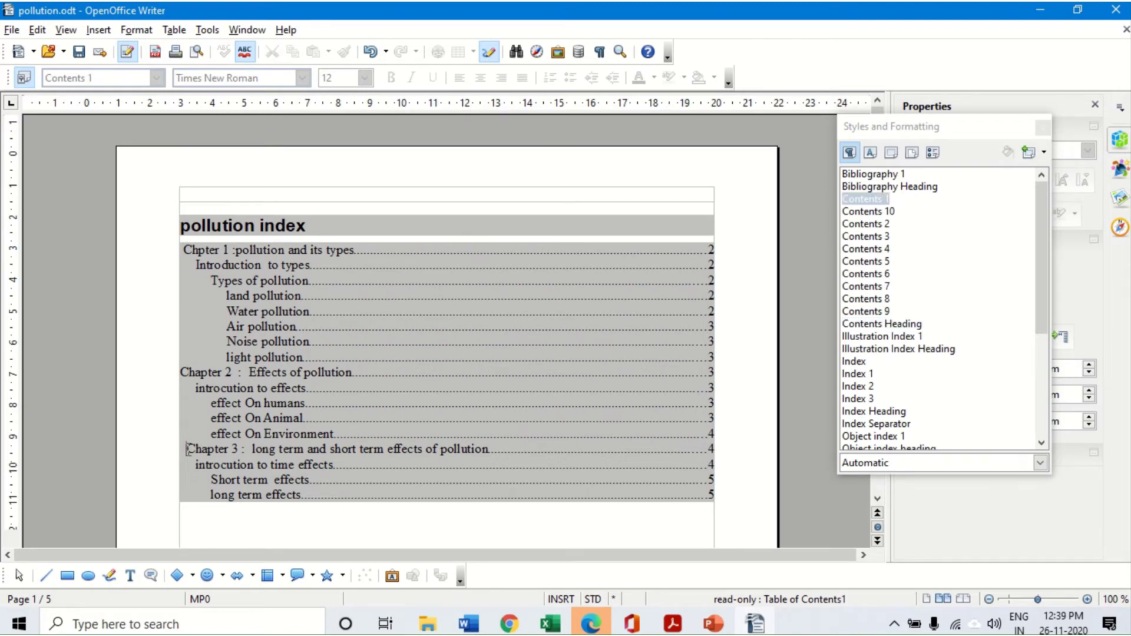
click(198, 388)
click(195, 463)
click(213, 280)
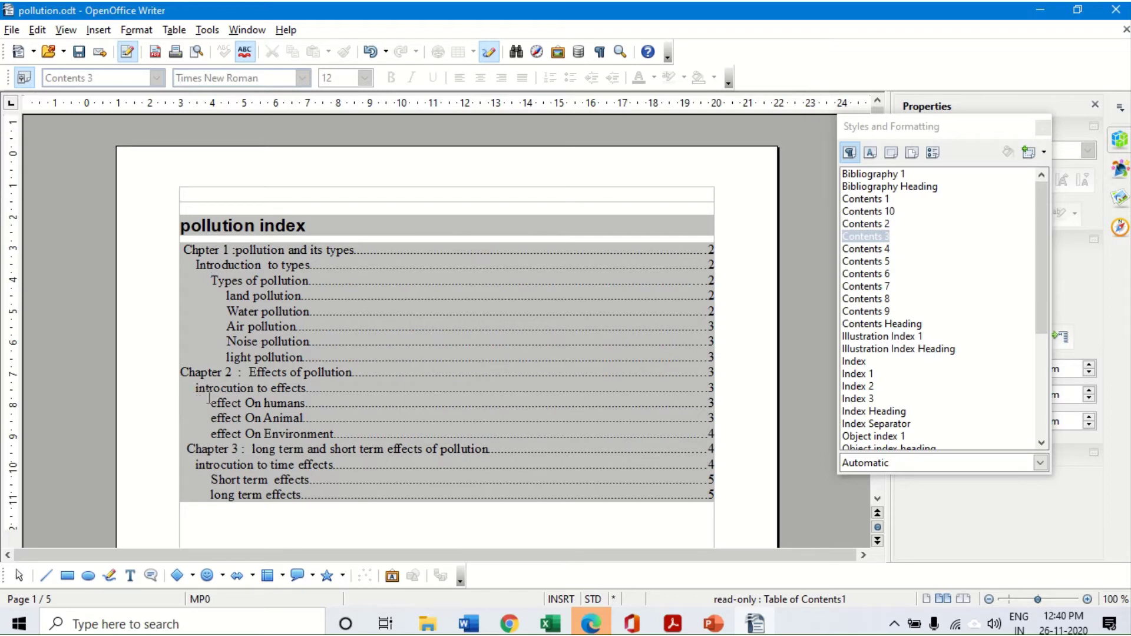
click(211, 480)
click(1043, 127)
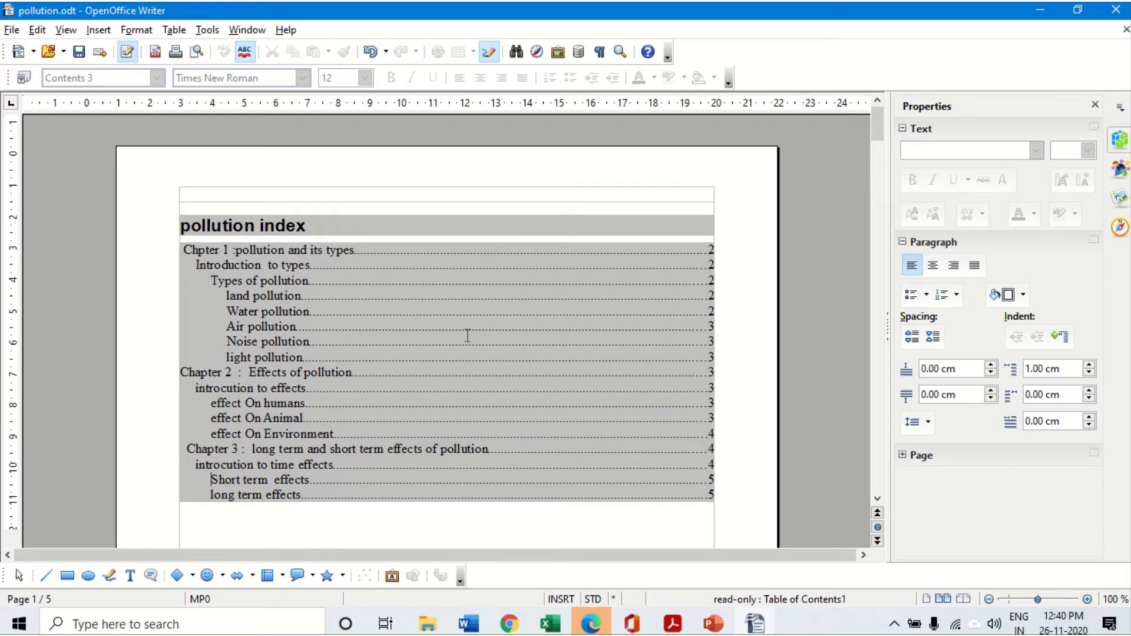
Reopen the settings of the inserted table of contents, review them and accept them as they are
scroll(468, 336, down, 1)
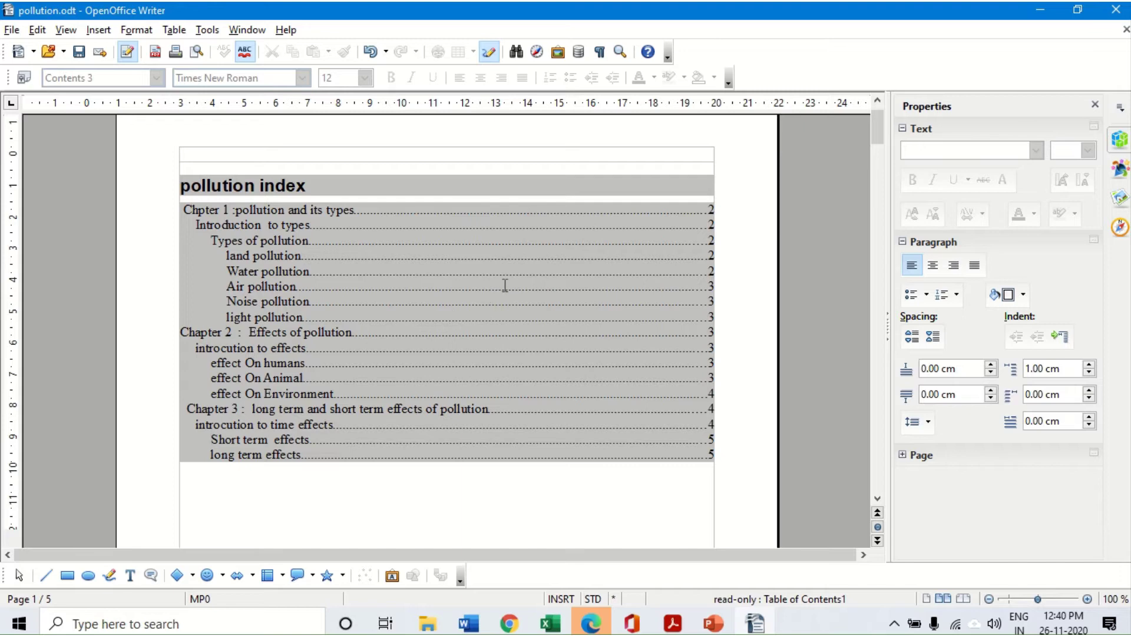
right_click(438, 260)
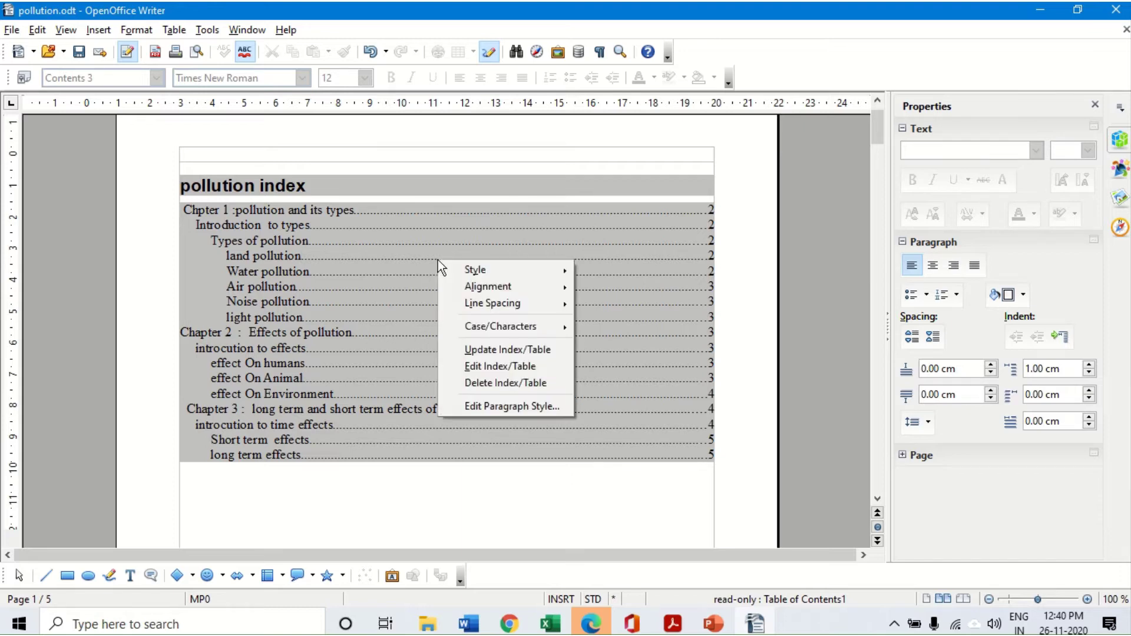
click(483, 367)
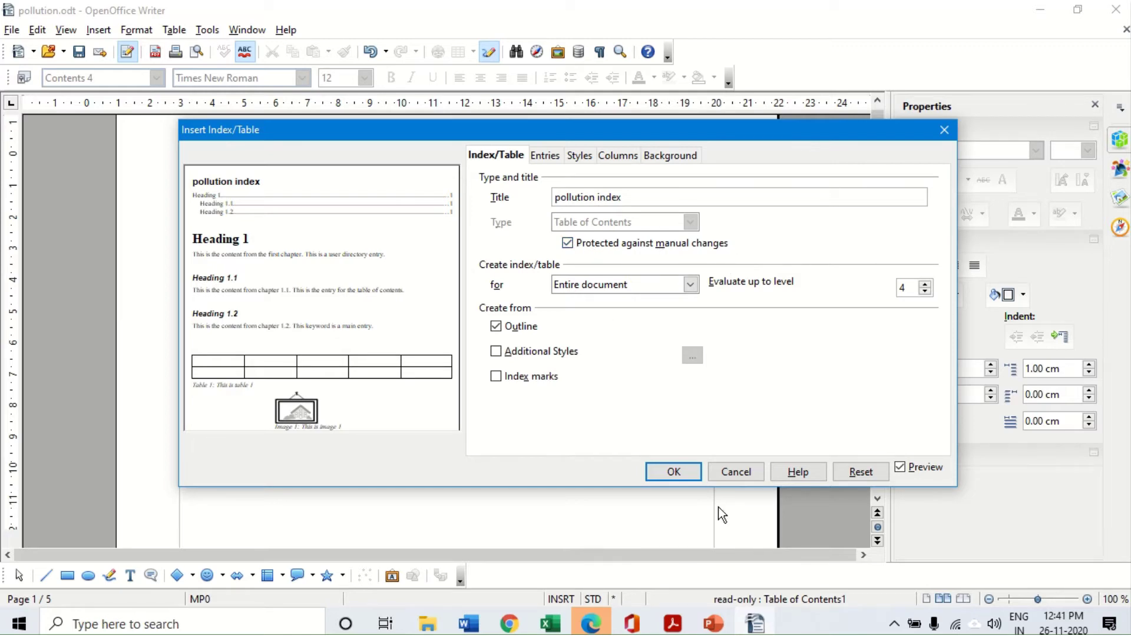
click(683, 476)
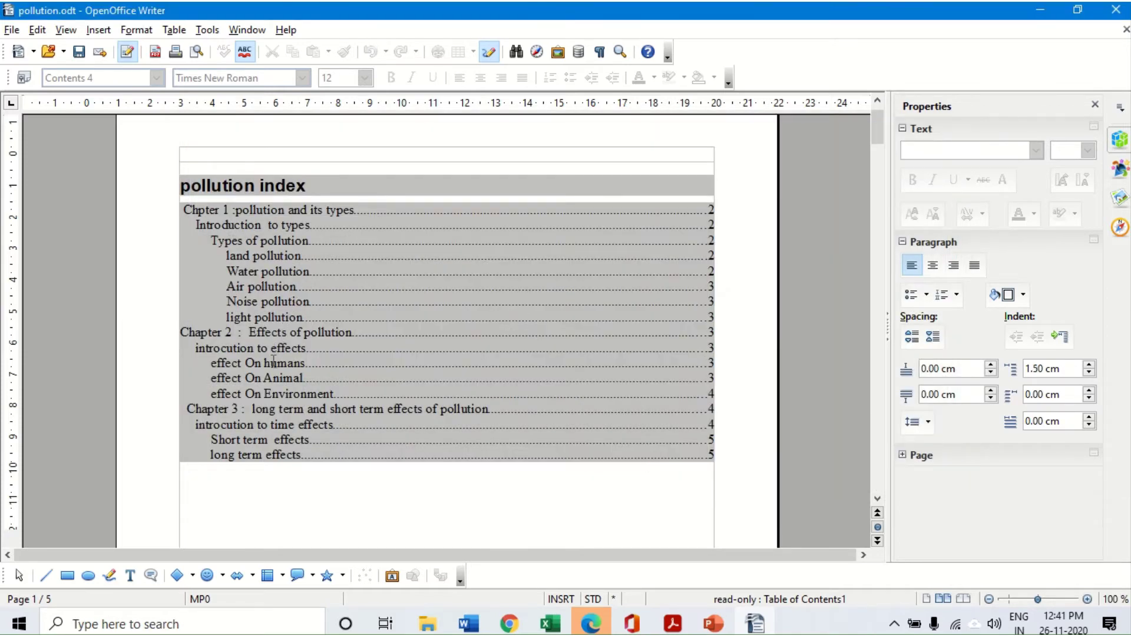
Try to delete text from the end of the "effect On humans" entry in the index
click(313, 377)
key(BackSpace)
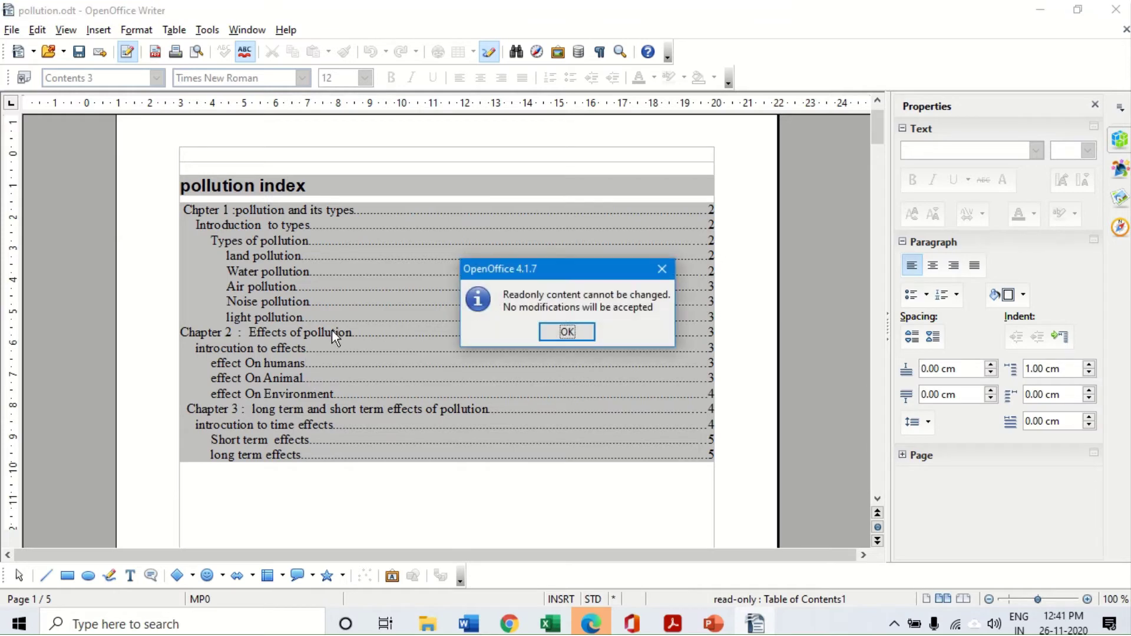
click(567, 332)
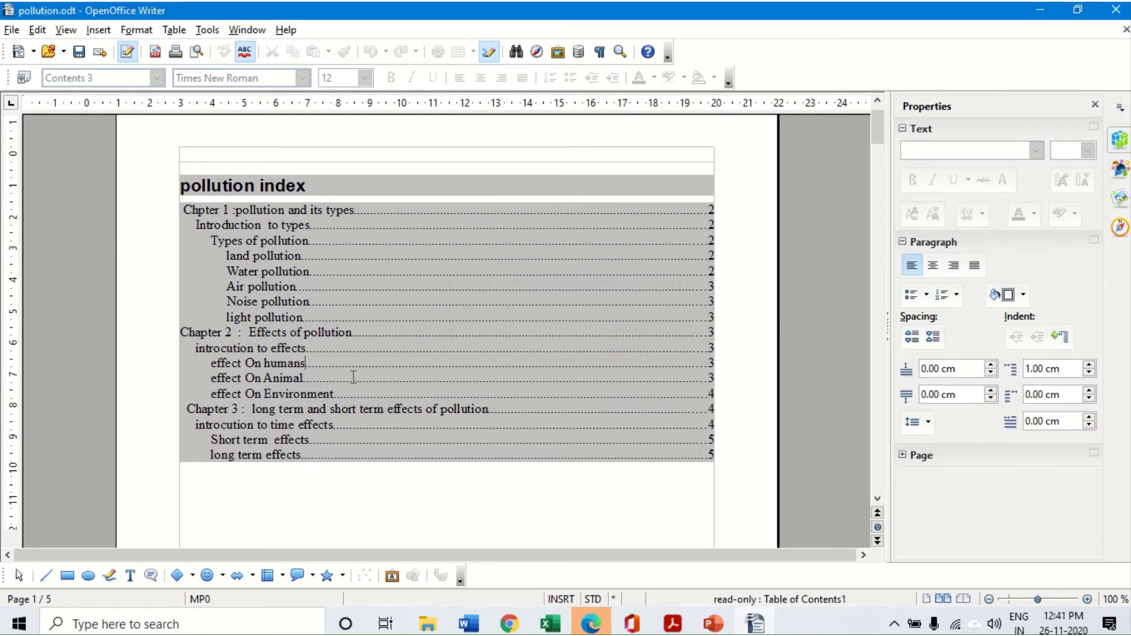
key(BackSpace)
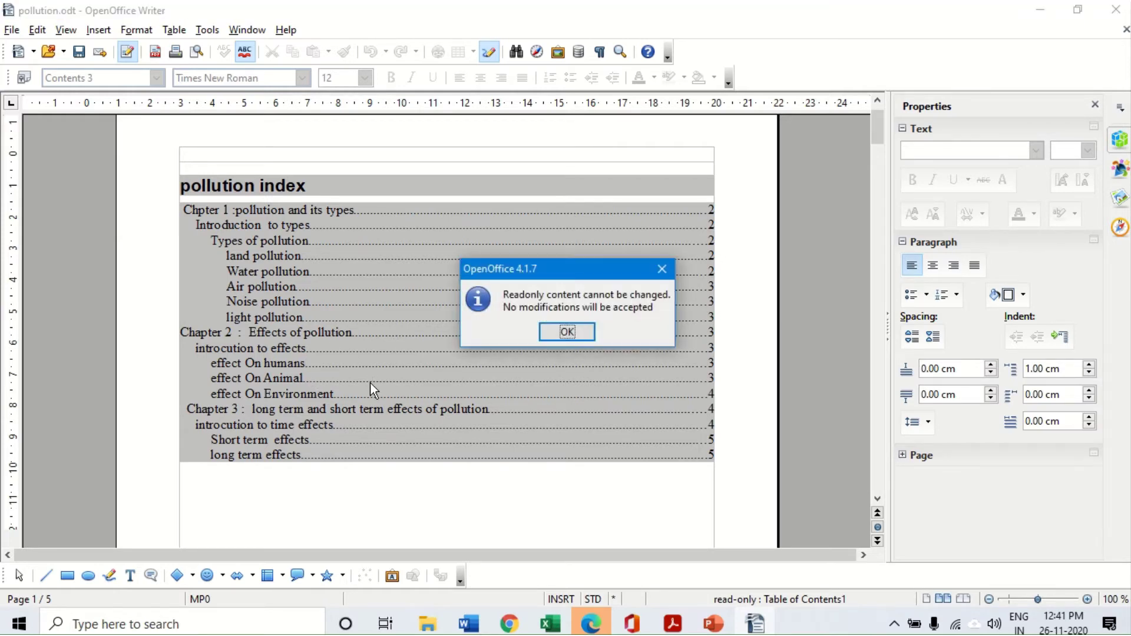
click(557, 331)
Turn off the index's protection against manual changes and add "being" after the "effect On humans" entry
click(380, 275)
right_click(380, 275)
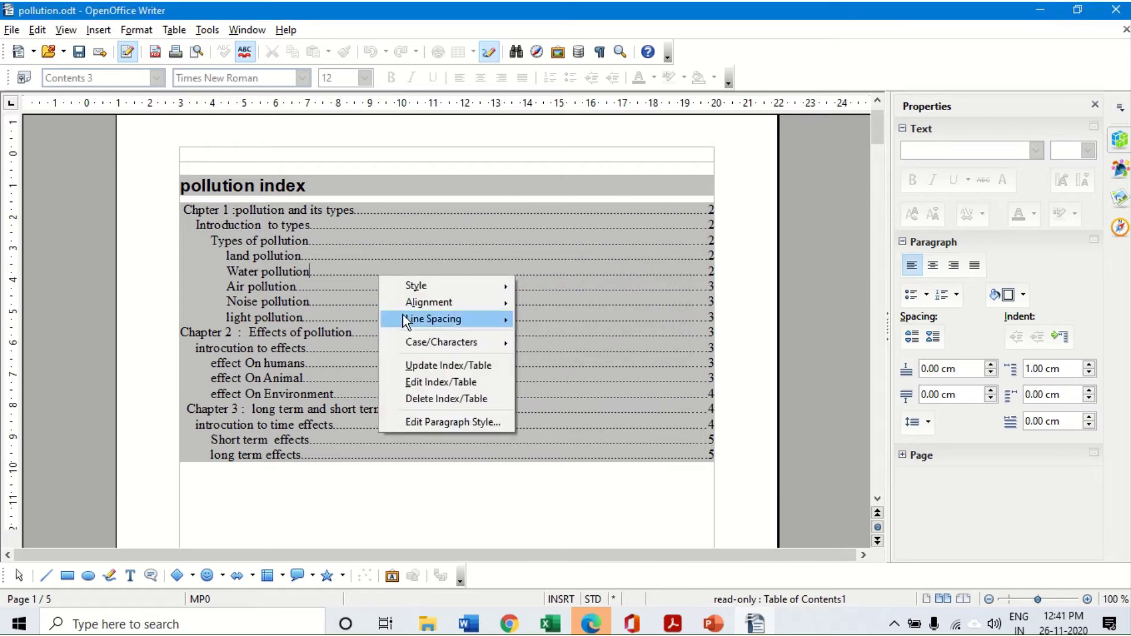
click(420, 383)
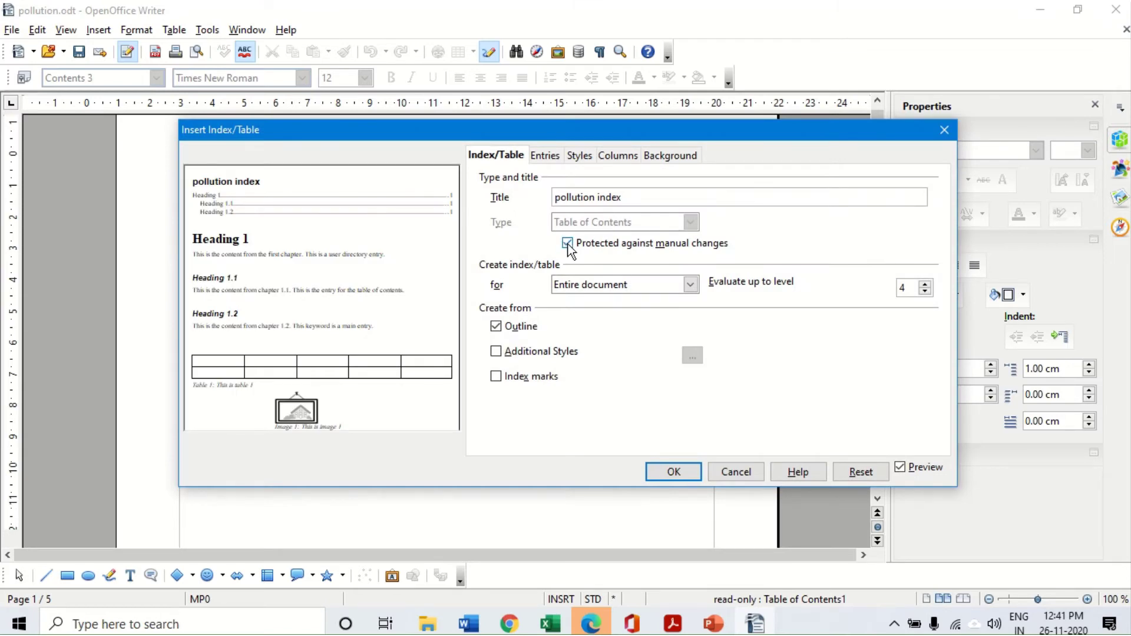
click(567, 244)
click(674, 472)
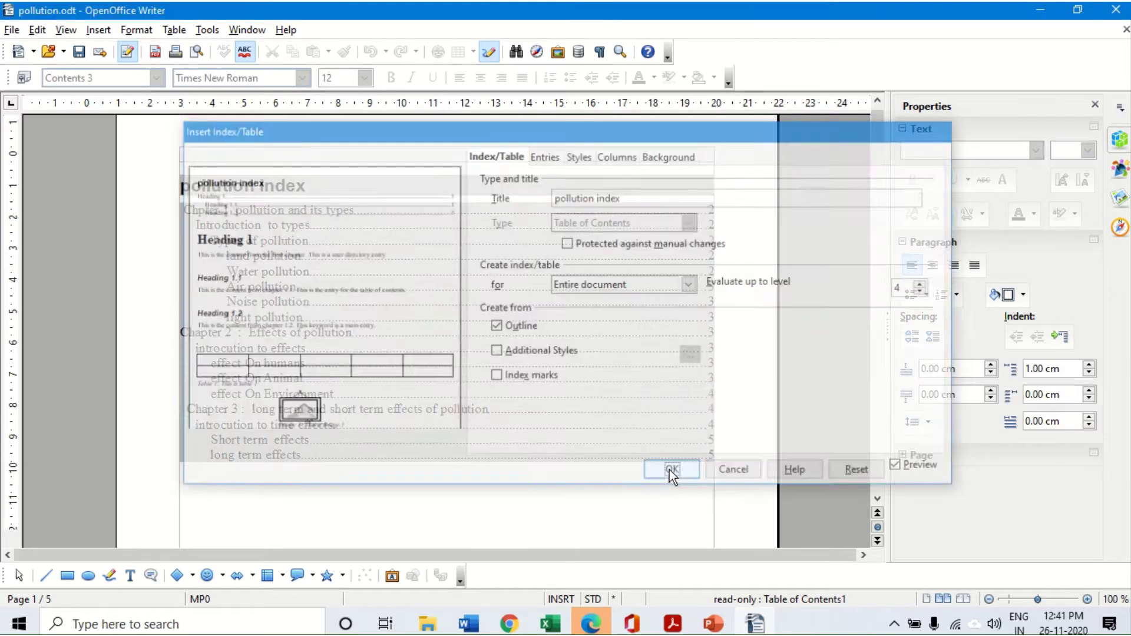
click(306, 363)
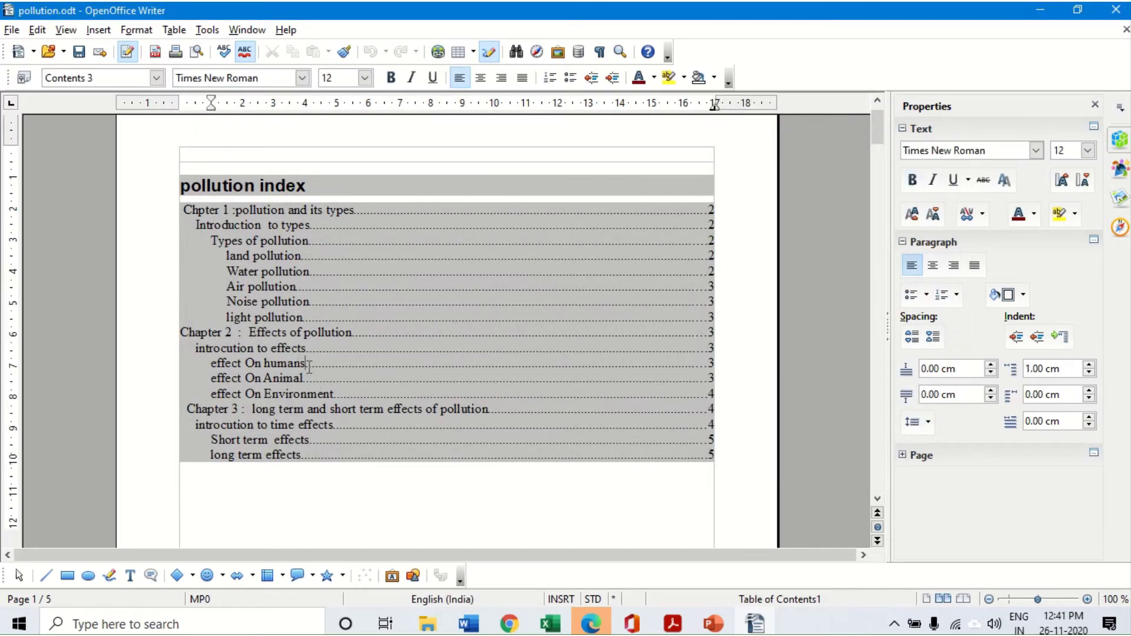
text(being)
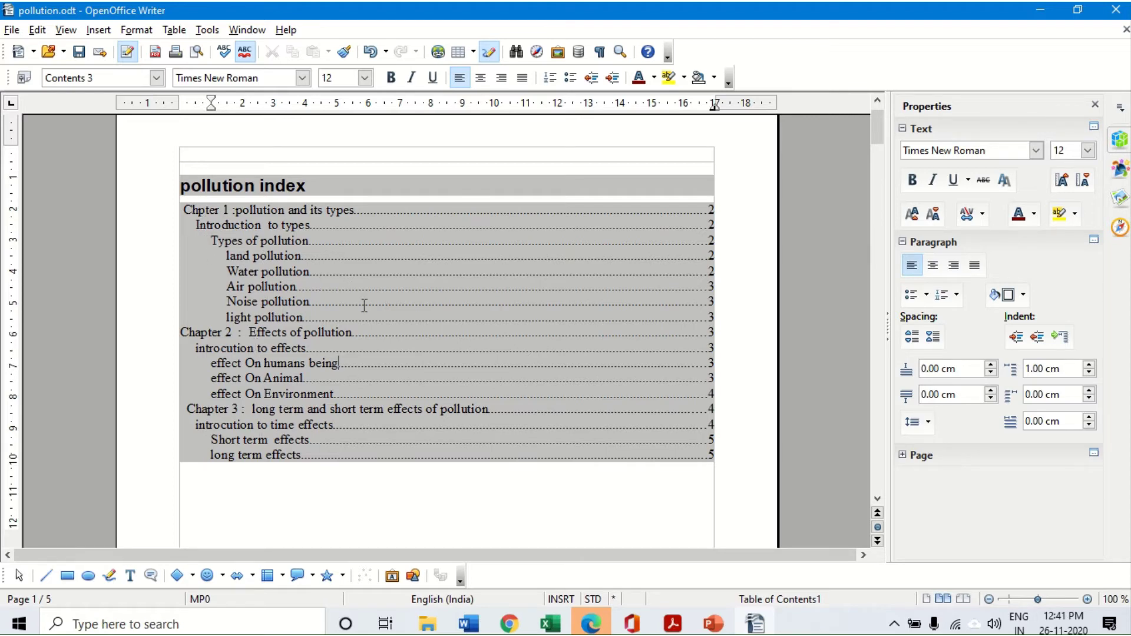
Edit the table of contents so that it evaluates only up to level 3
right_click(416, 261)
right_click(390, 229)
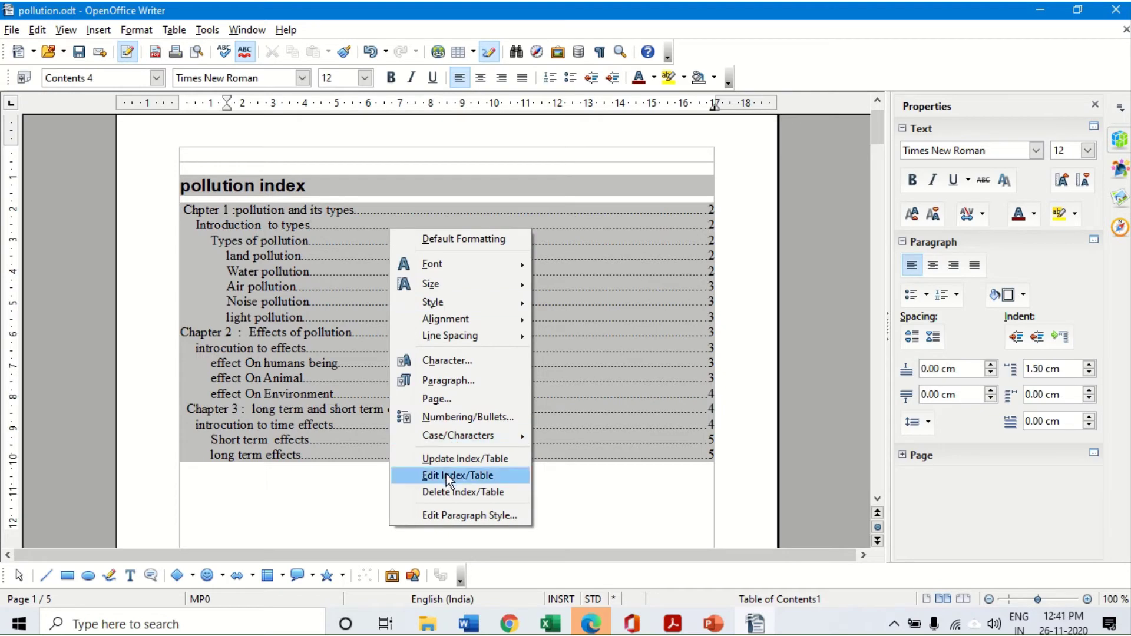
click(446, 475)
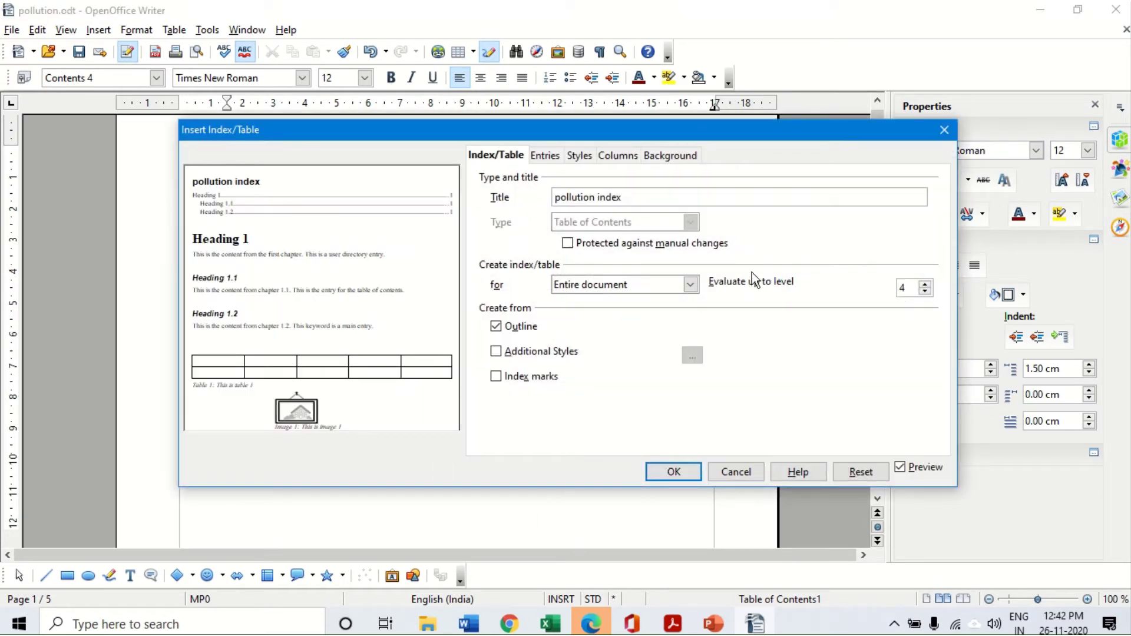
click(924, 293)
click(673, 472)
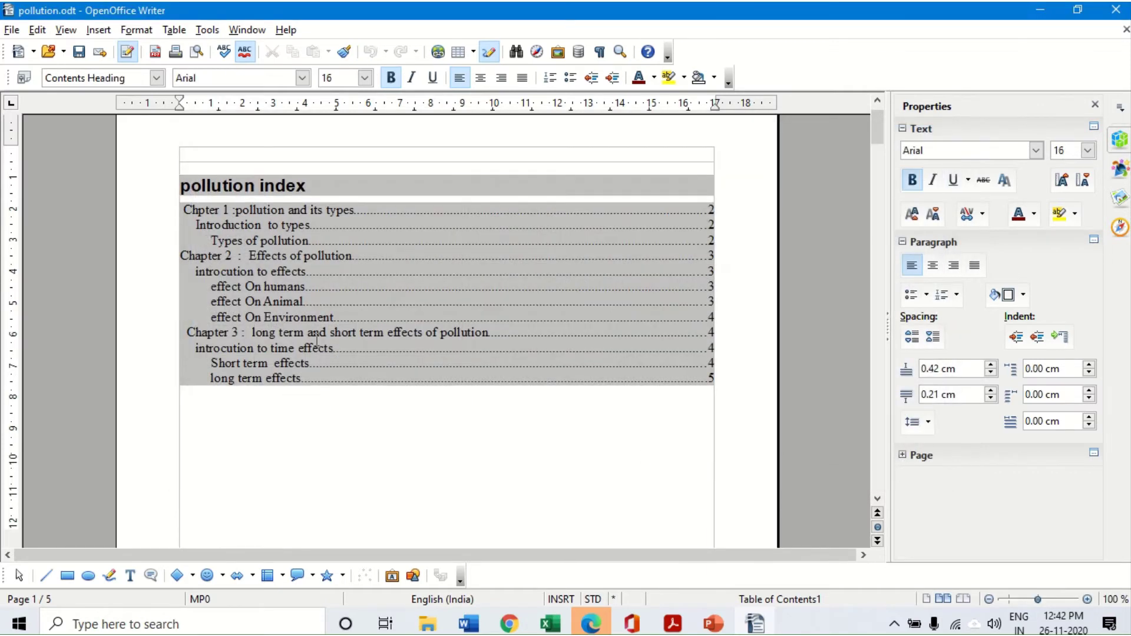
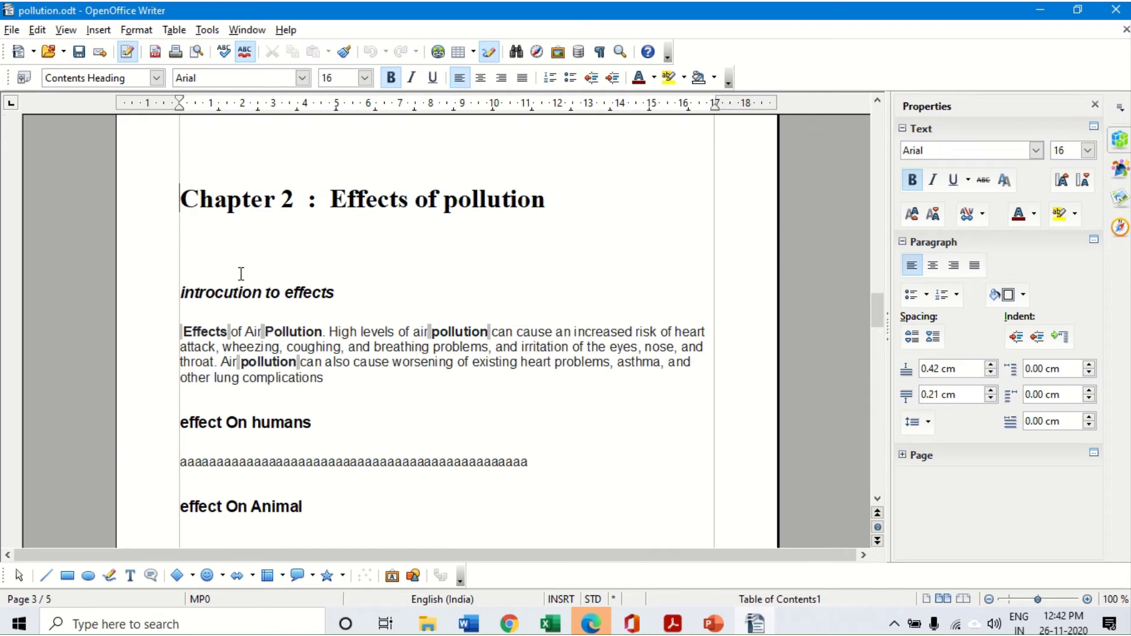
Insert breaks above the "Chapter 2 : Effects of pollution" title to move it onto a new page
scroll(239, 273, up, 5)
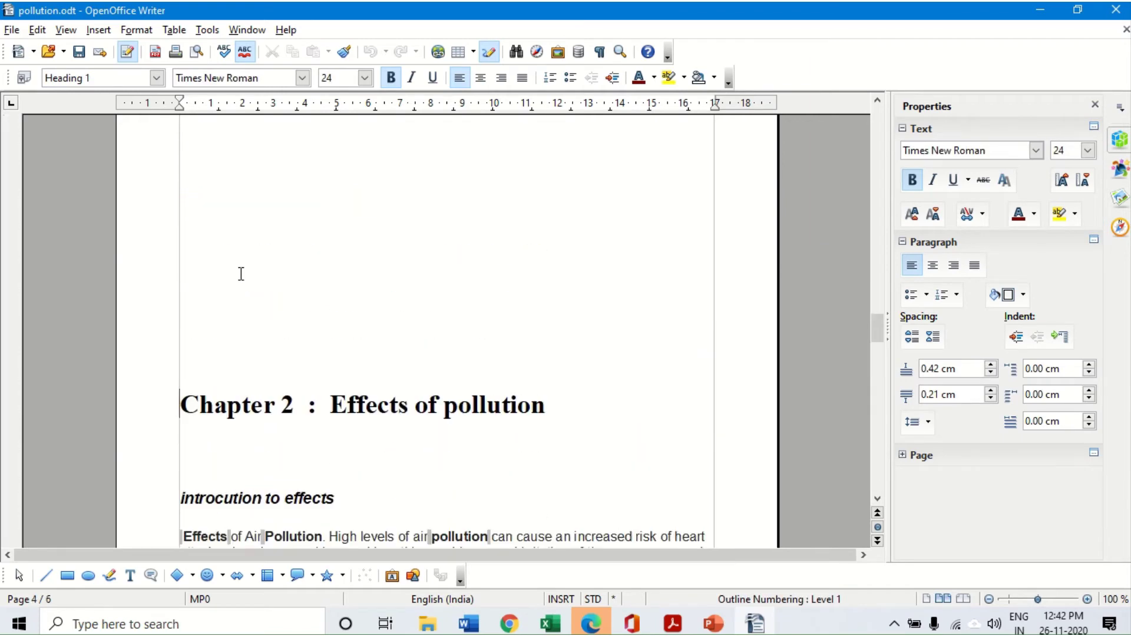
key(ctrl+Return)
key(Return)
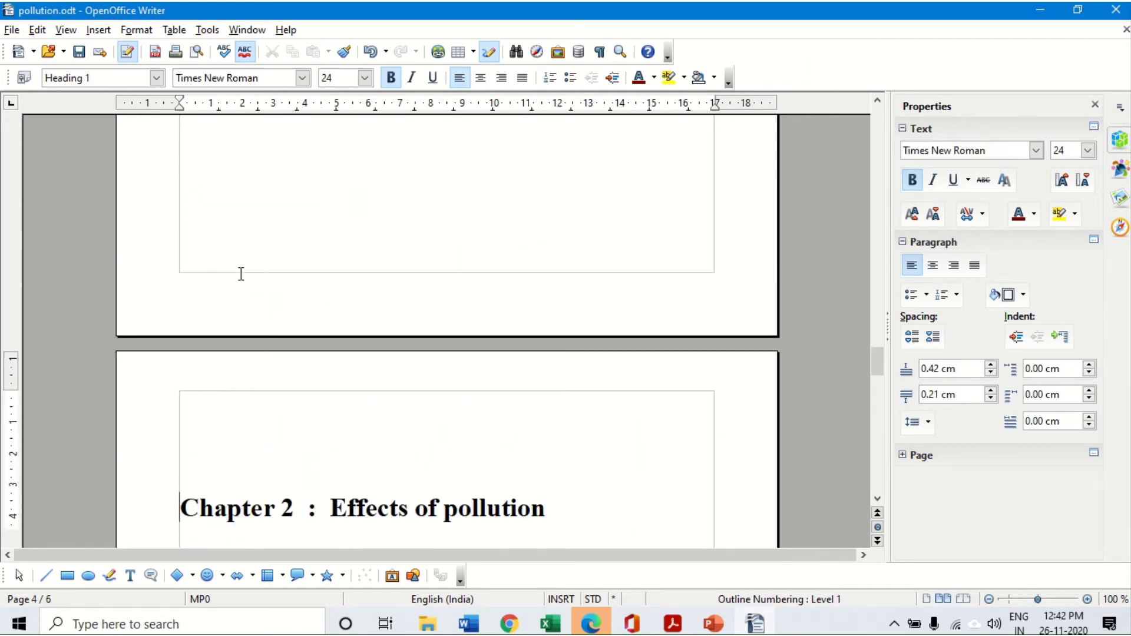
scroll(212, 378, down, 1)
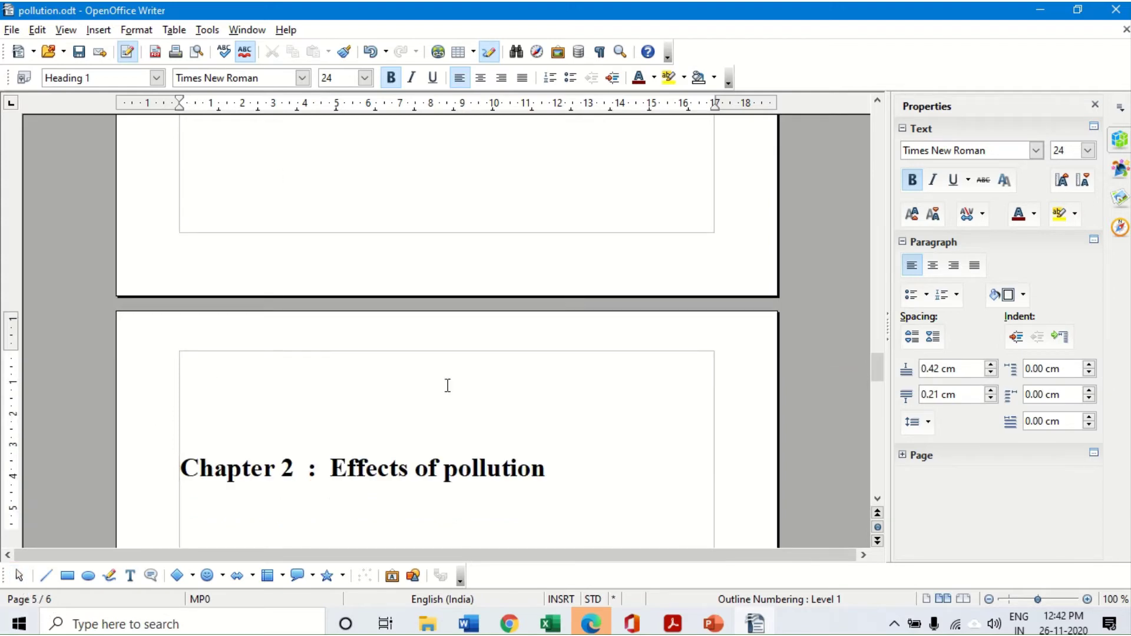
Delete the empty lines above the "Chapter 3 : long term and short term effects of pollution" title so it starts its page
scroll(448, 377, down, 10)
scroll(448, 369, down, 15)
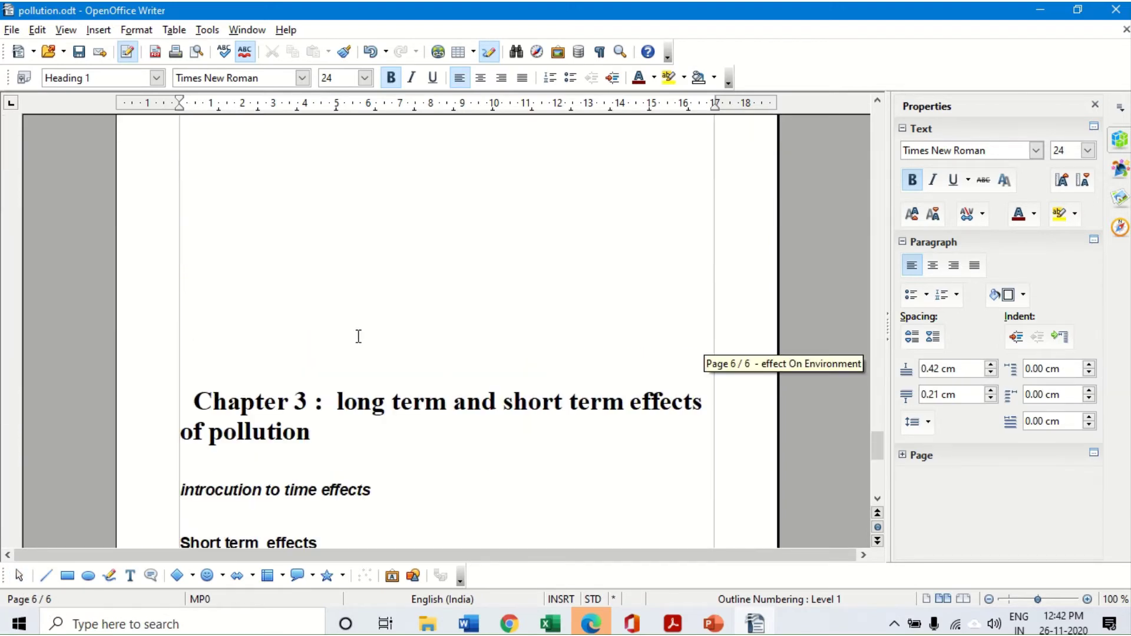
scroll(355, 348, up, 2)
scroll(330, 350, down, 3)
scroll(245, 295, up, 2)
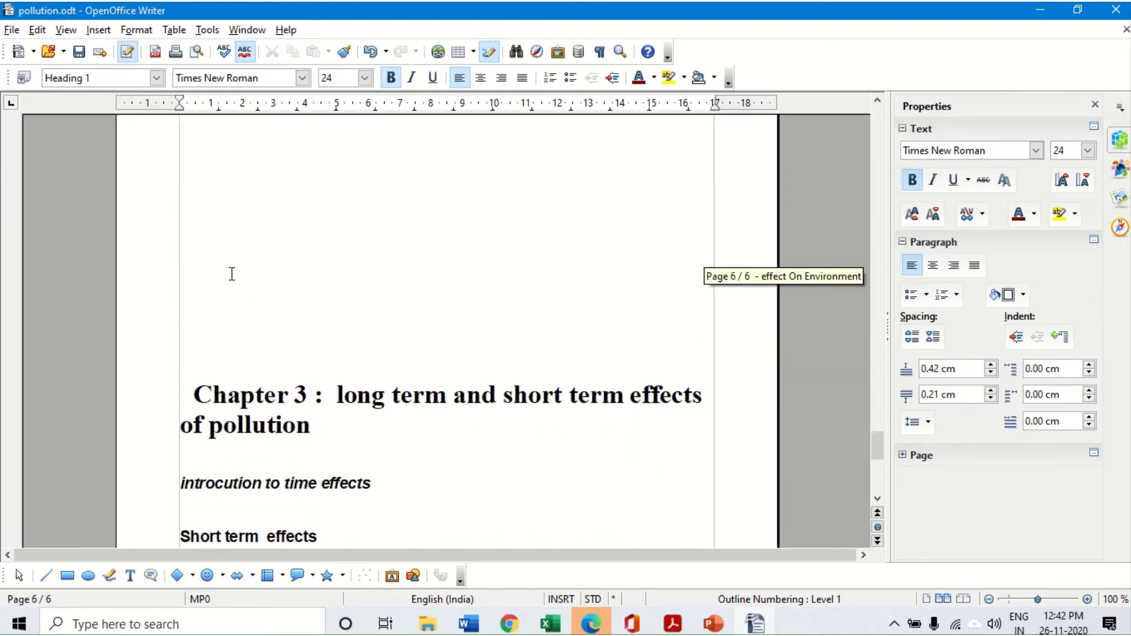
scroll(231, 274, up, 3)
click(202, 284)
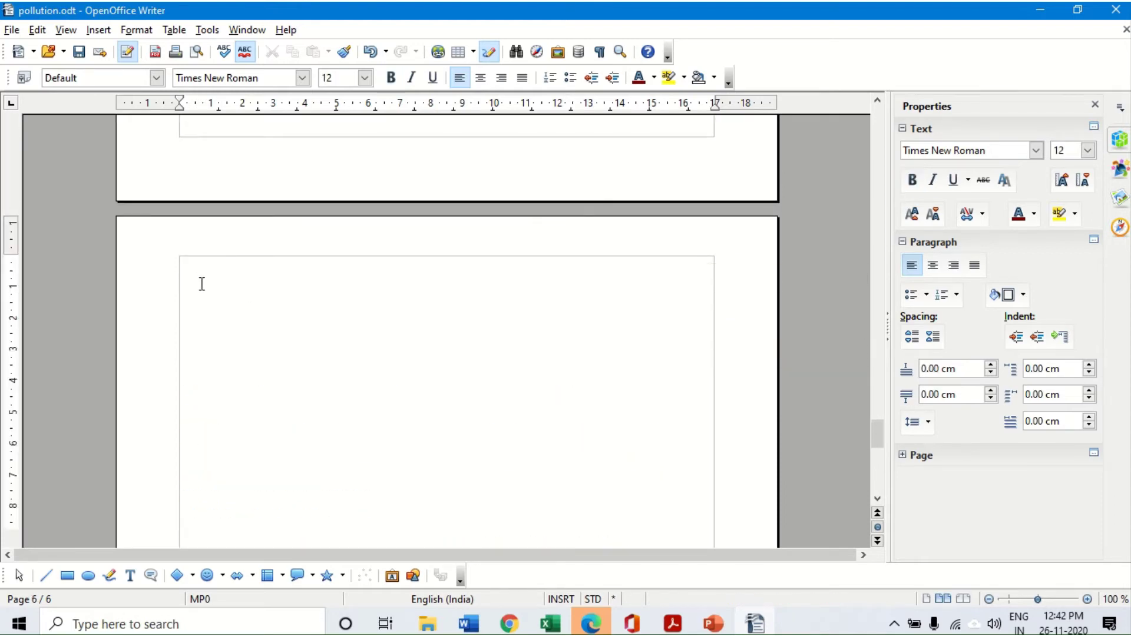
key(Delete)
key(Delete)
key(Delete)
key(Delete)
key(Delete)
key(Delete)
key(Delete)
key(Delete)
key(Delete)
key(Delete)
key(Delete)
key(Delete)
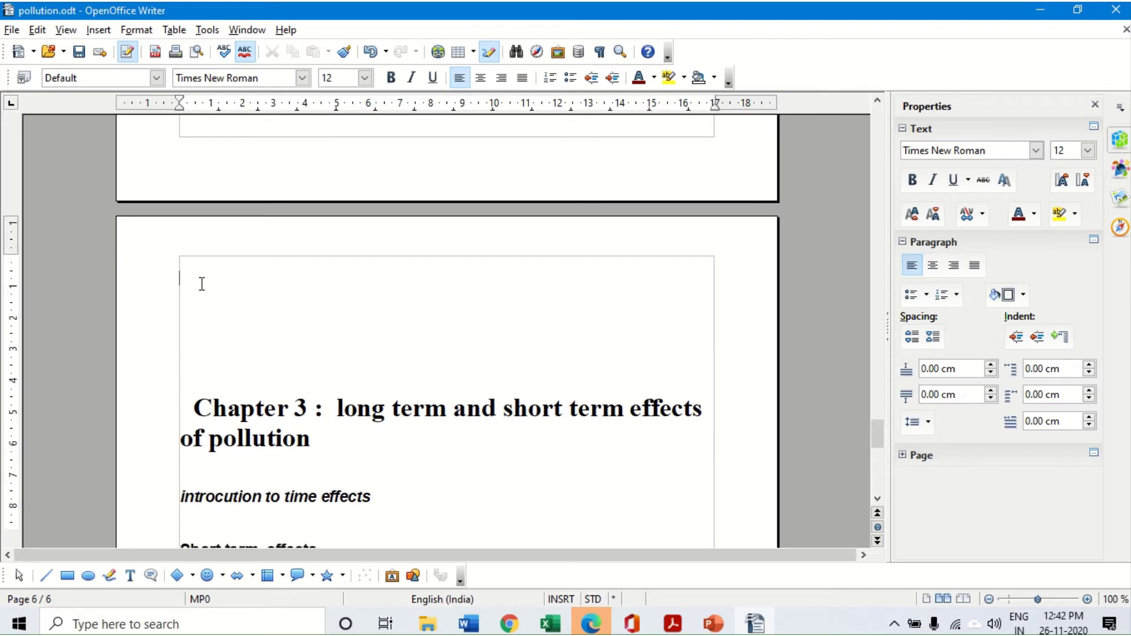
key(Delete)
key(Delete)
key(Delete)
key(Delete)
key(Delete)
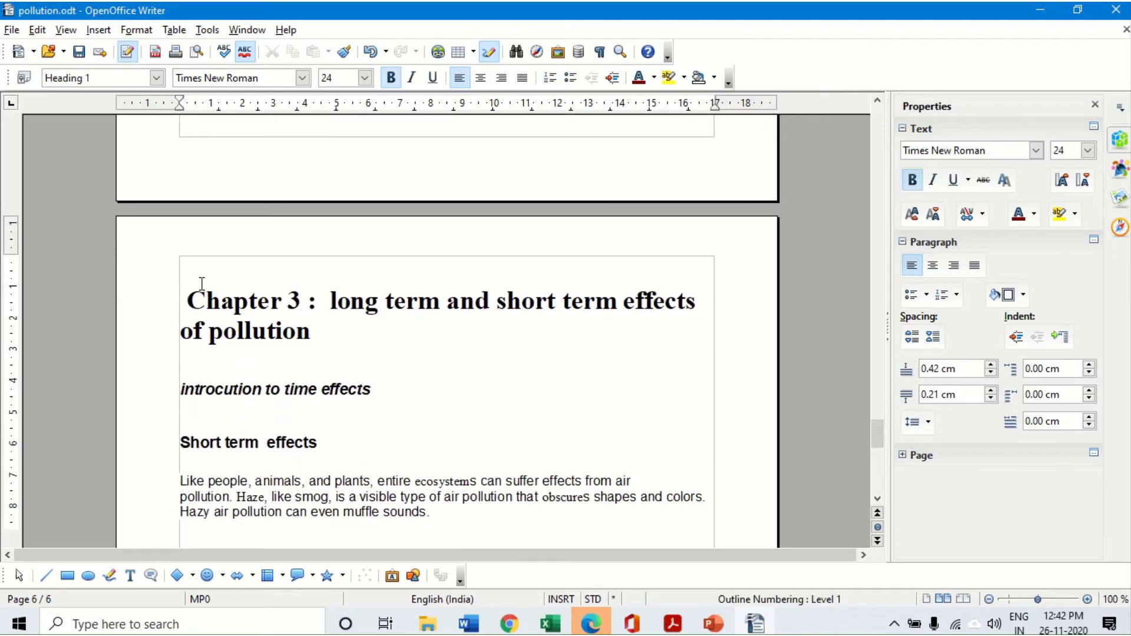
Check on which pages the Chapter 2 and Chapter 3 titles start
scroll(204, 283, up, 3)
scroll(200, 318, up, 2)
scroll(196, 397, down, 1)
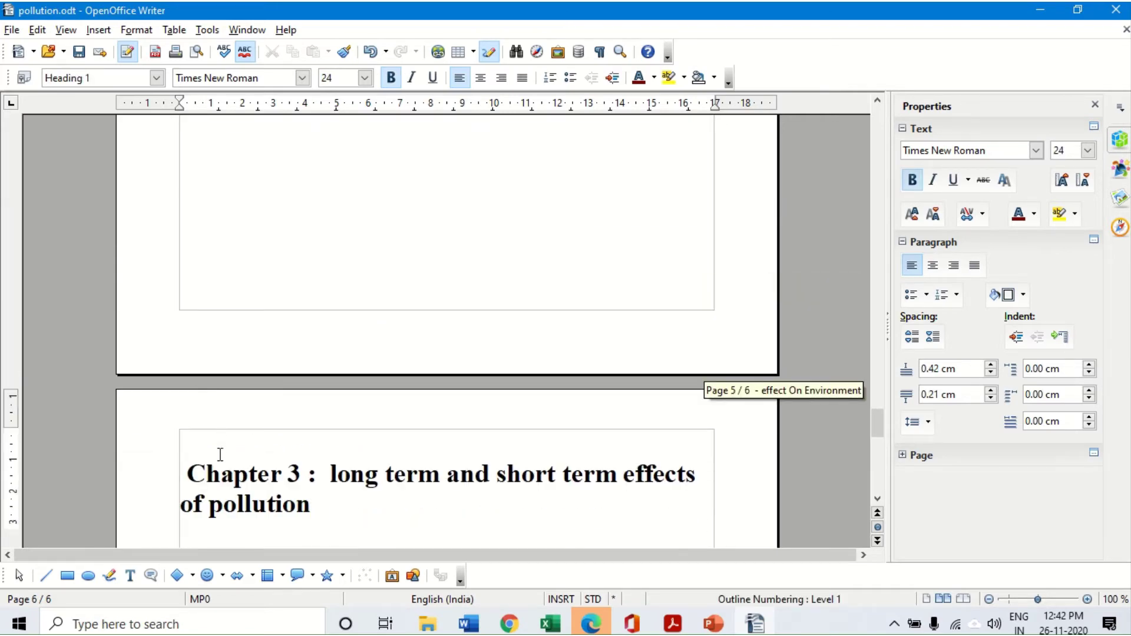
scroll(419, 331, up, 15)
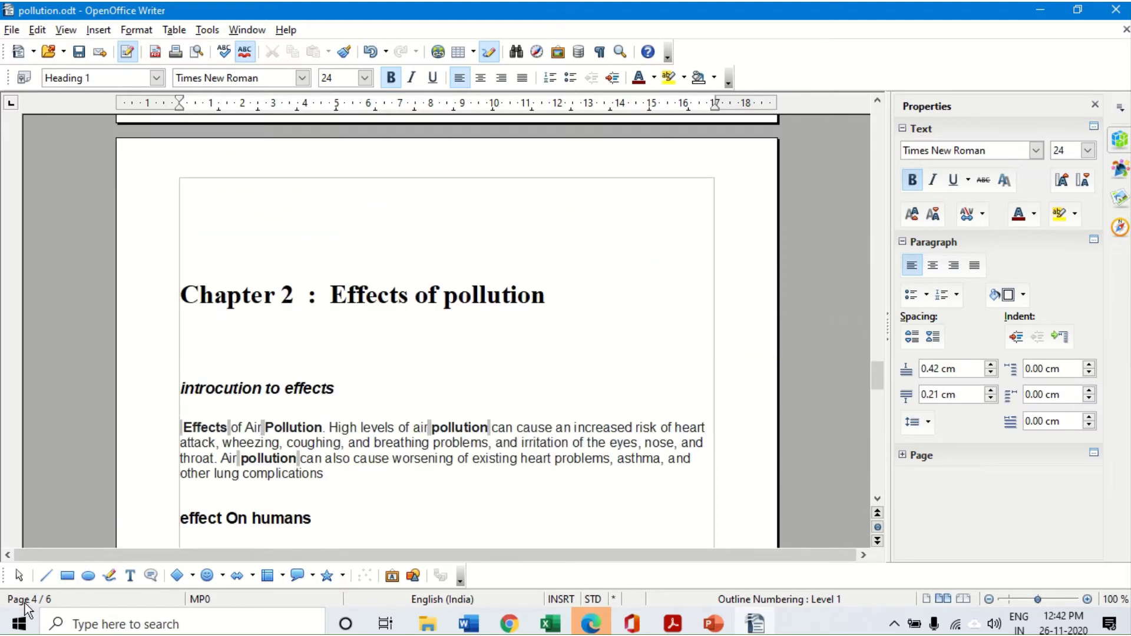
scroll(315, 357, down, 1)
scroll(315, 356, down, 2)
scroll(373, 344, up, 2)
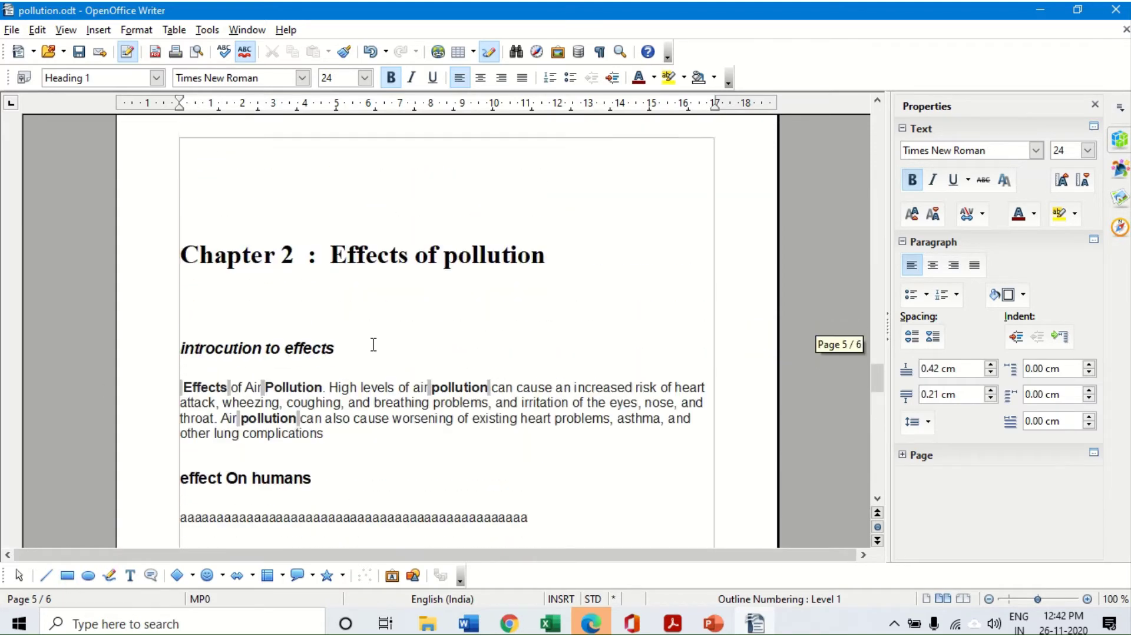
scroll(812, 248, up, 3)
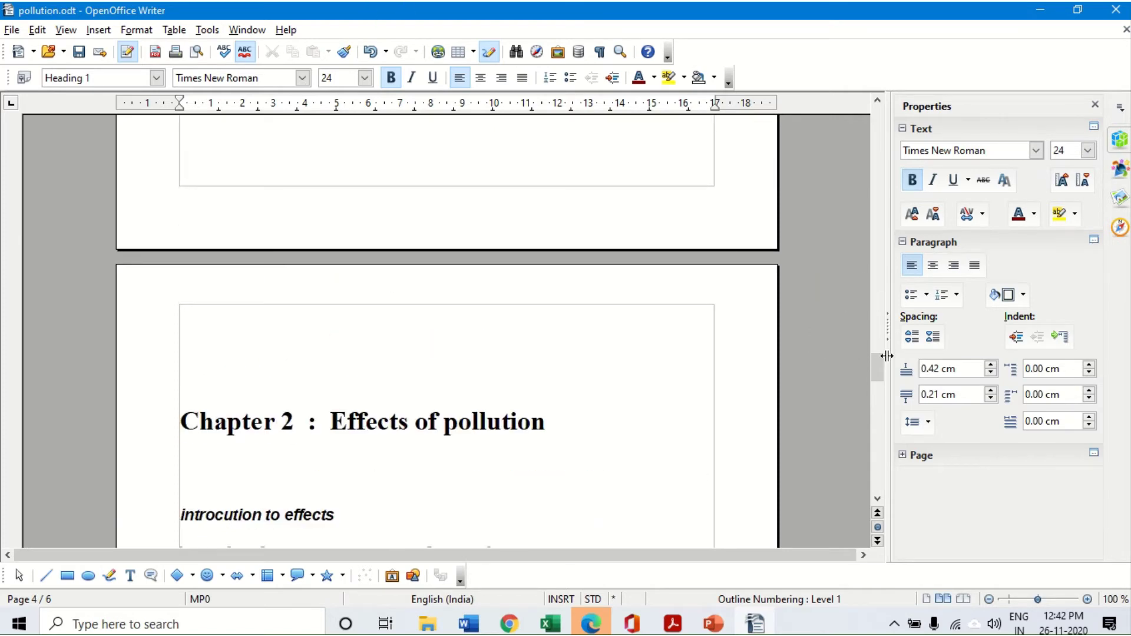
Update the "pollution index" table of contents at the start of the document to reflect the changed pagination
drag(884, 354, 881, 132)
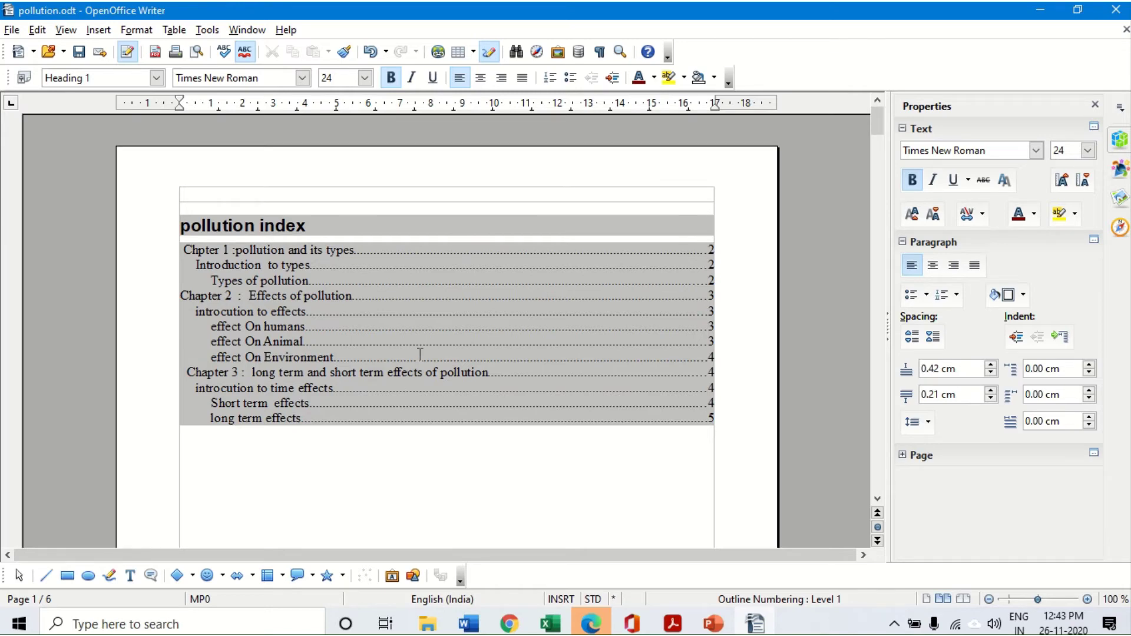
right_click(449, 265)
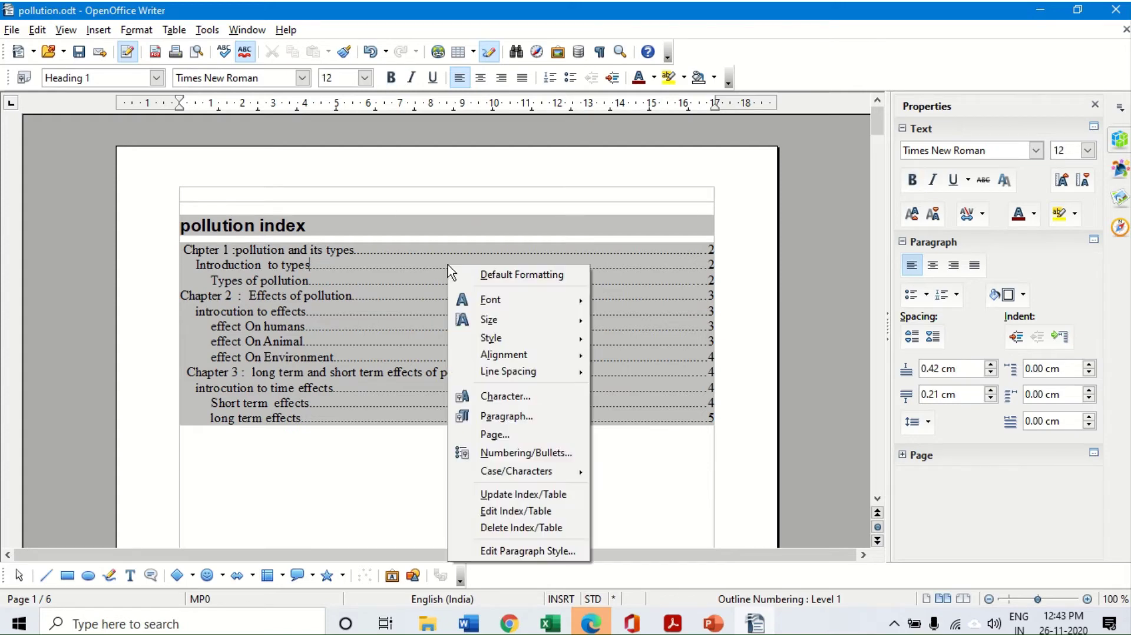
click(508, 494)
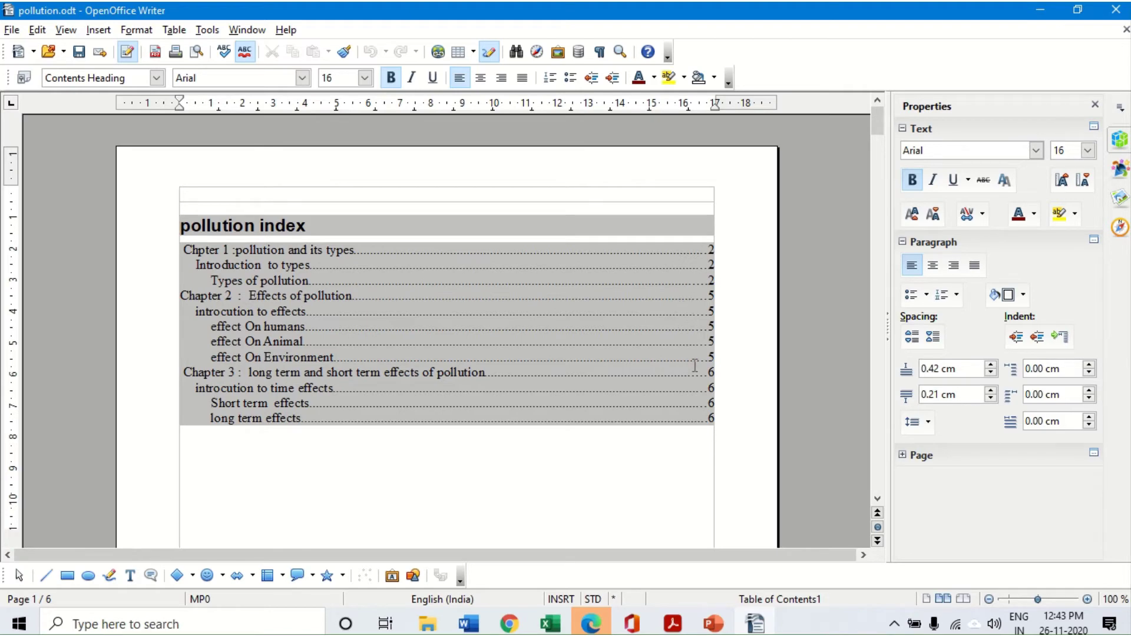
Delete the empty lines above the "Chpter 1 :pollution and its types" title on page 2
scroll(656, 409, down, 10)
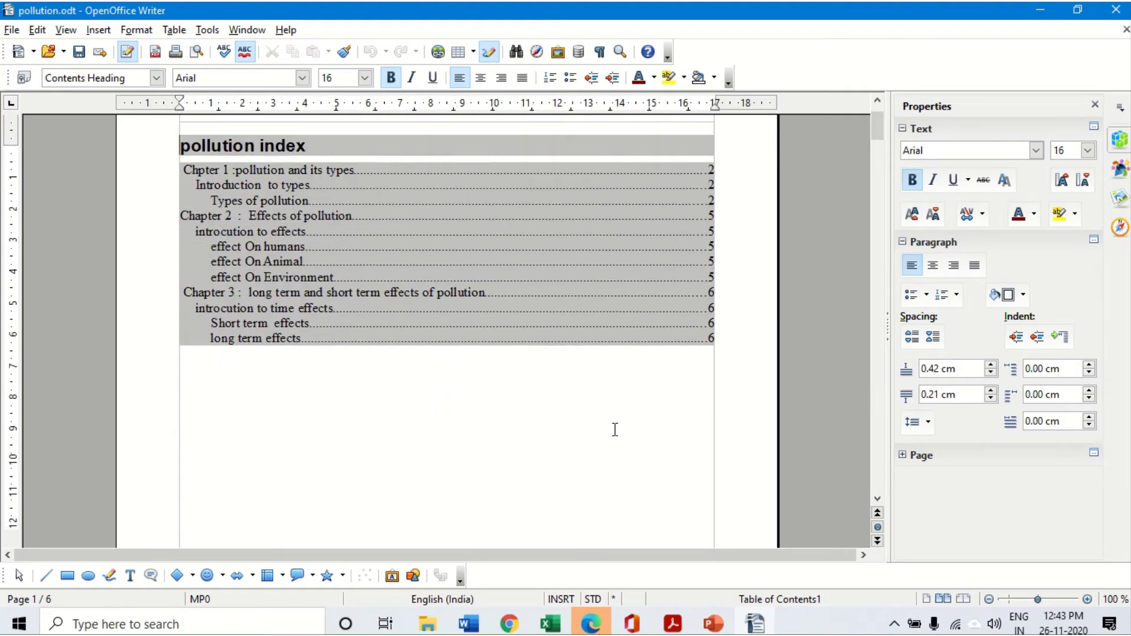
scroll(611, 420, down, 5)
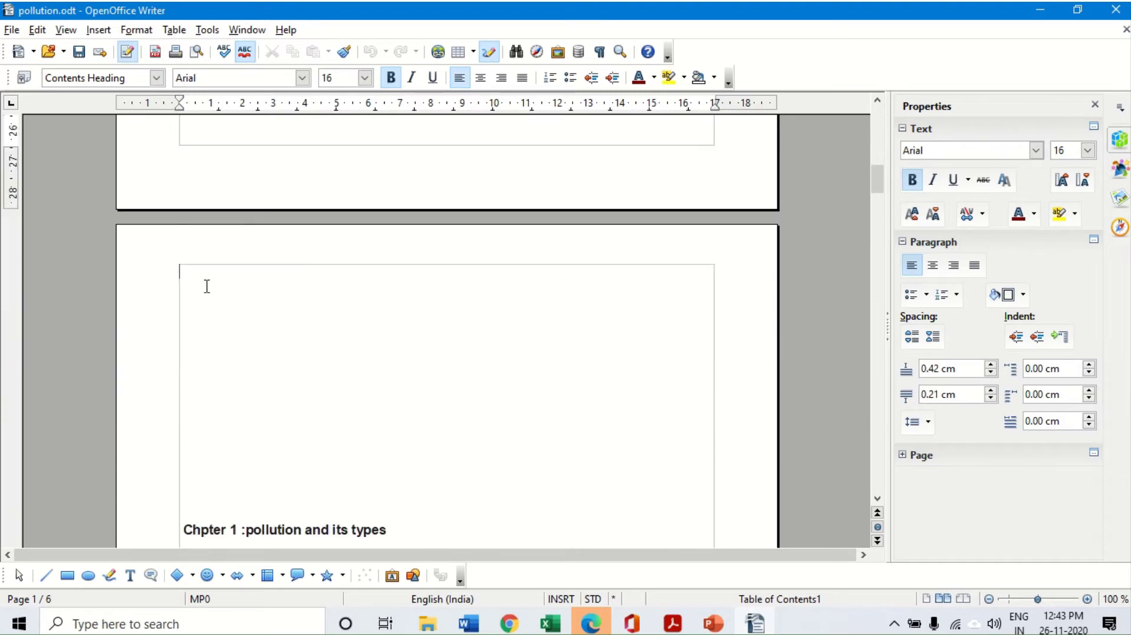
click(207, 288)
scroll(208, 289, down, 5)
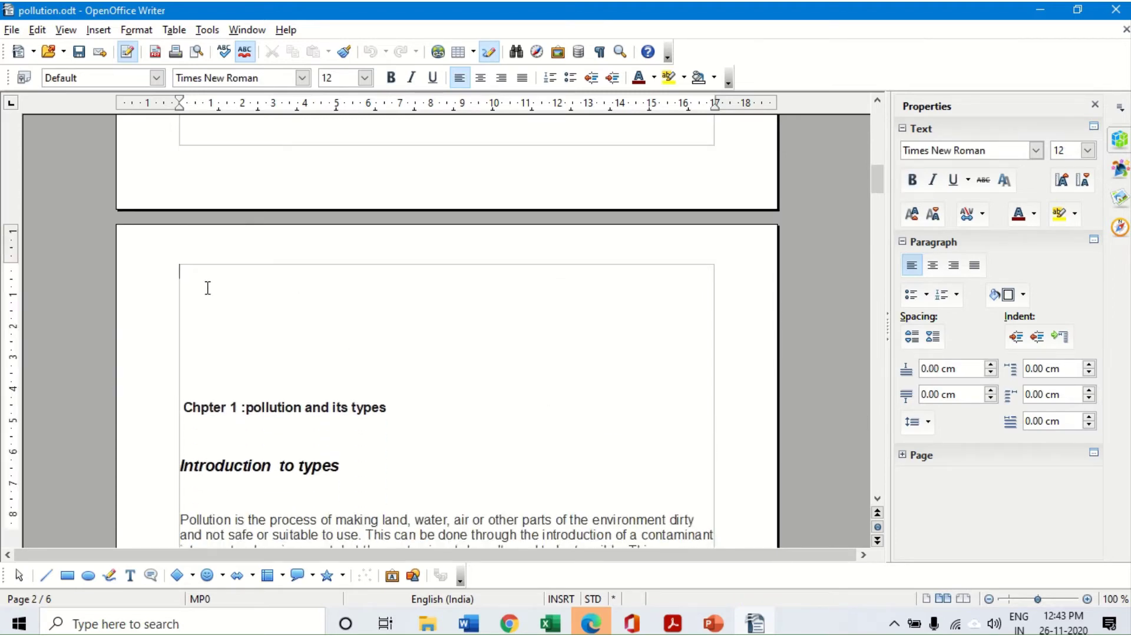
key(Delete)
key(Delete)
key(Delete)
key(Delete)
key(Delete)
key(Delete)
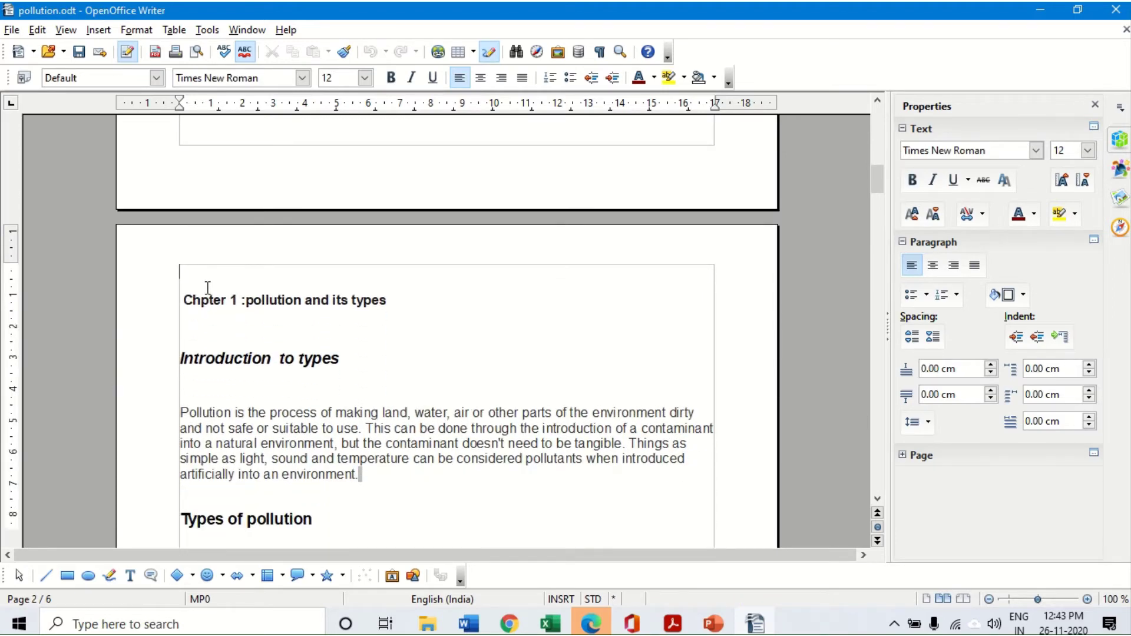
Remove the blank space between the "Hyperlinks to websites" line and the "Chapter 2 : Effects of pollution" title, keeping the title text intact
scroll(167, 335, down, 20)
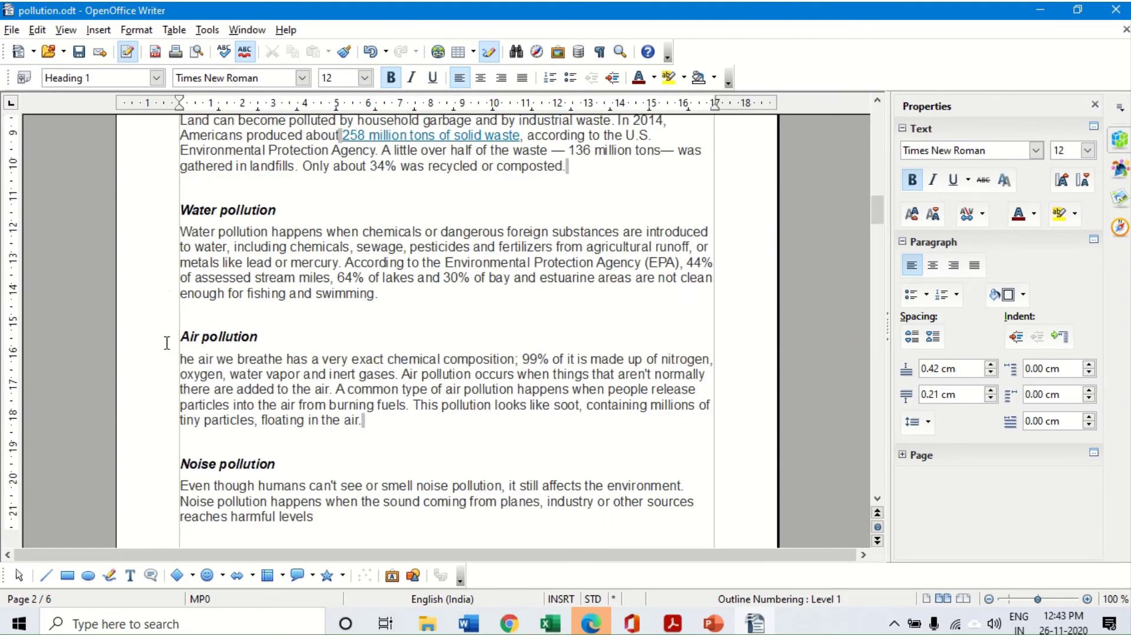
scroll(167, 343, down, 5)
click(167, 345)
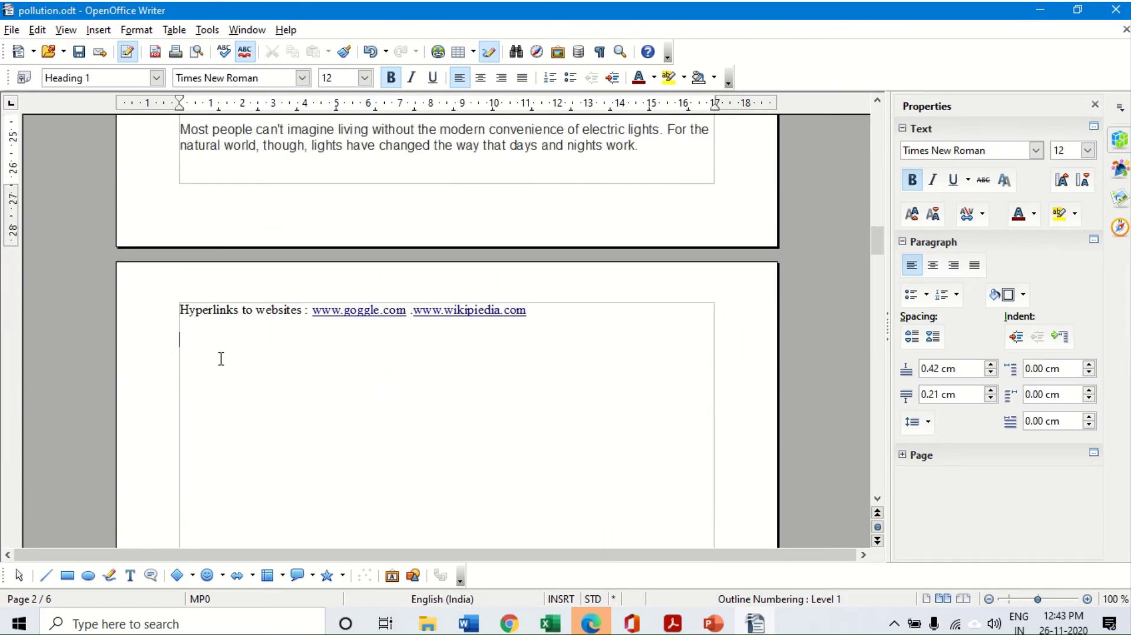
scroll(228, 369, down, 3)
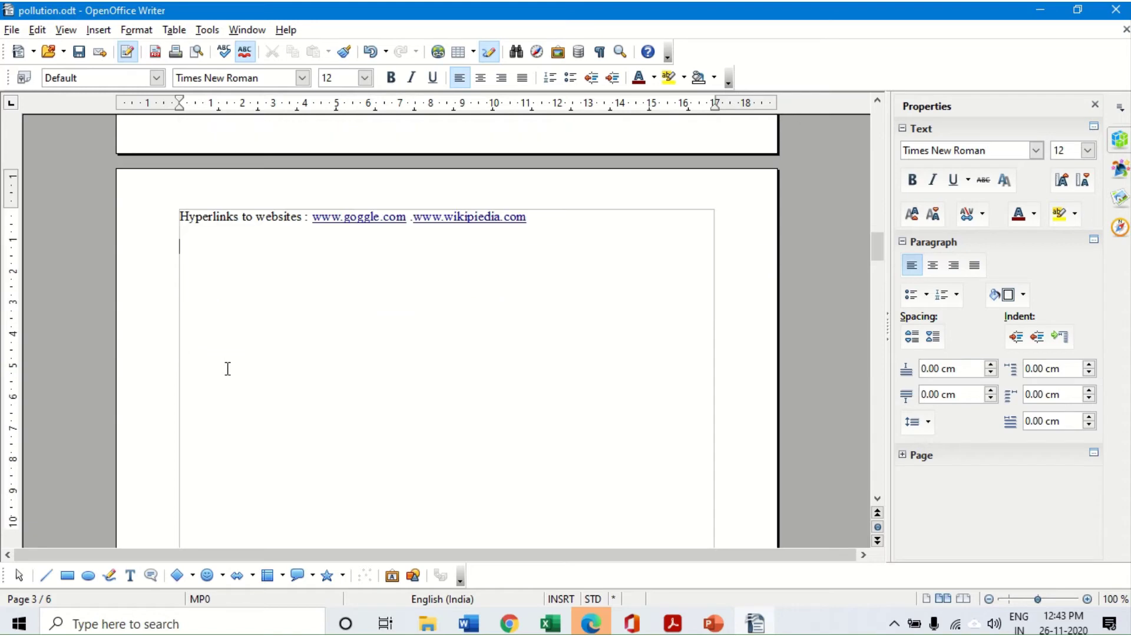
key(Delete)
key(Delete)
key(Delete)
key(Delete)
key(Delete)
key(Delete)
key(Delete)
key(Delete)
key(Delete)
key(Delete)
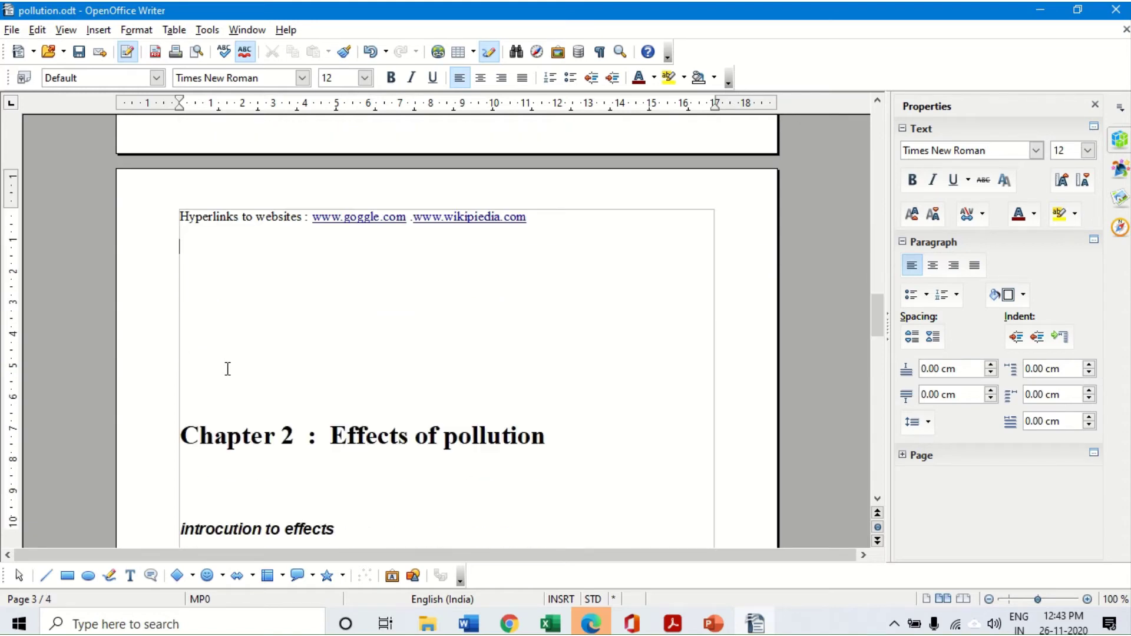
key(Delete)
key(Delete)
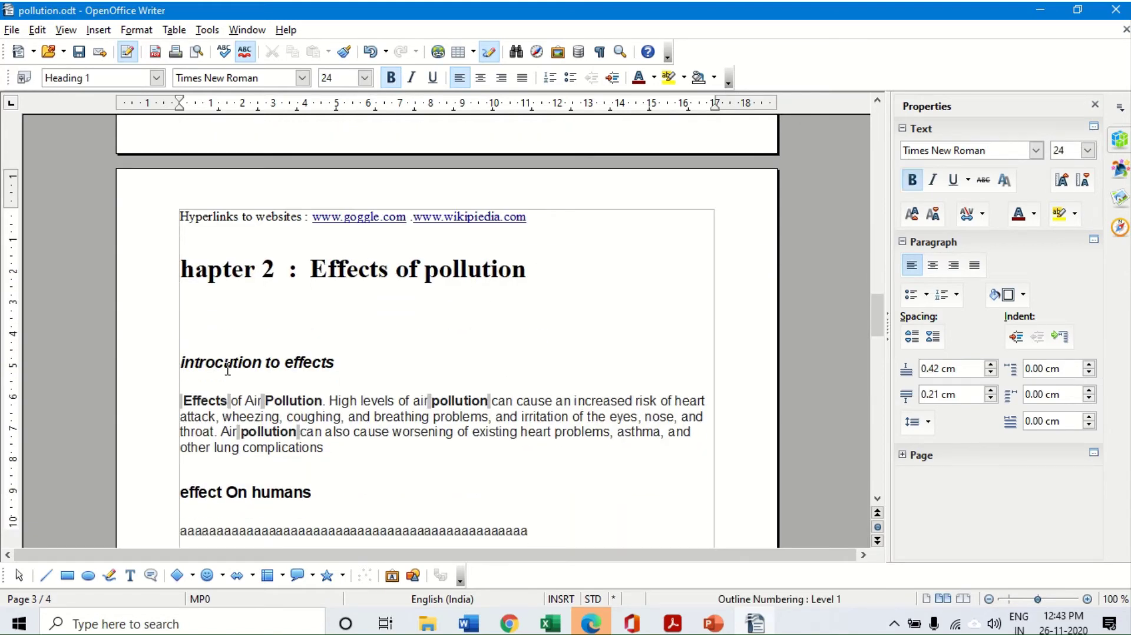
key(ctrl+z)
Update the "pollution index" again after removing the empty lines above the first two chapter titles
scroll(319, 323, up, 20)
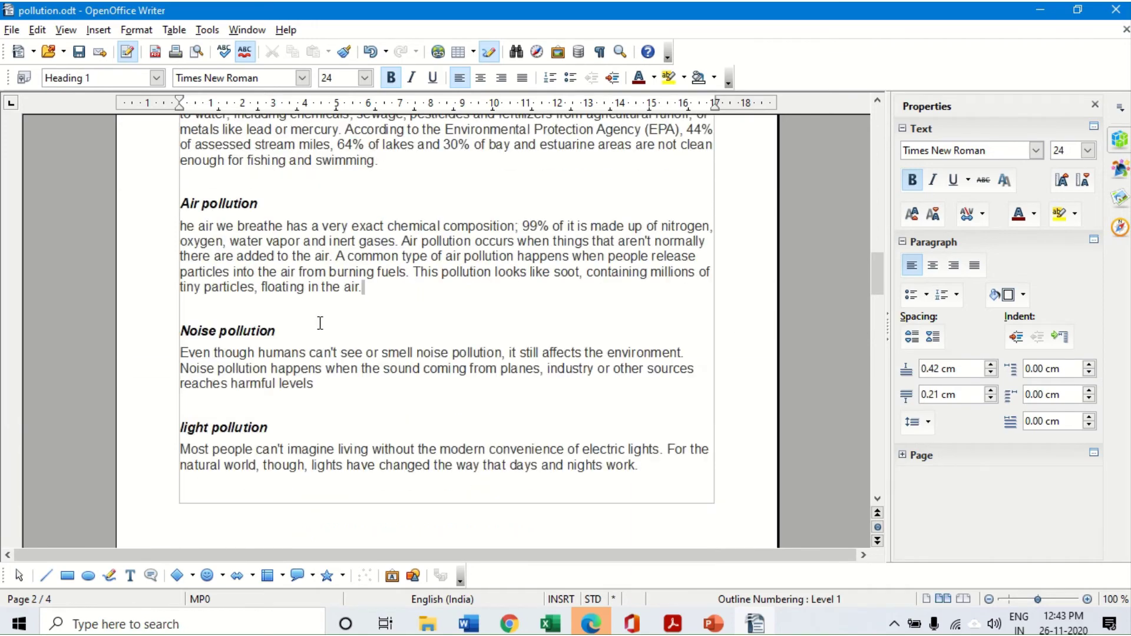
scroll(320, 323, up, 15)
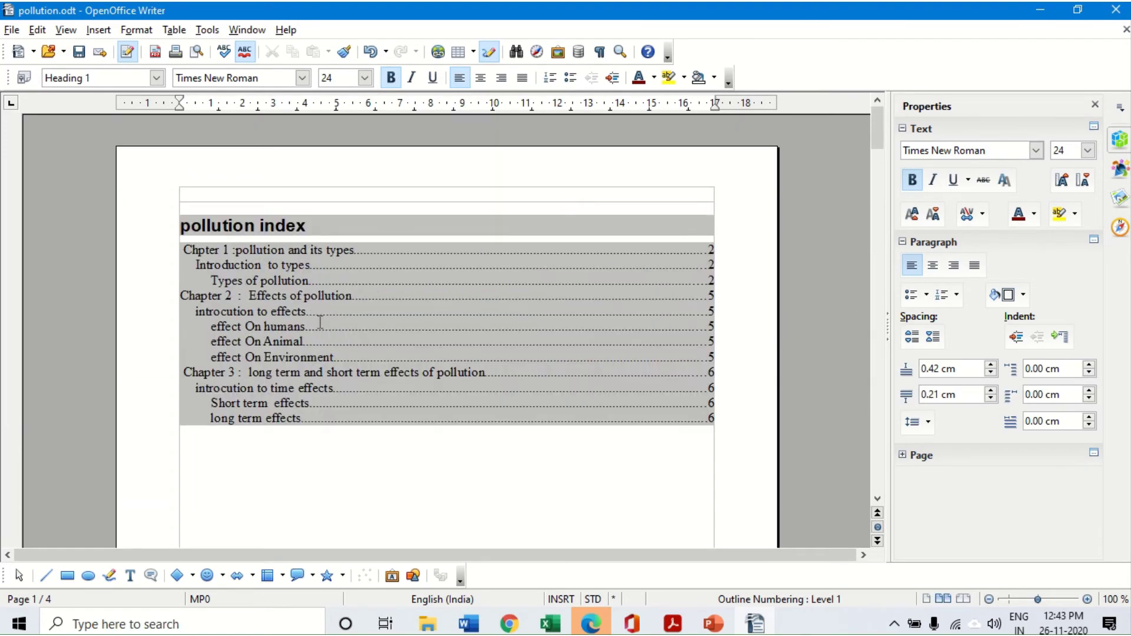
click(436, 263)
right_click(436, 262)
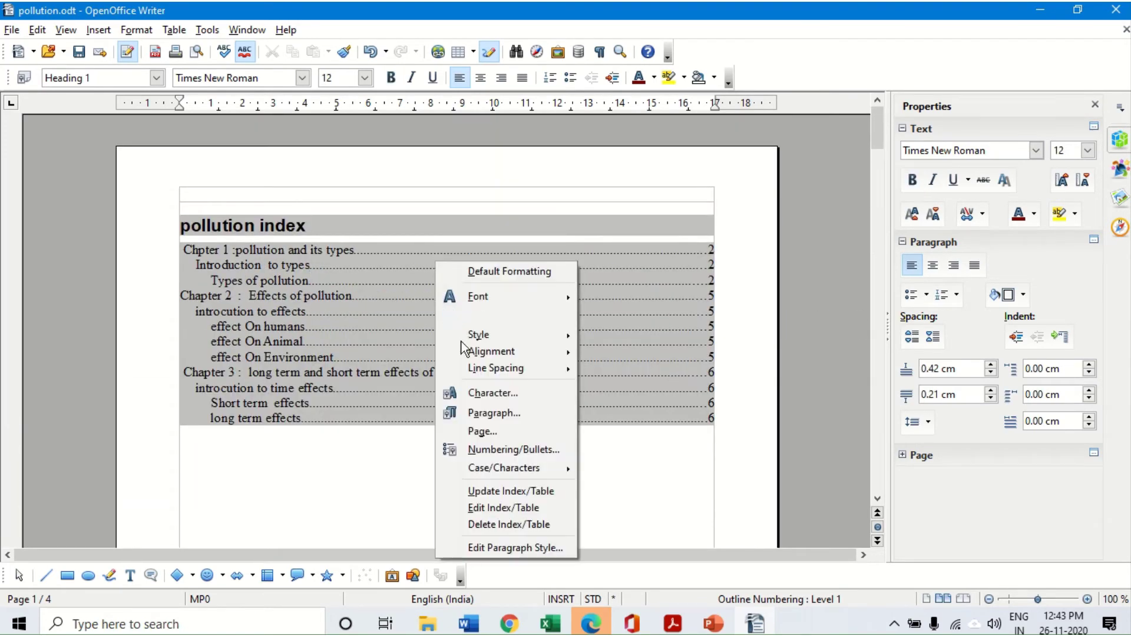
click(496, 492)
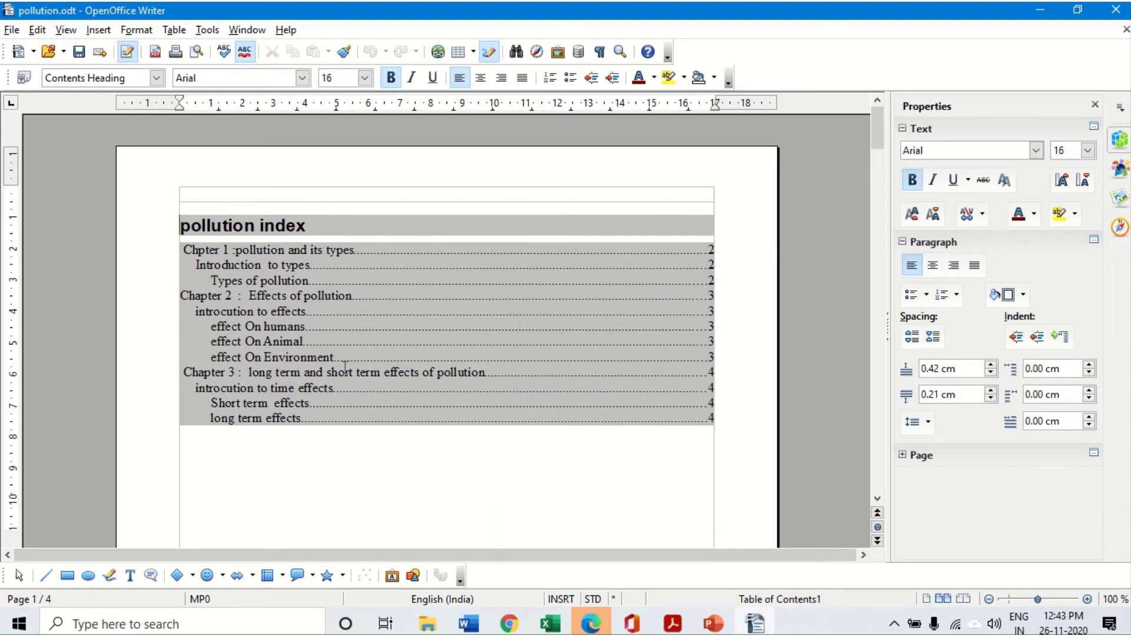
Review the "pollution index" settings for document scope and level evaluation, keeping the scope on Entire document
right_click(438, 295)
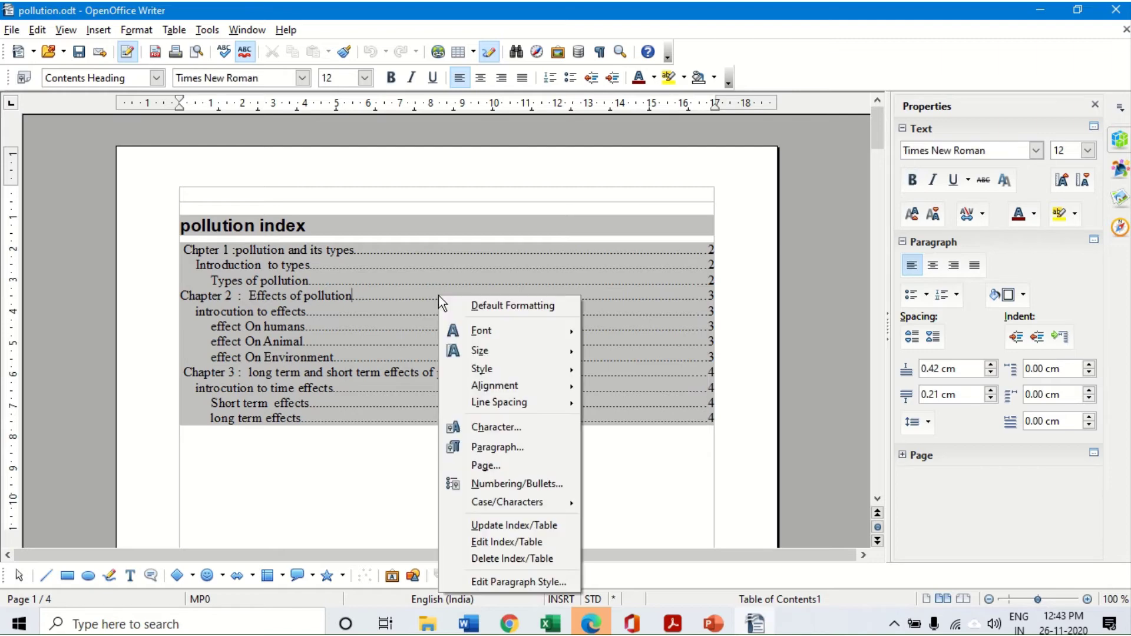
click(500, 544)
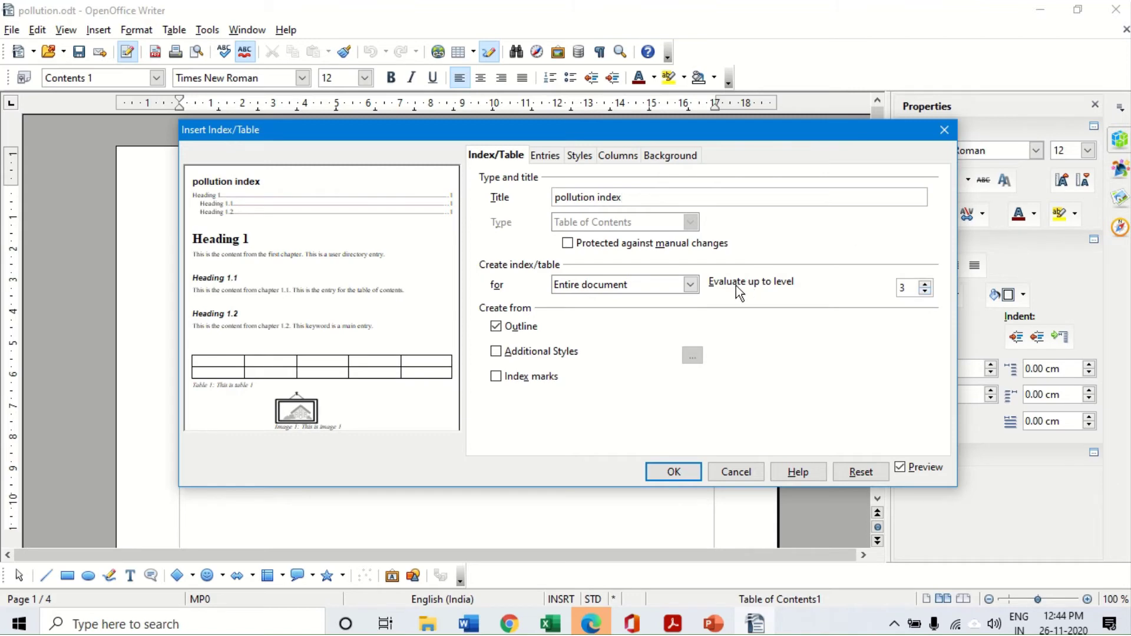
click(690, 287)
click(690, 285)
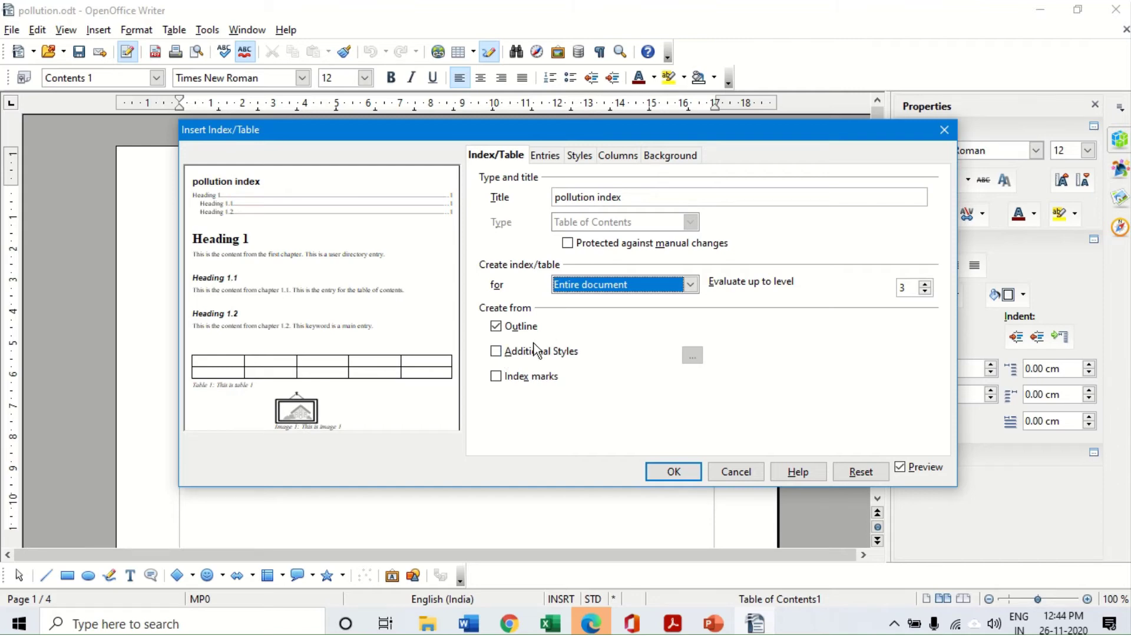
click(681, 479)
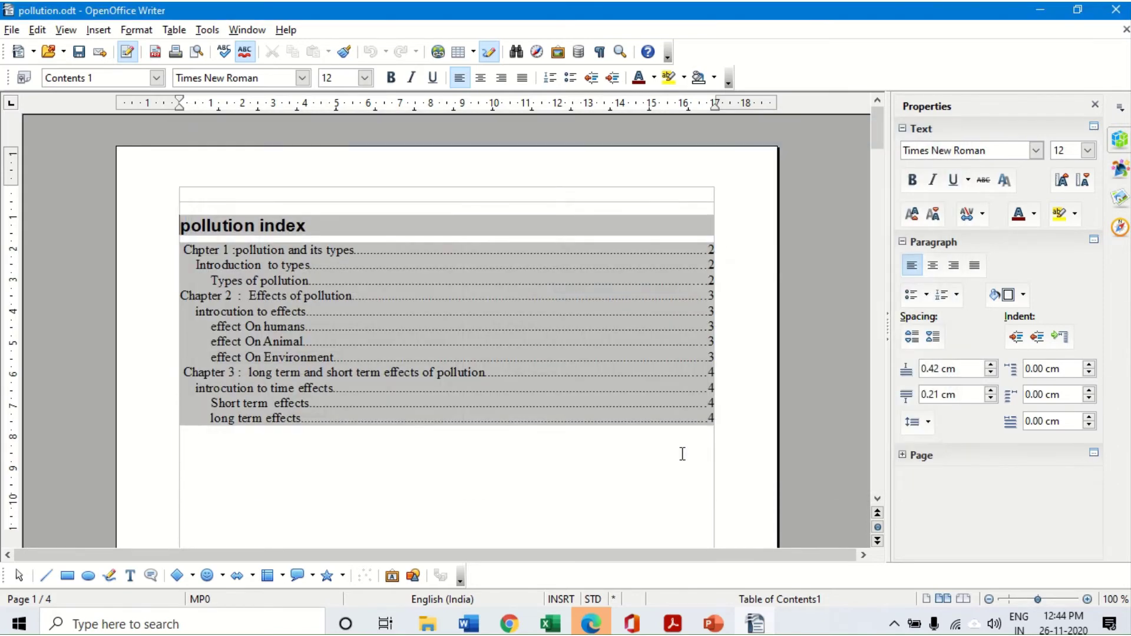
Apply the Contents 1 paragraph style to the "Hyperlinks to websites" line above the Chapter 2 title
scroll(577, 435, down, 3)
scroll(577, 435, down, 20)
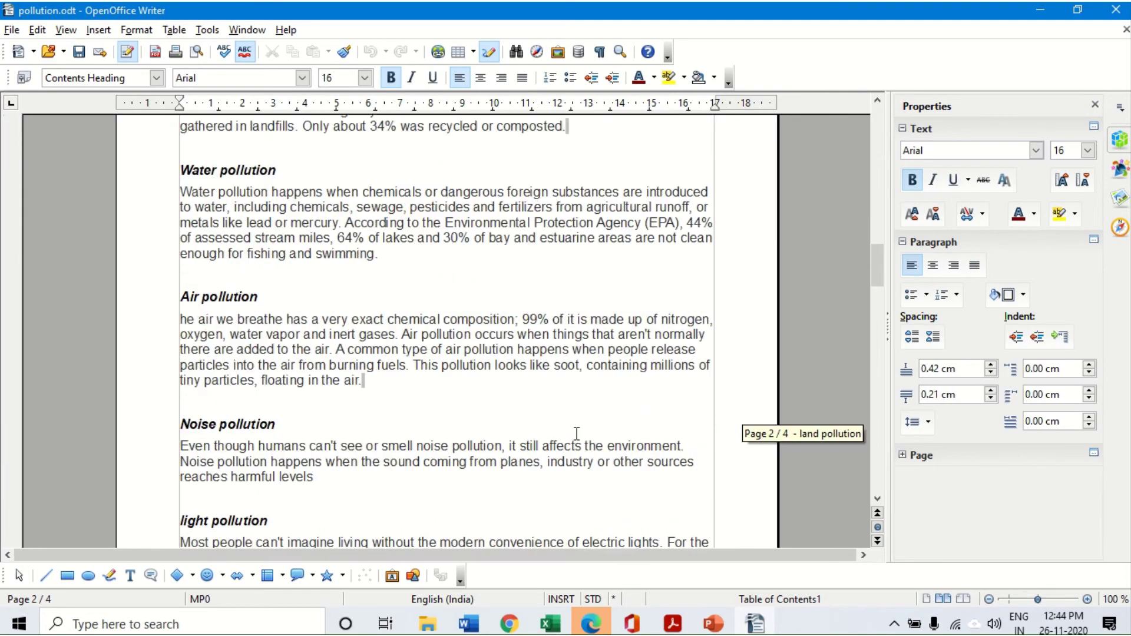
scroll(577, 435, down, 6)
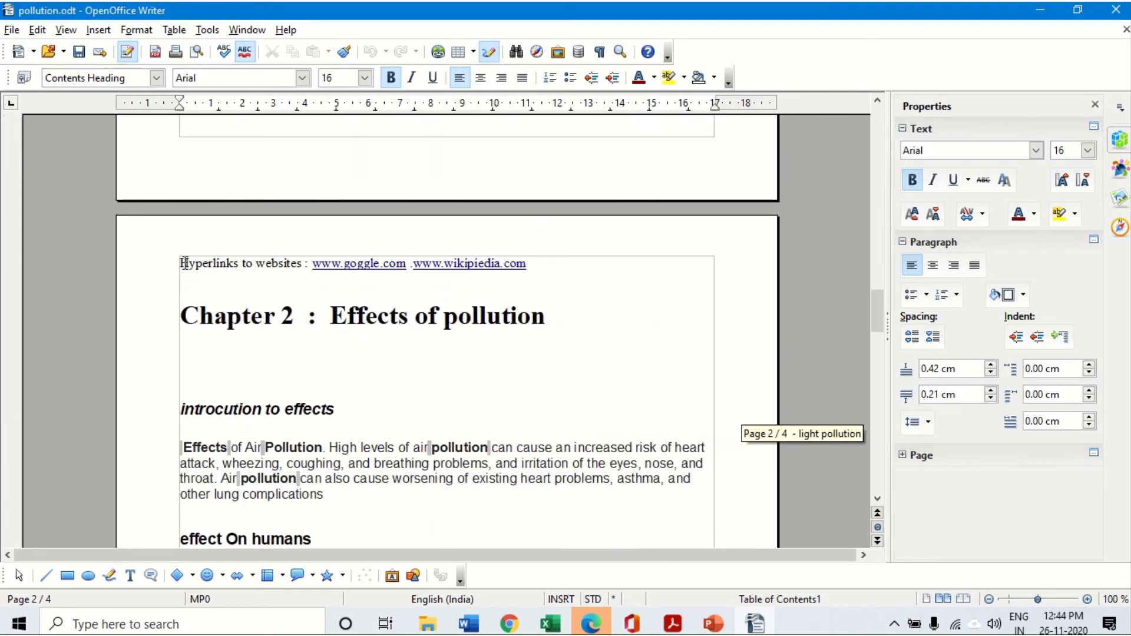
drag(183, 264, 546, 267)
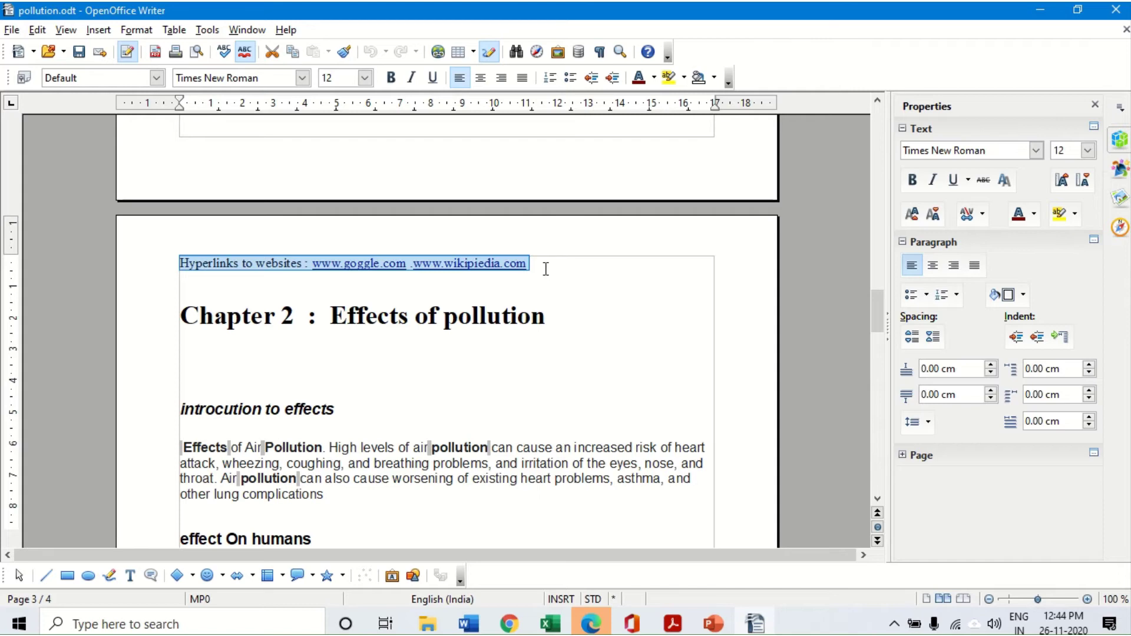
click(156, 78)
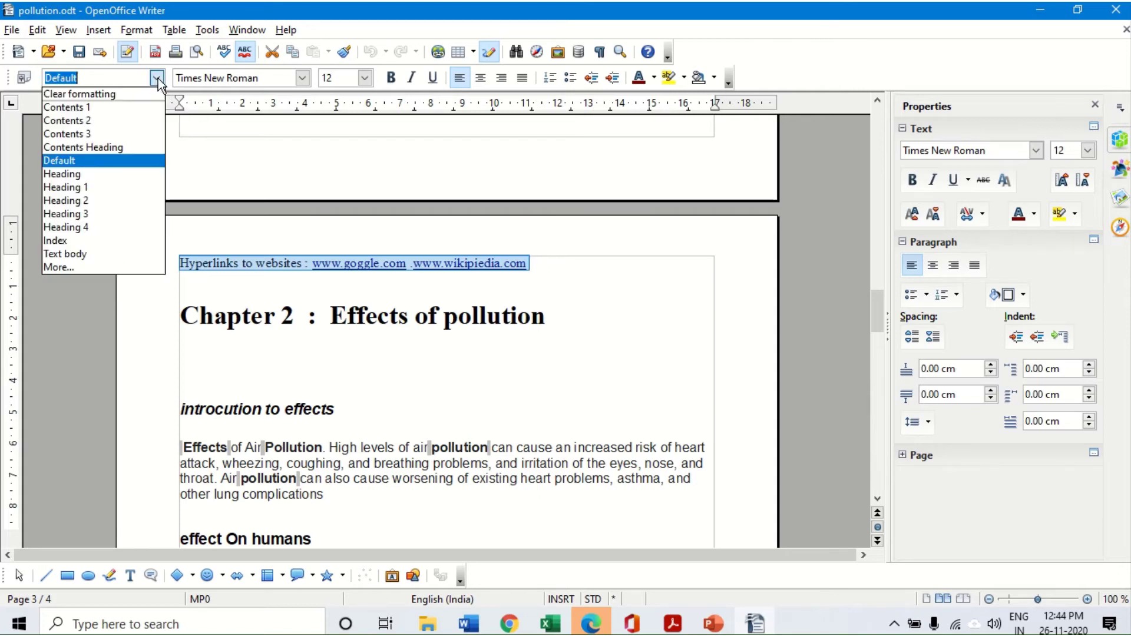
click(70, 106)
click(585, 307)
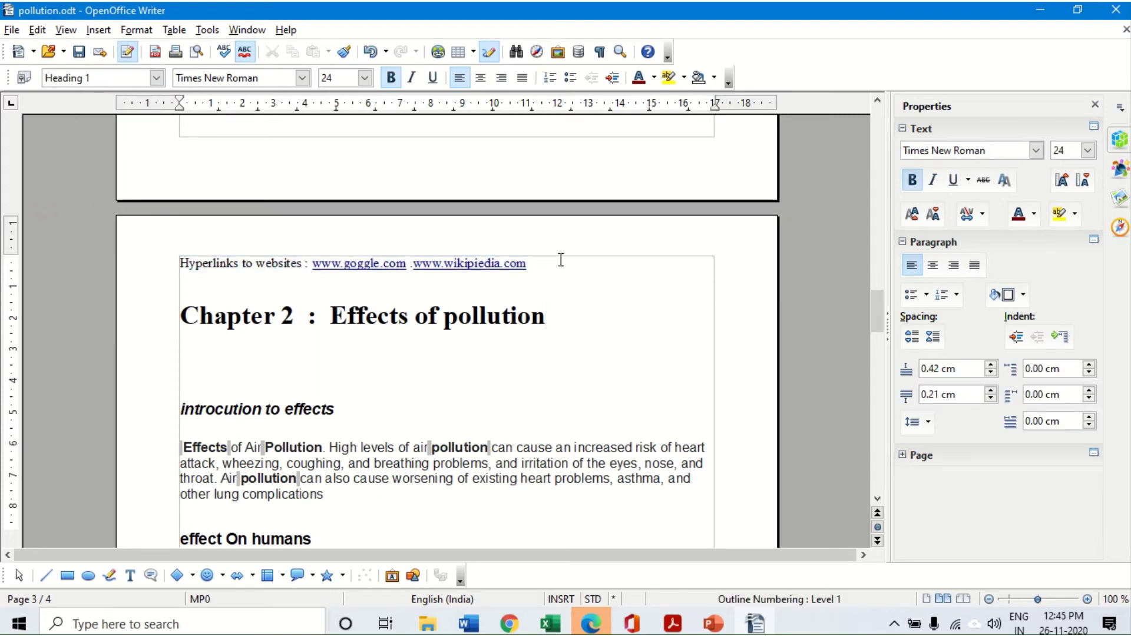
scroll(574, 300, up, 20)
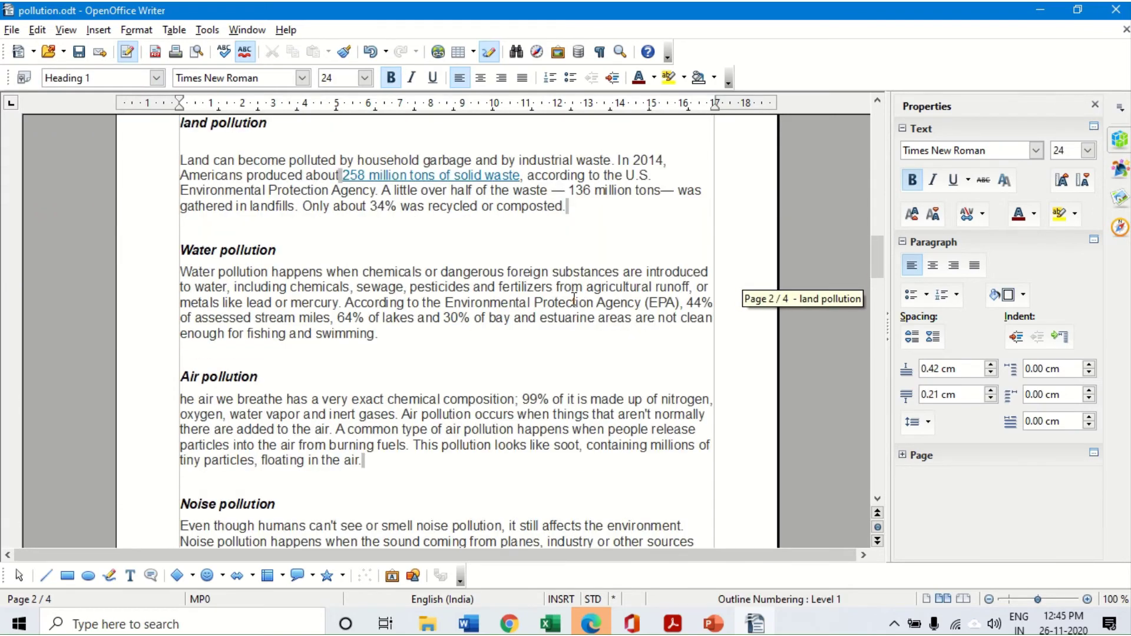
Edit the "pollution index" so that it is also created from Additional Styles besides the outline
scroll(574, 298, up, 10)
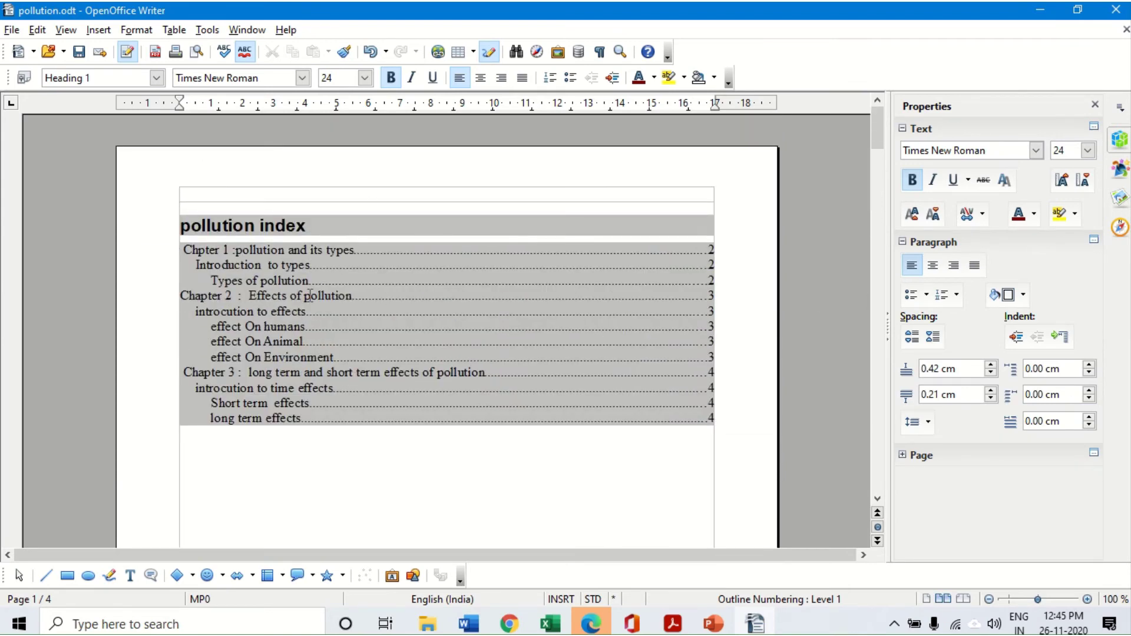
scroll(309, 294, down, 1)
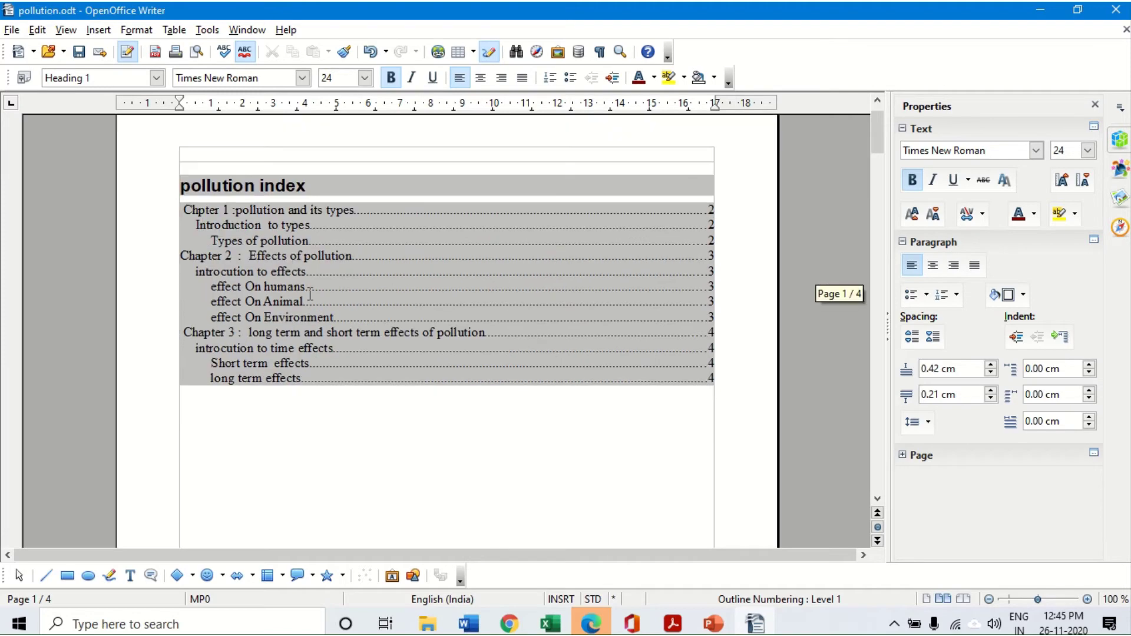
right_click(454, 248)
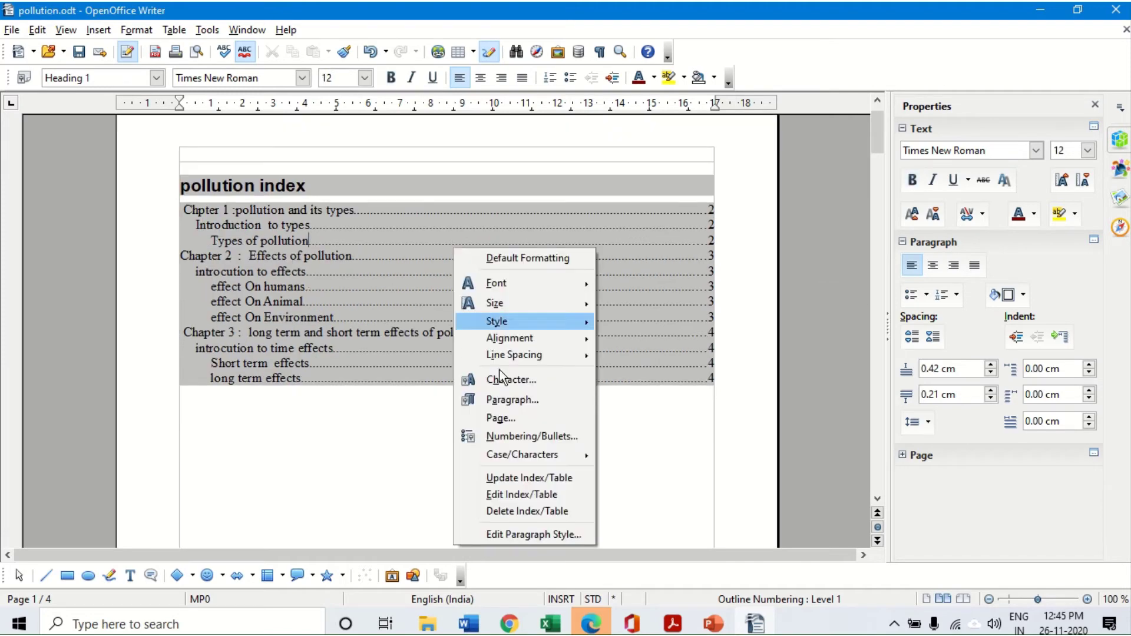
click(509, 494)
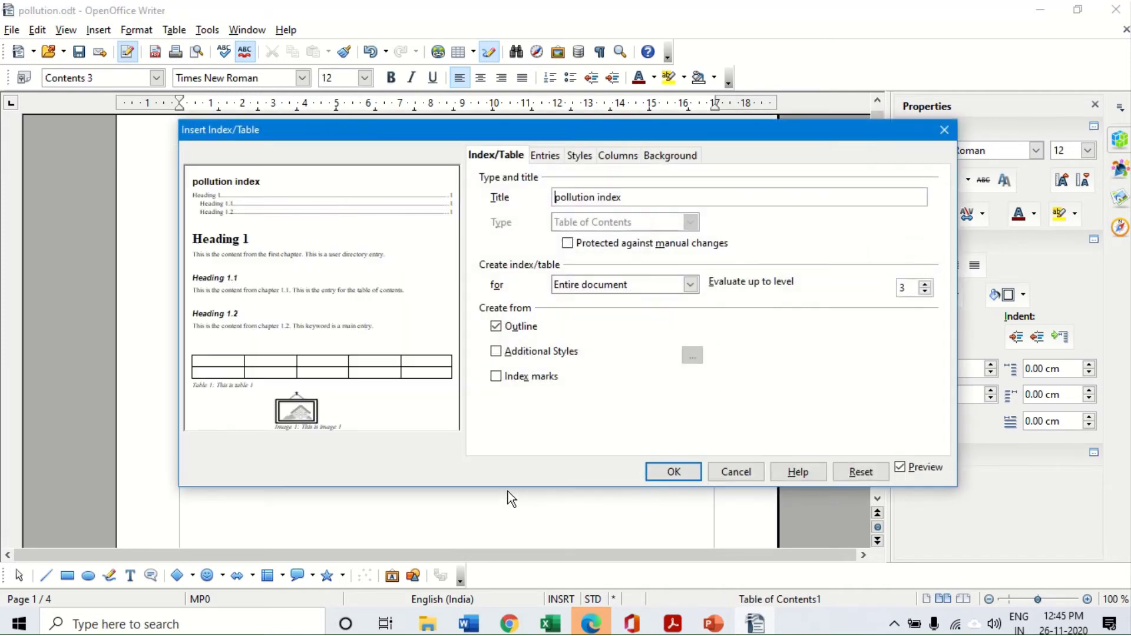
click(517, 353)
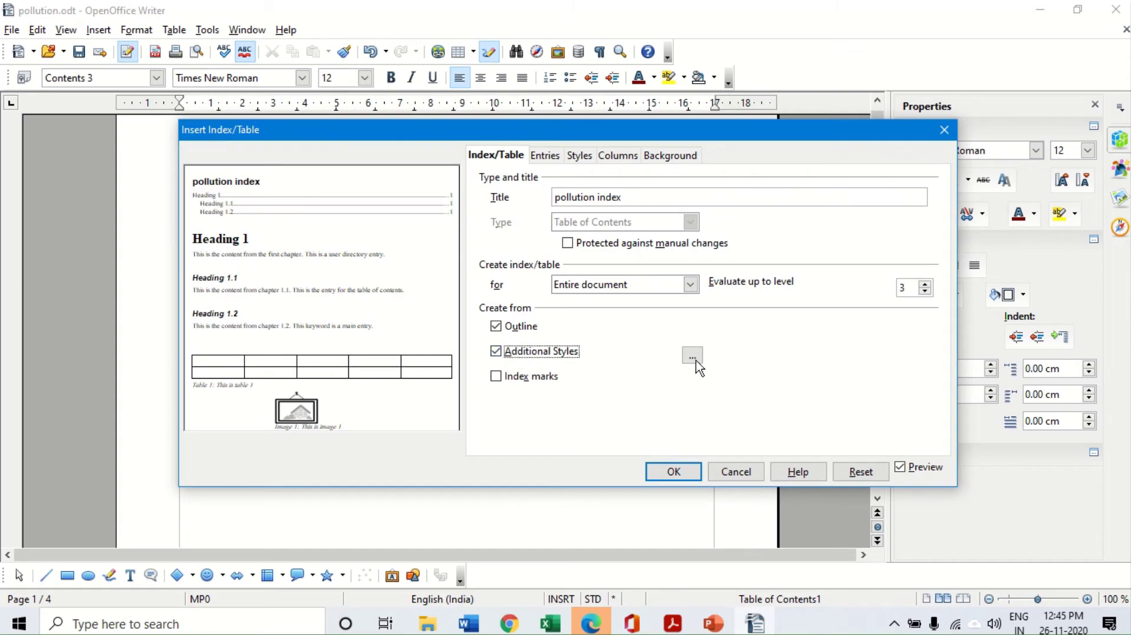
Assign the Contents 1 style to level 4 of the "pollution index" and apply the change to the index
click(693, 356)
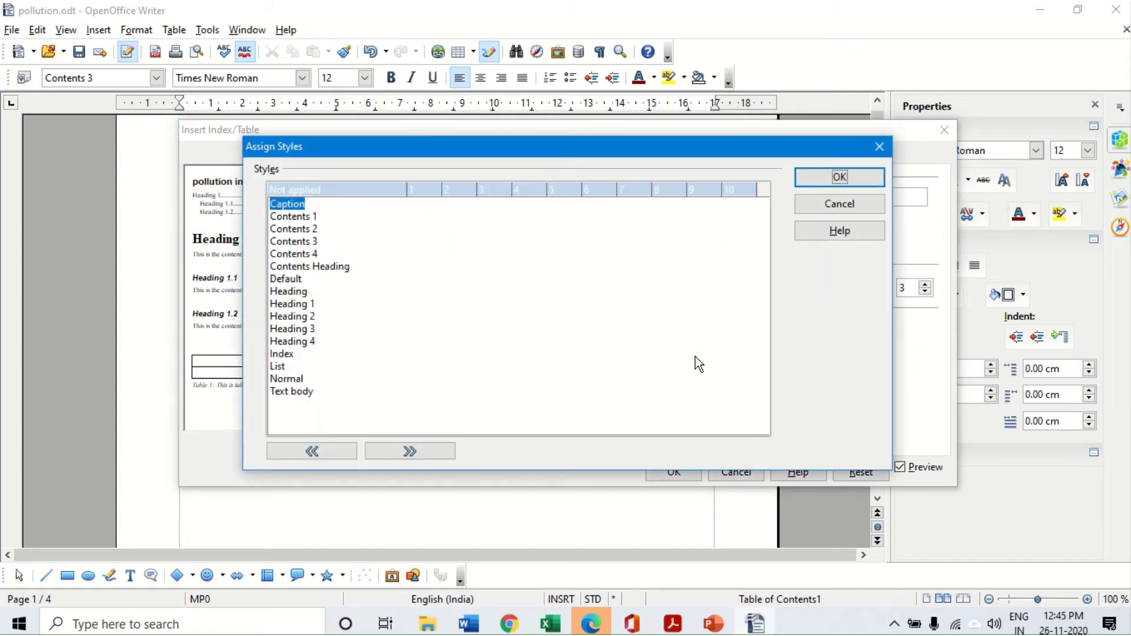
click(289, 218)
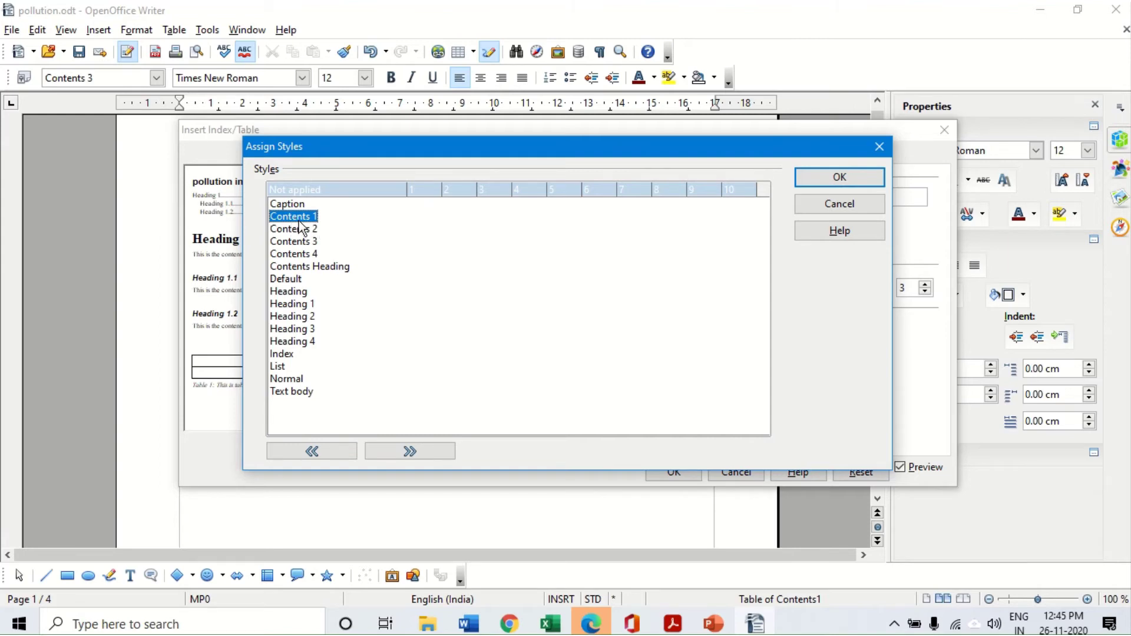
click(411, 452)
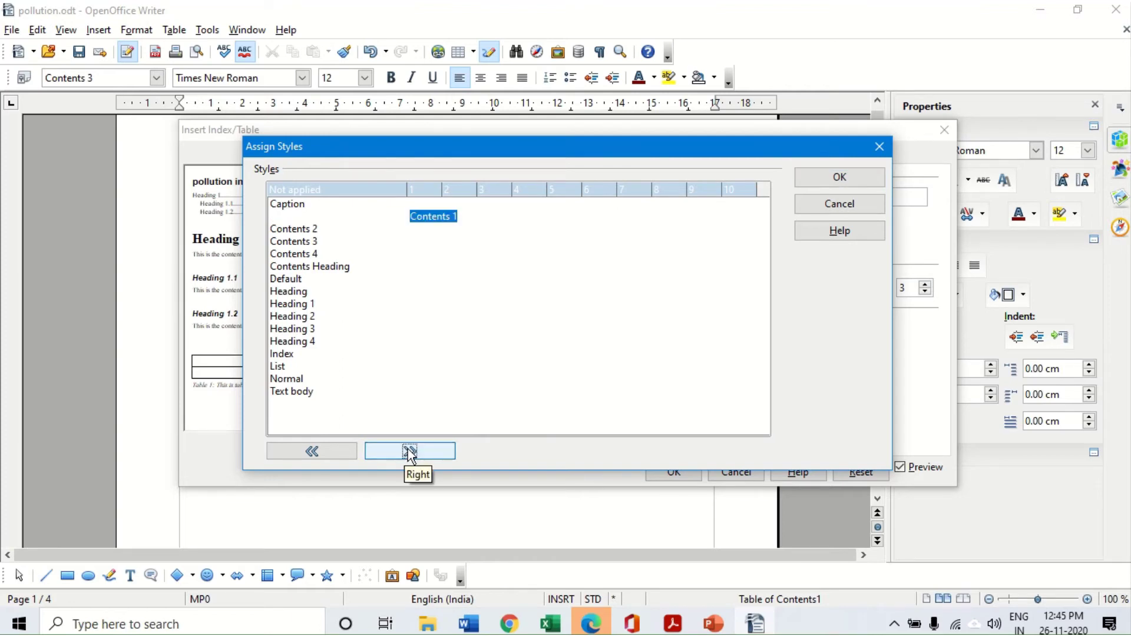
click(411, 452)
click(411, 452)
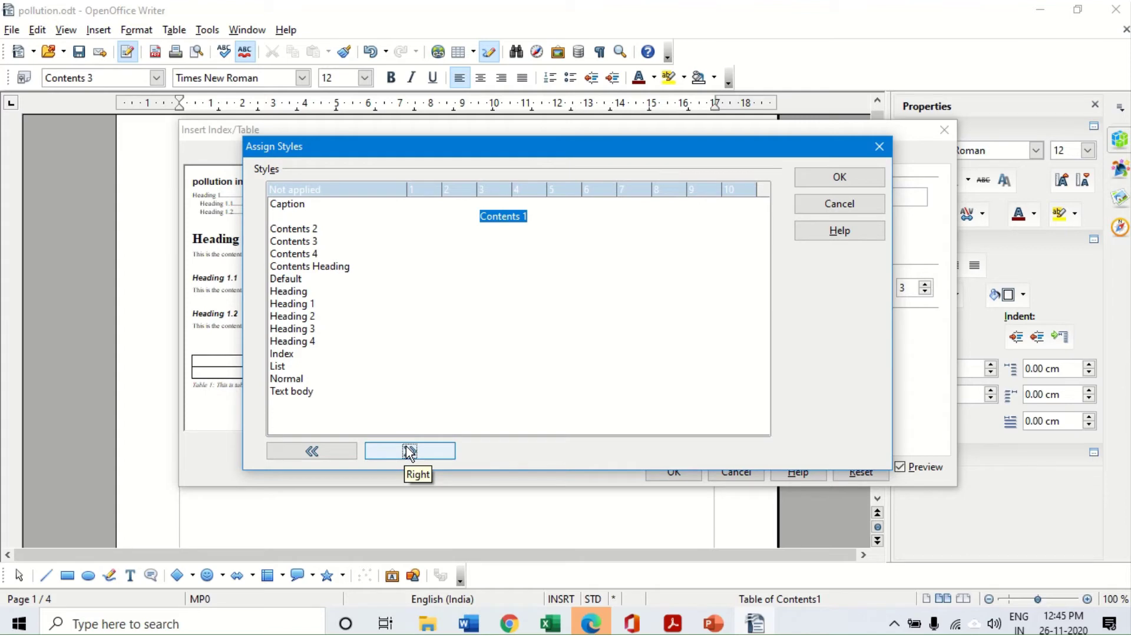
click(410, 452)
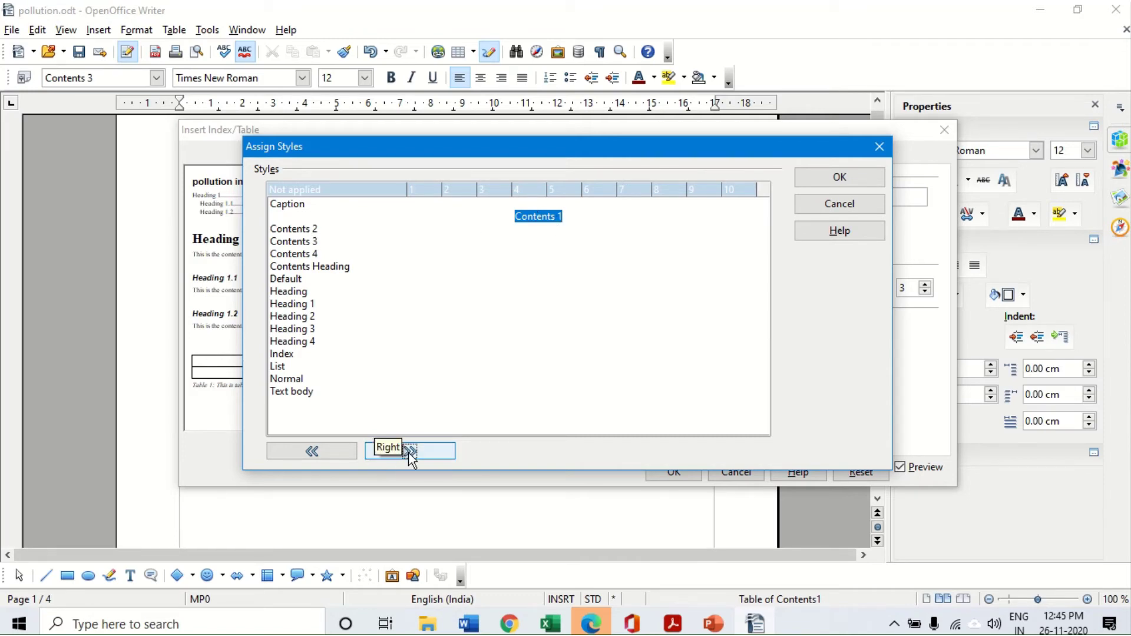
click(849, 178)
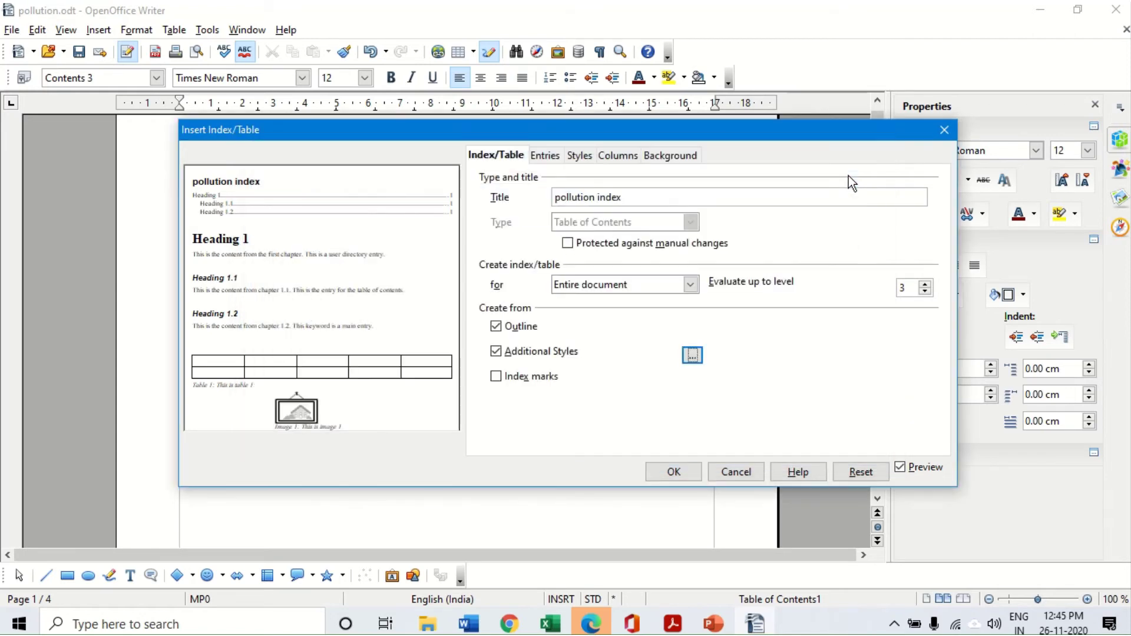
click(672, 472)
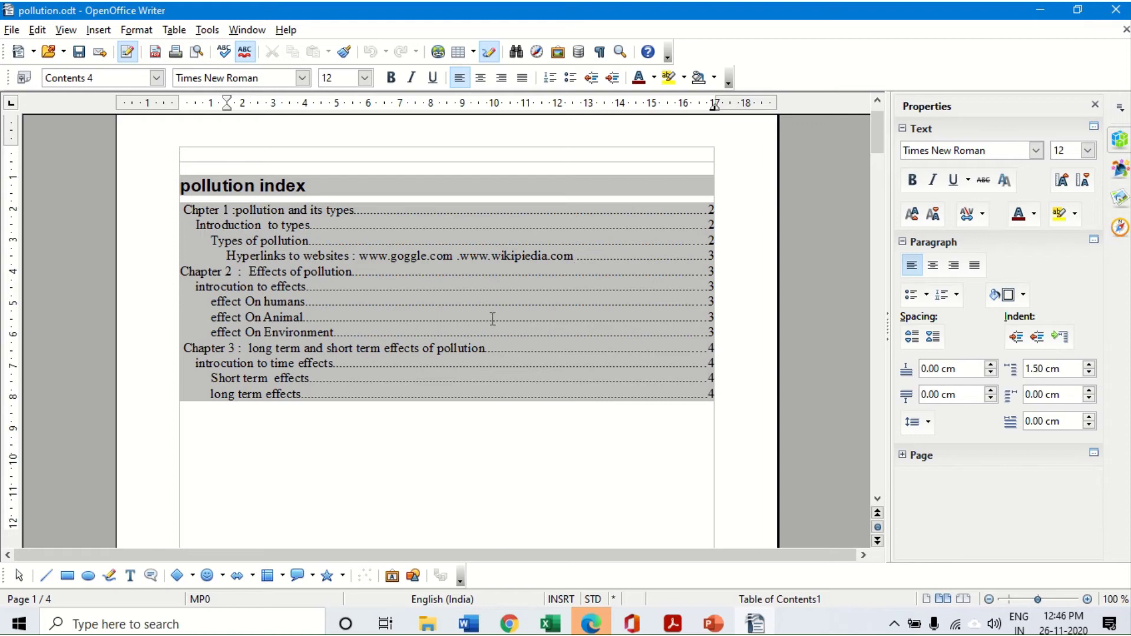
Move the Contents 1 style back to Not applied in the index's additional styles and apply the change
right_click(462, 296)
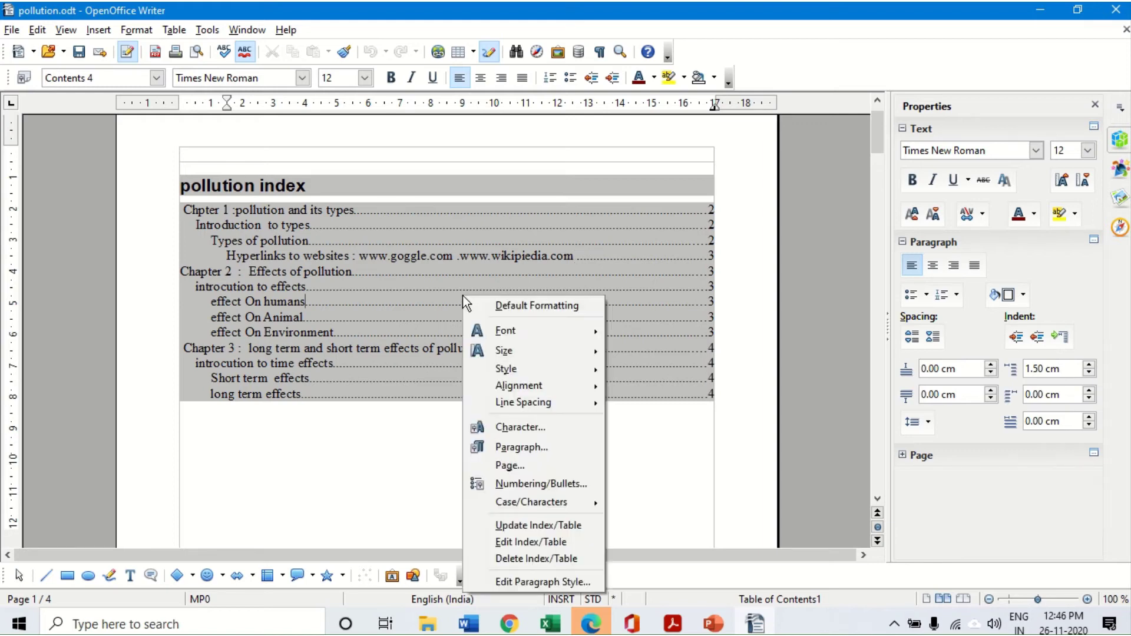
click(530, 542)
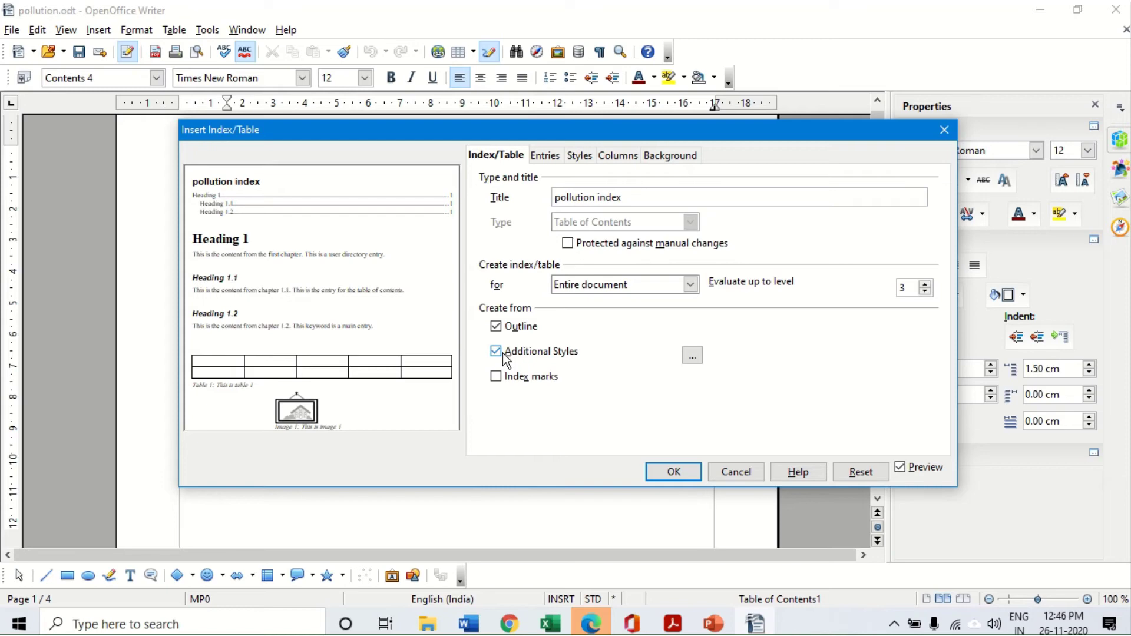
click(504, 354)
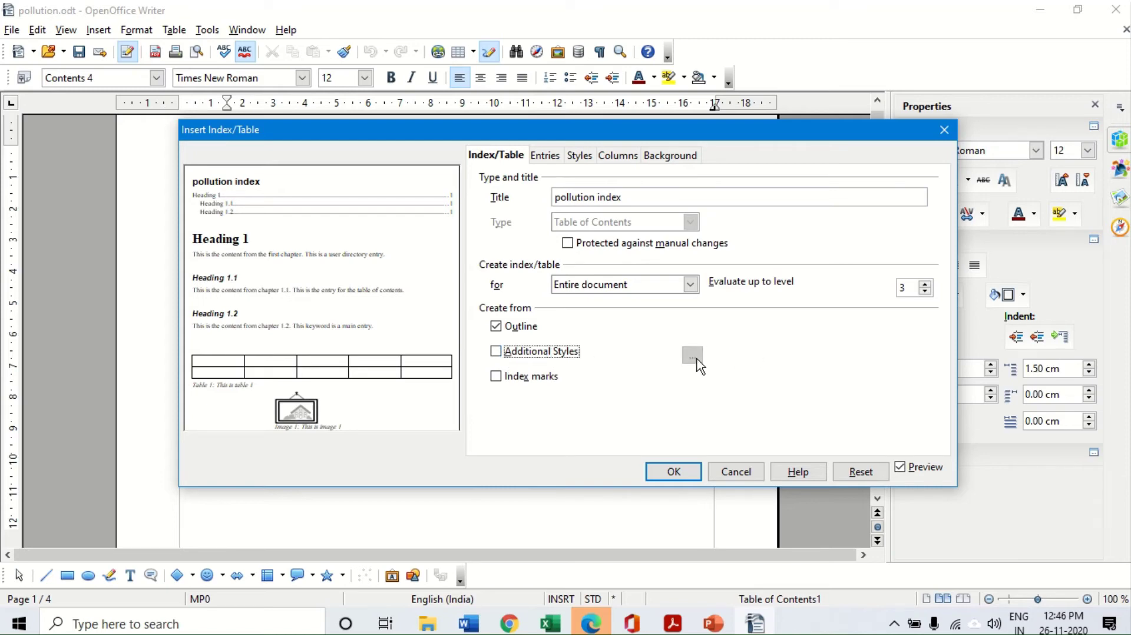
click(518, 353)
click(691, 359)
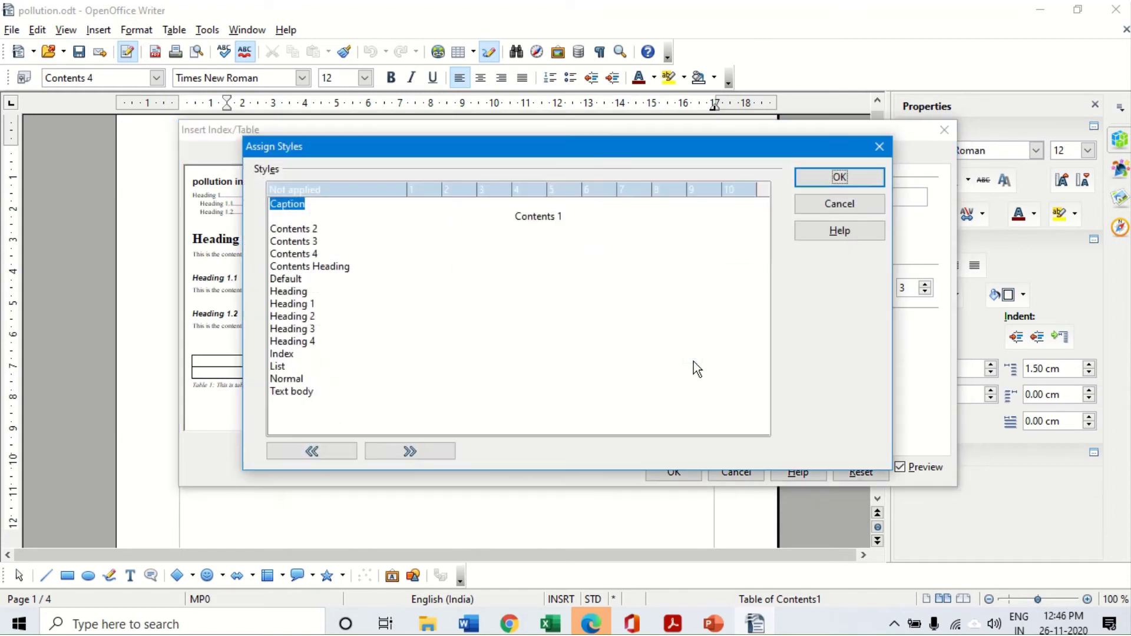
click(522, 219)
click(312, 451)
click(312, 450)
click(314, 453)
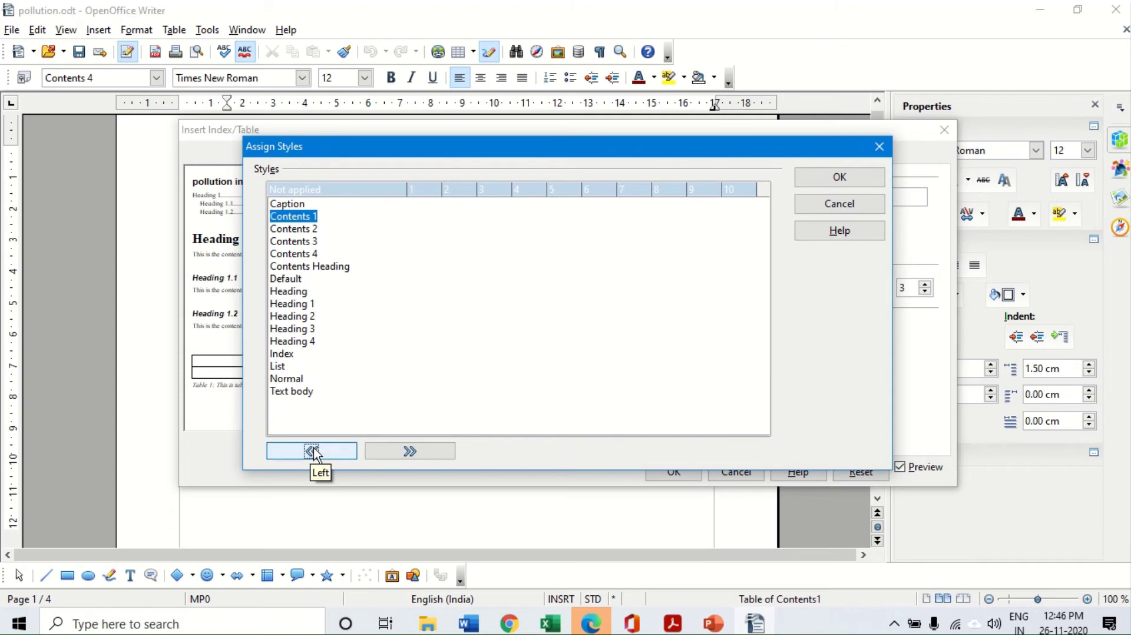
click(857, 178)
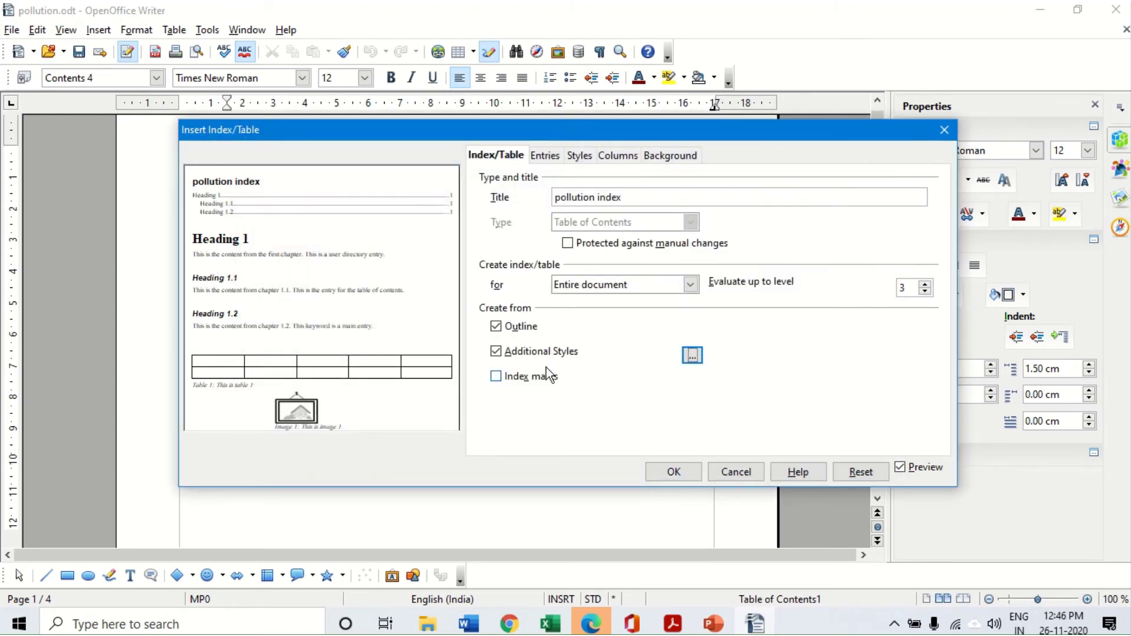
click(668, 472)
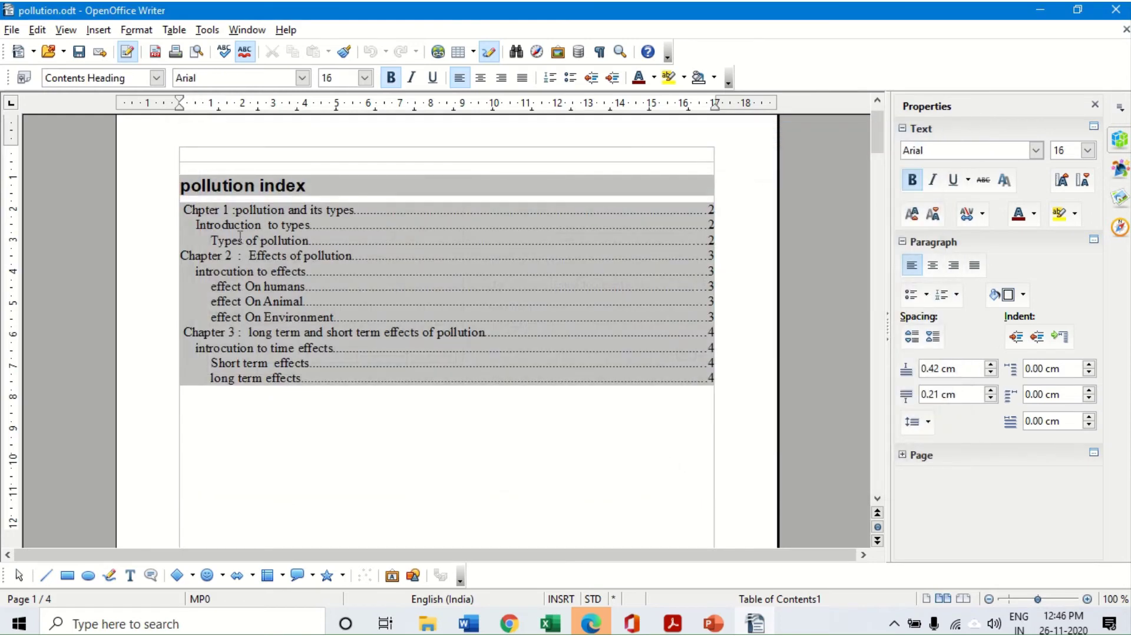
Reopen the "pollution index" settings and review its entries, styles, columns and background options
right_click(422, 242)
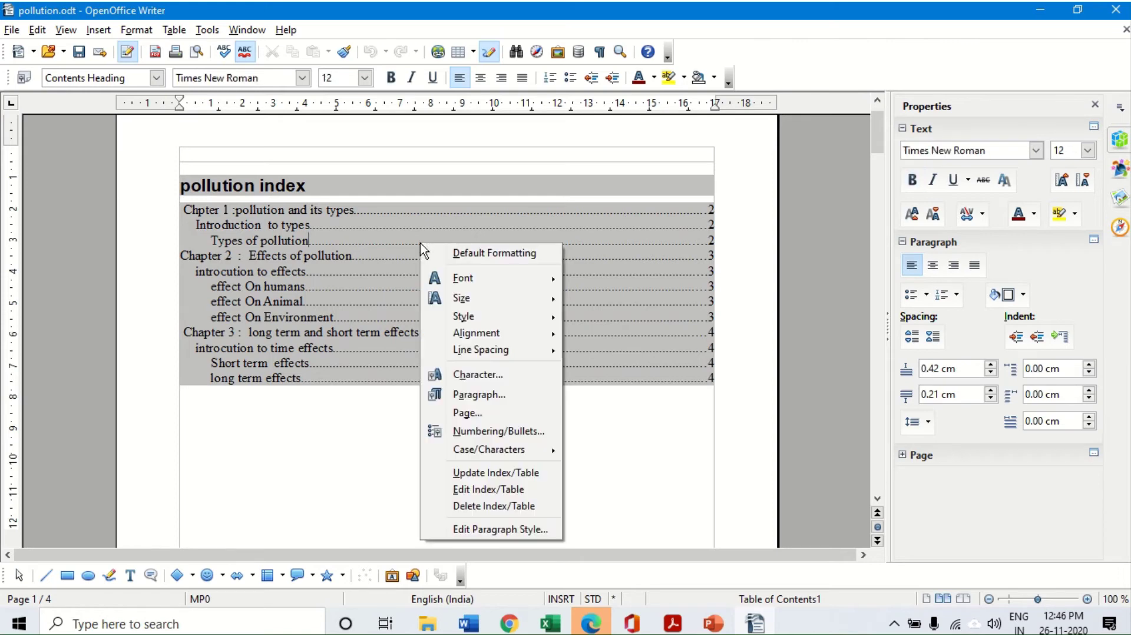
click(487, 491)
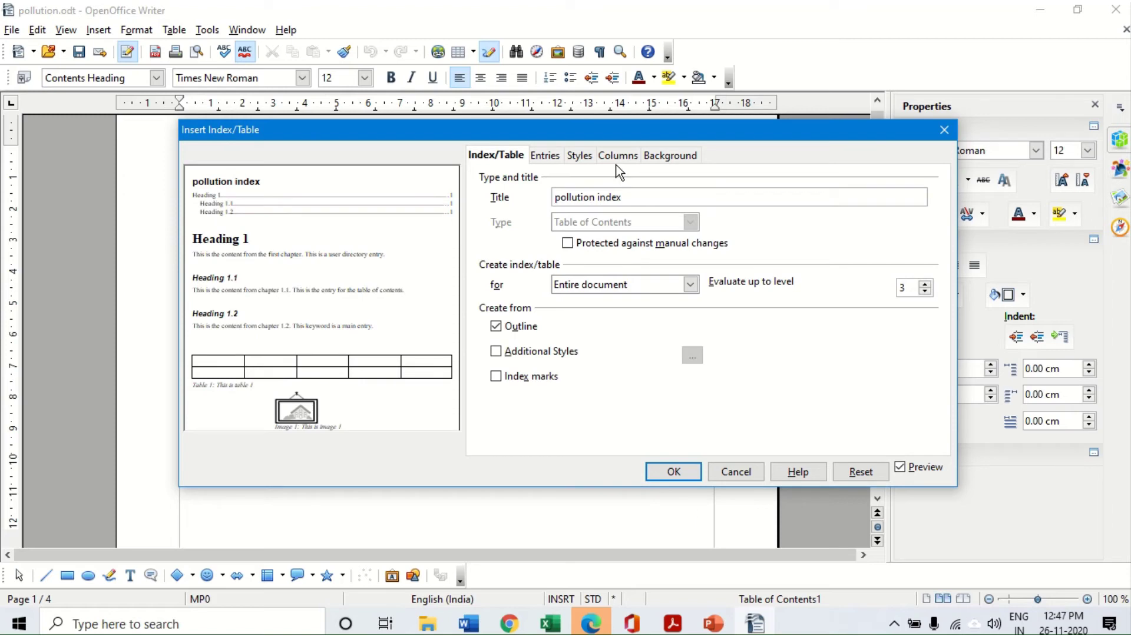
click(560, 157)
click(591, 159)
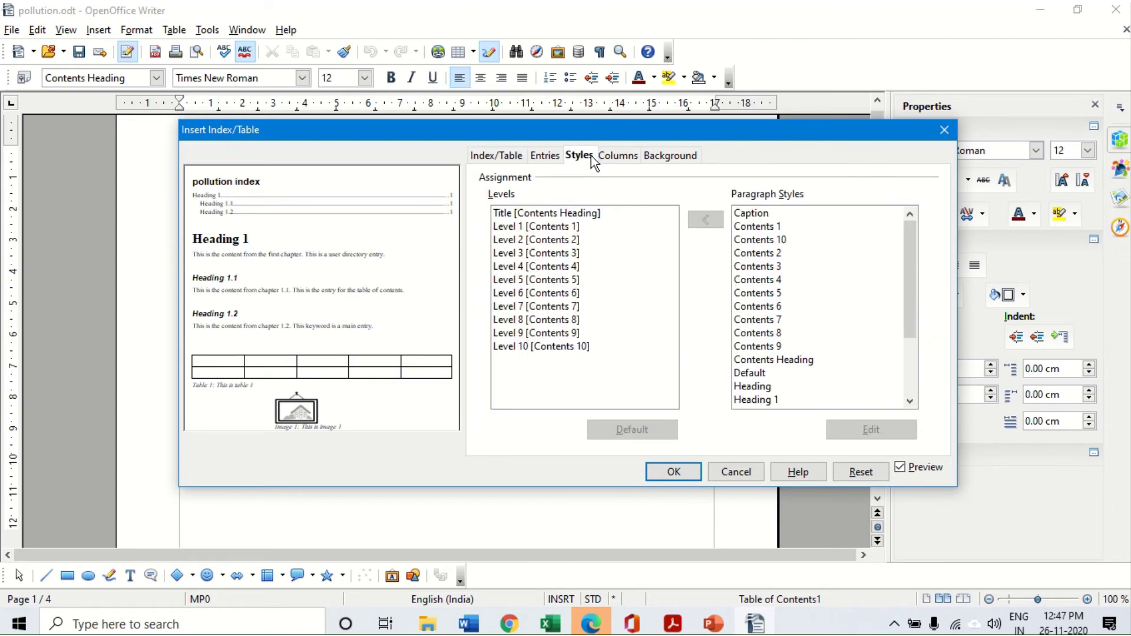
click(618, 156)
click(689, 156)
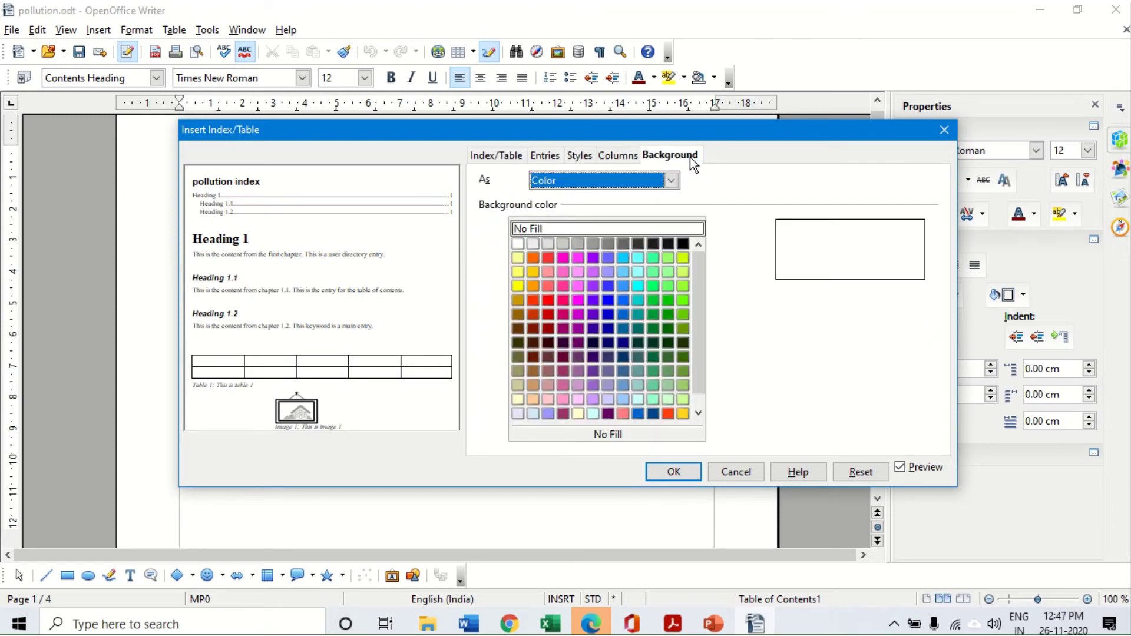
click(619, 156)
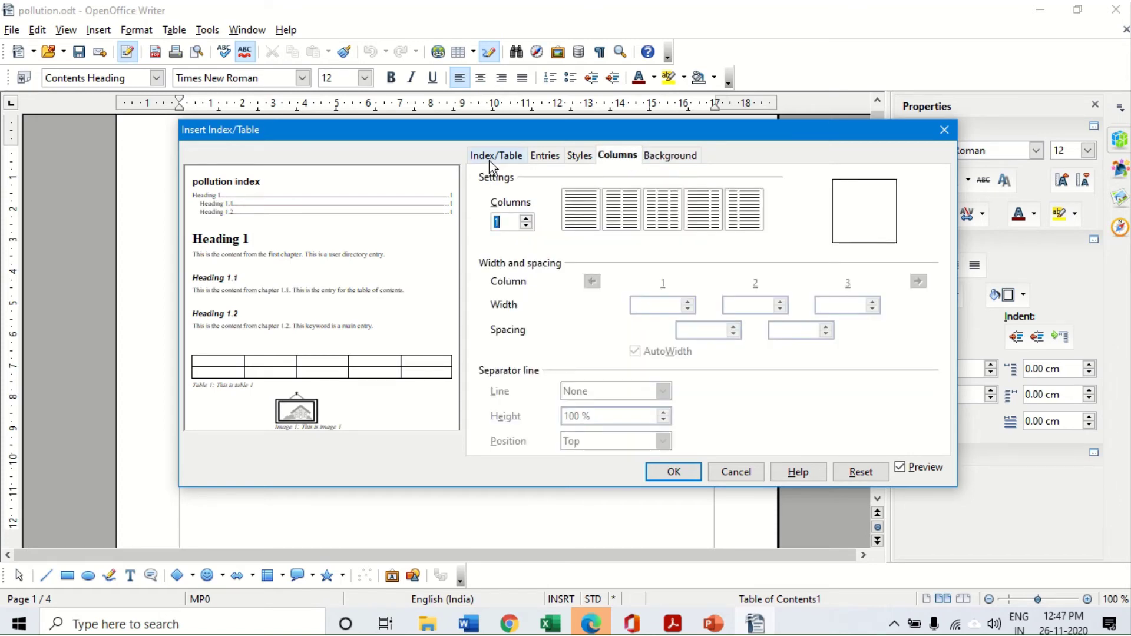
click(493, 156)
click(618, 156)
click(675, 157)
click(638, 158)
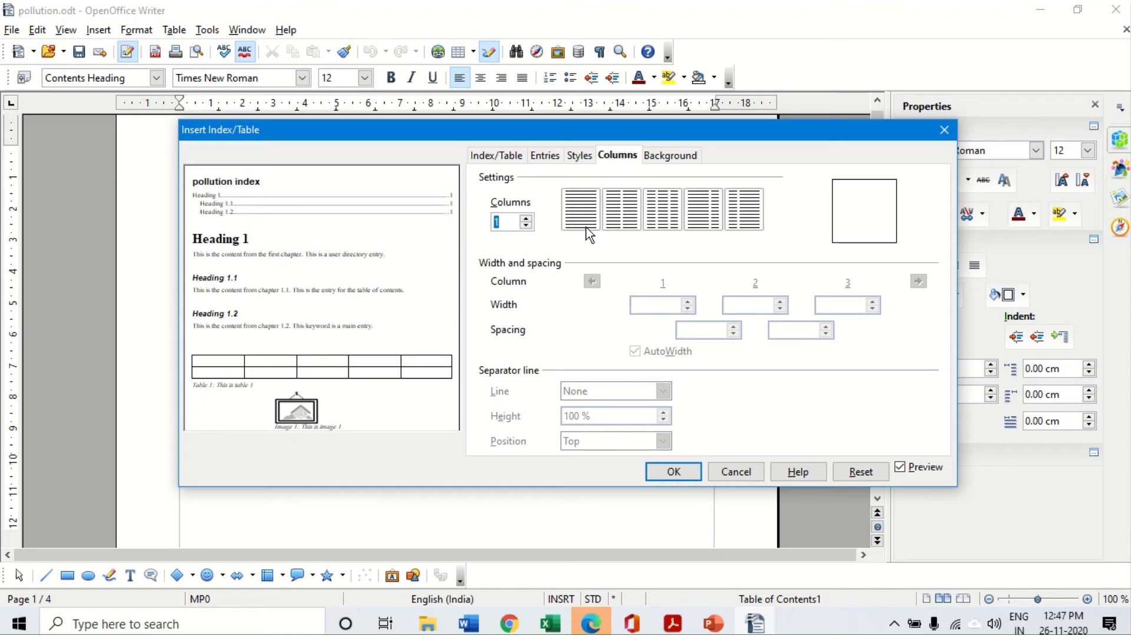
Lay out the "pollution index" in 2 columns with equal size, after trying the three-column preset
click(635, 219)
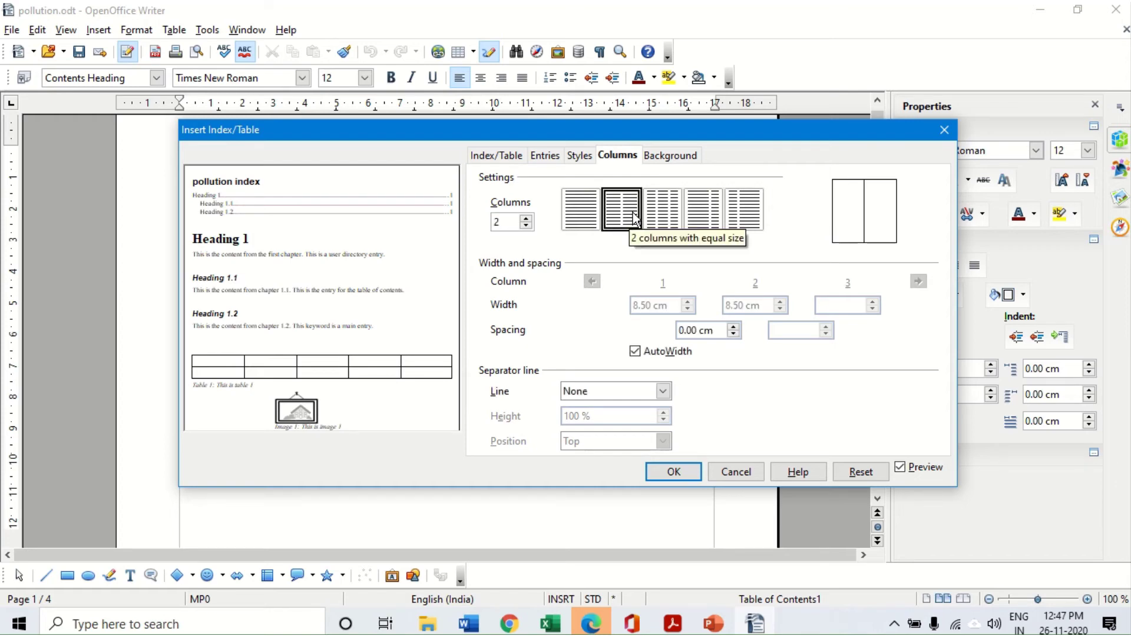
click(665, 222)
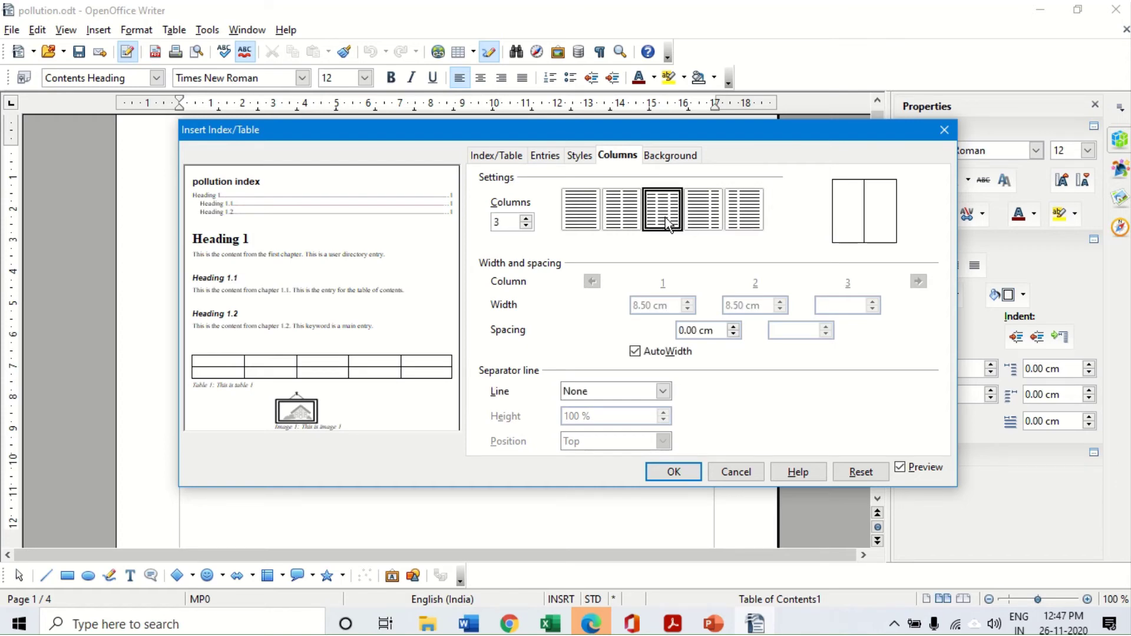
click(635, 221)
click(674, 472)
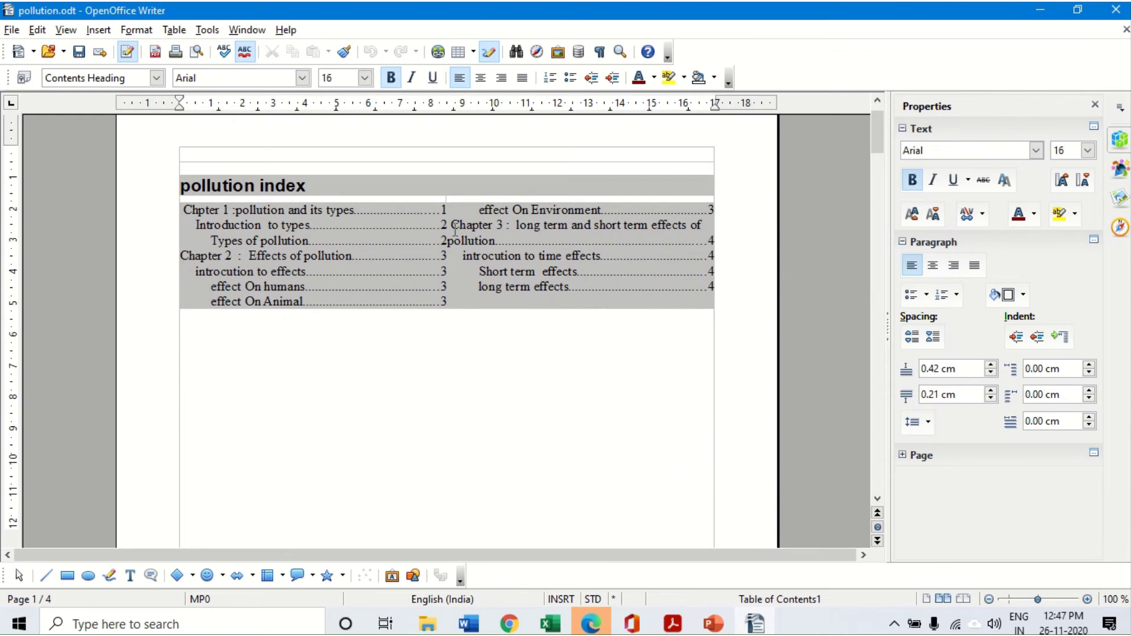
Edit the "pollution index" again and change its layout to 3 columns with equal size
right_click(481, 231)
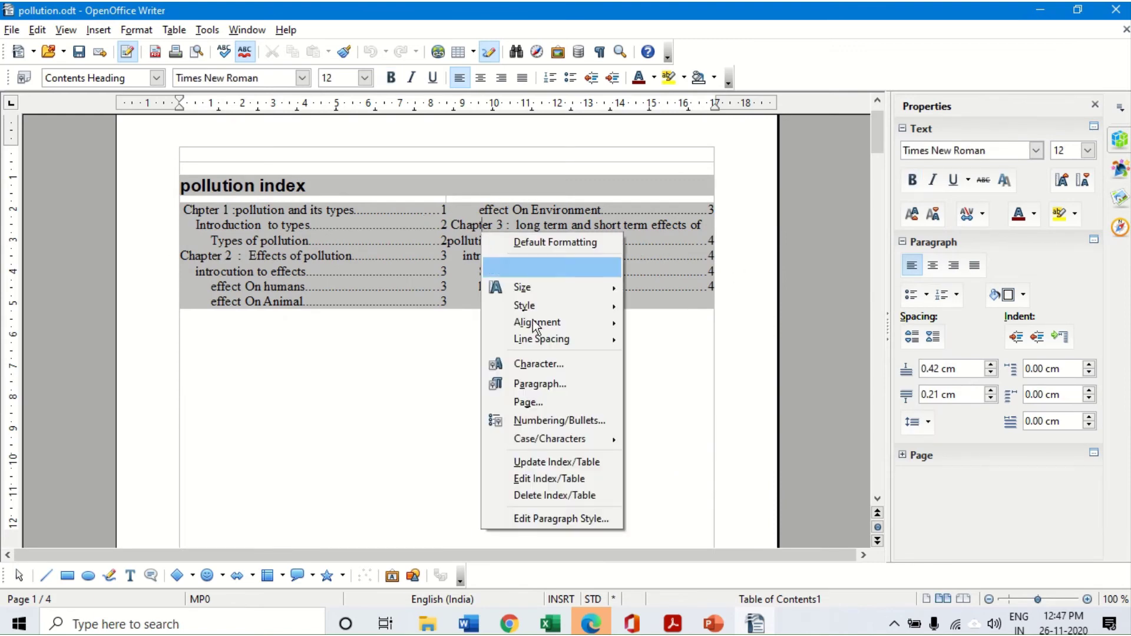
click(557, 482)
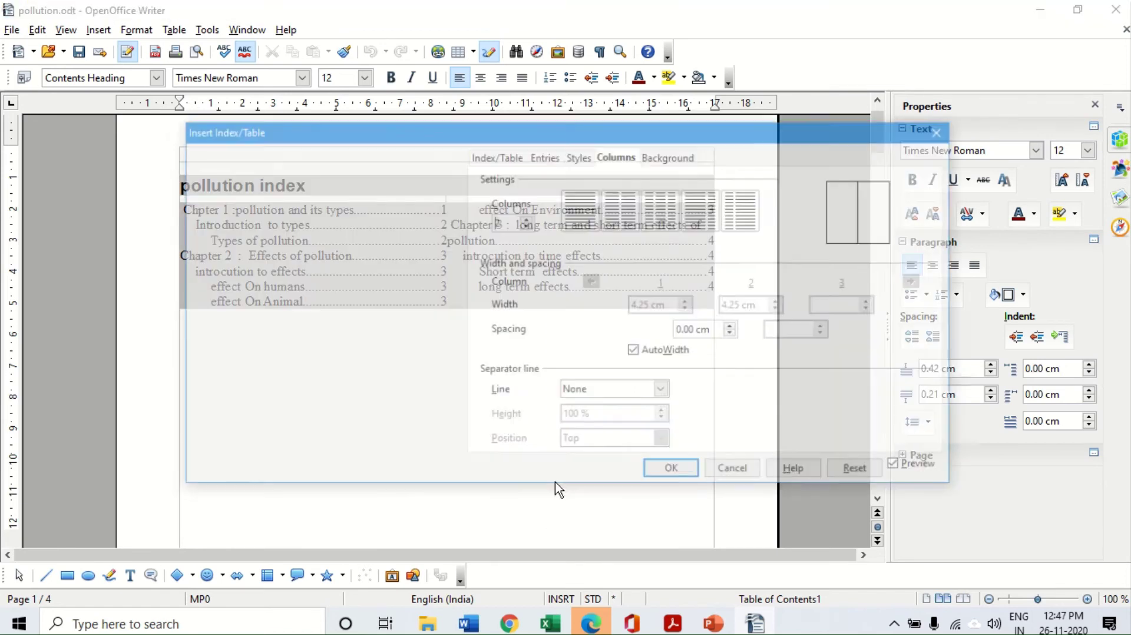
click(665, 224)
click(672, 471)
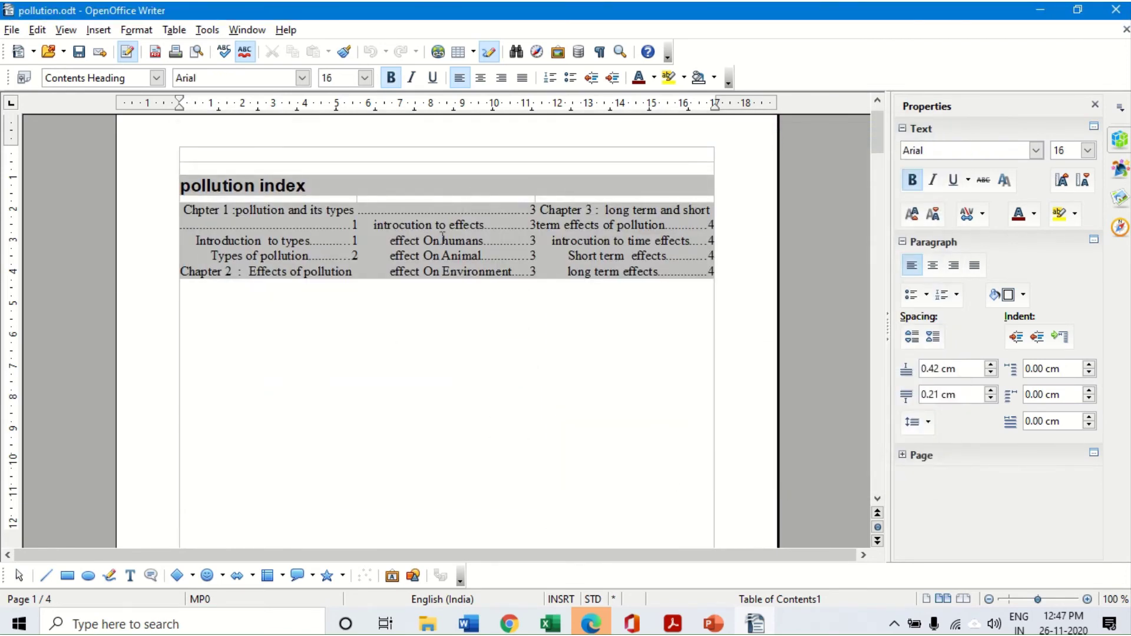
Return the "pollution index" to a 1 column layout and apply the setting
right_click(428, 227)
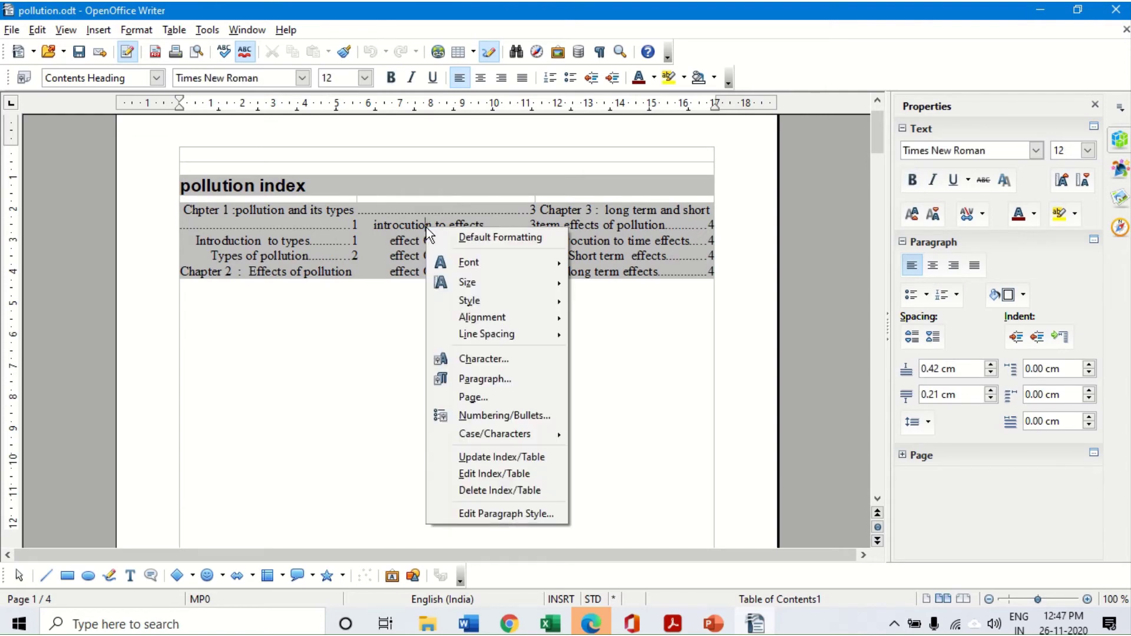
click(470, 477)
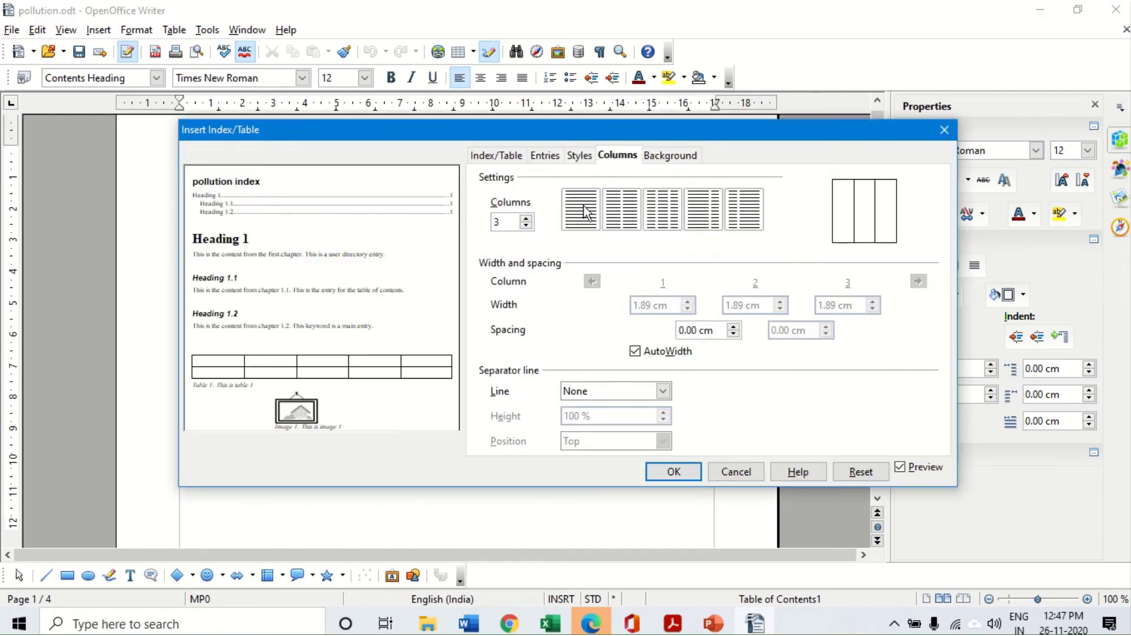
click(591, 221)
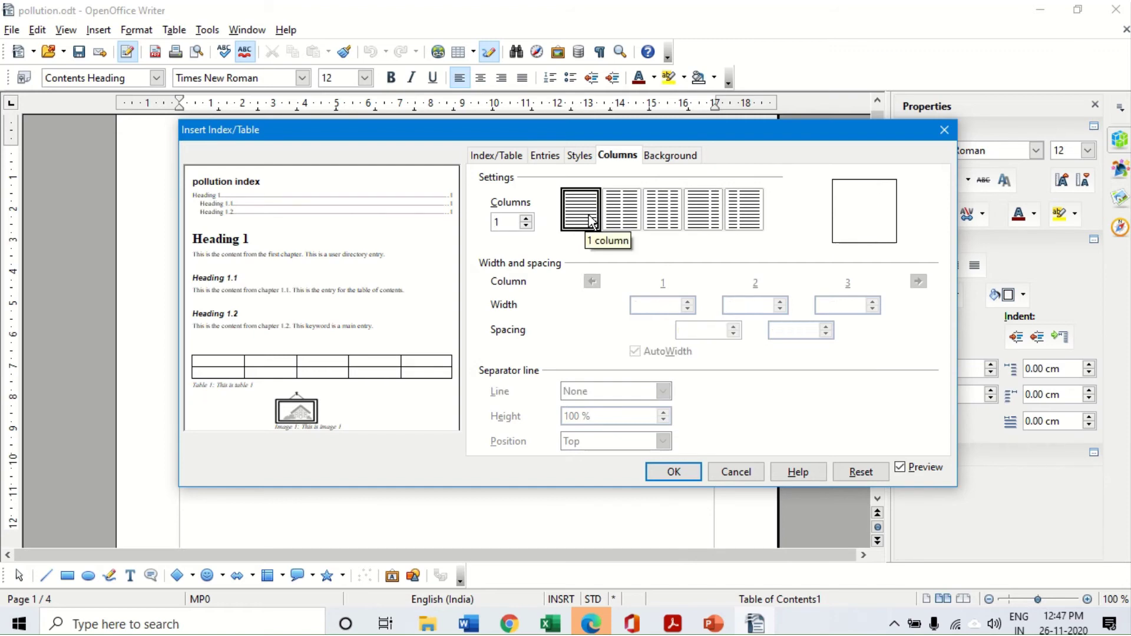
click(673, 472)
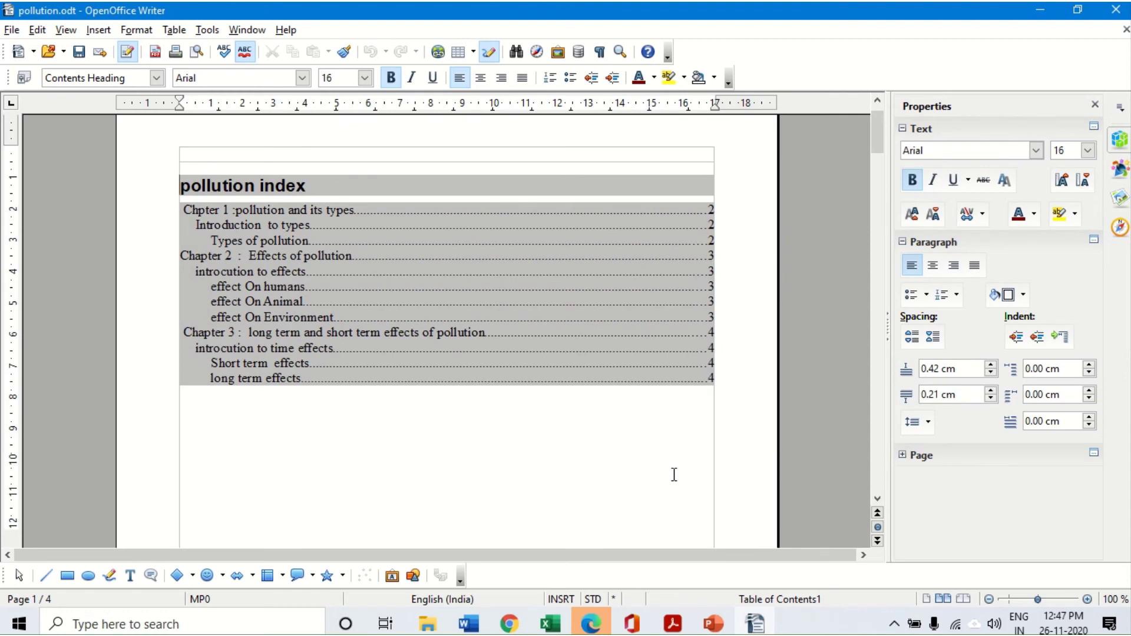
Edit the "pollution index" and apply a Gray 3 background color to it
right_click(534, 247)
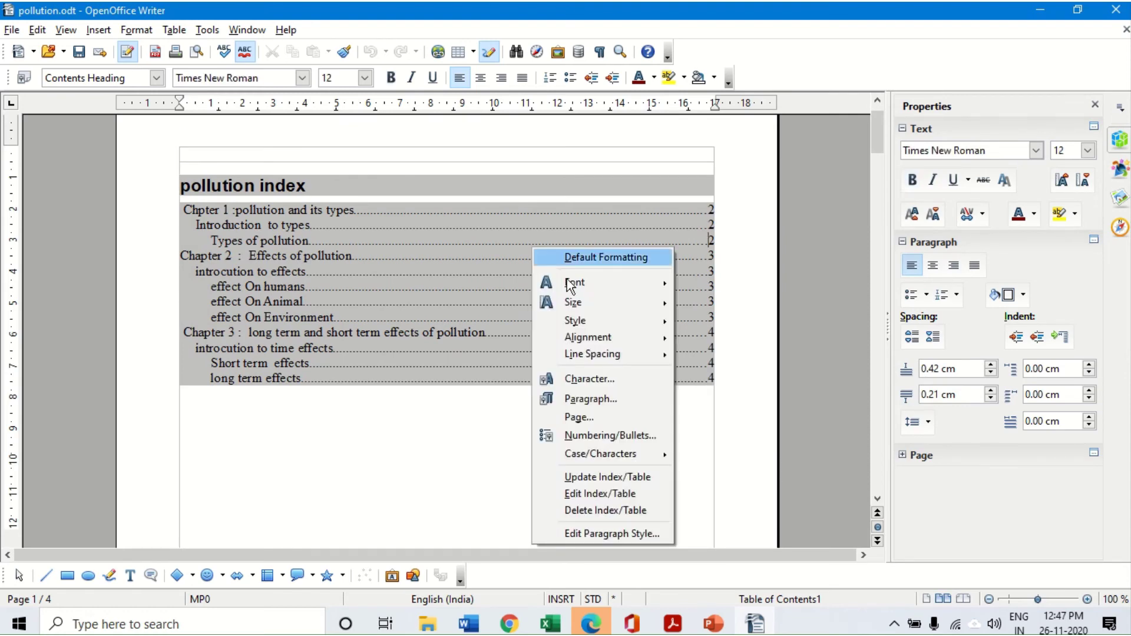
click(590, 481)
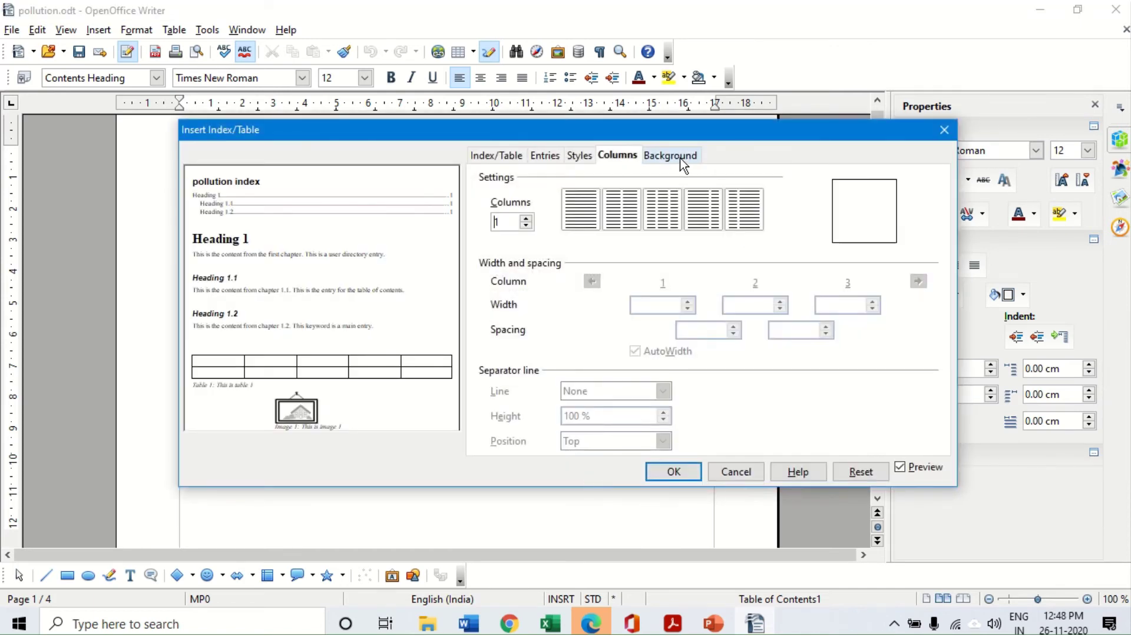
click(680, 158)
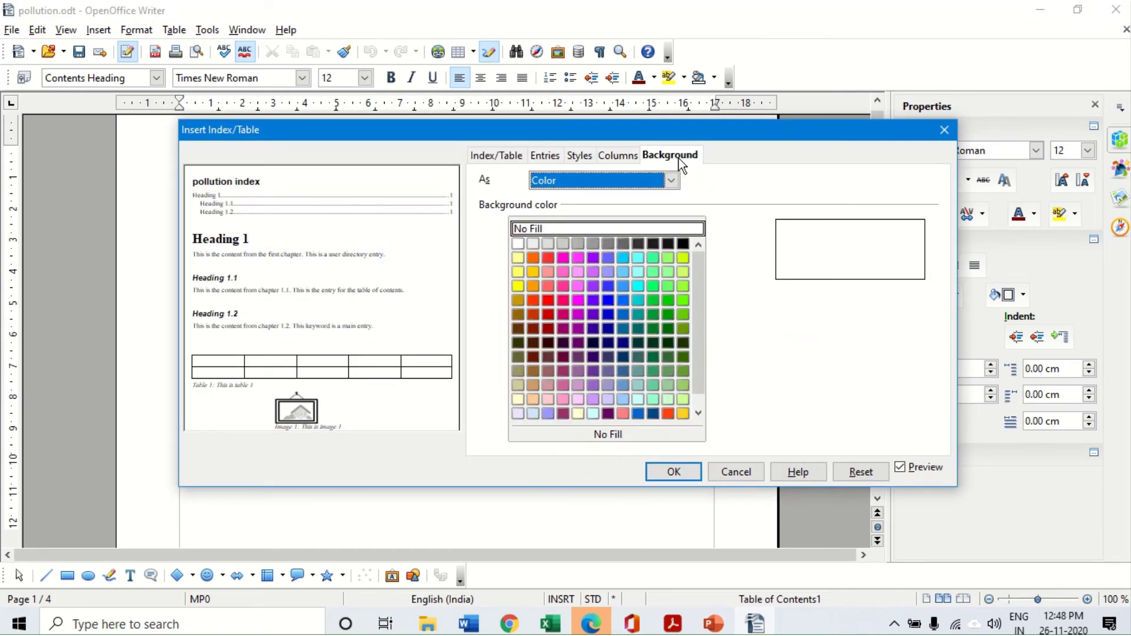
click(563, 244)
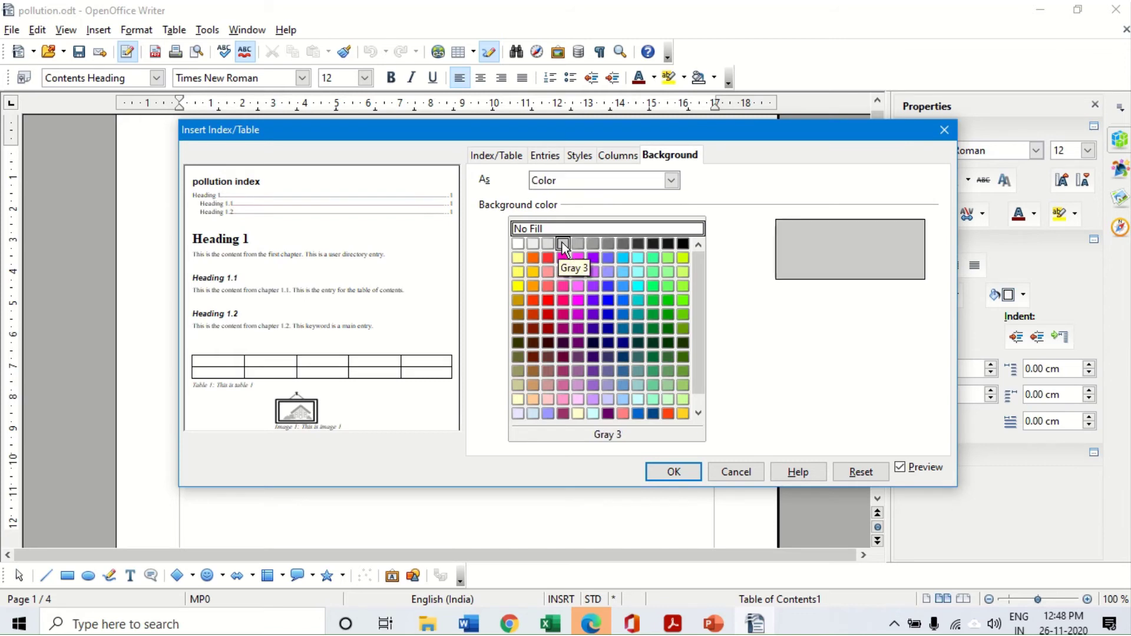
click(677, 480)
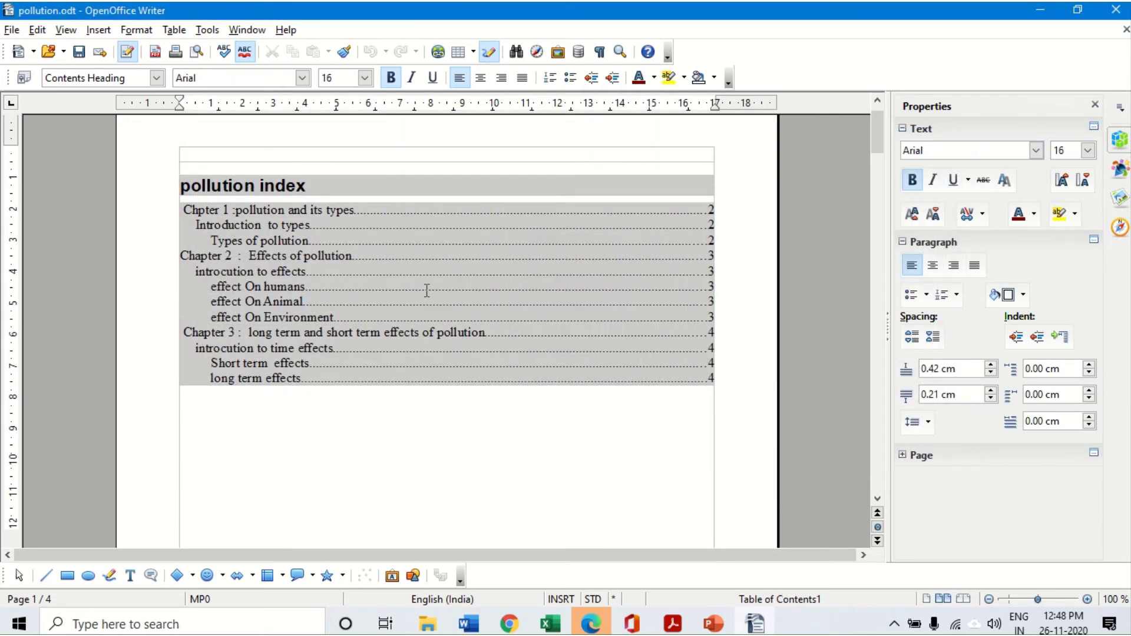
Change the background color of the "pollution index" to Red 1 and apply it
right_click(436, 269)
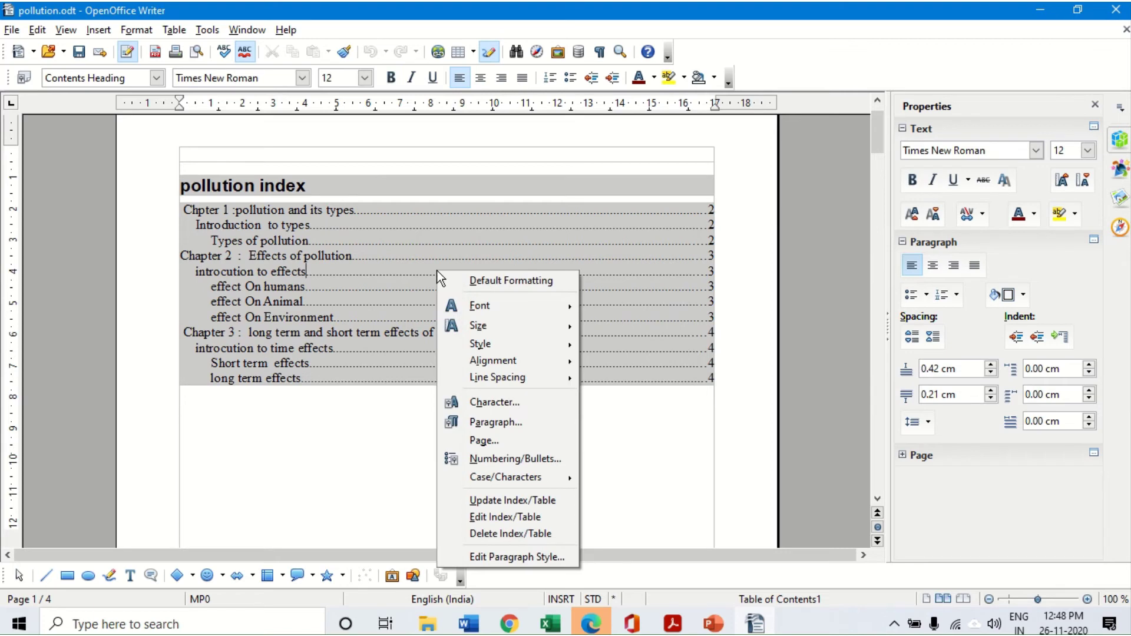
click(478, 517)
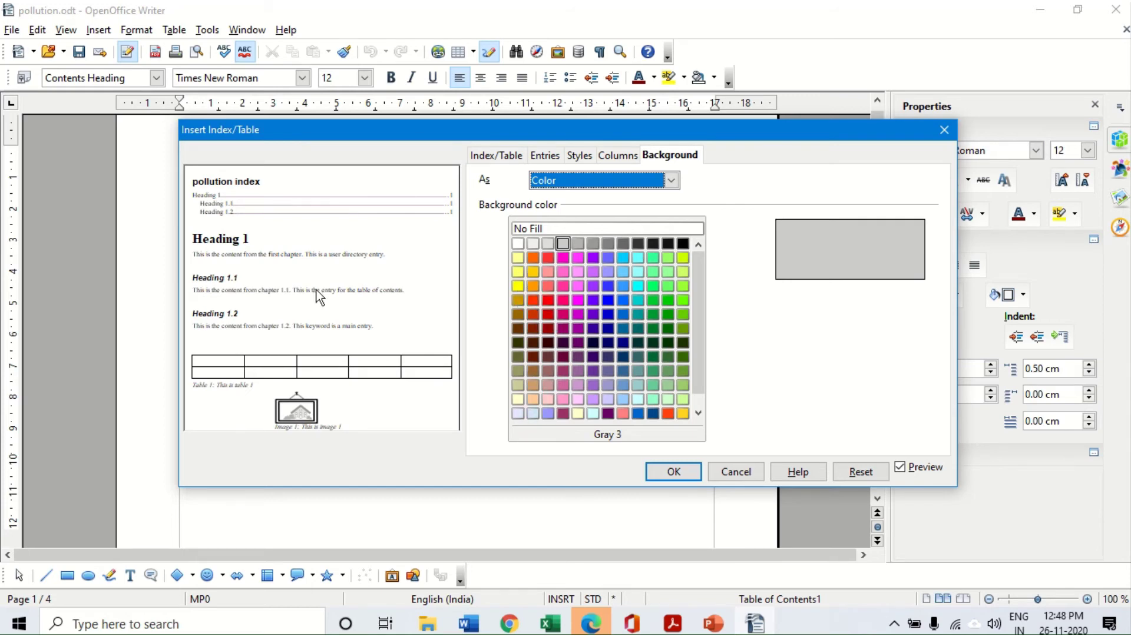
click(548, 273)
click(656, 470)
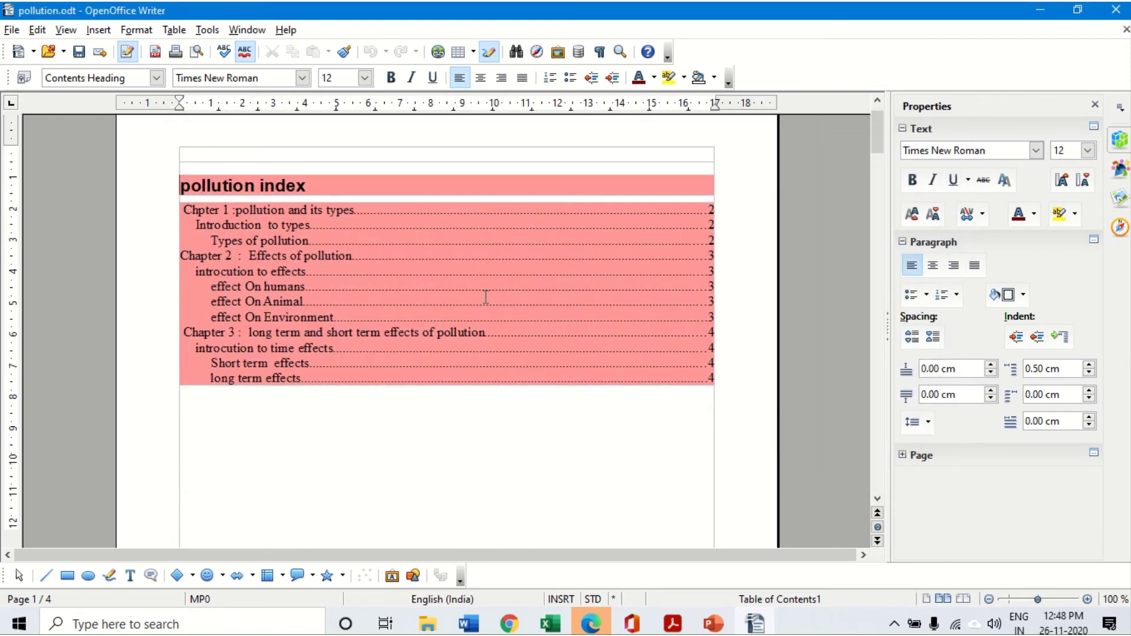
Switch the "pollution index" background from color to graphic and load the image "download (1)" from the Desktop
click(480, 268)
right_click(478, 268)
click(530, 511)
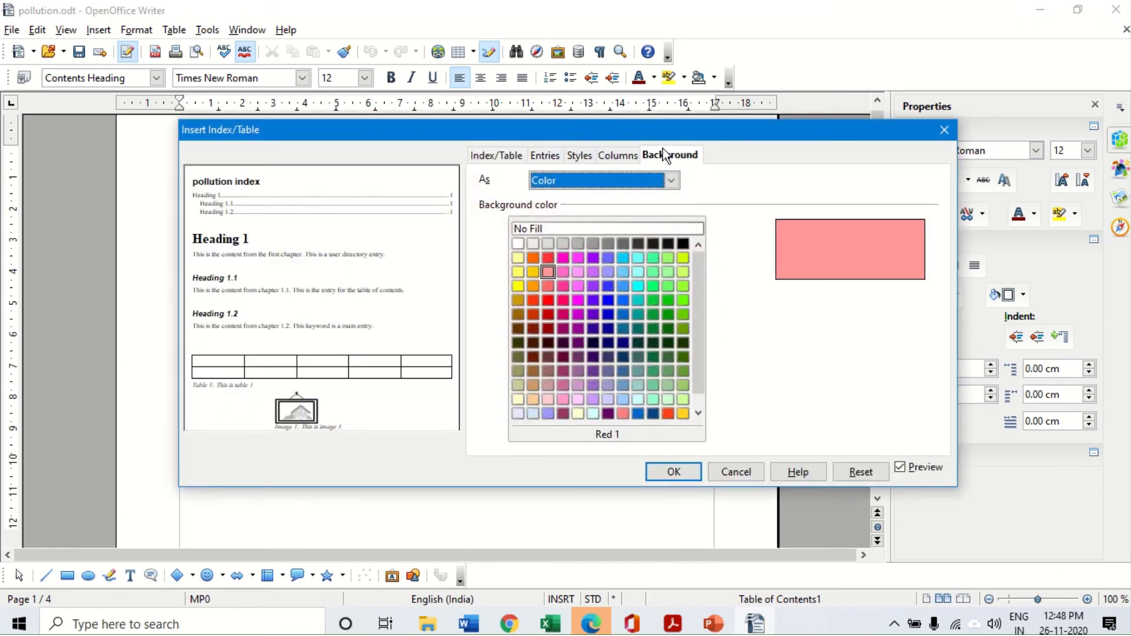
click(672, 181)
click(567, 210)
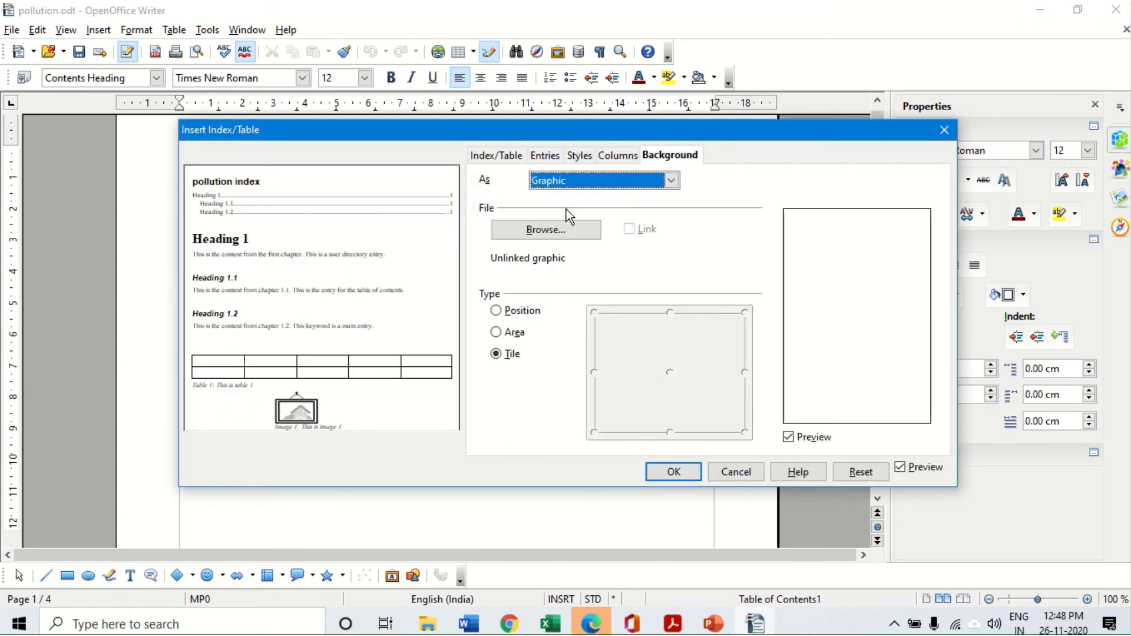
click(535, 234)
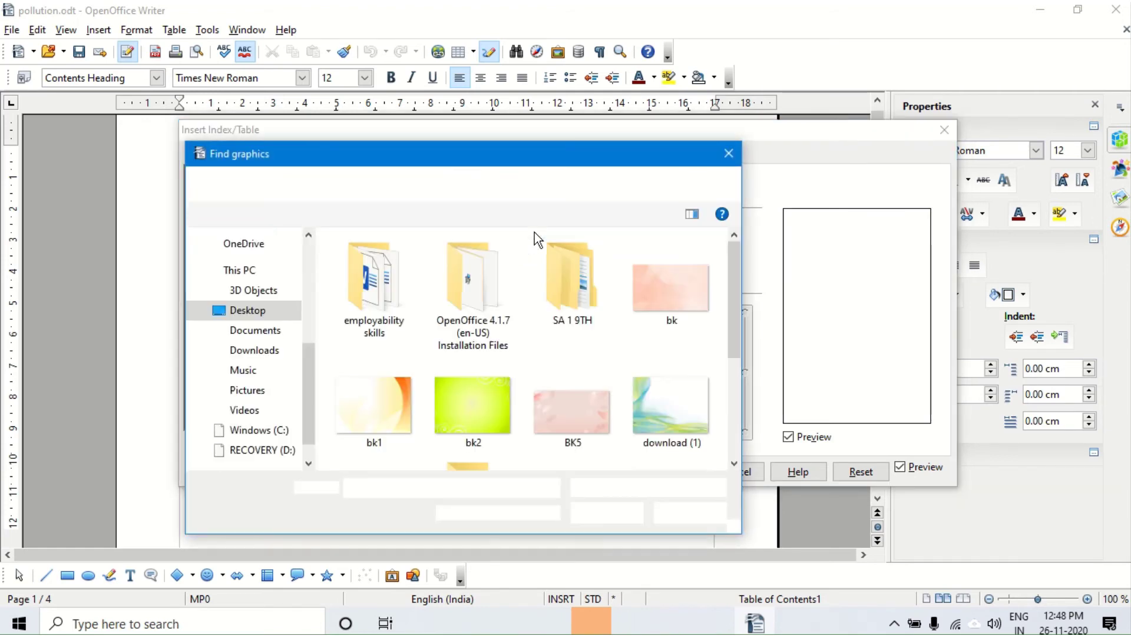
drag(732, 319, 726, 363)
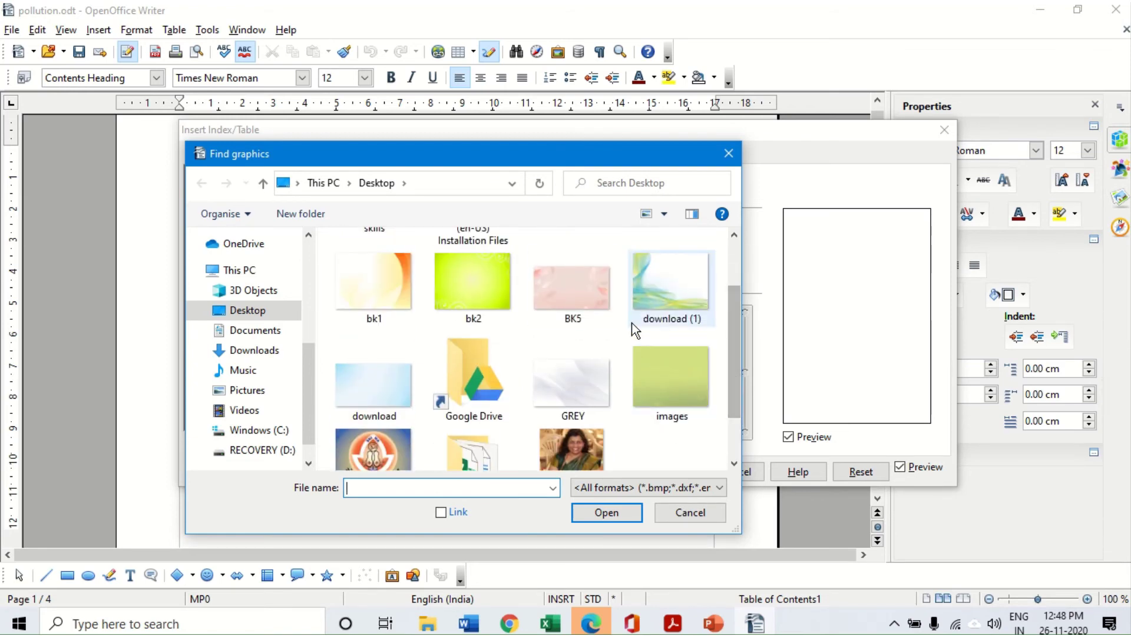
click(660, 298)
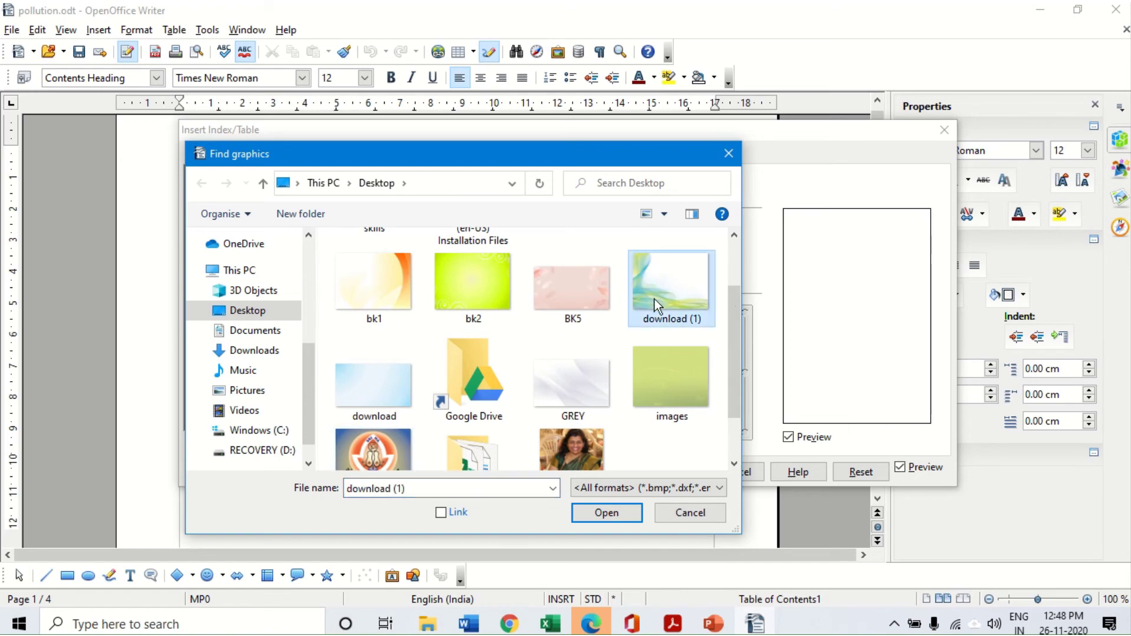
click(608, 515)
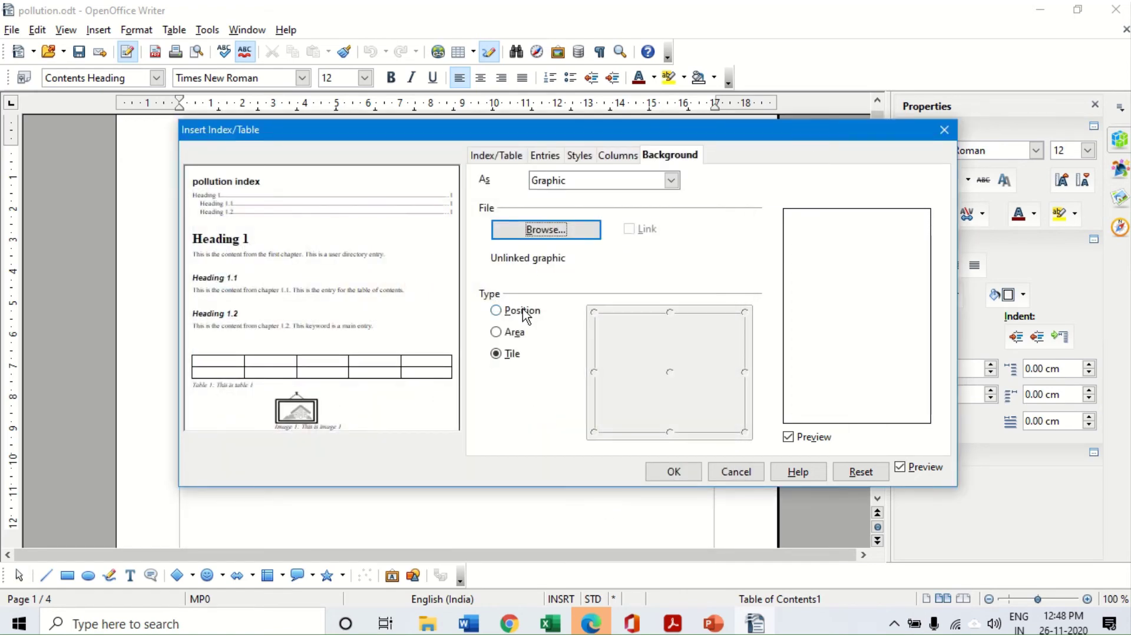
Set the background graphic's type to Position, anchor it at the index's top-left corner, and apply the settings
click(497, 312)
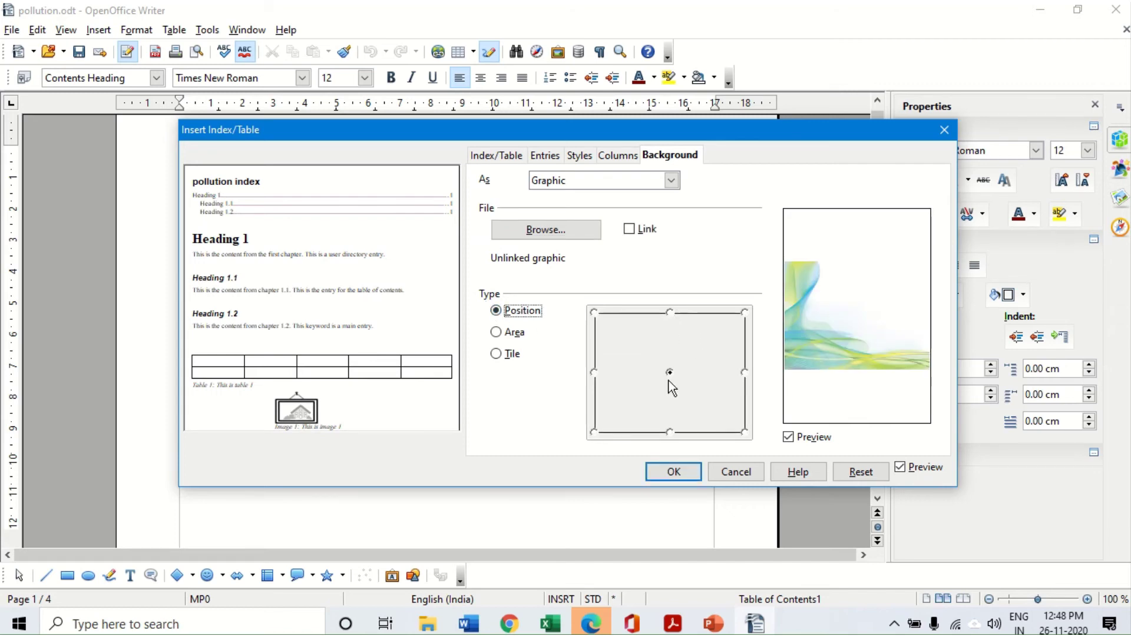
click(596, 315)
click(664, 470)
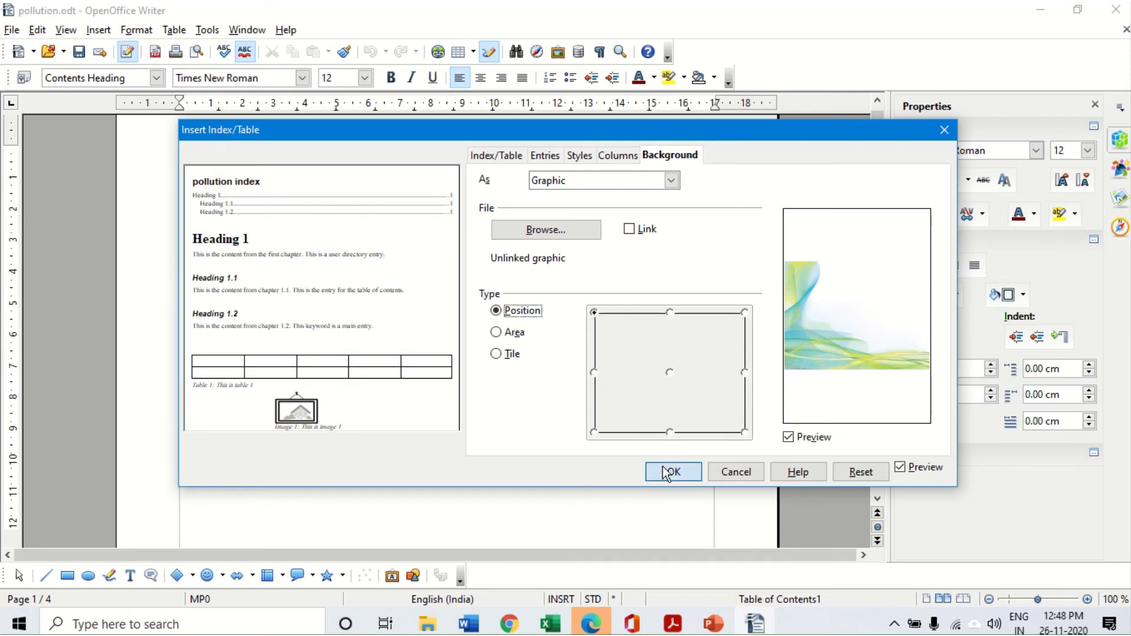
Edit the "pollution index" again and move its background graphic to the bottom-right corner
click(205, 184)
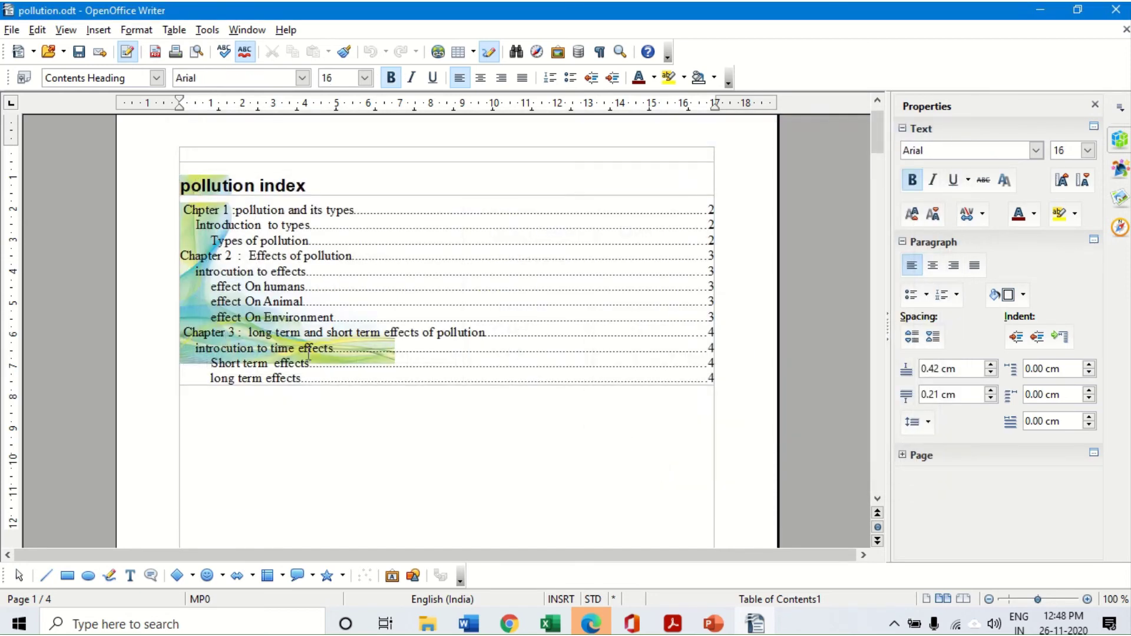
right_click(471, 236)
click(536, 478)
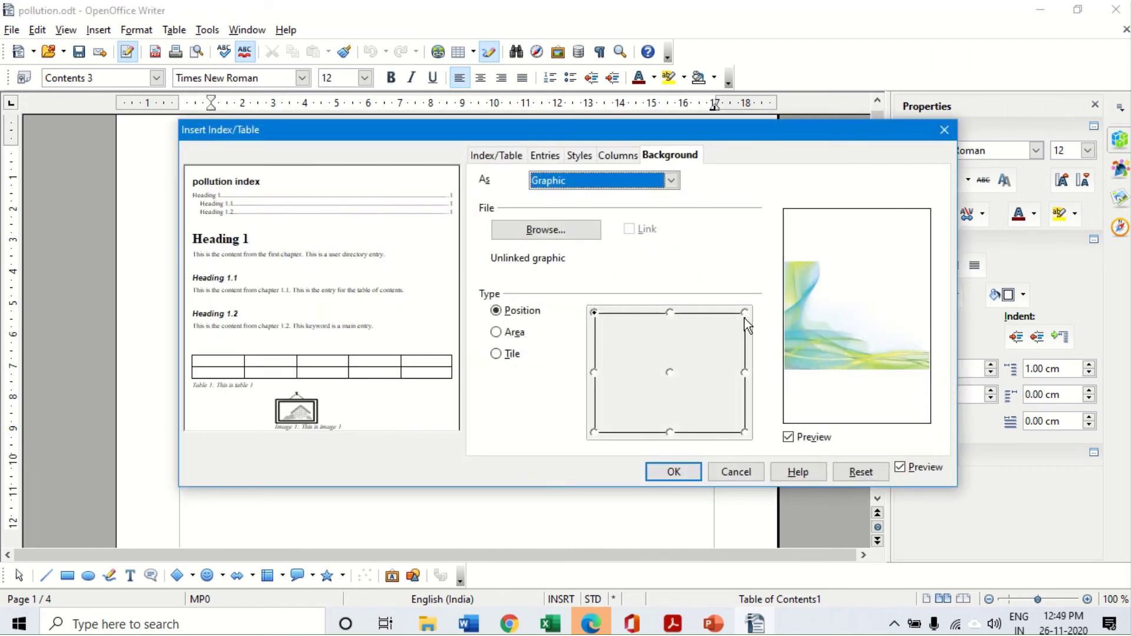
click(677, 474)
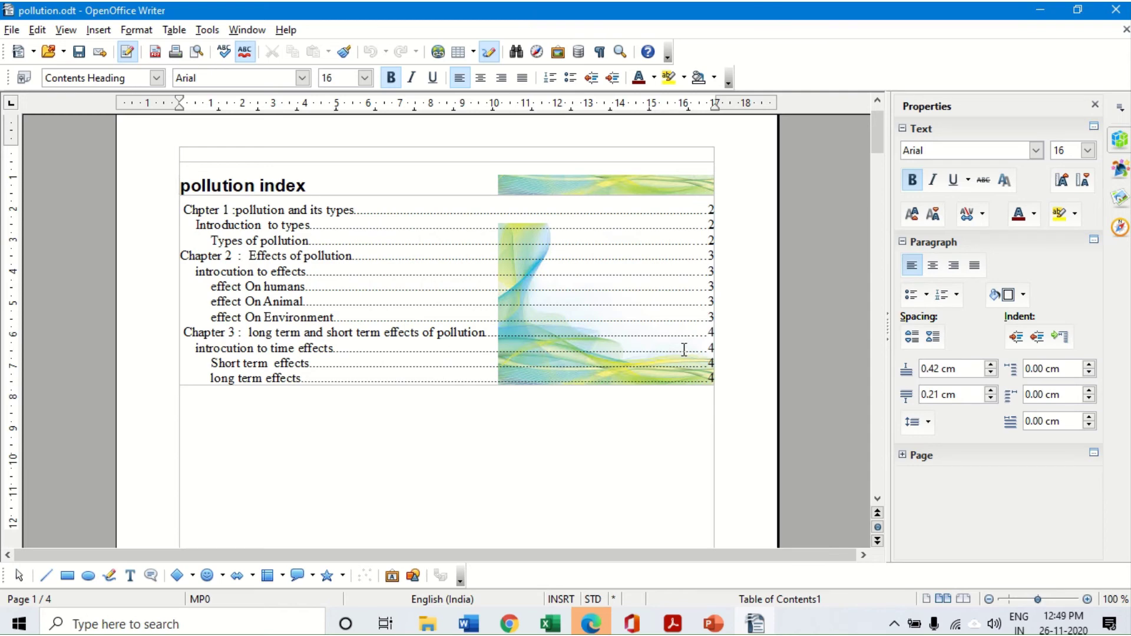
Set the index's background graphic to the Area type so it fills the whole index, after trying the top-center position
right_click(443, 259)
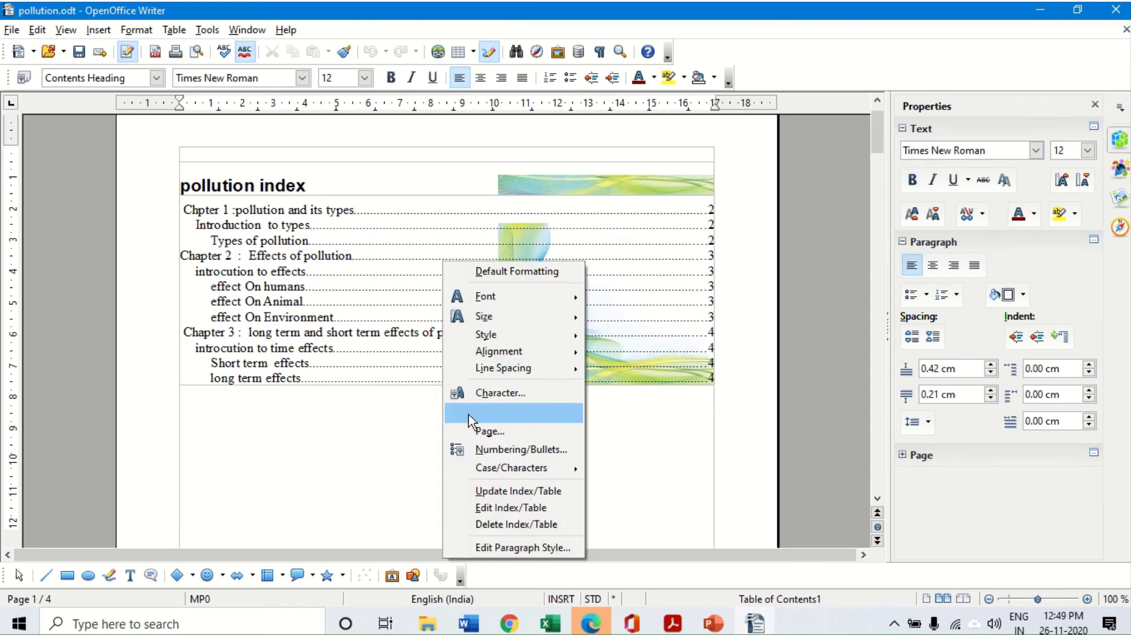
click(500, 506)
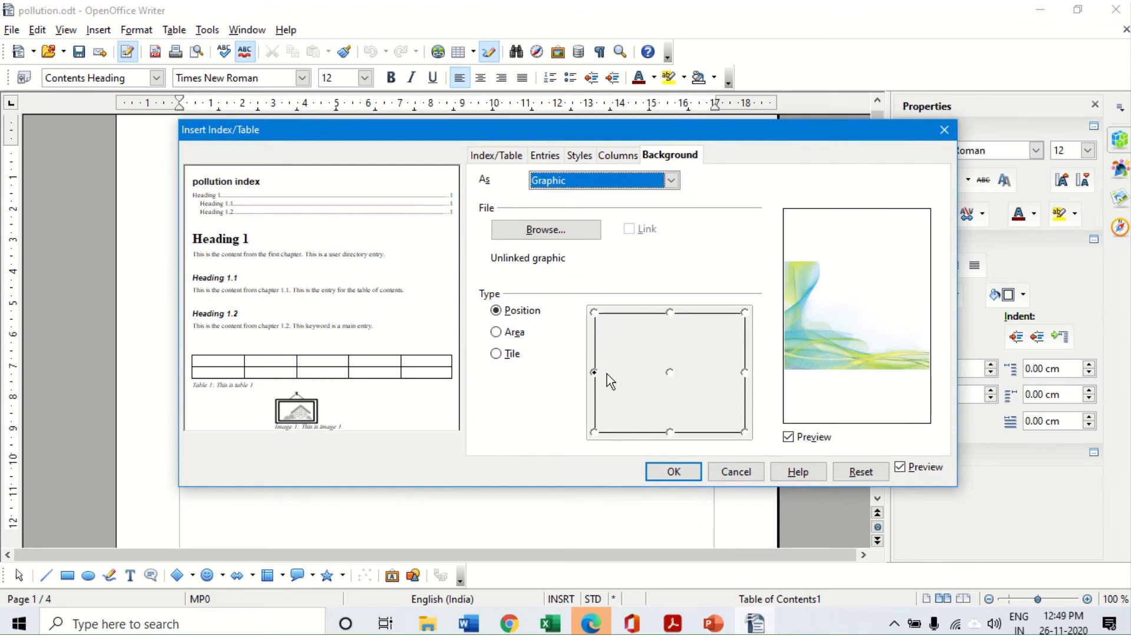
click(671, 312)
click(508, 332)
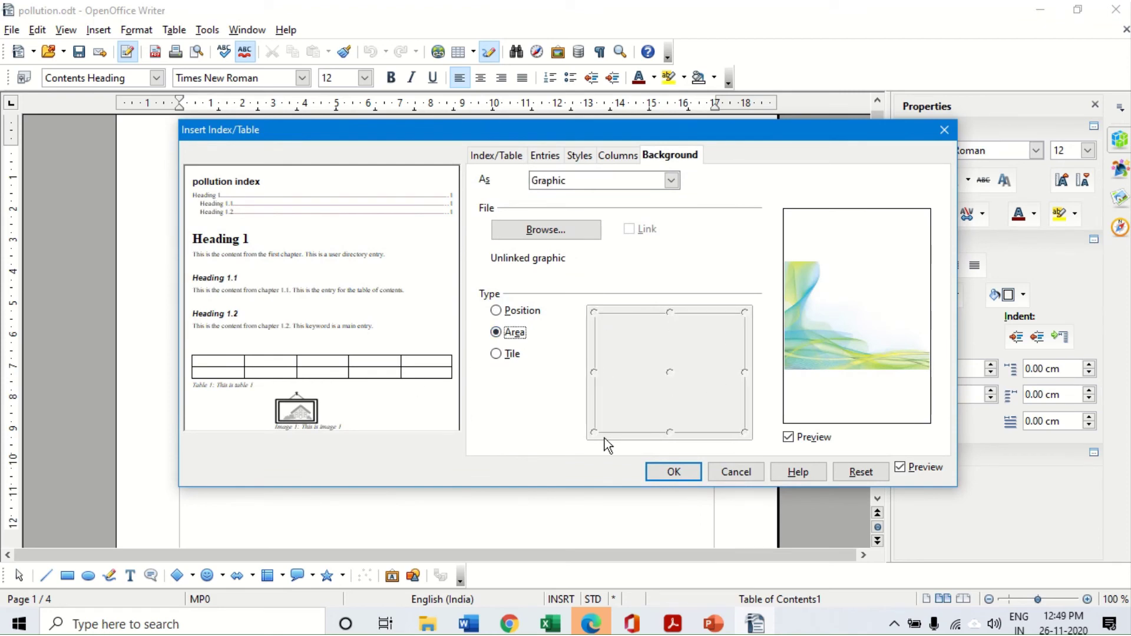
click(673, 472)
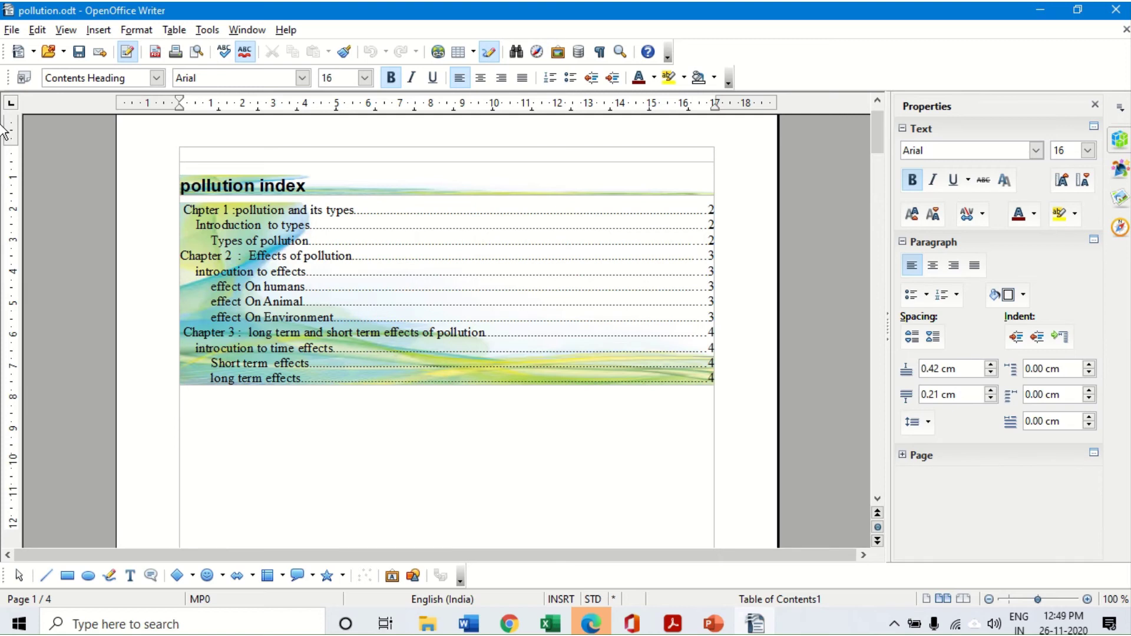
Change the background graphic of the "pollution index" to the Tile type and apply it
click(462, 248)
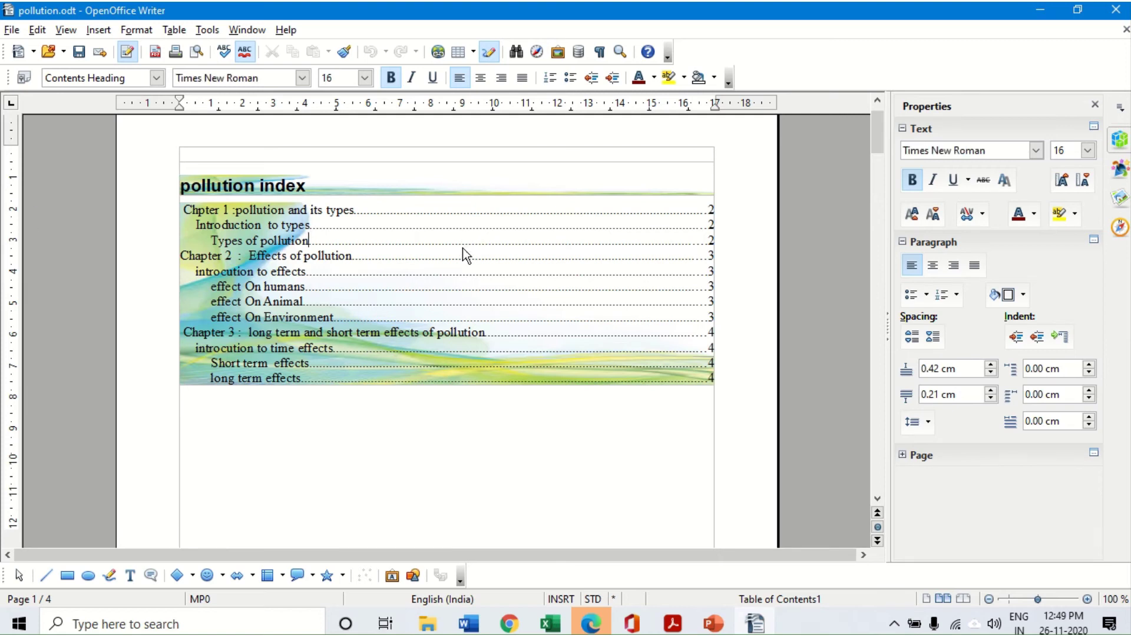
right_click(462, 248)
click(525, 495)
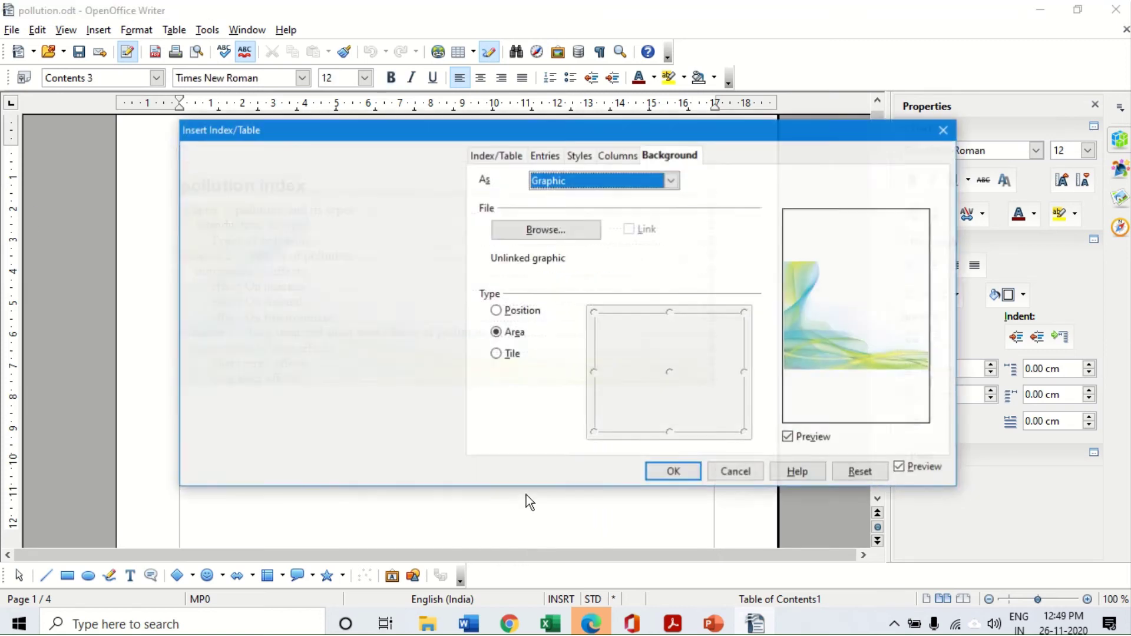
click(511, 353)
click(662, 474)
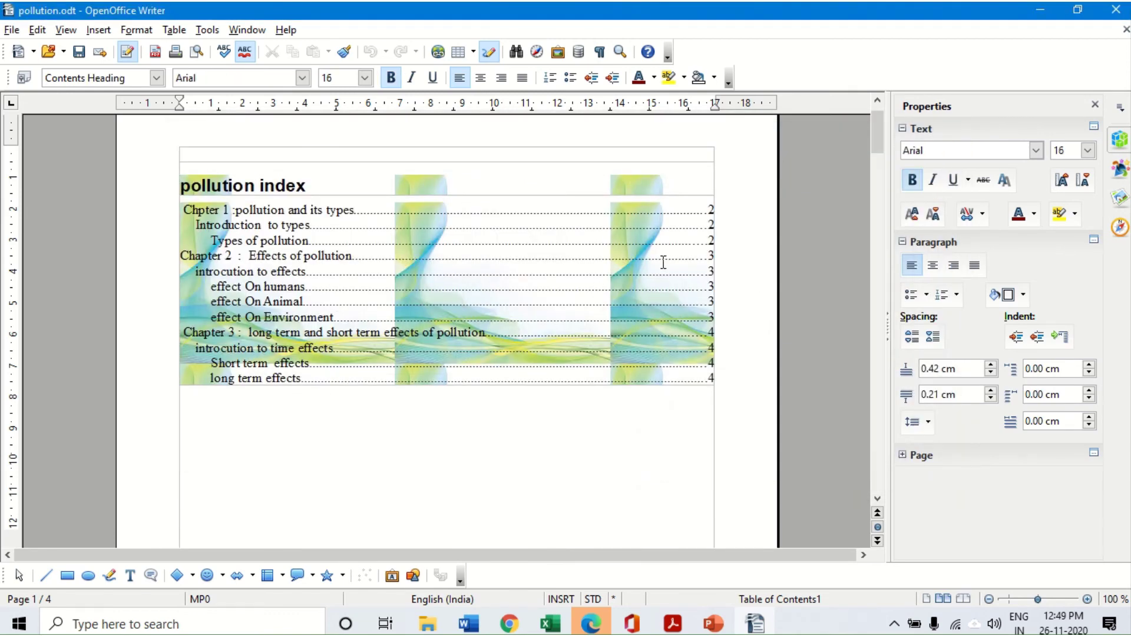
Switch the "pollution index" background back to a color and apply Orange 10
right_click(496, 240)
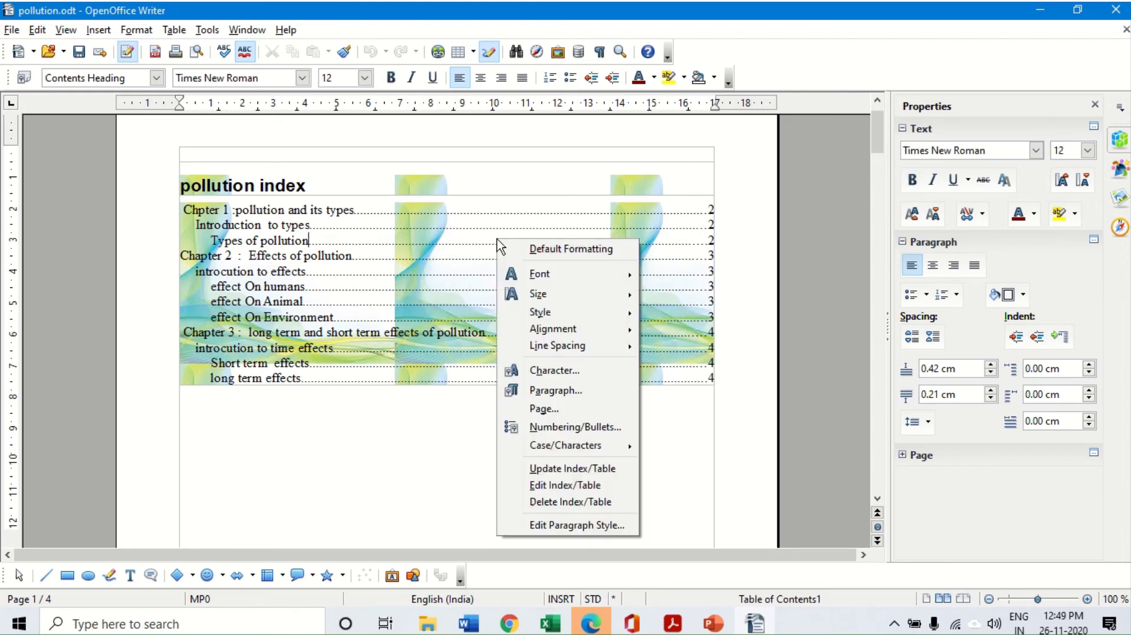
click(564, 487)
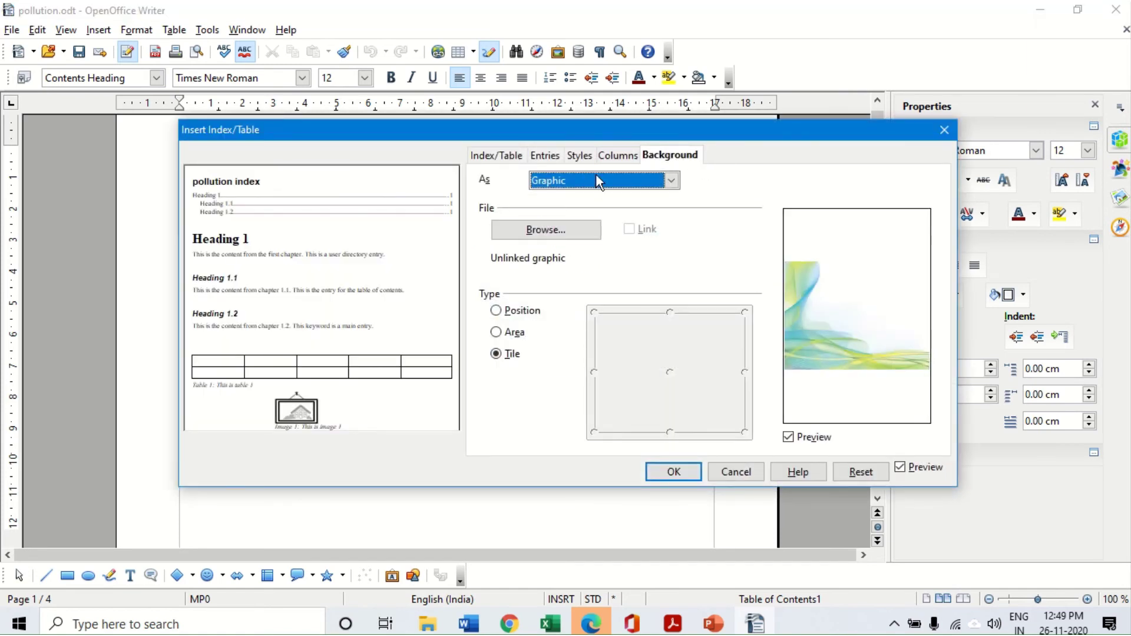
click(671, 181)
click(670, 181)
click(671, 180)
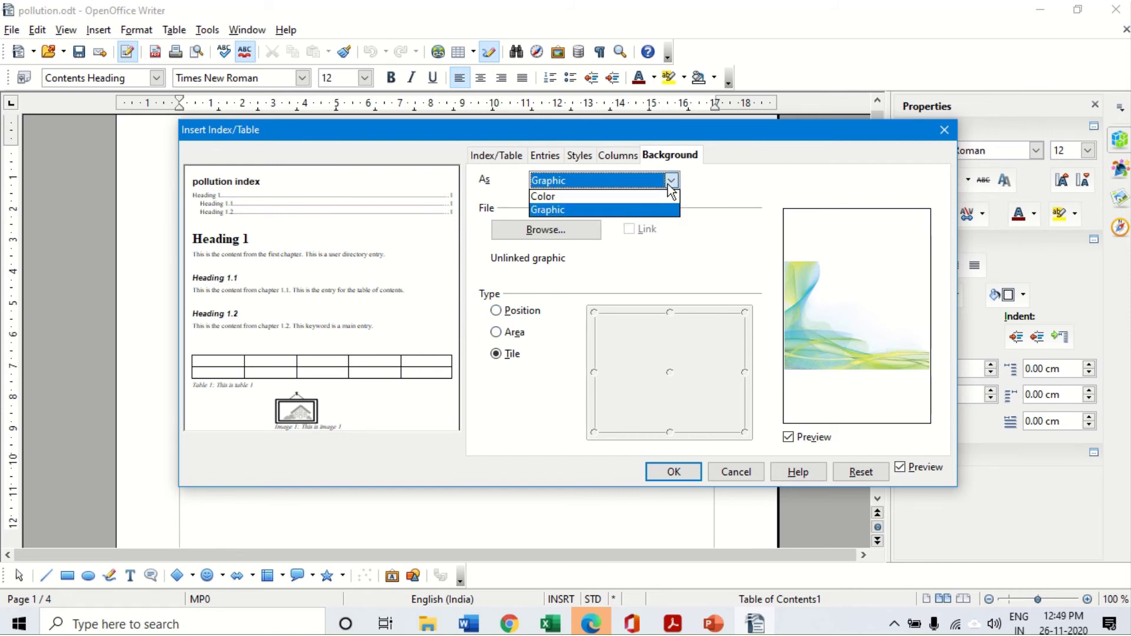
click(615, 197)
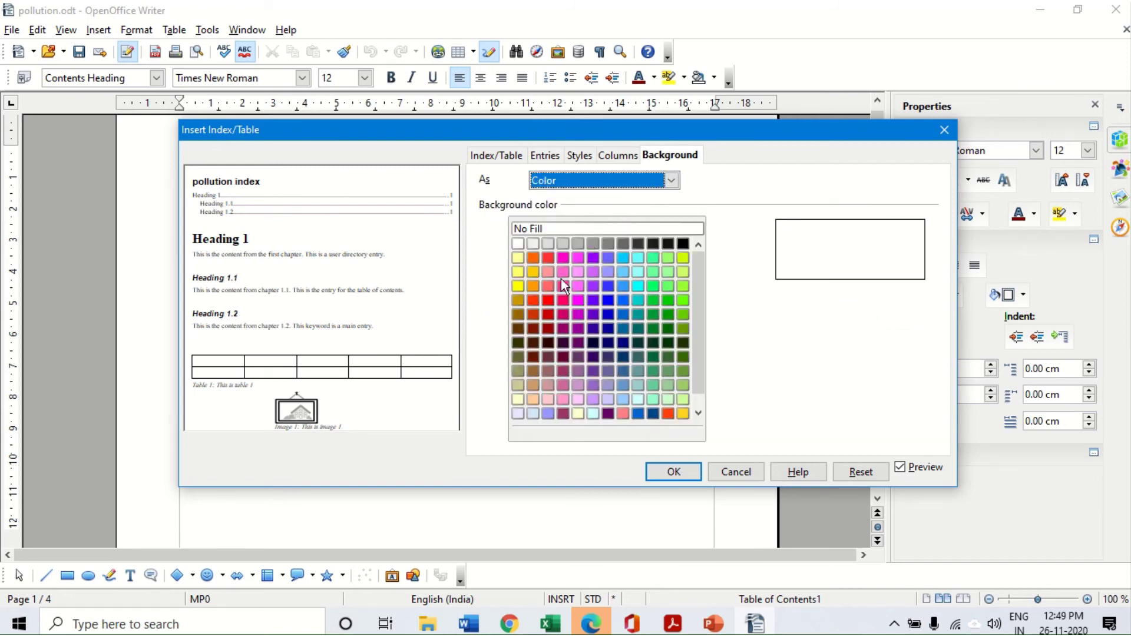
click(534, 400)
click(660, 471)
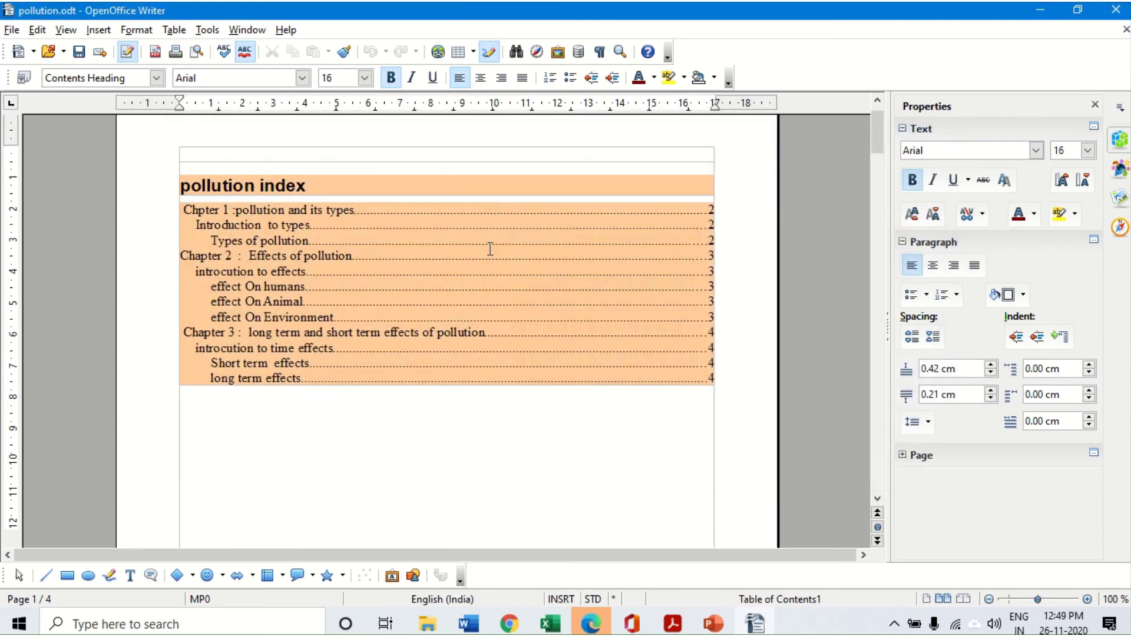
Look over the "pollution index" on the page and reopen its settings to review the background options
scroll(490, 249, up, 1)
scroll(495, 278, down, 2)
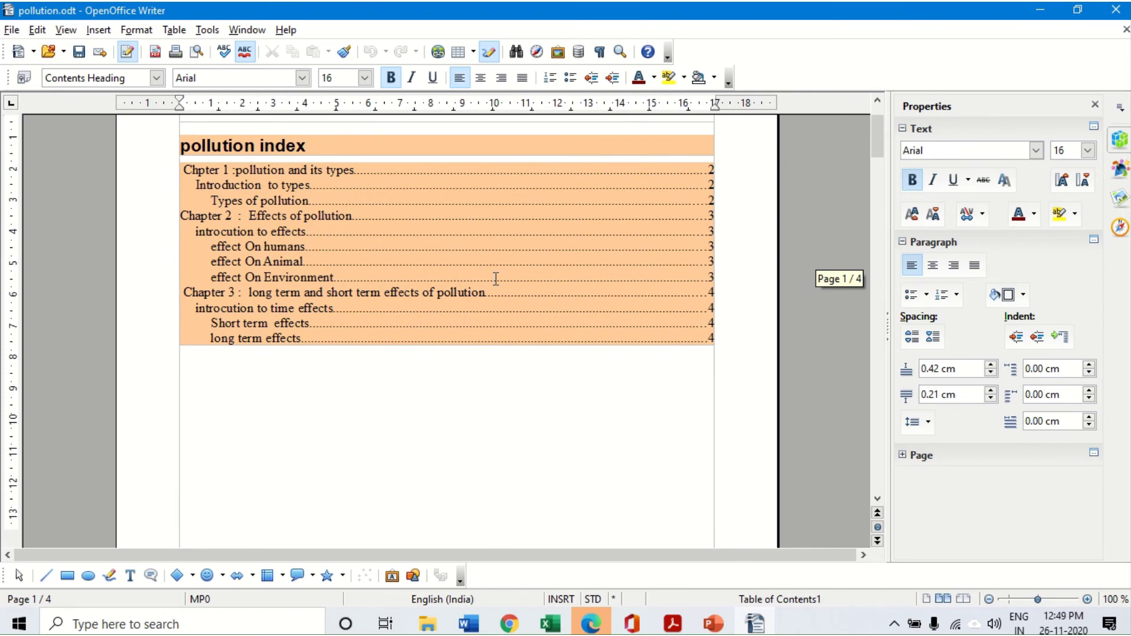
scroll(496, 278, up, 2)
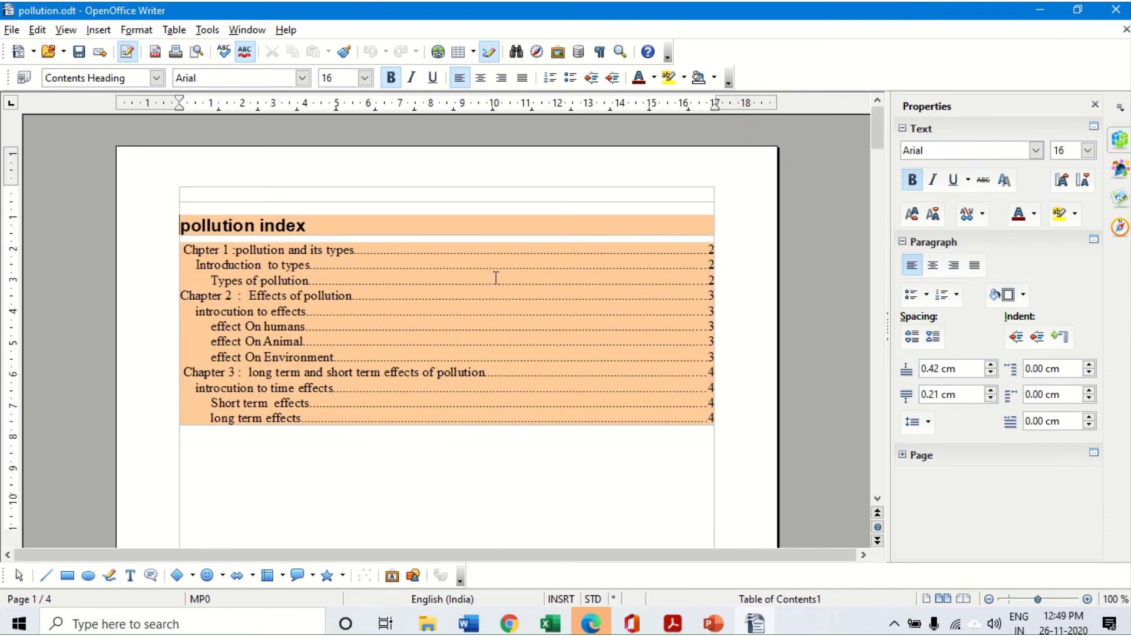
right_click(495, 279)
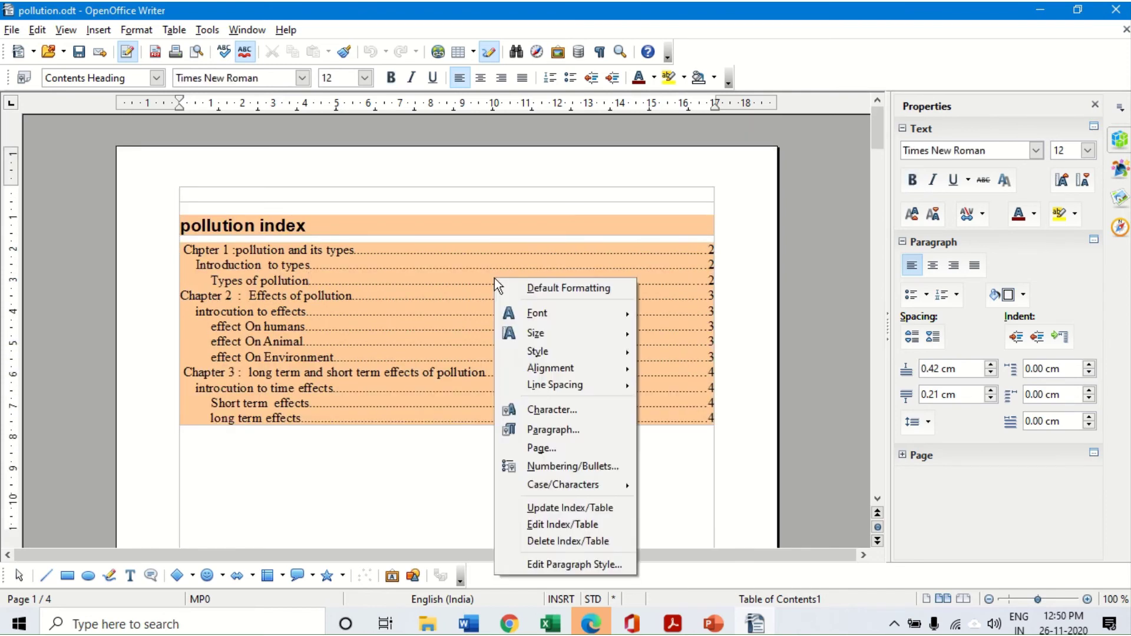
click(579, 526)
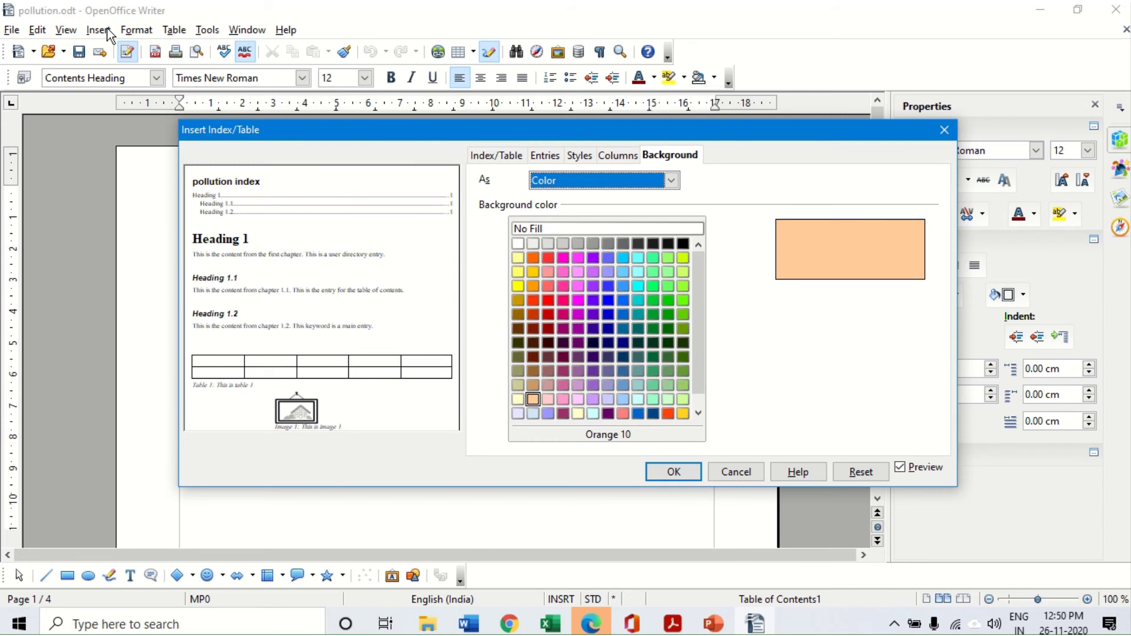
Review the title, column and background settings of the "pollution index"
click(502, 157)
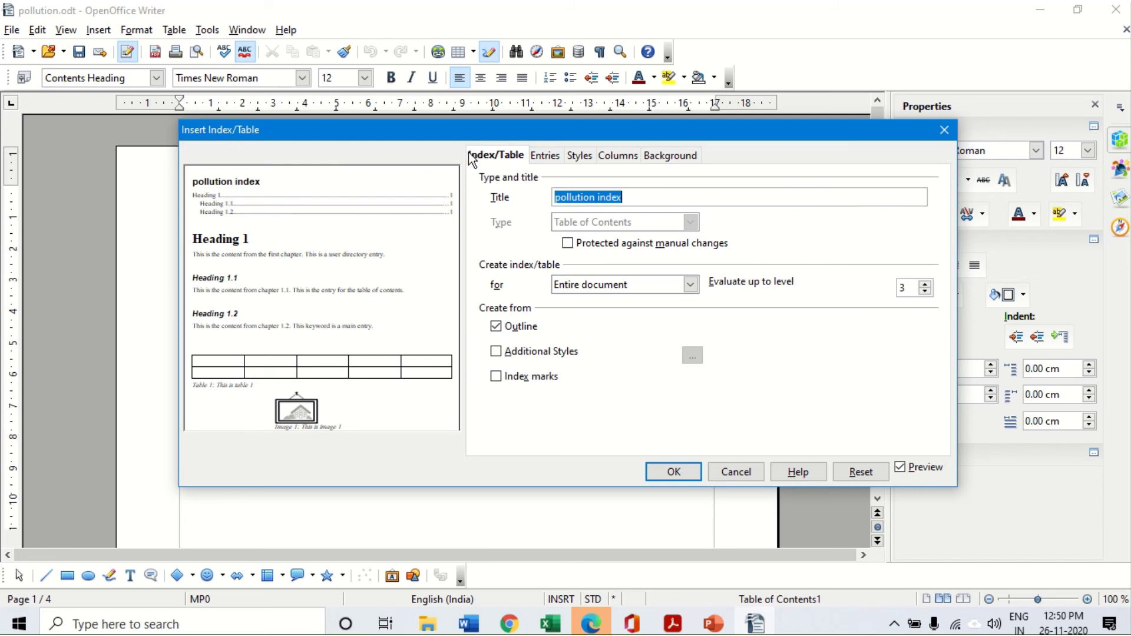
click(624, 156)
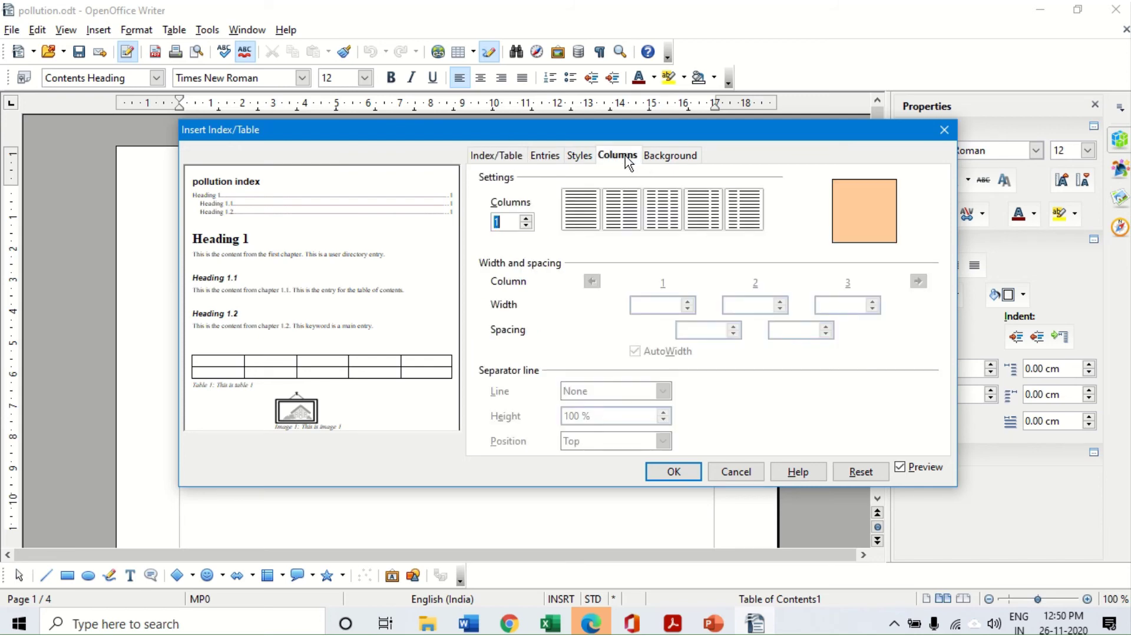
click(664, 159)
click(496, 156)
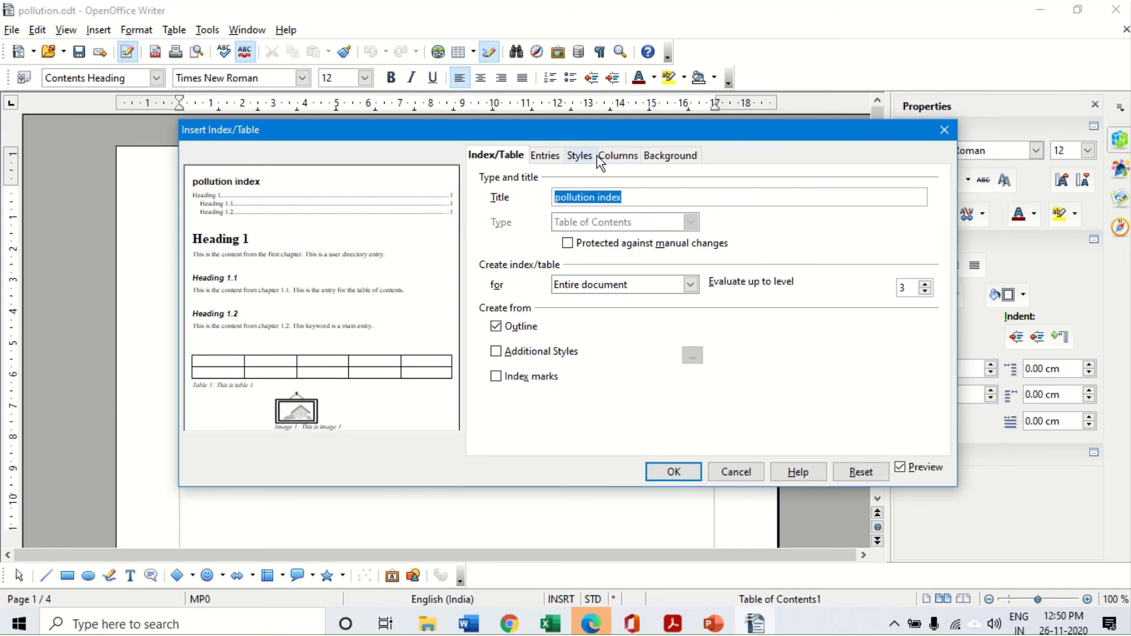
Switch to 402-IT_ClassX(NEW).pdf in Adobe Acrobat Reader and read Session 4's sections on creating, inserting and updating a table of contents
key(Return)
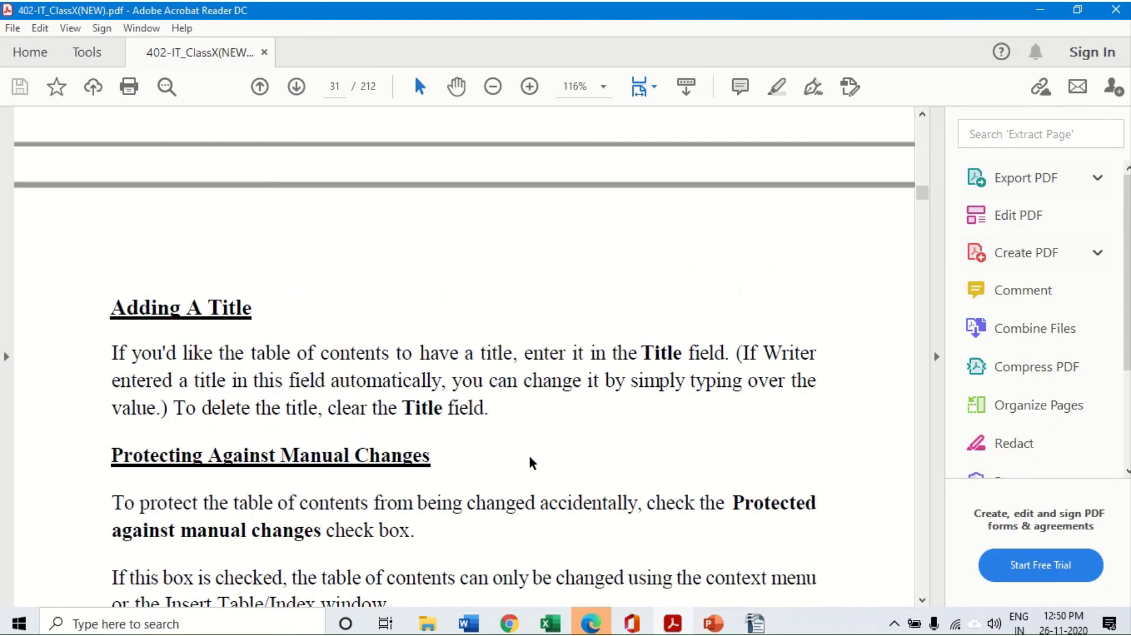
scroll(532, 463, up, 15)
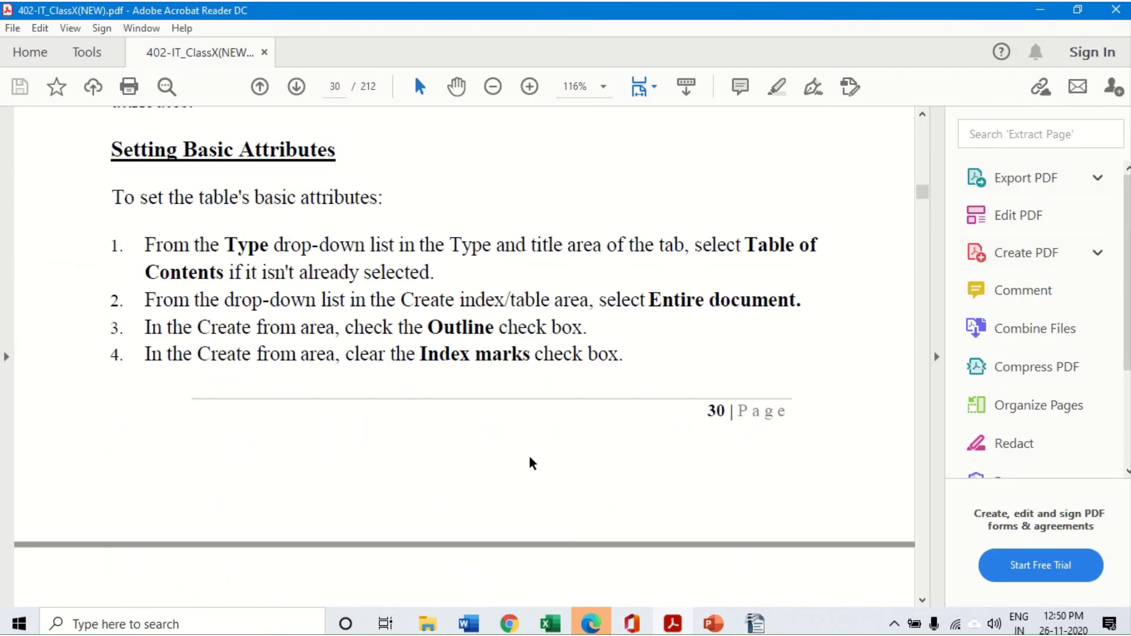
scroll(532, 463, up, 10)
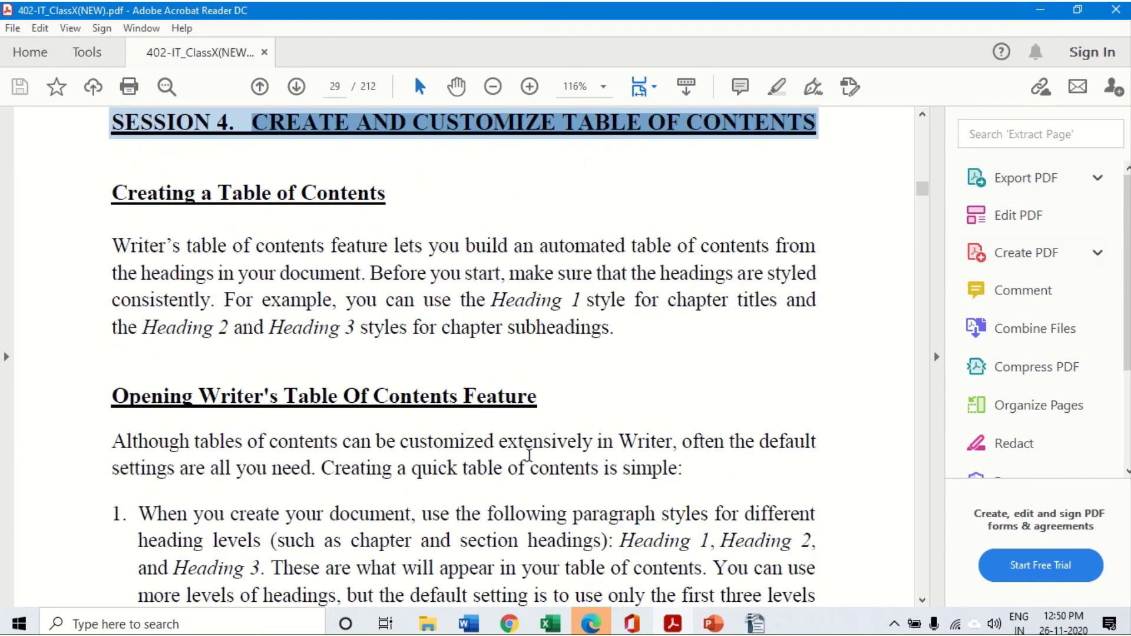
scroll(529, 455, down, 3)
scroll(529, 455, down, 5)
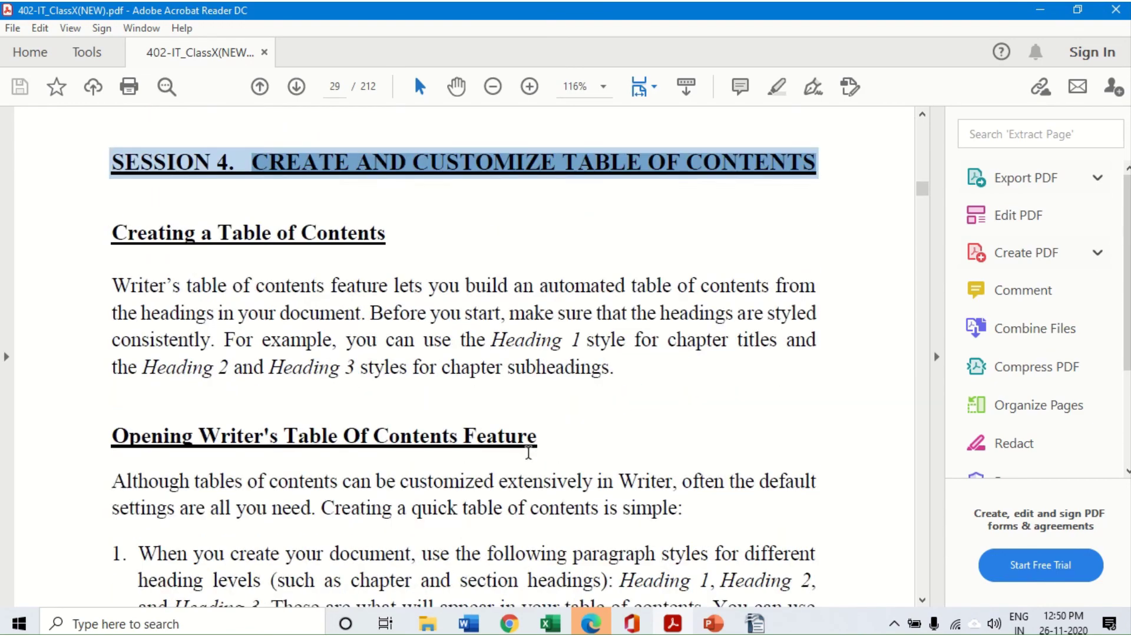
scroll(529, 453, down, 2)
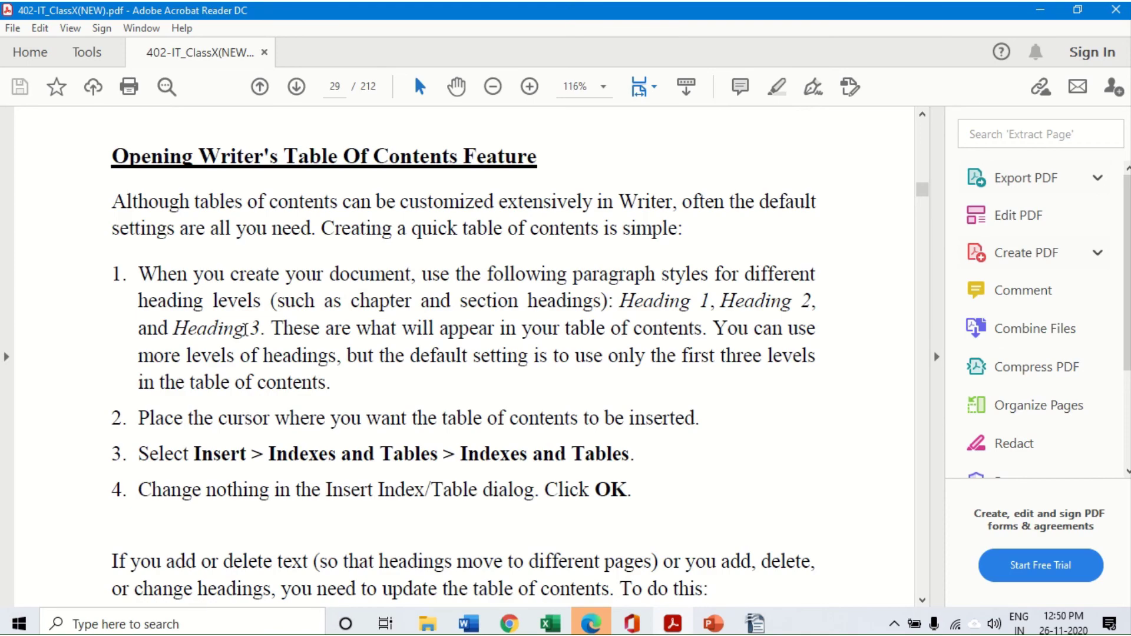
scroll(245, 330, down, 2)
scroll(245, 330, down, 2)
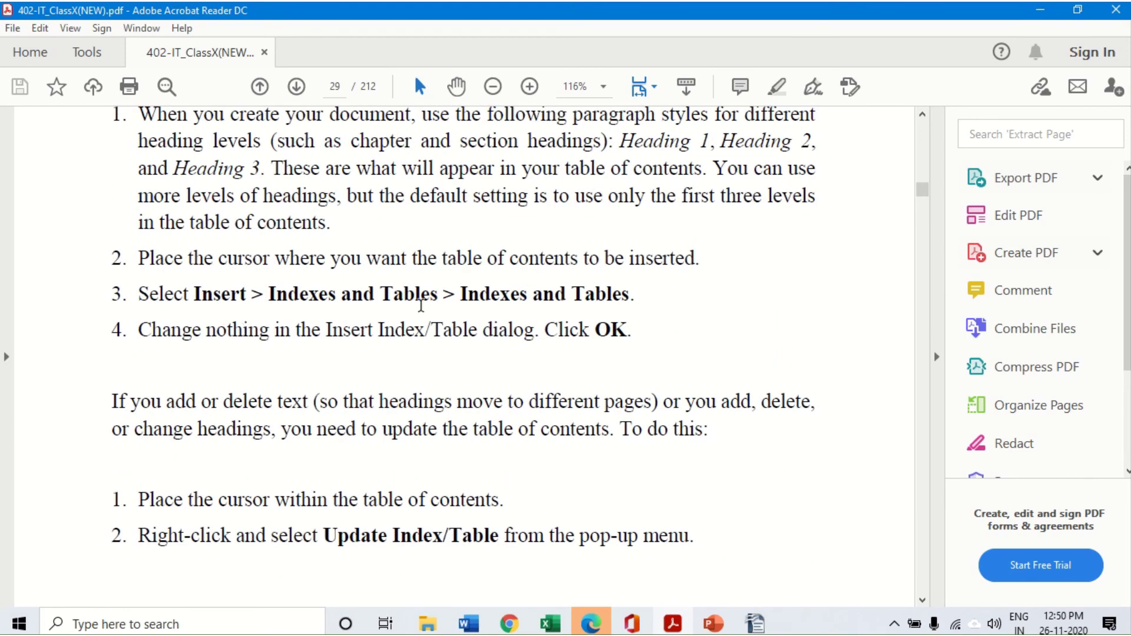
scroll(323, 272, down, 6)
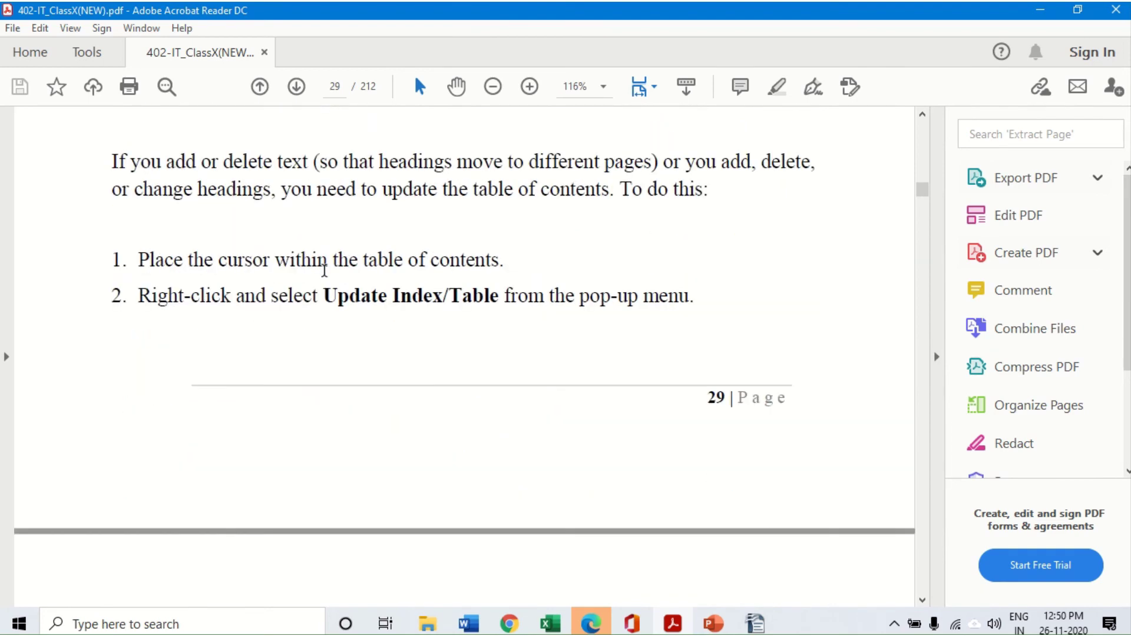
scroll(325, 271, down, 4)
scroll(324, 276, up, 3)
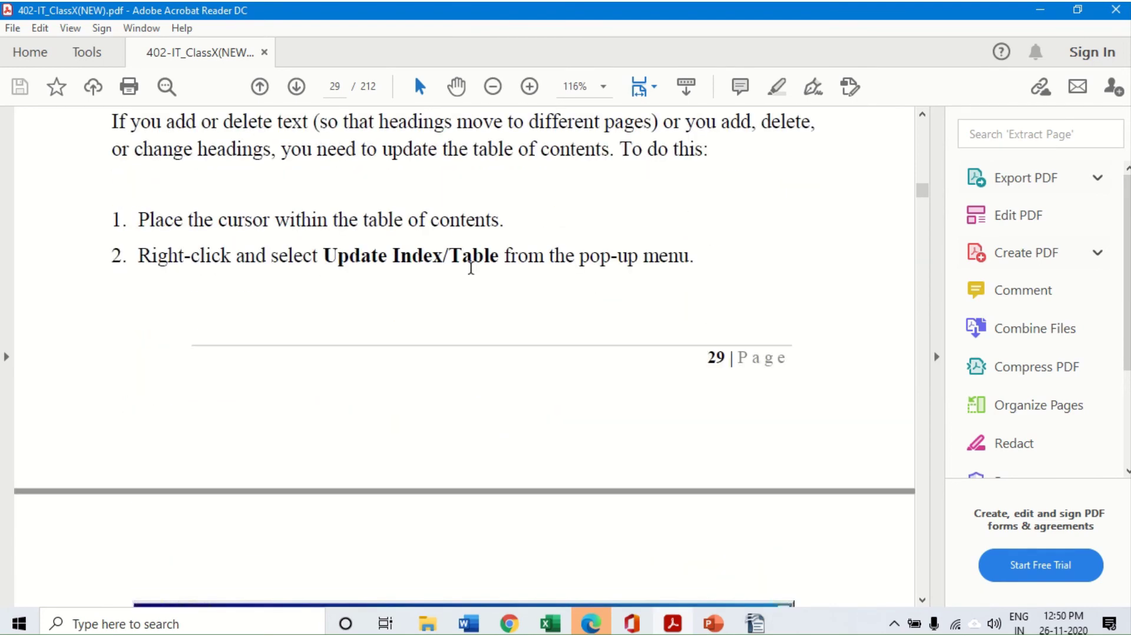
scroll(471, 270, down, 3)
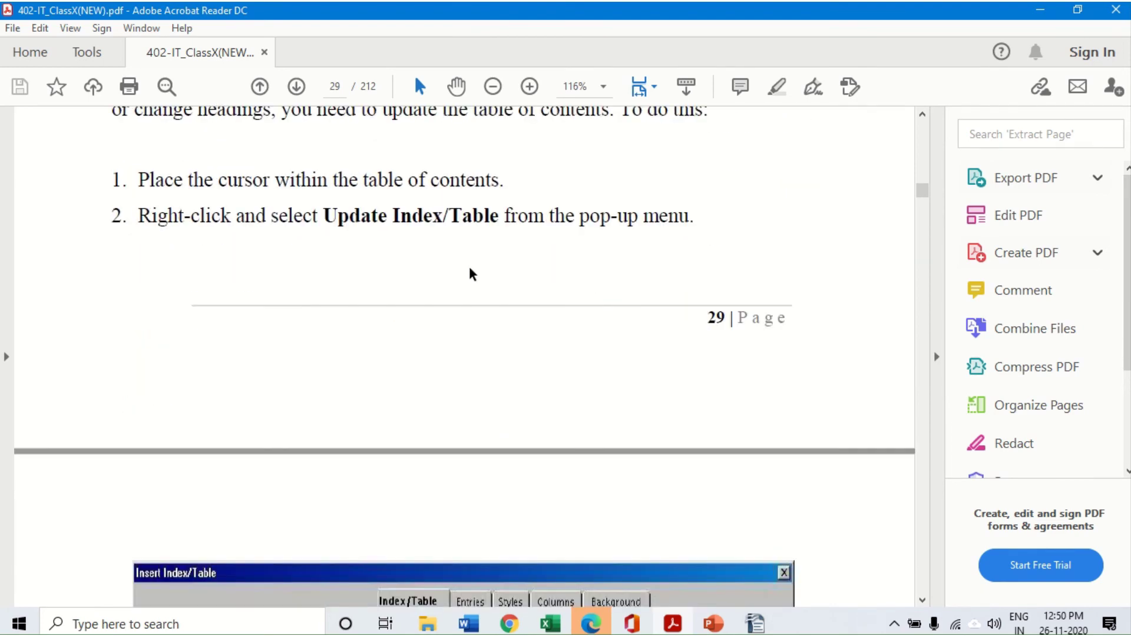
Examine the Index/Table tab figure on page 30 and the instructions for setting the table's basic attributes
scroll(472, 275, down, 6)
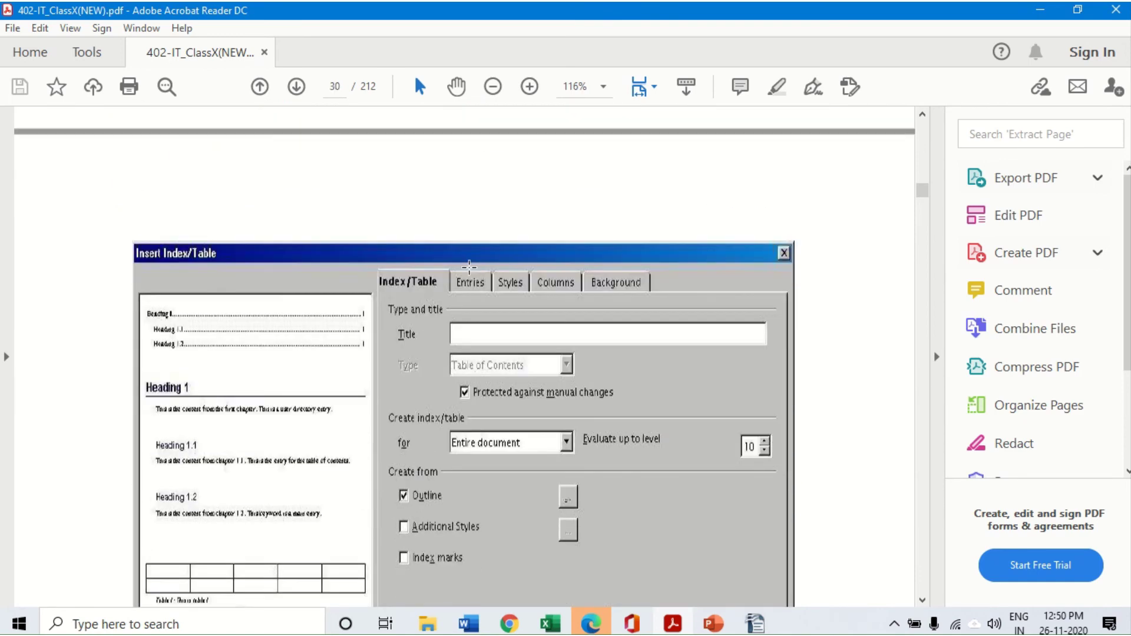
scroll(427, 377, down, 4)
scroll(427, 377, up, 1)
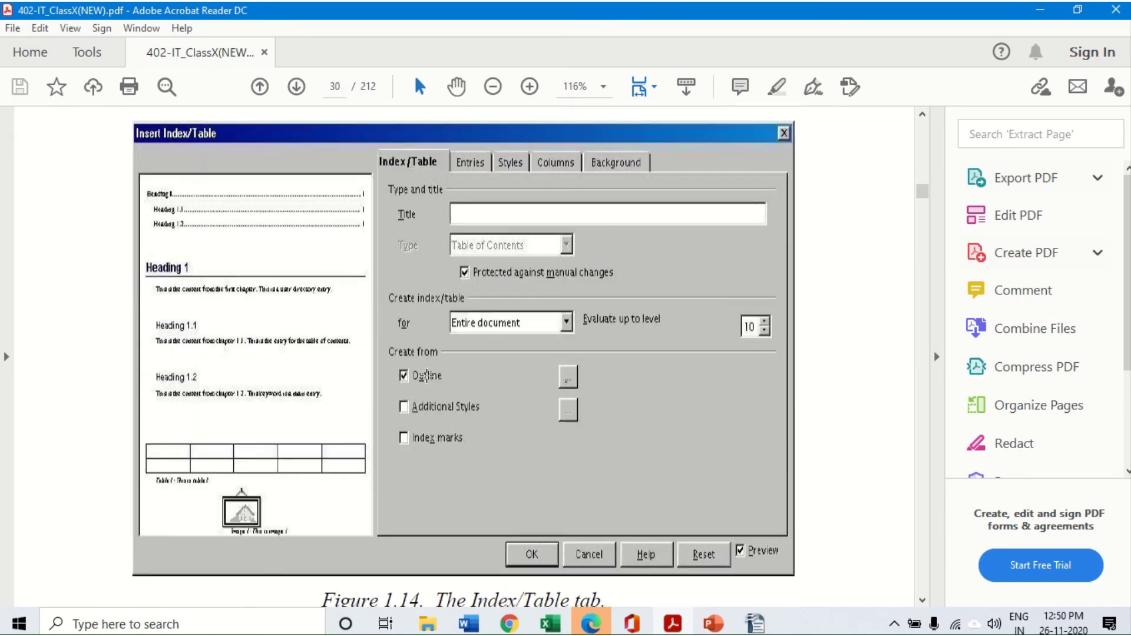
scroll(612, 298, down, 8)
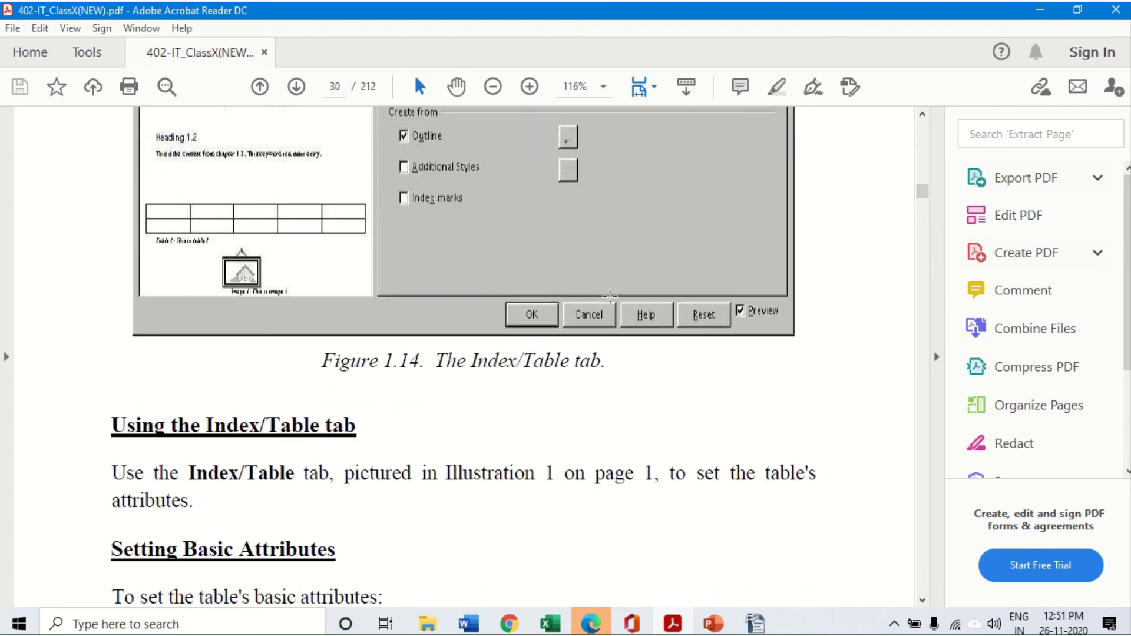
scroll(485, 414, down, 4)
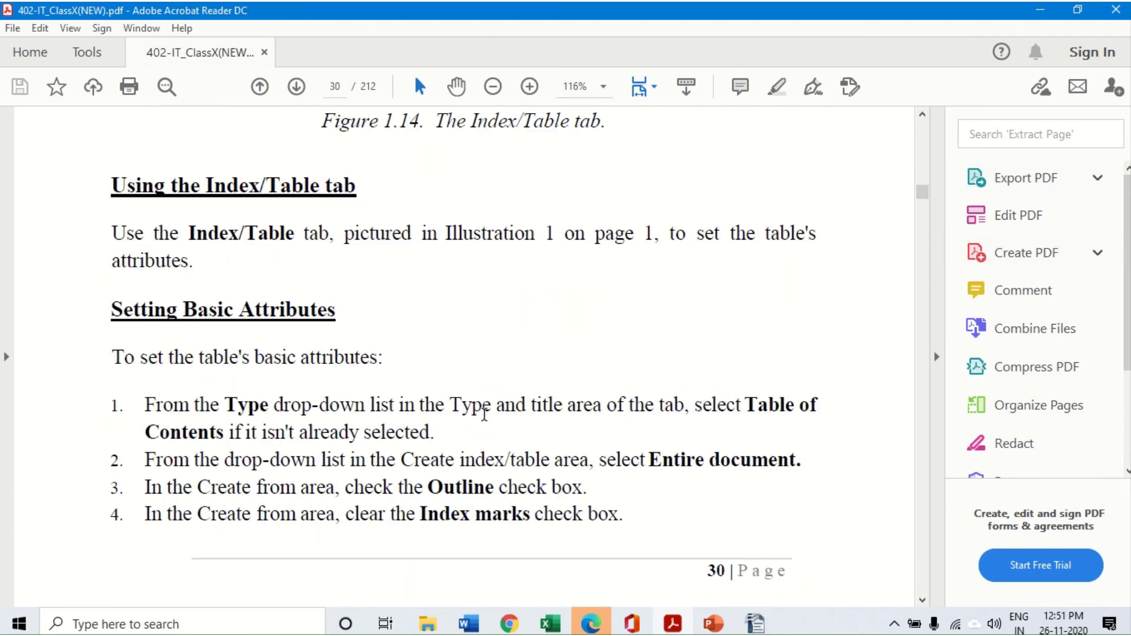
scroll(485, 415, down, 1)
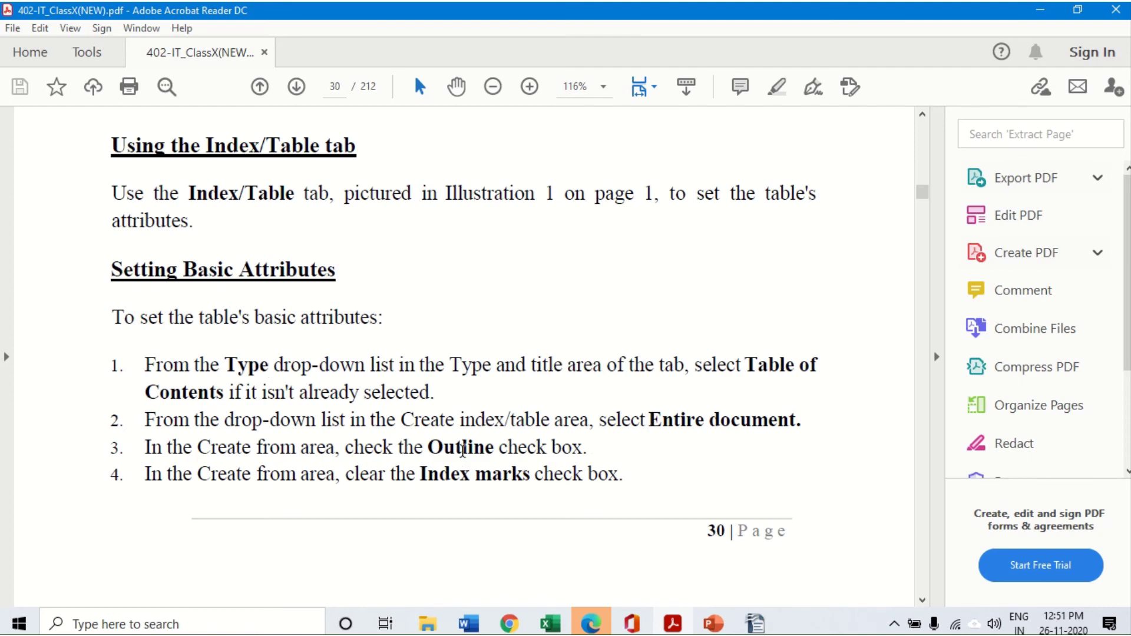
Read the page 31 sections on adding a title, protecting against manual changes and changing the number of levels
scroll(501, 465, down, 2)
scroll(501, 466, down, 11)
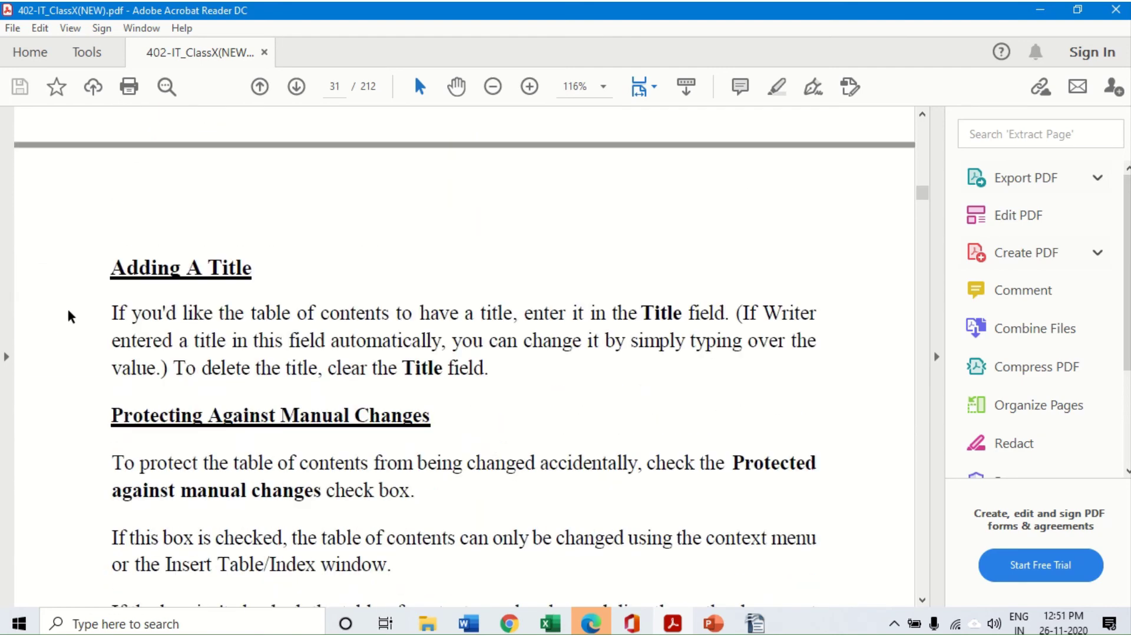
scroll(516, 384, down, 1)
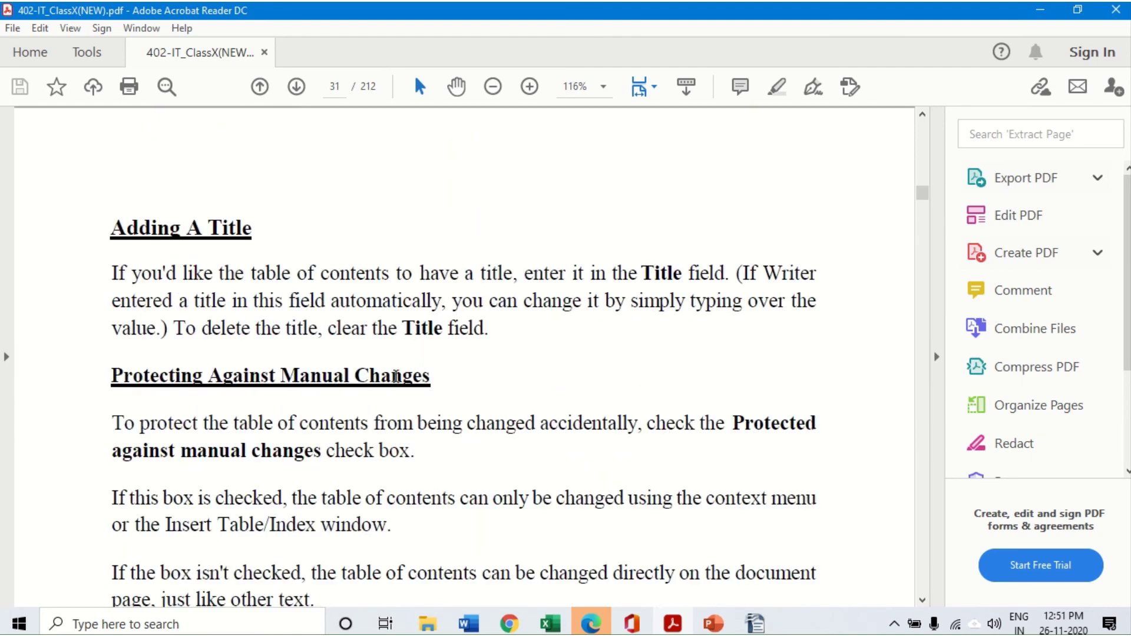
scroll(580, 459, down, 3)
scroll(578, 456, down, 1)
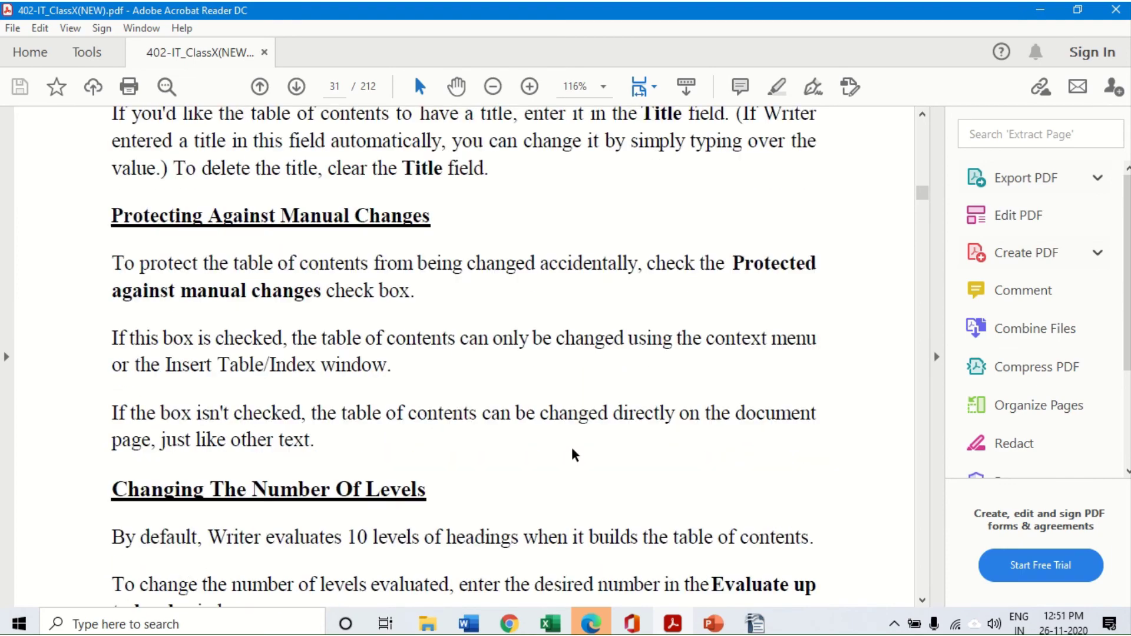
scroll(303, 477, down, 2)
scroll(477, 417, down, 5)
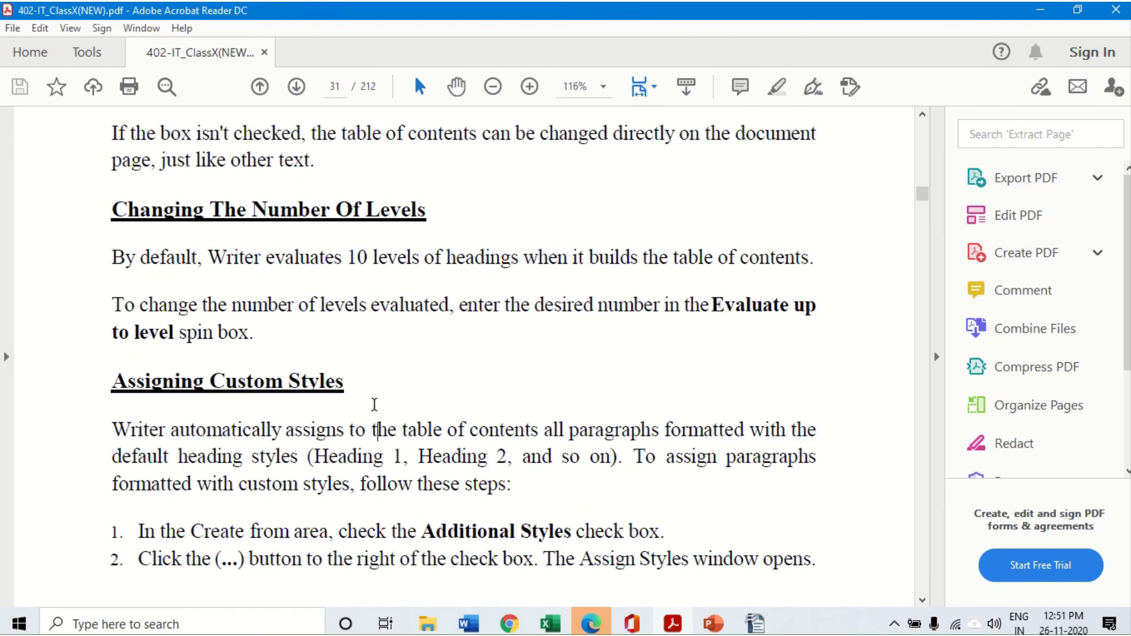
Read the steps for assigning custom styles to the table of contents, including the Assign Styles window figure
scroll(375, 404, down, 2)
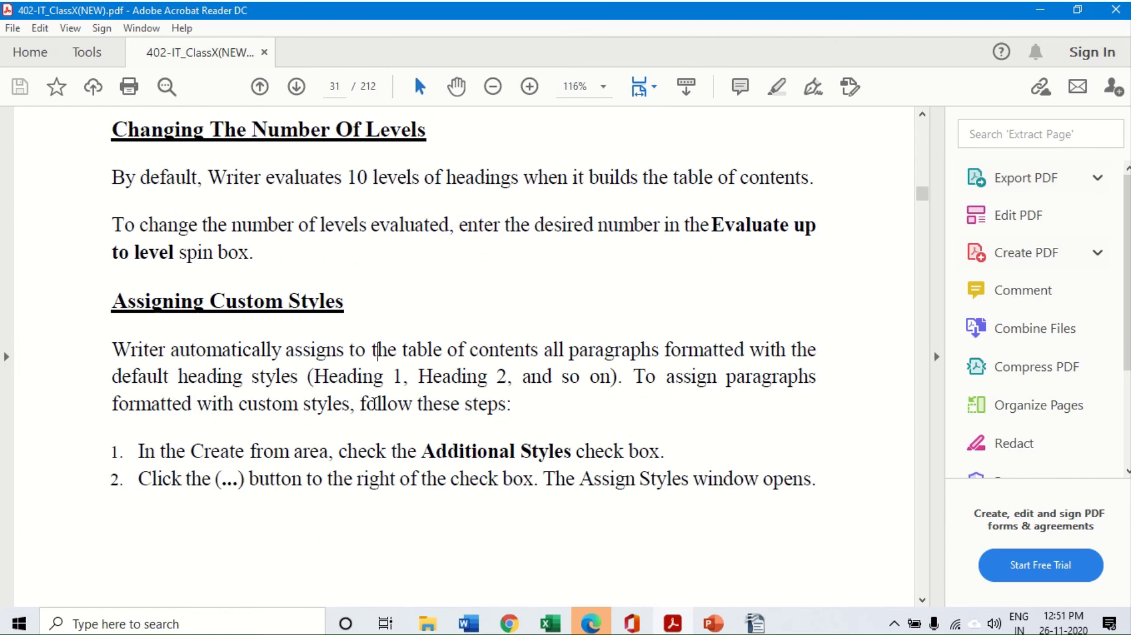
scroll(376, 404, down, 8)
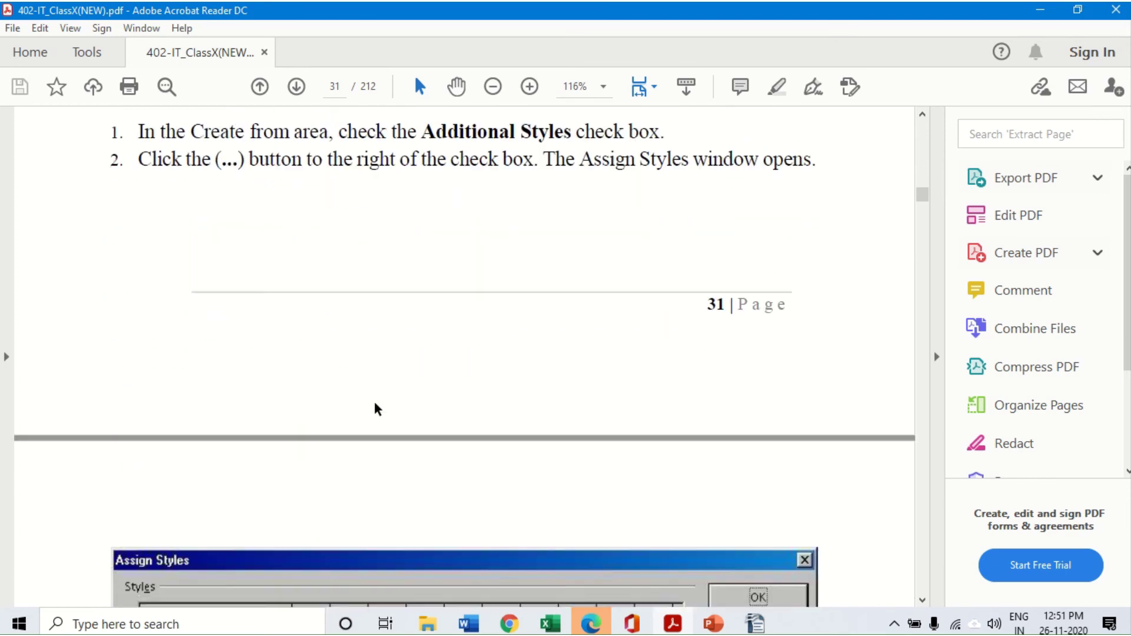
scroll(378, 409, down, 4)
scroll(375, 402, down, 9)
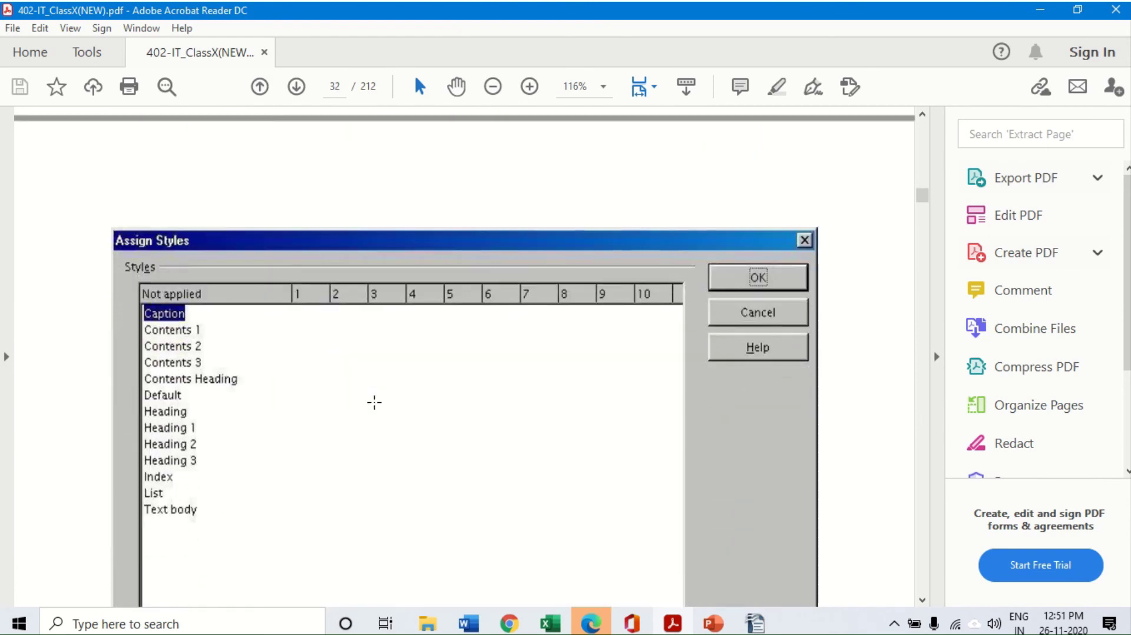
scroll(374, 402, down, 7)
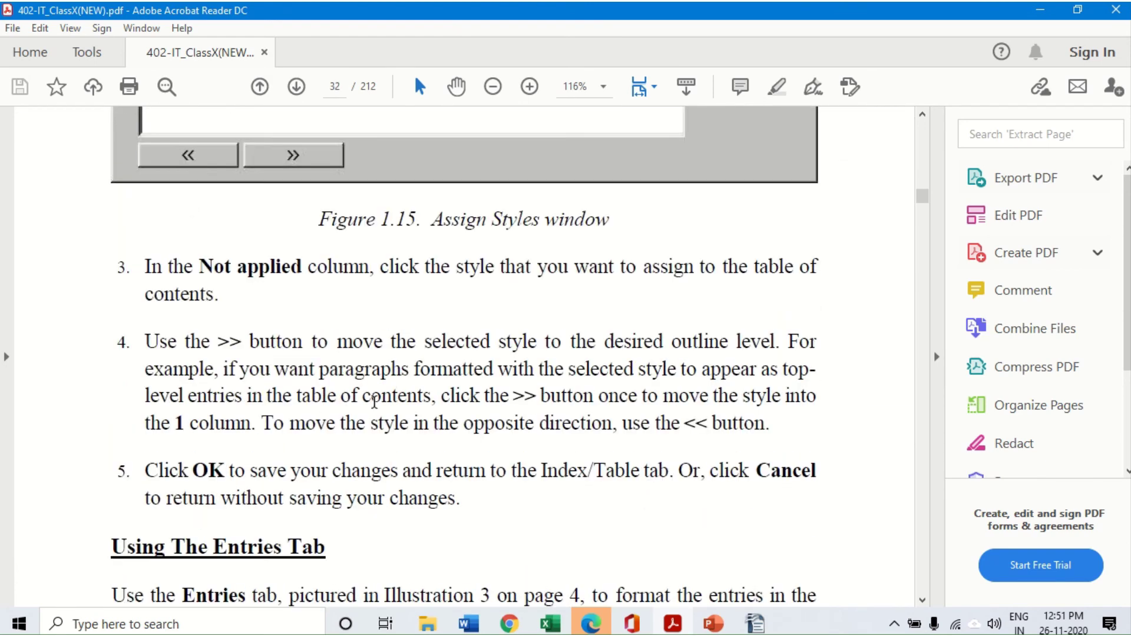
scroll(438, 414, down, 13)
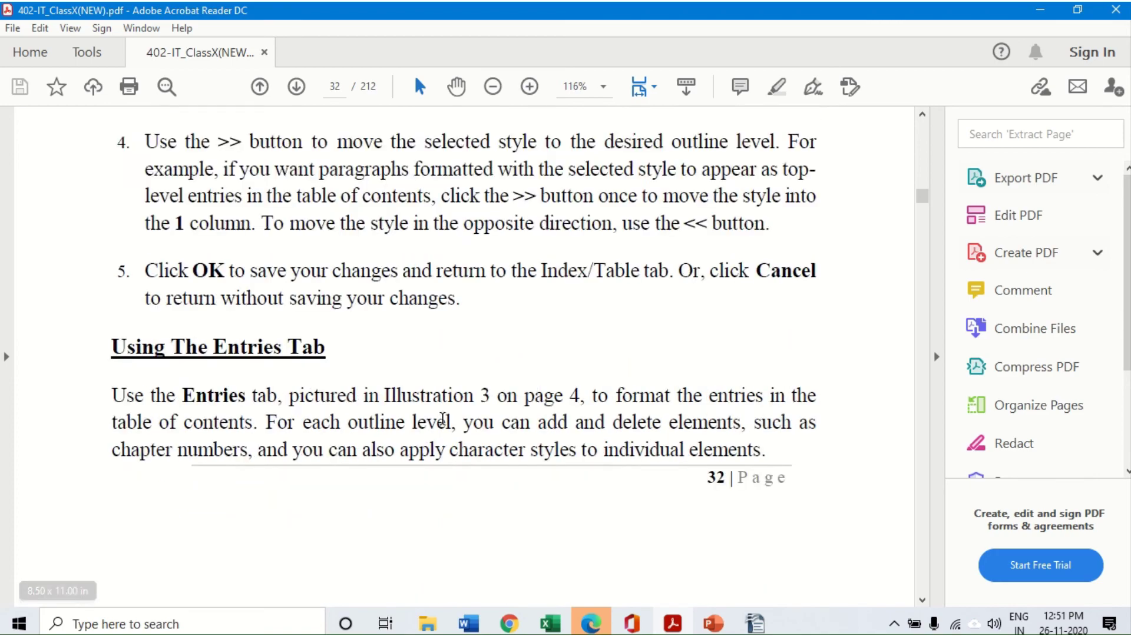
Skim the pages on the Entries tab, hyperlinks, character styles and the Styles tab figure
scroll(438, 414, down, 17)
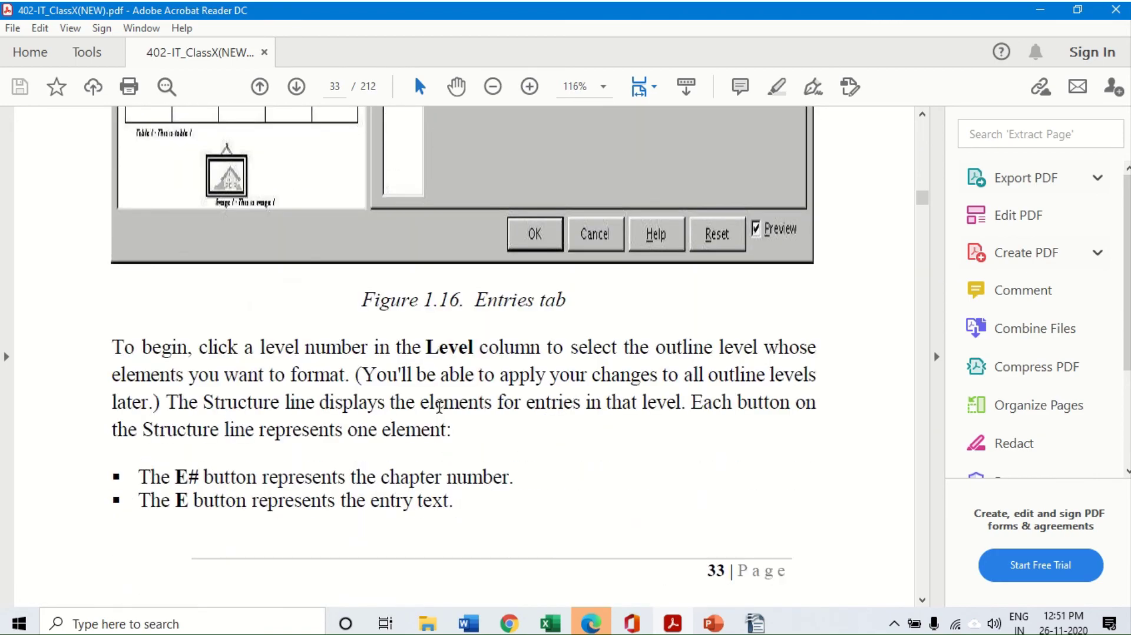
scroll(442, 414, down, 20)
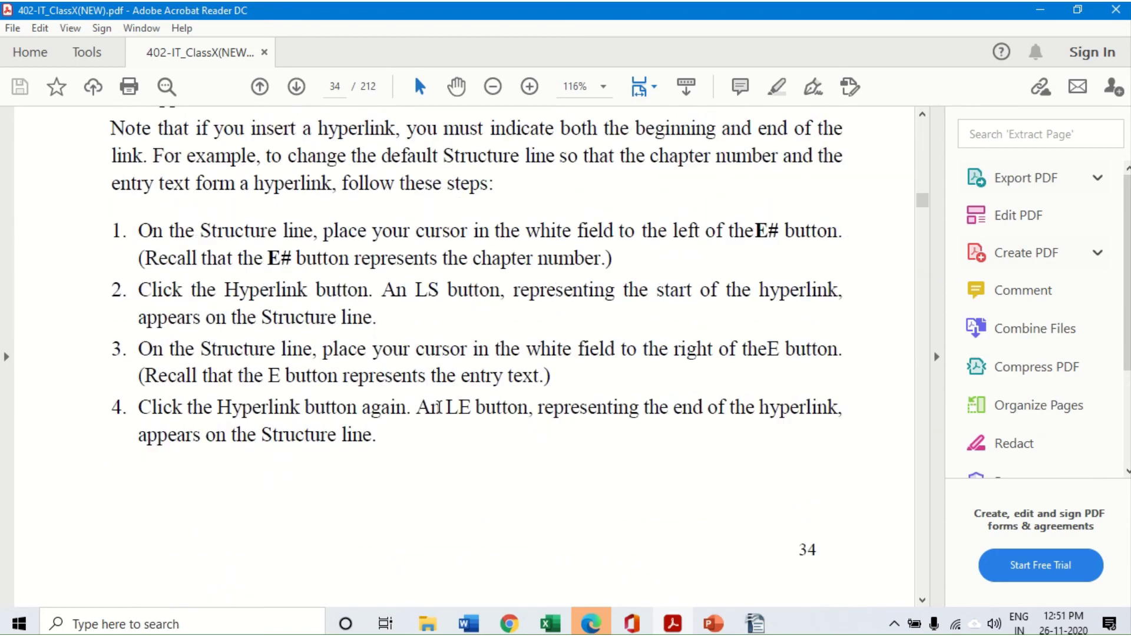
scroll(442, 414, down, 12)
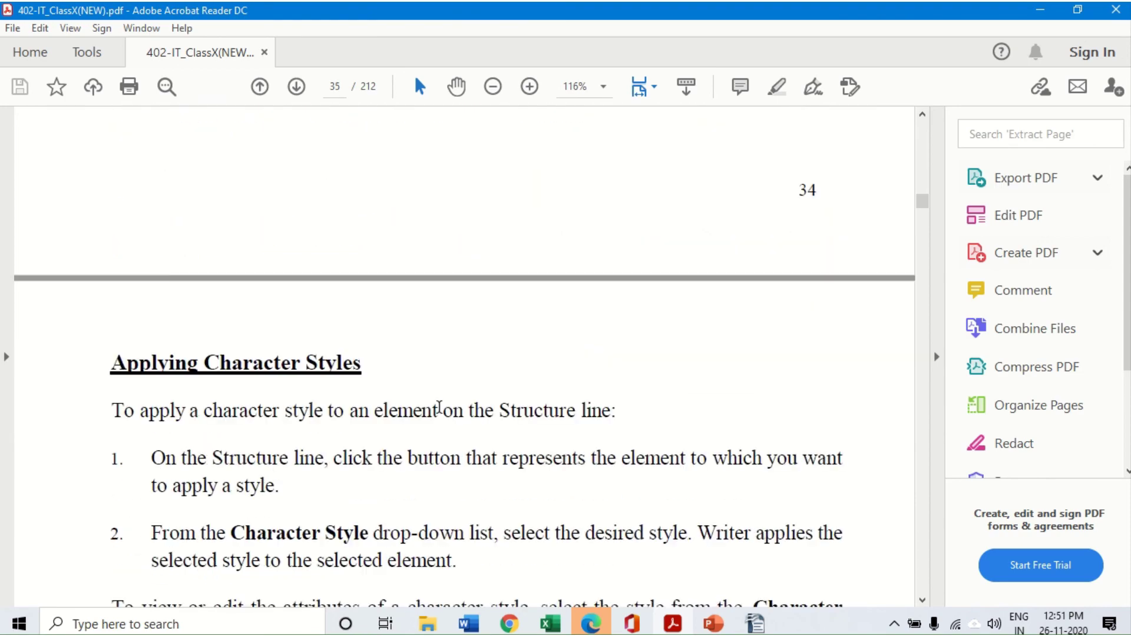
scroll(439, 407, down, 20)
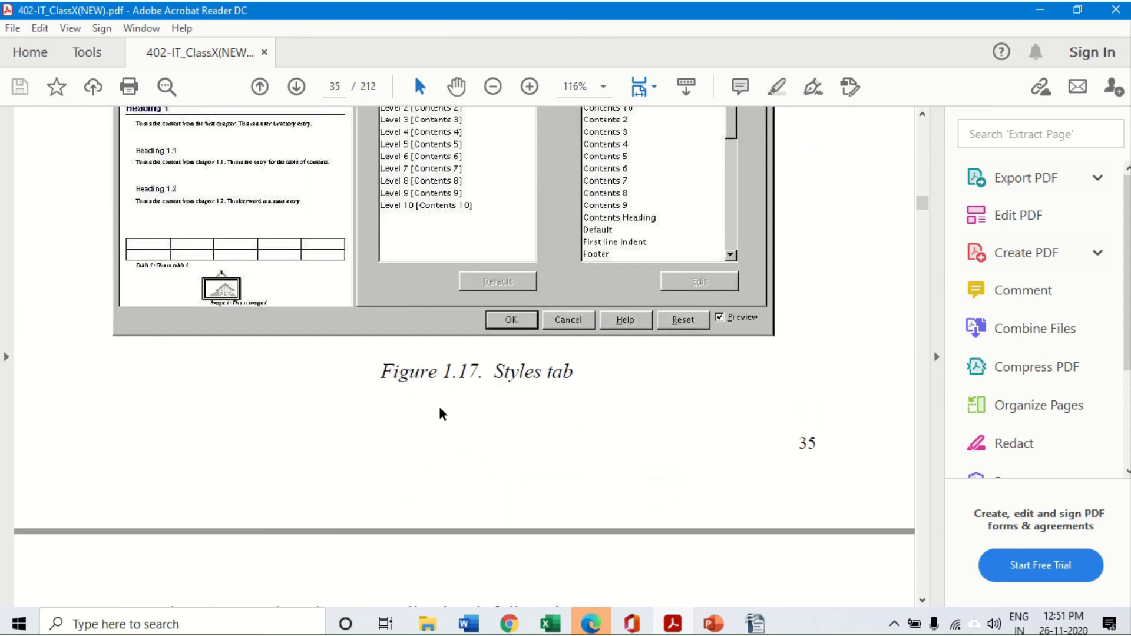
Read the Background tab sections on adding color, adding a graphic and deleting color or graphics
scroll(439, 406, down, 8)
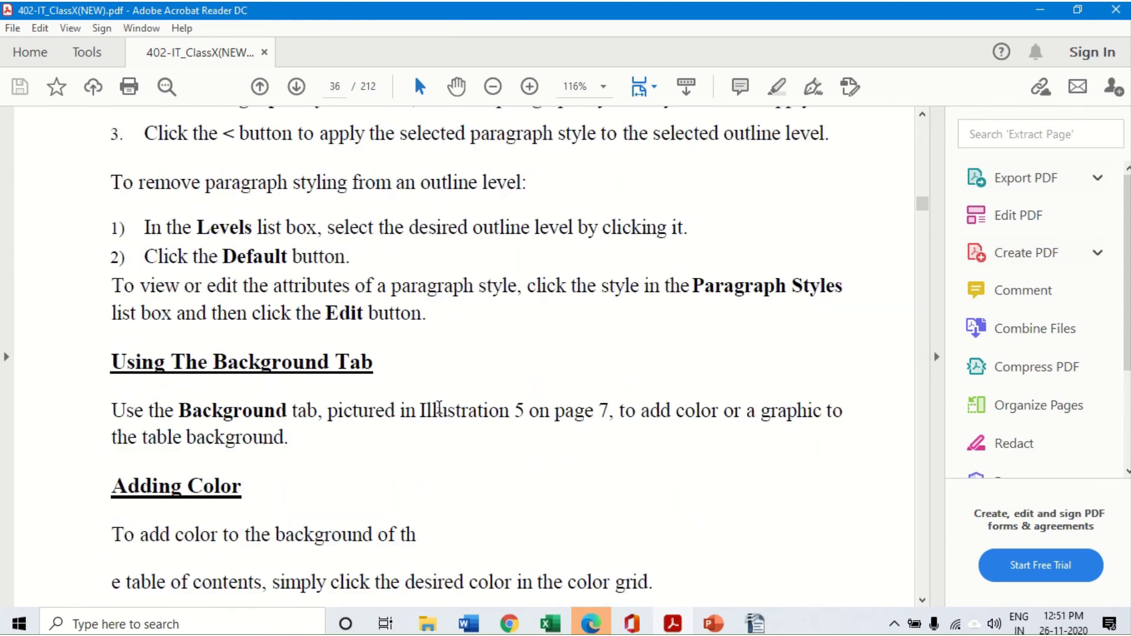
scroll(342, 388, down, 2)
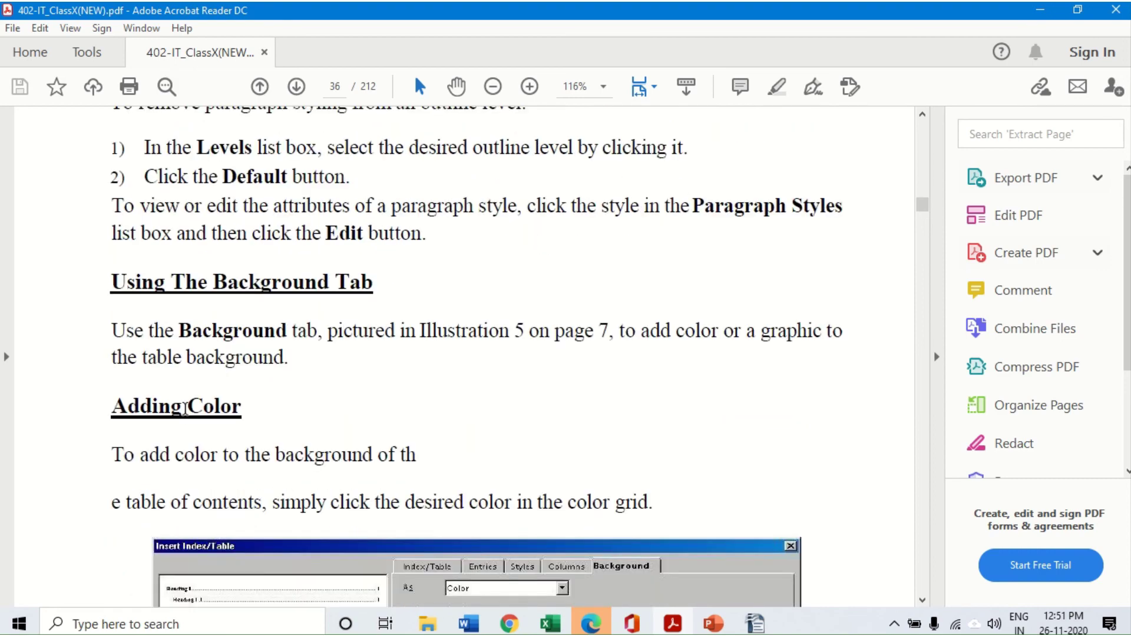
scroll(186, 407, down, 13)
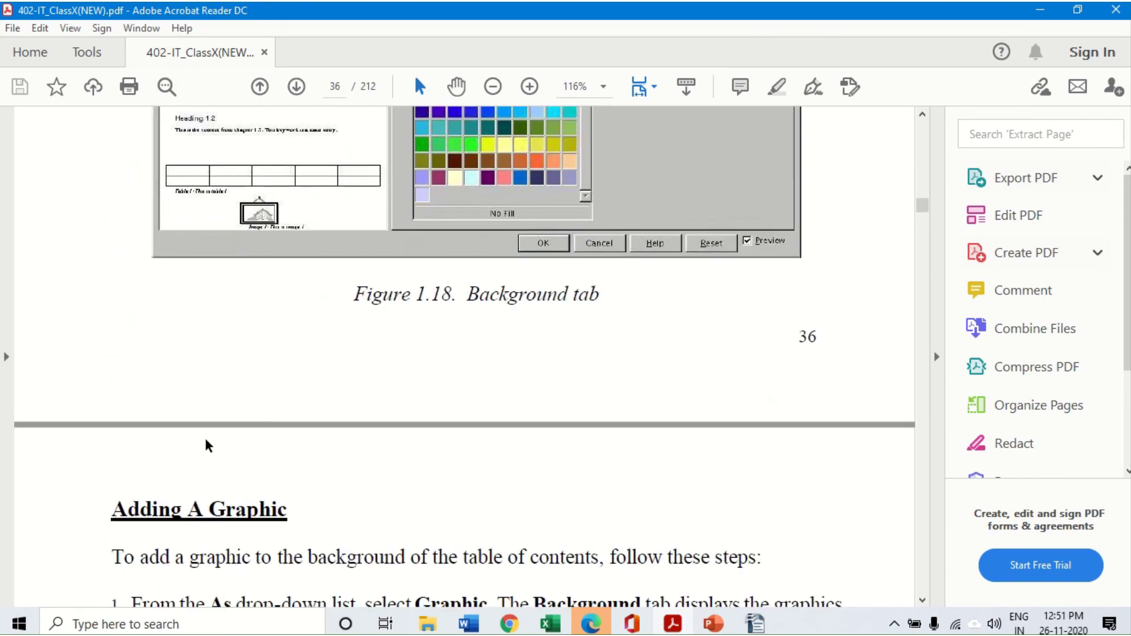
scroll(207, 446, down, 20)
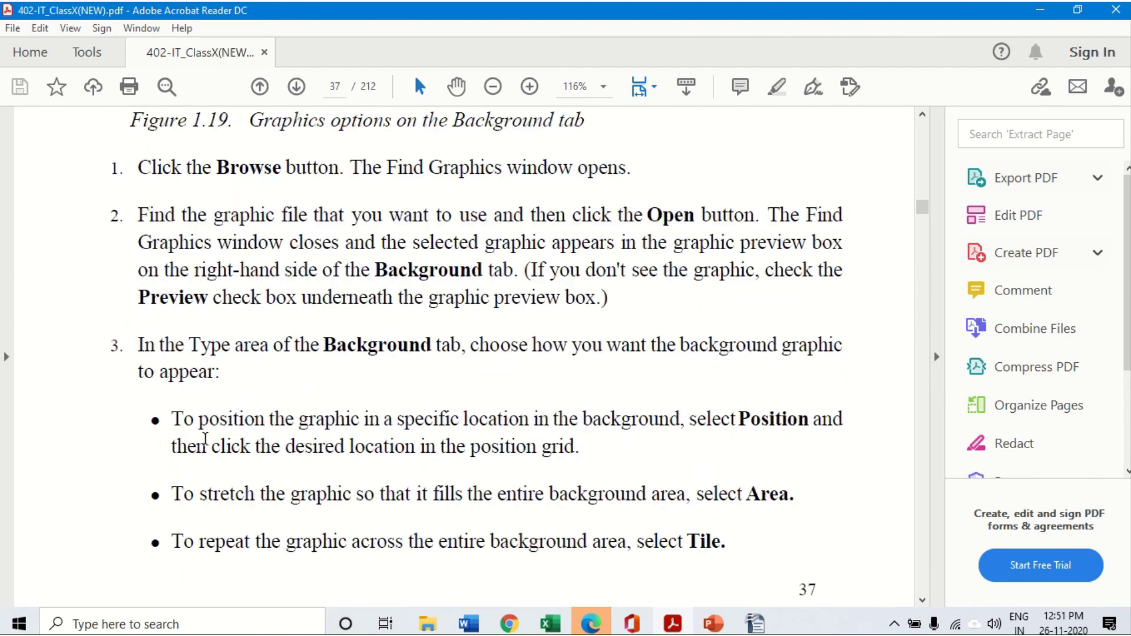
scroll(206, 442, down, 12)
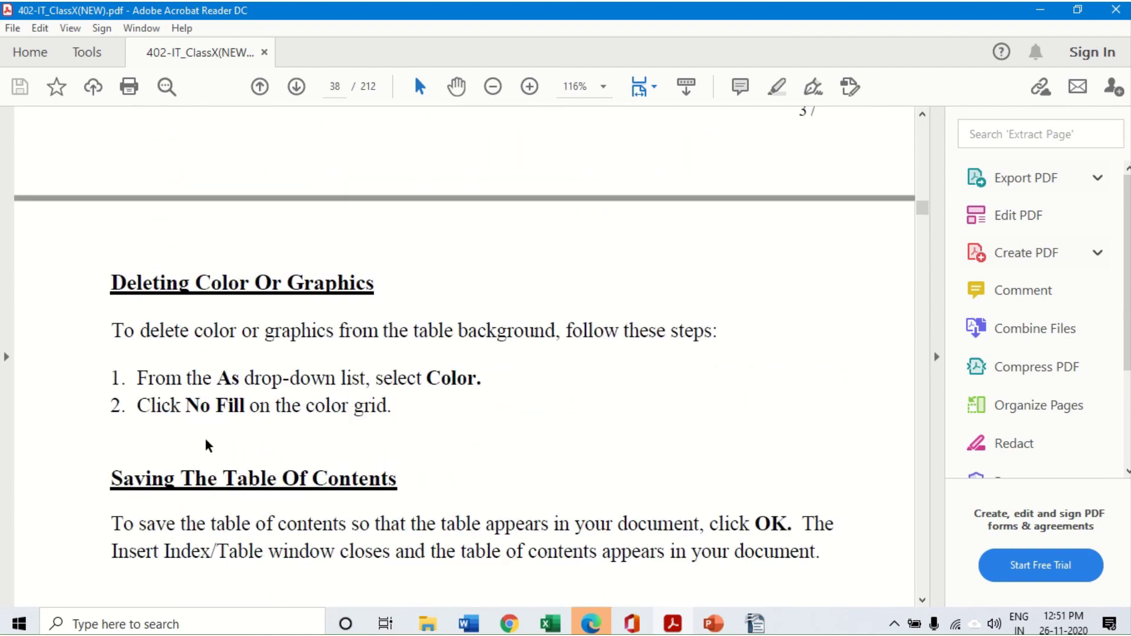
Read the page 38 sections on saving, editing, updating and deleting a table of contents
scroll(207, 446, down, 4)
scroll(208, 446, down, 4)
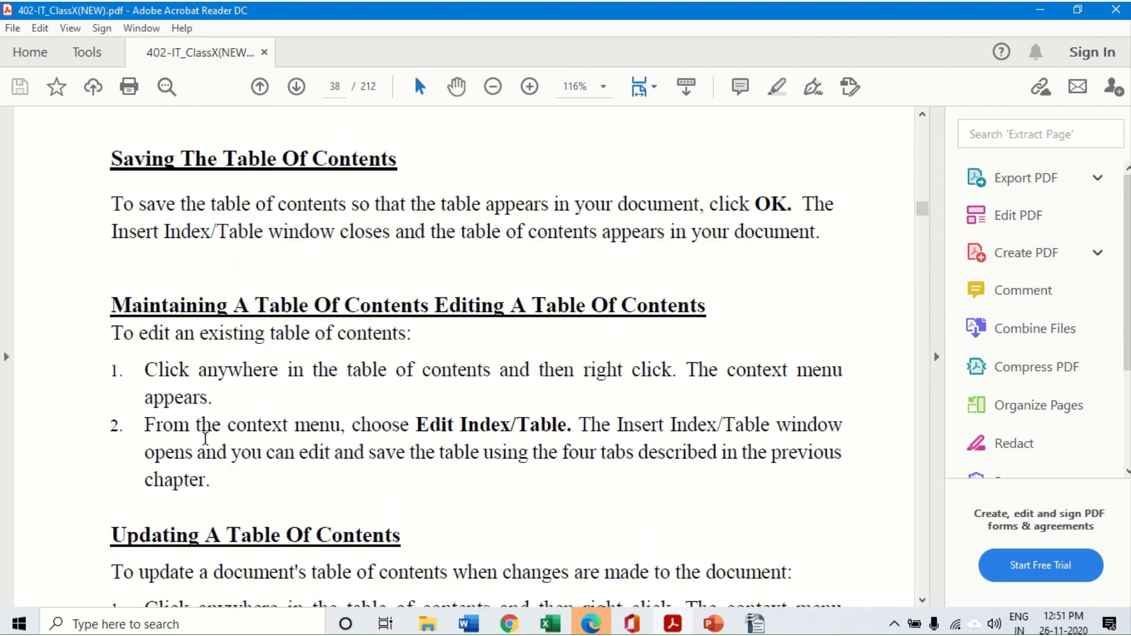
scroll(205, 439, down, 8)
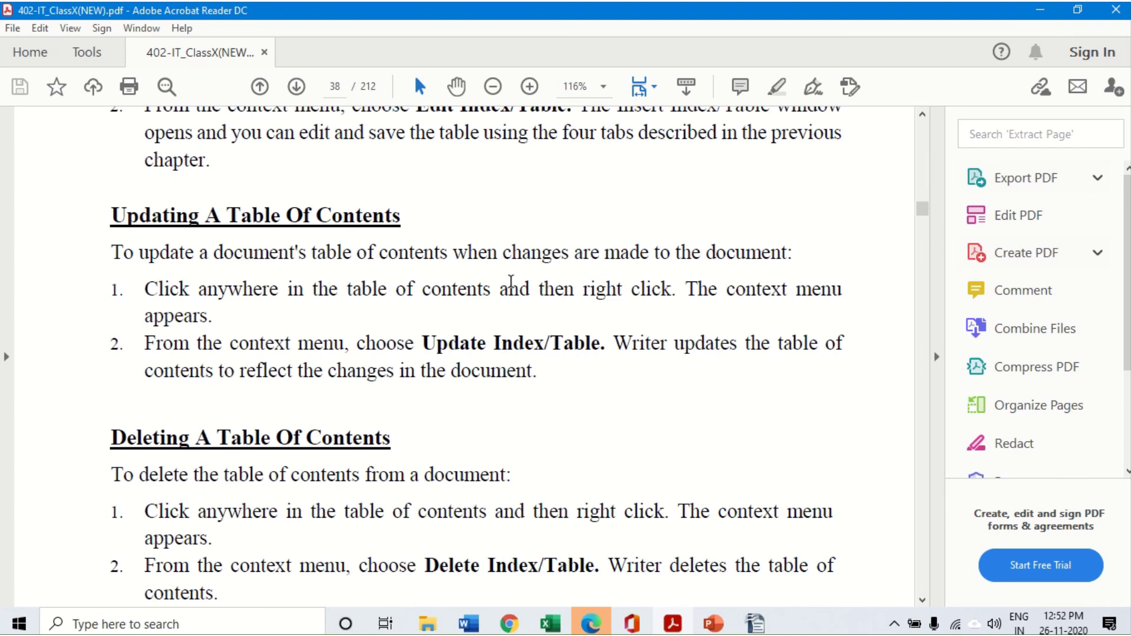
scroll(511, 282, down, 1)
scroll(511, 282, down, 7)
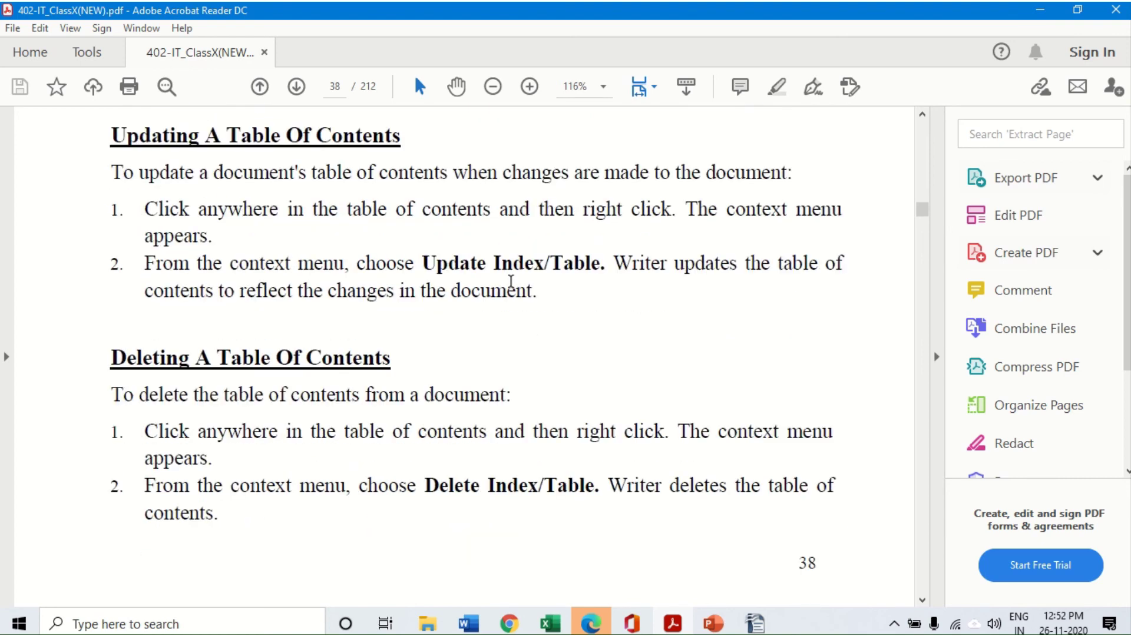
scroll(511, 282, up, 1)
scroll(511, 282, up, 2)
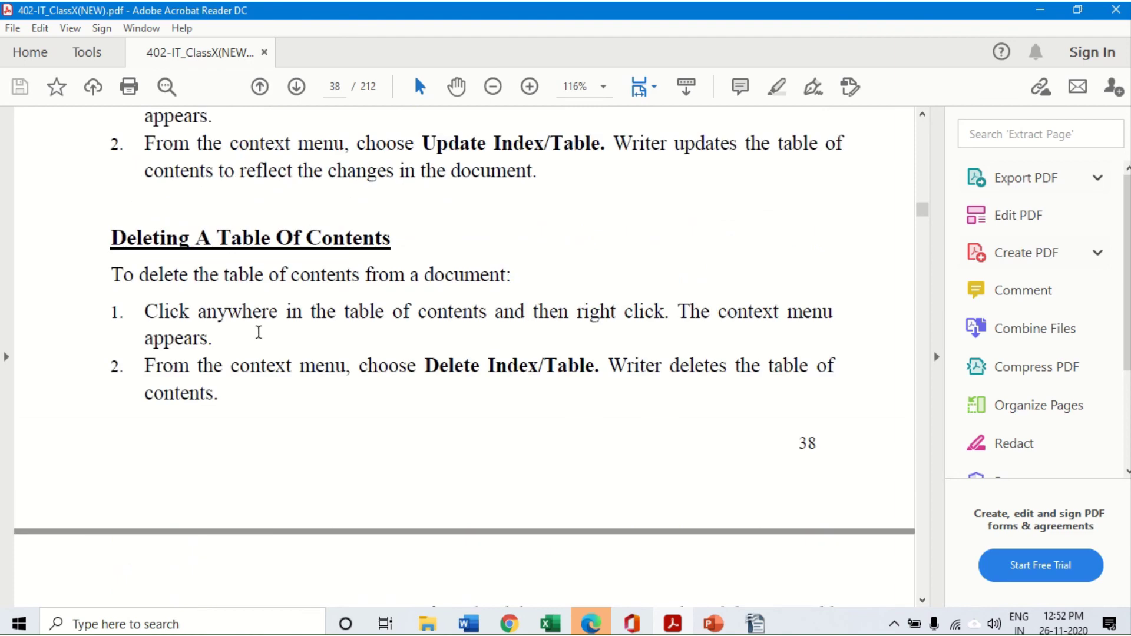
Switch to pollution.odt in OpenOffice Writer, delete the "pollution index" table of contents and undo the deletion
click(756, 624)
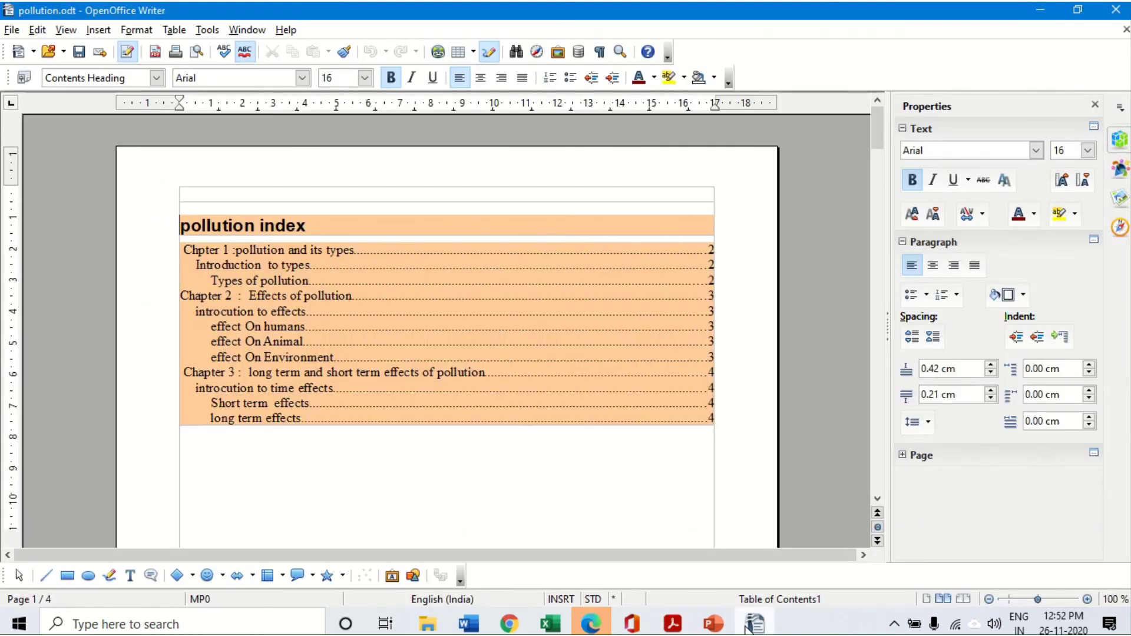
right_click(462, 288)
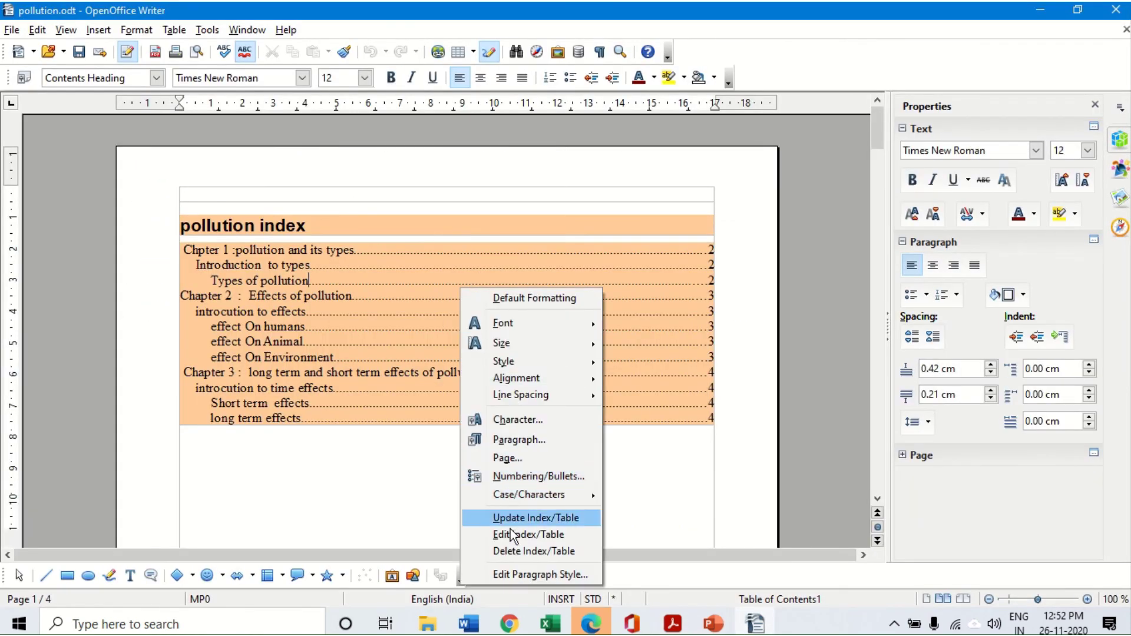
click(510, 550)
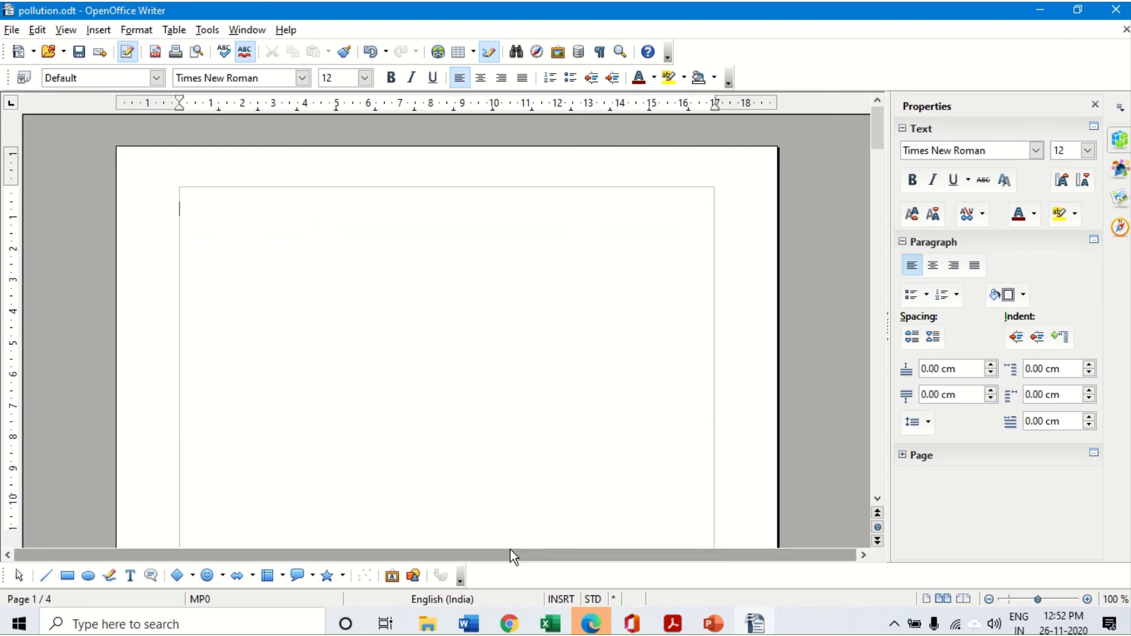
click(381, 53)
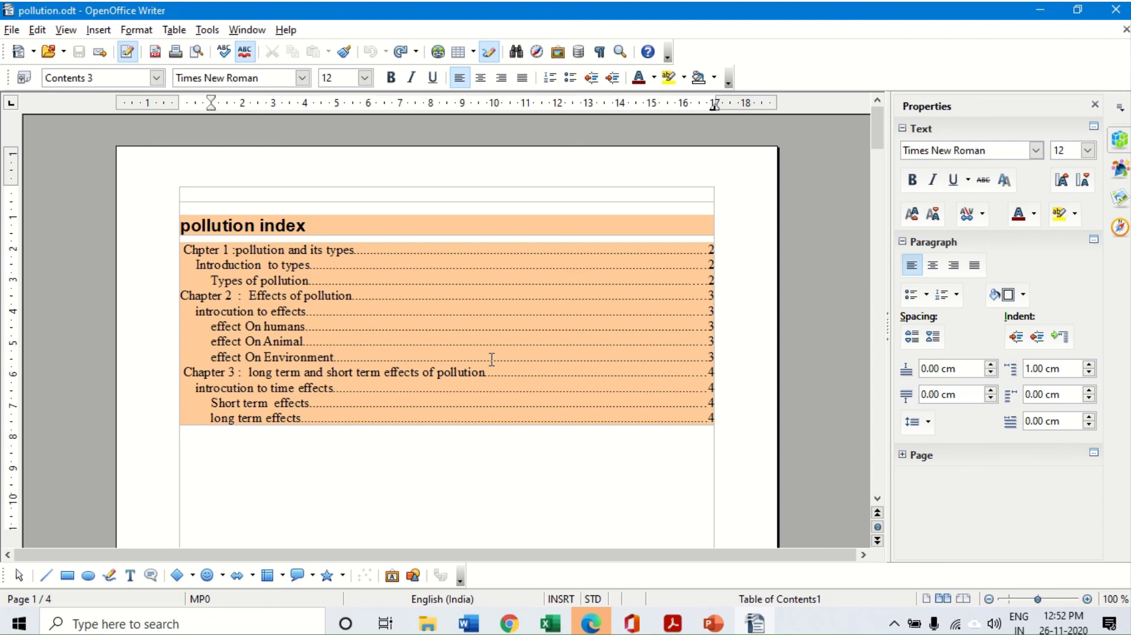
mouse_move(1116, 8)
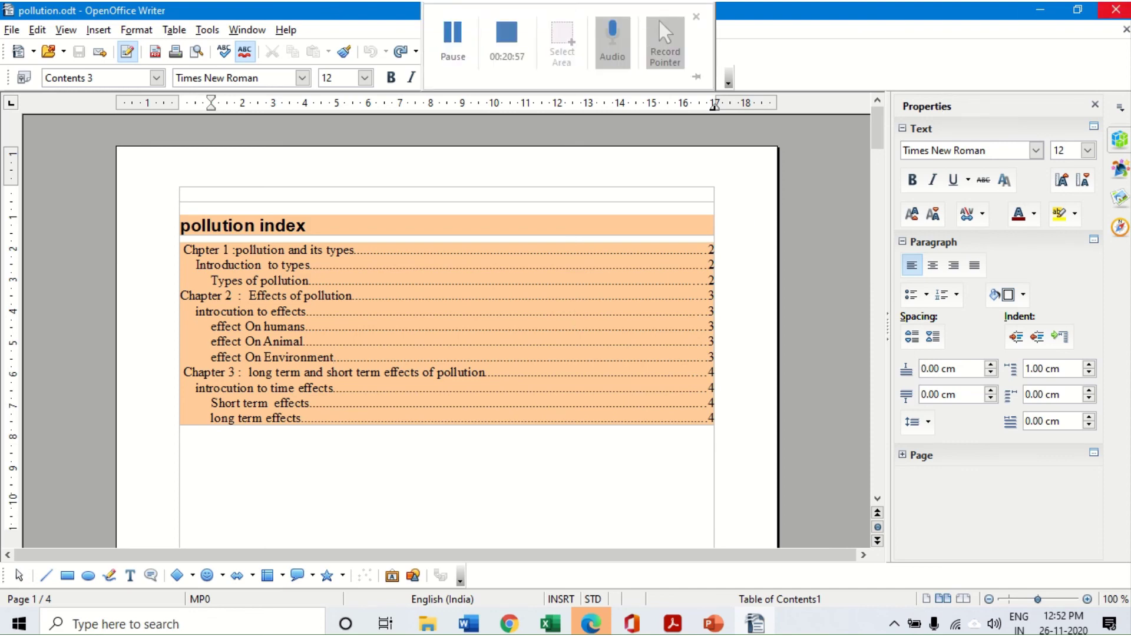